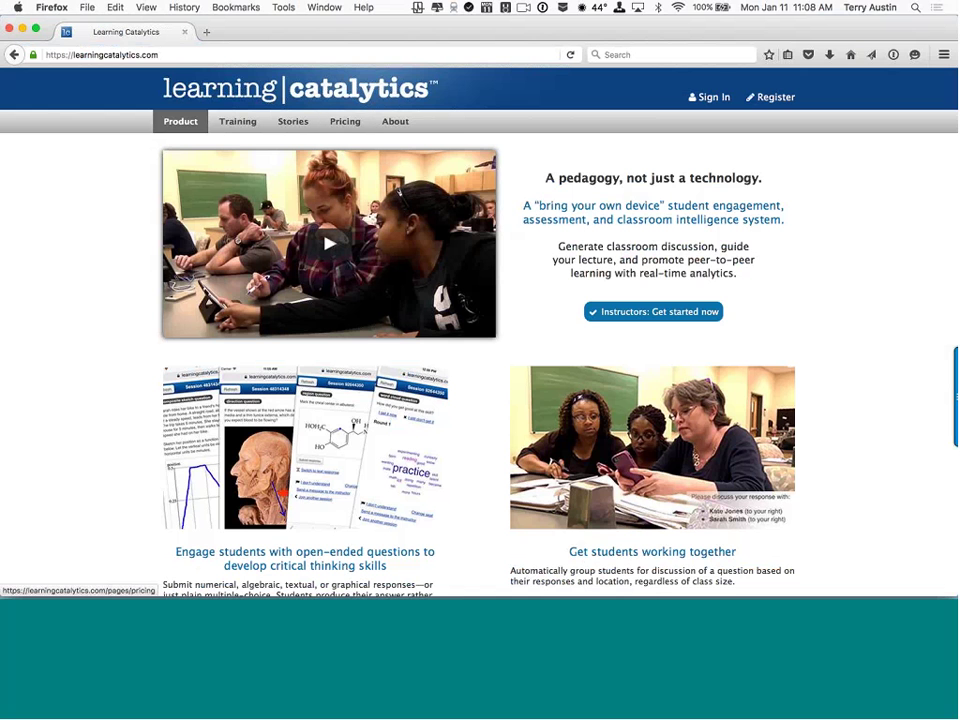
Sign in with the saved instructor username and password, declining 1Password's save prompt.
left_click(705, 97)
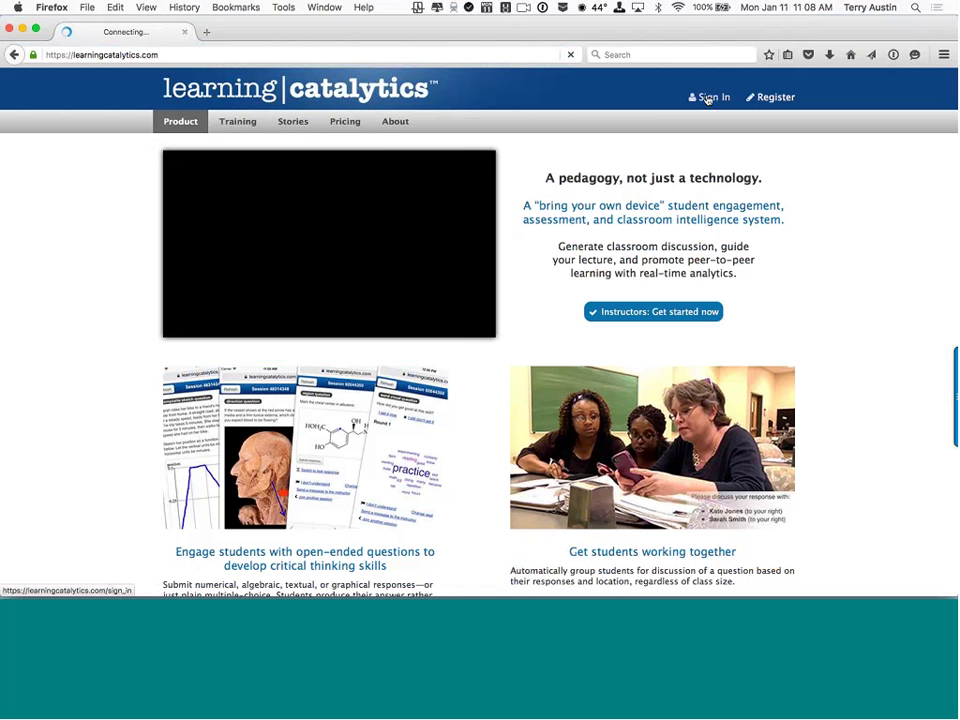
type("t")
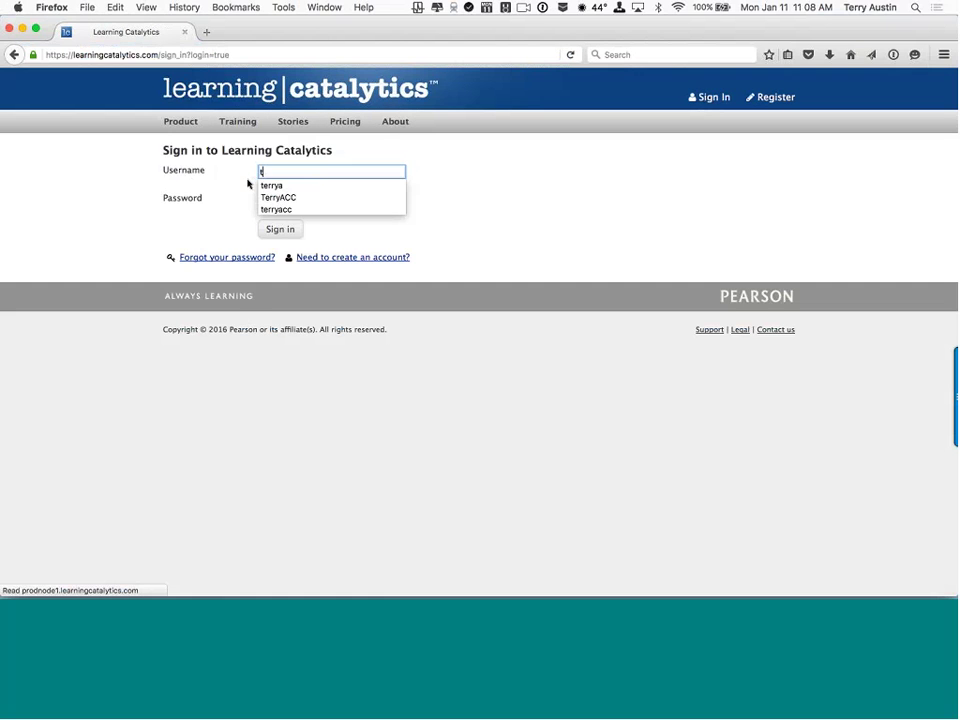
key("Down")
key("Tab")
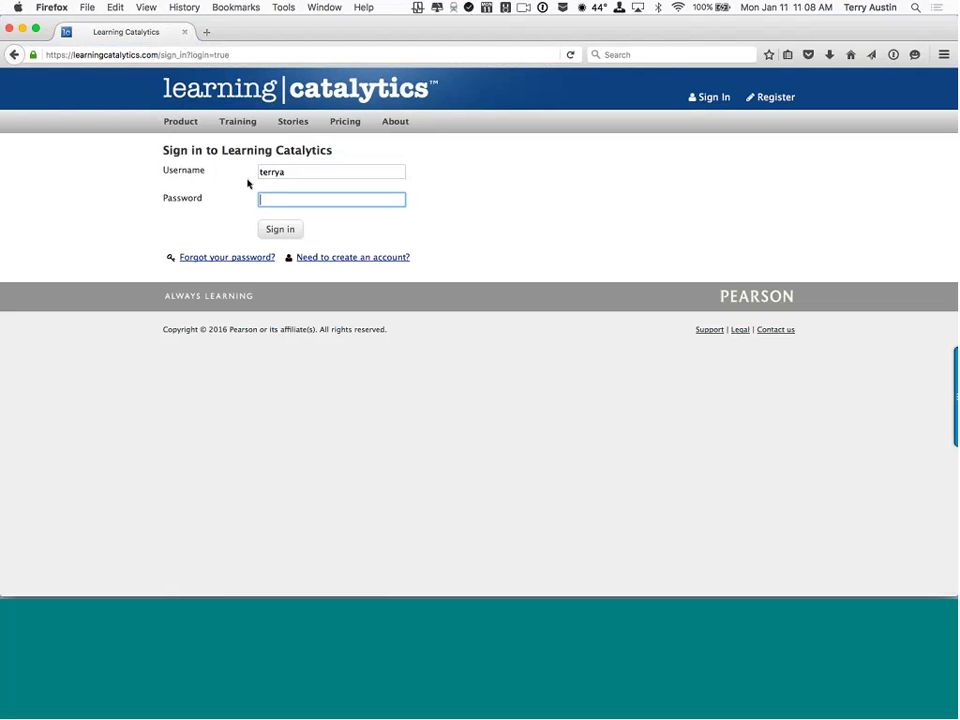
type("•••••")
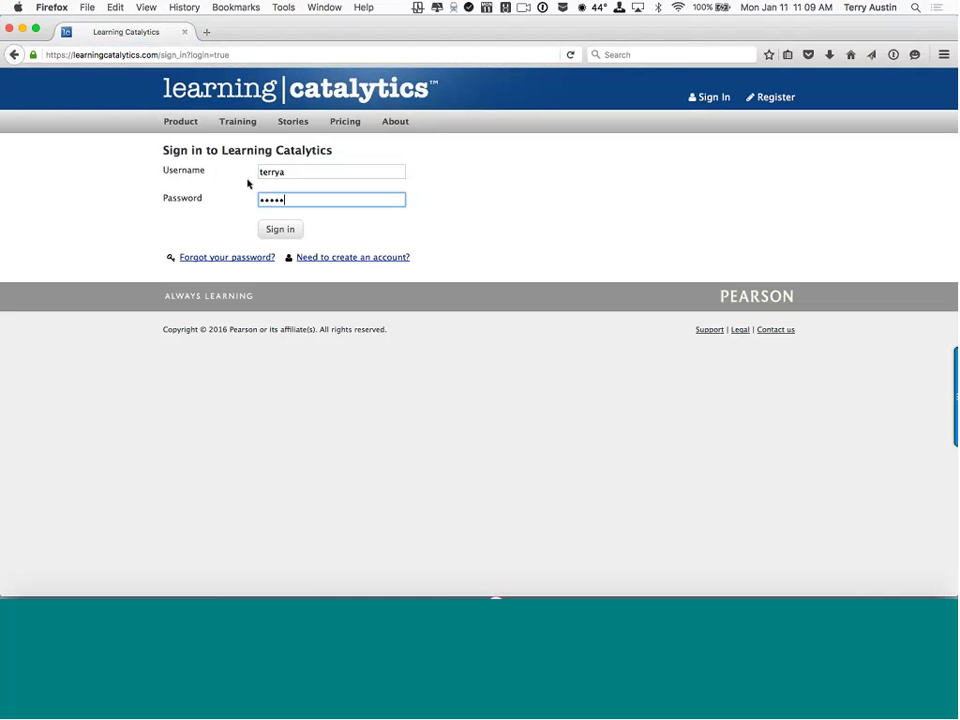
type("••••••")
key("Return")
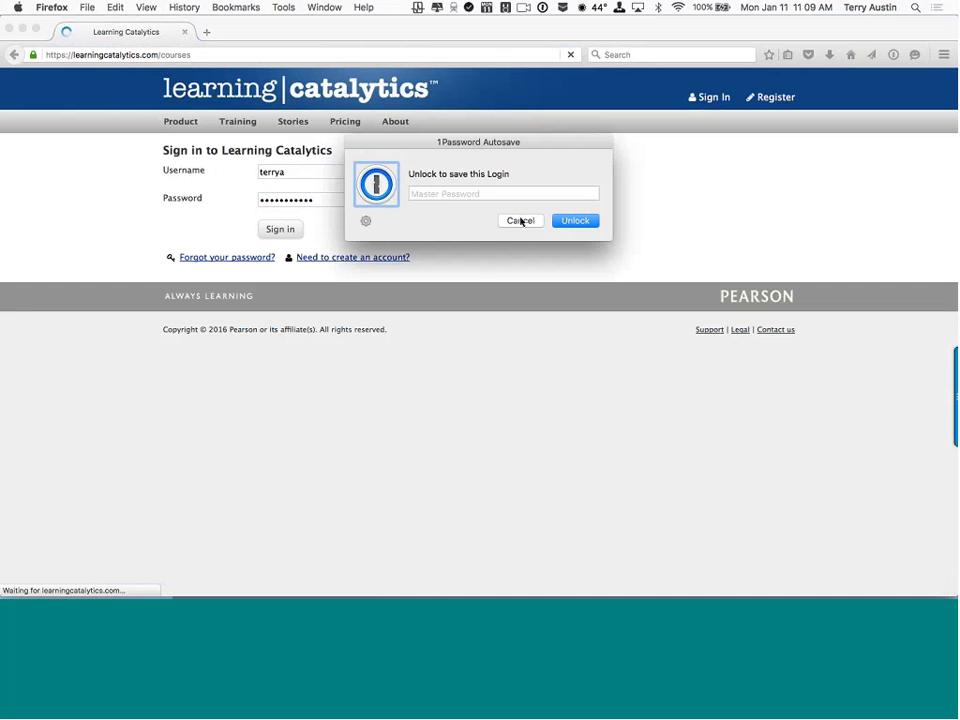
left_click(520, 220)
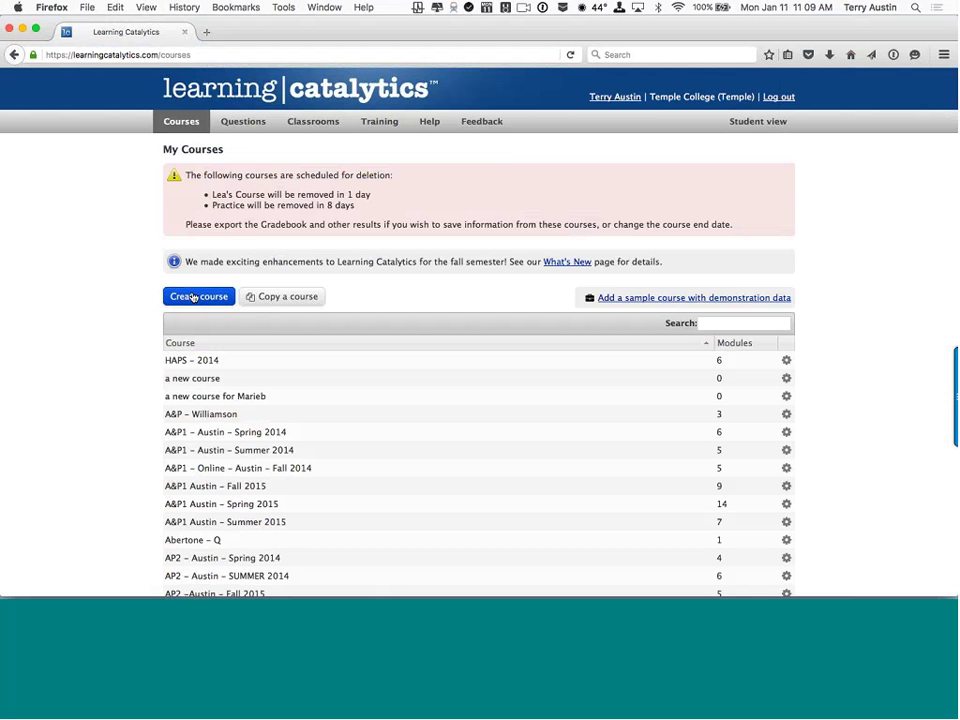
Create course 'Demo Course 1-11-16' with discipline Anatomy & Physiology, then save and continue.
left_click(194, 298)
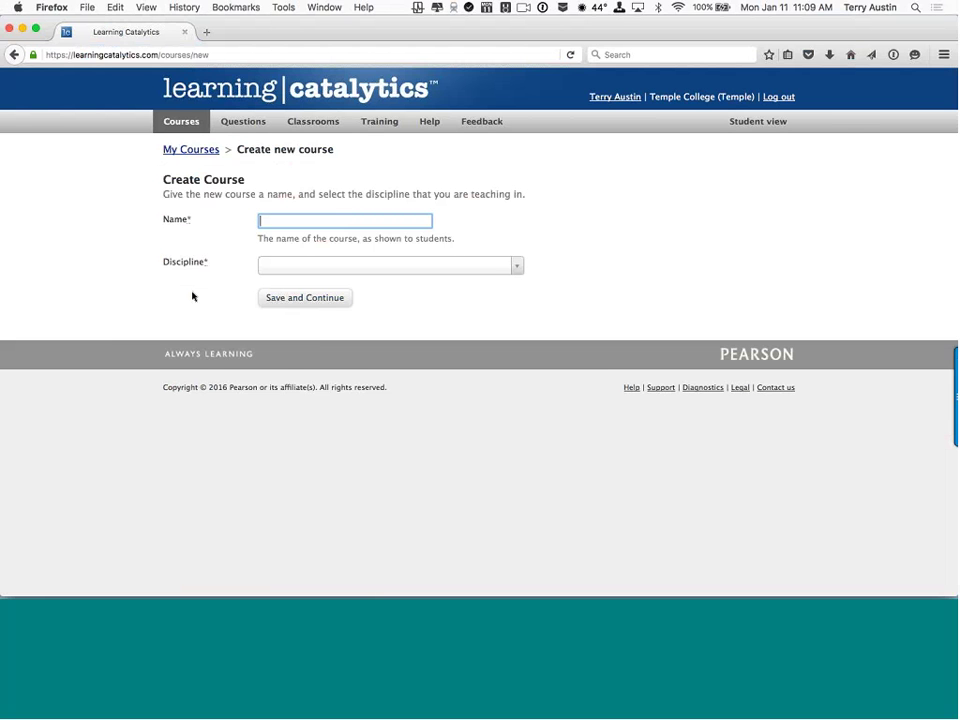
type("Demo ")
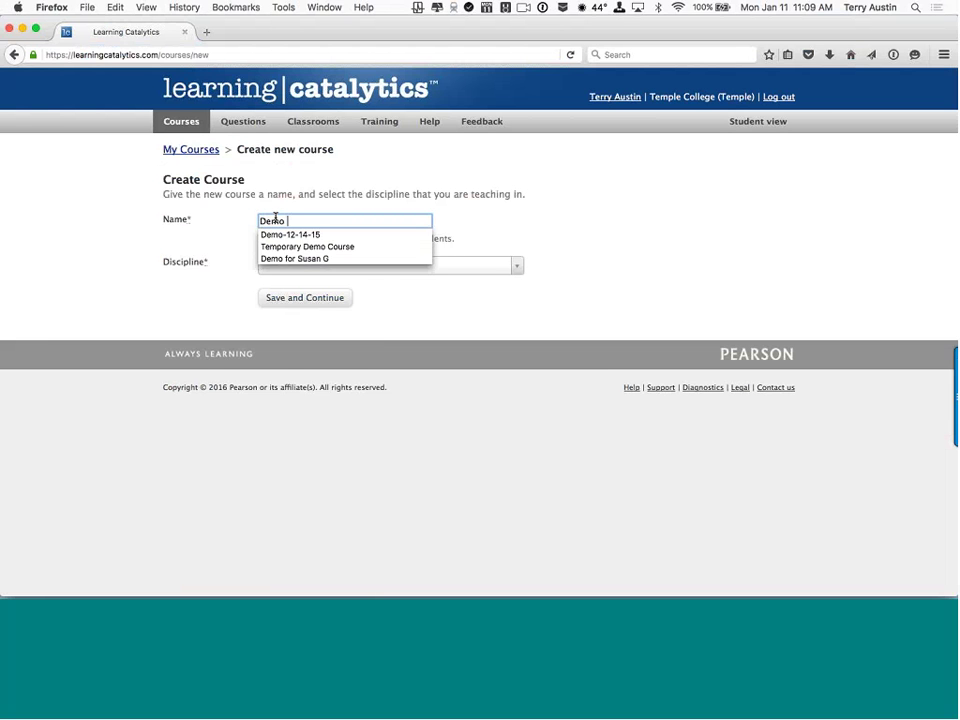
type("Course ")
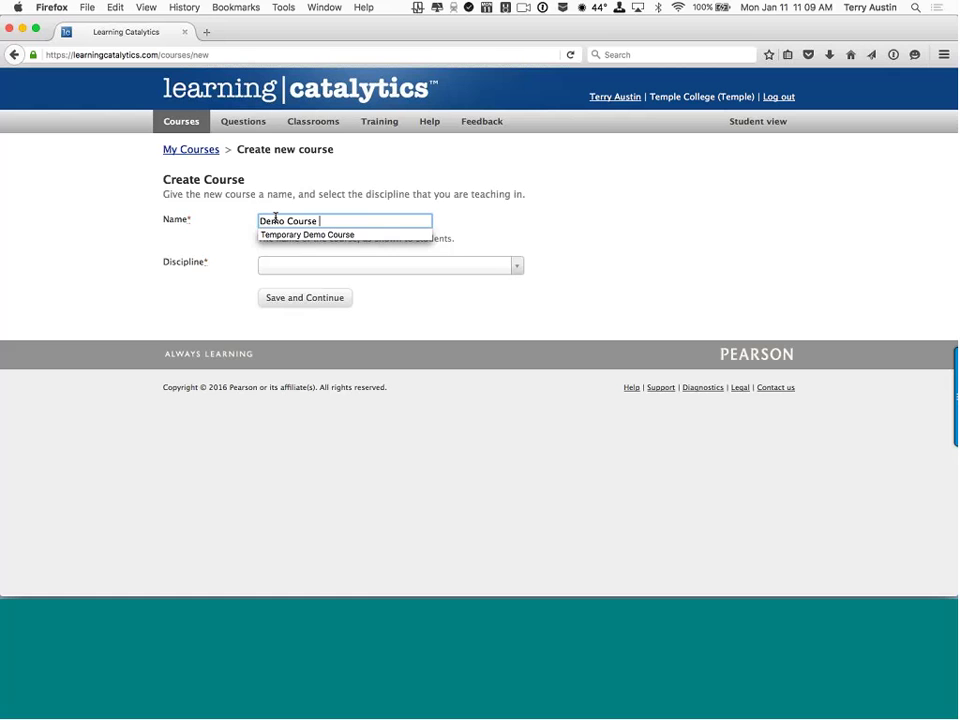
type("1-1")
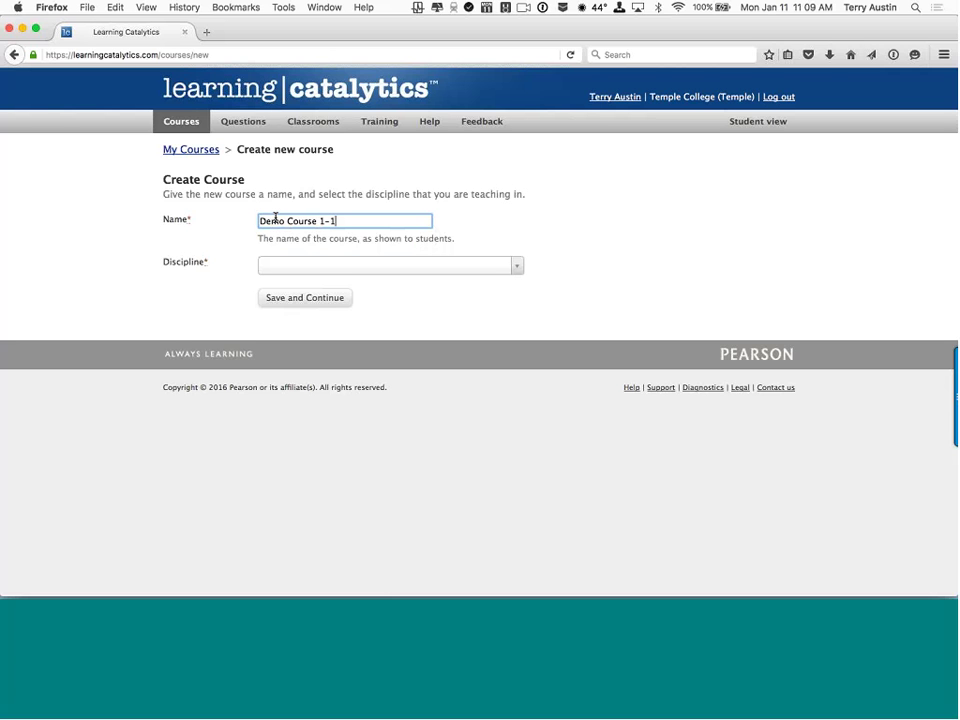
type("1-16")
left_click(394, 268)
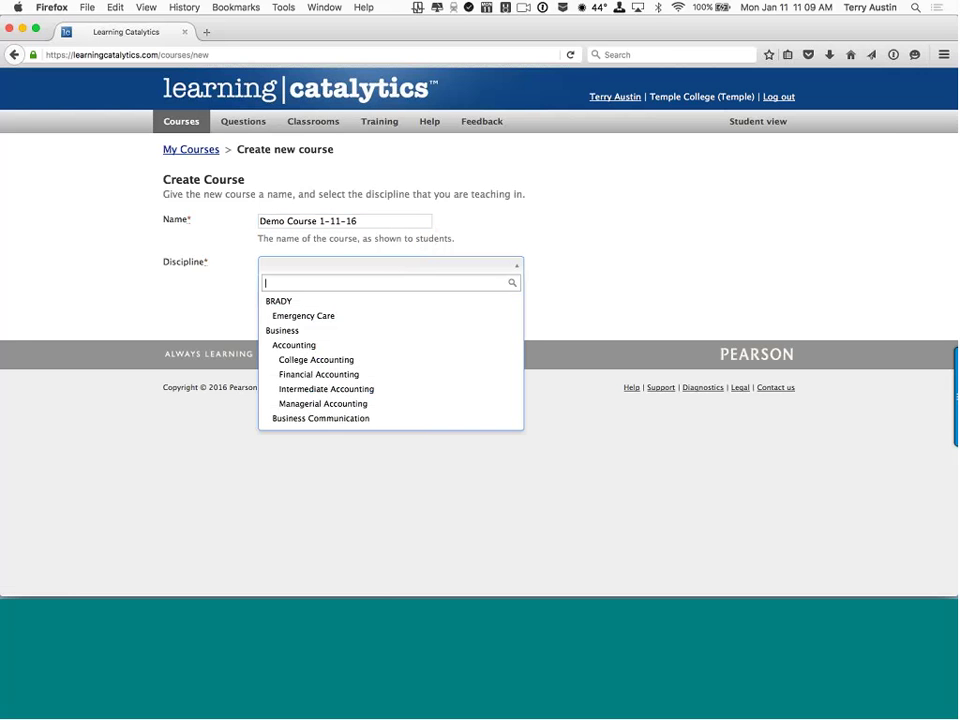
scroll(390, 355, "down", 5)
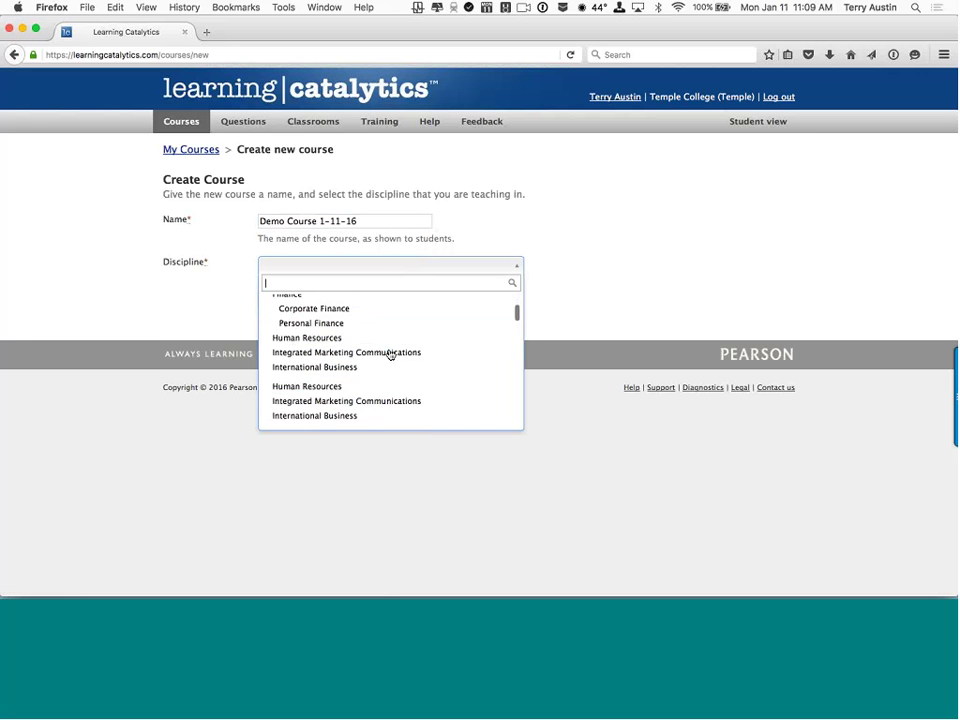
scroll(390, 355, "down", 6)
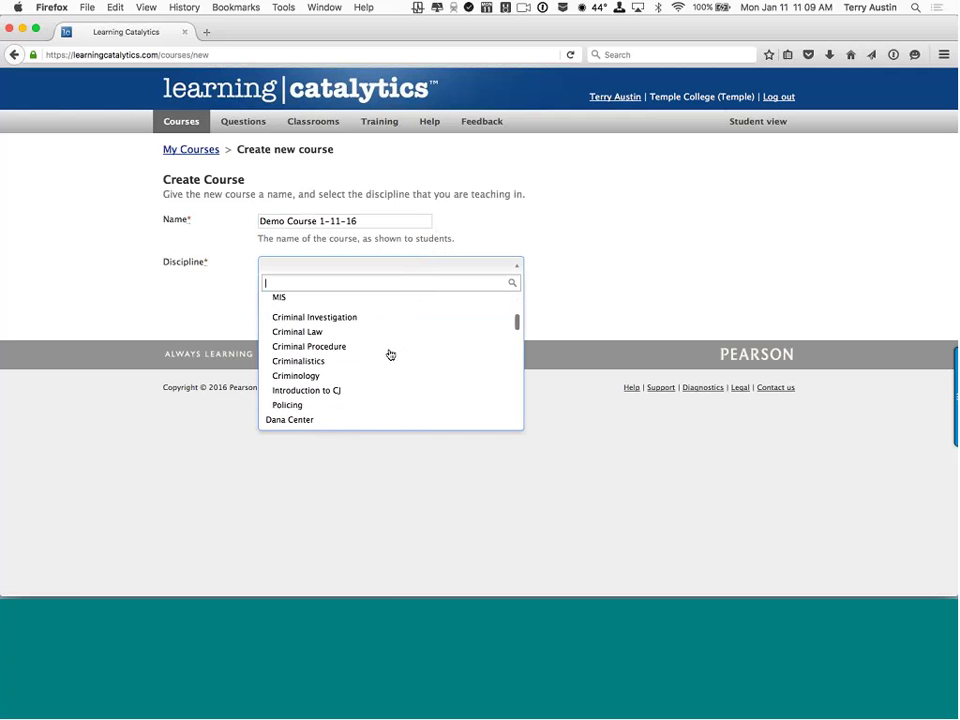
scroll(390, 355, "down", 6)
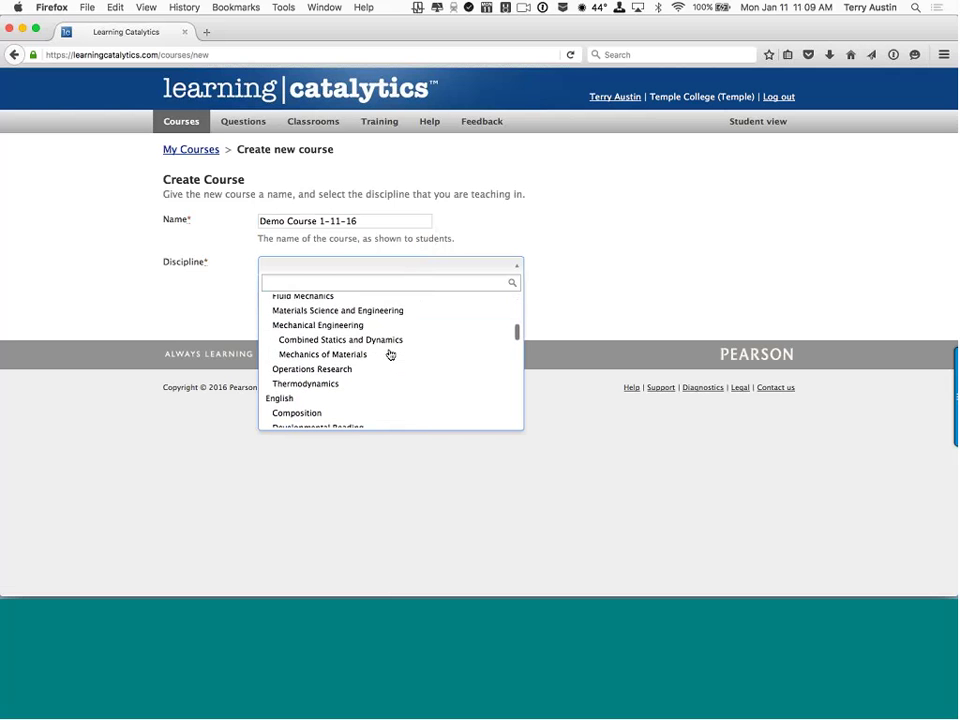
scroll(390, 355, "down", 6)
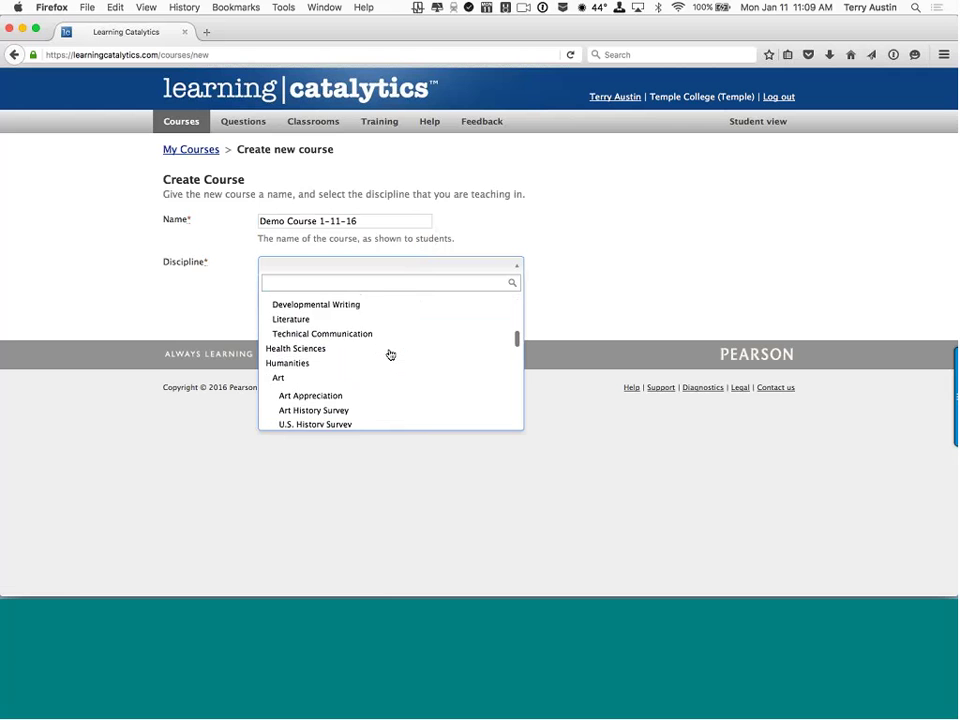
scroll(390, 355, "down", 5)
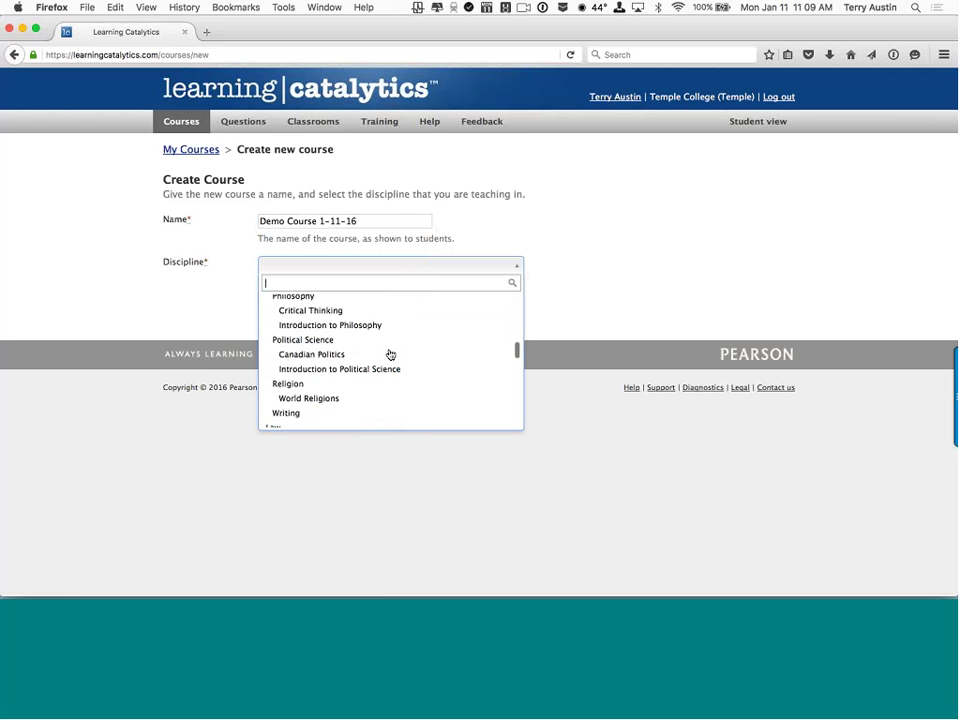
scroll(390, 355, "down", 5)
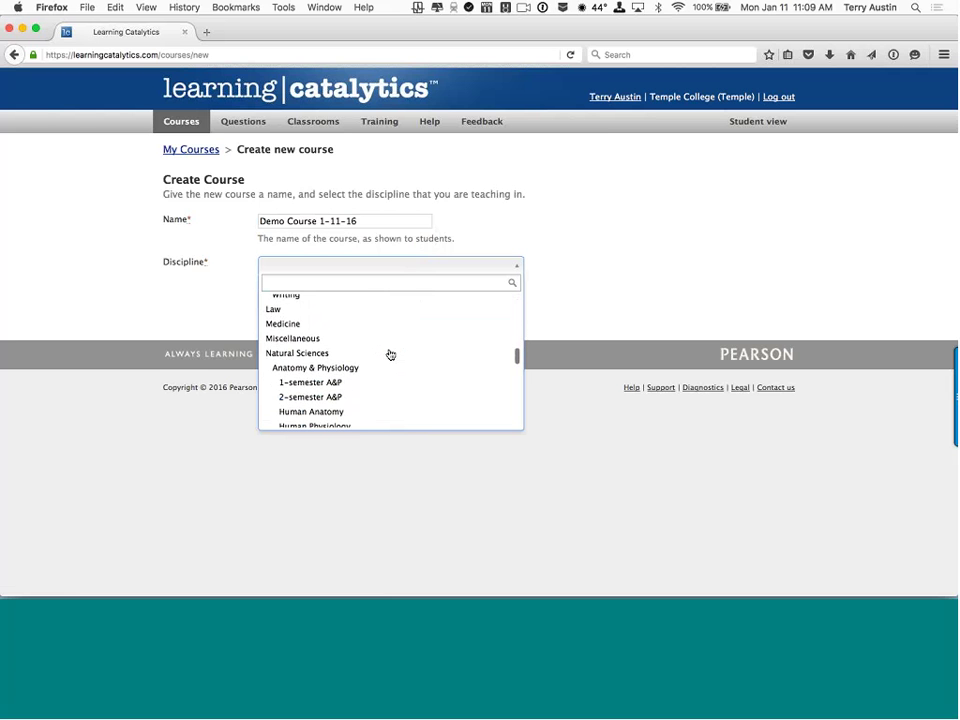
left_click(346, 367)
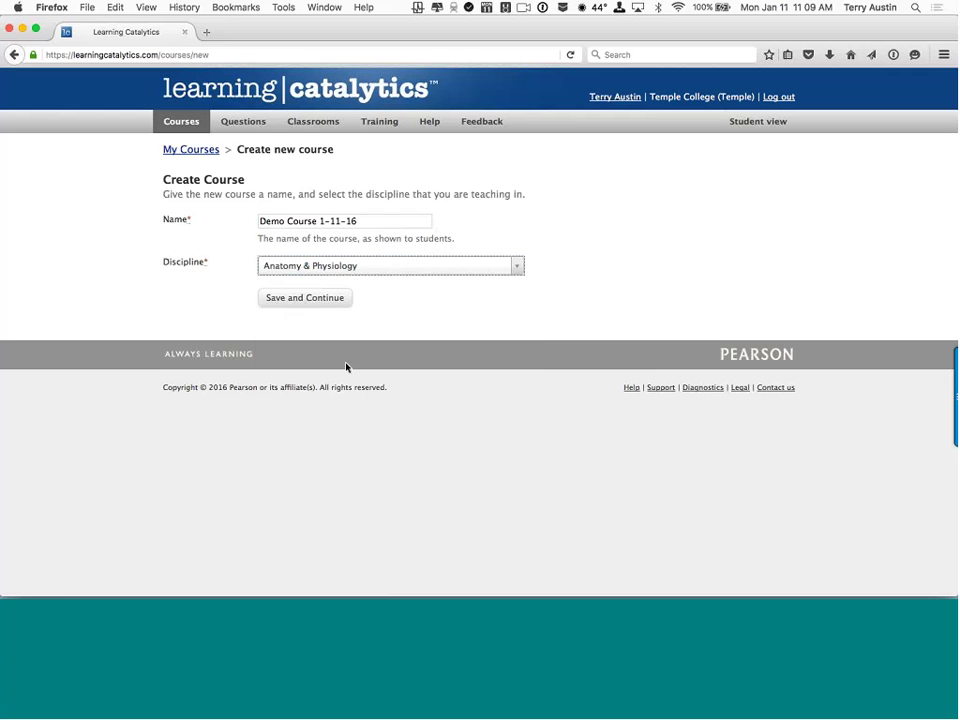
left_click(332, 298)
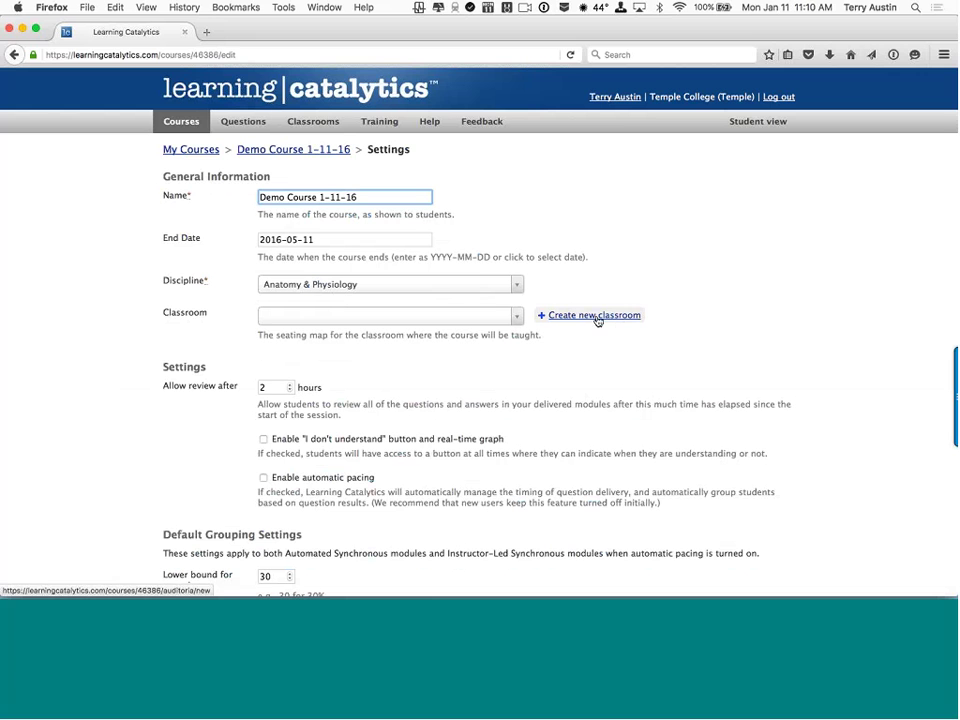
Tick the Enable "I don't understand" button and real-time graph checkbox.
left_click(263, 441)
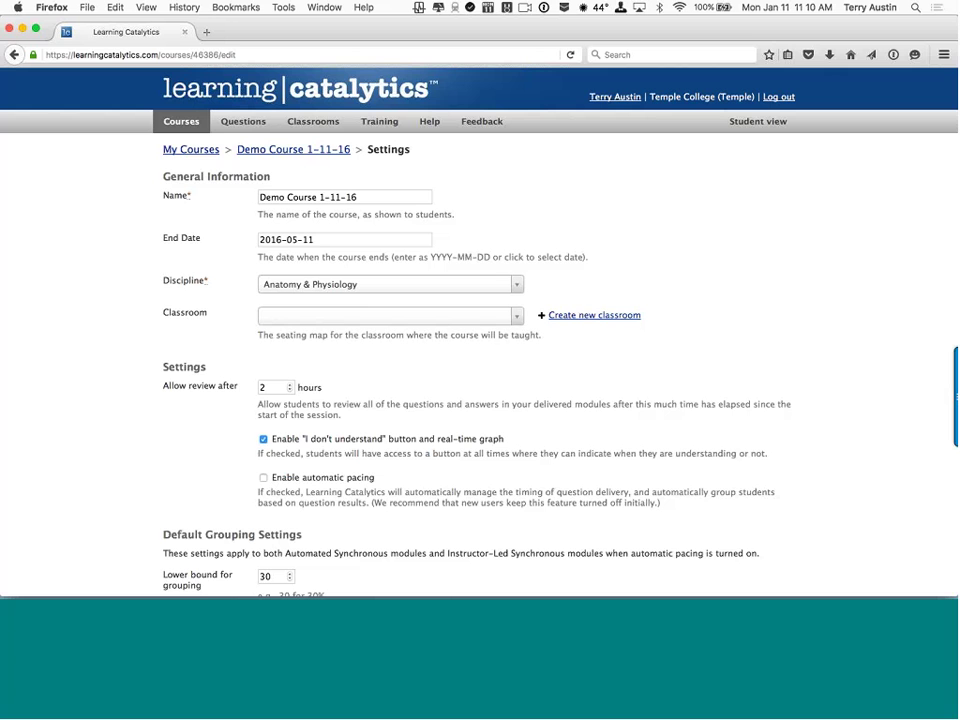
Create a classroom named Demo-11116 and save it.
left_click(585, 316)
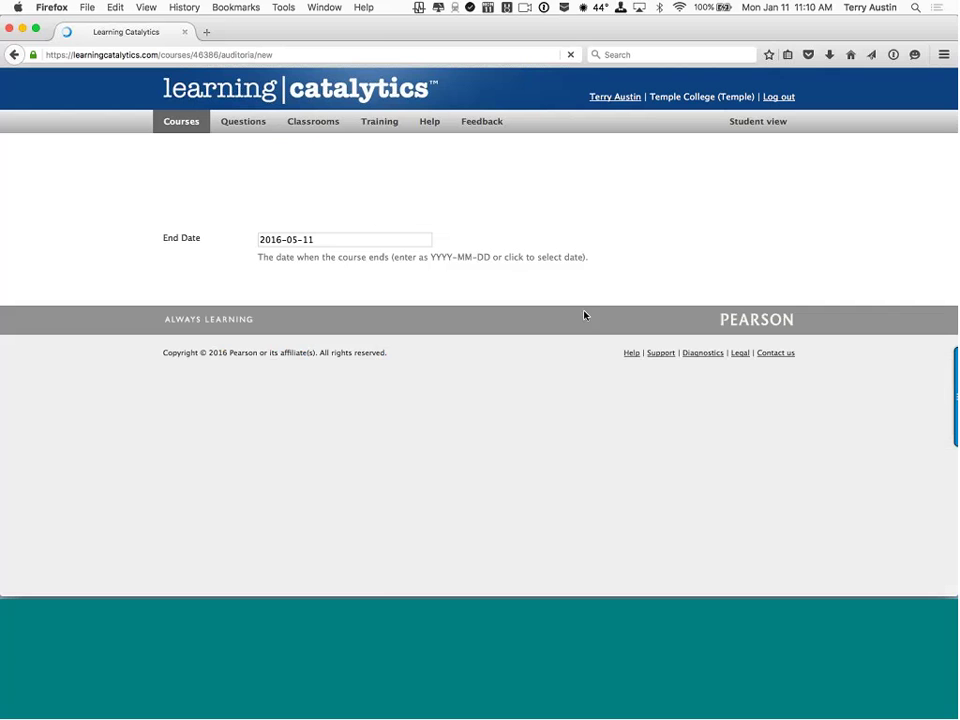
type("De")
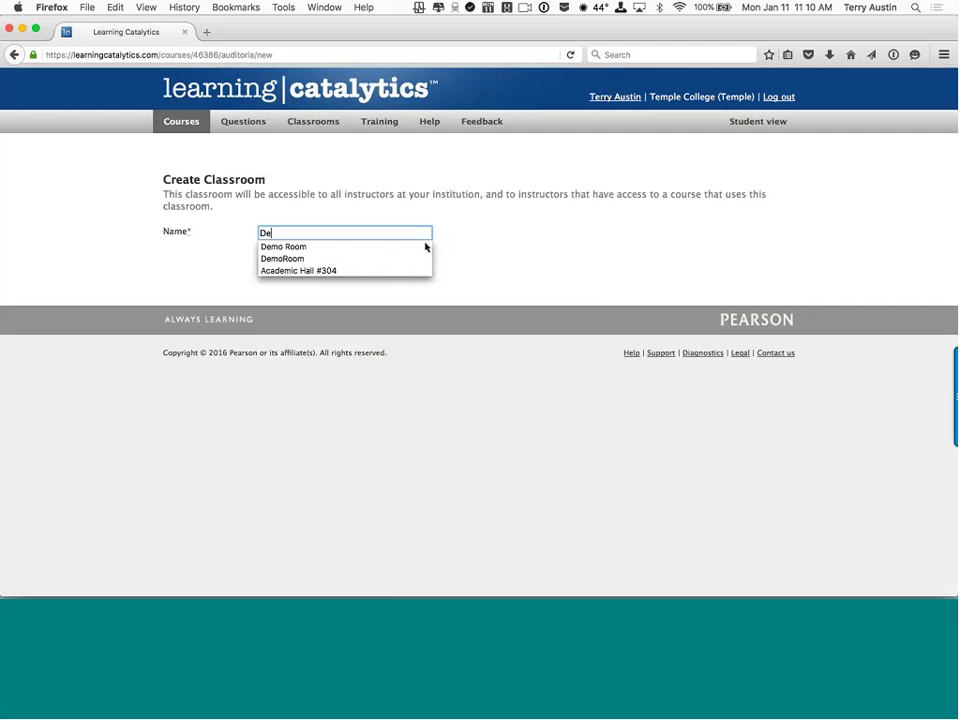
type("mo-1")
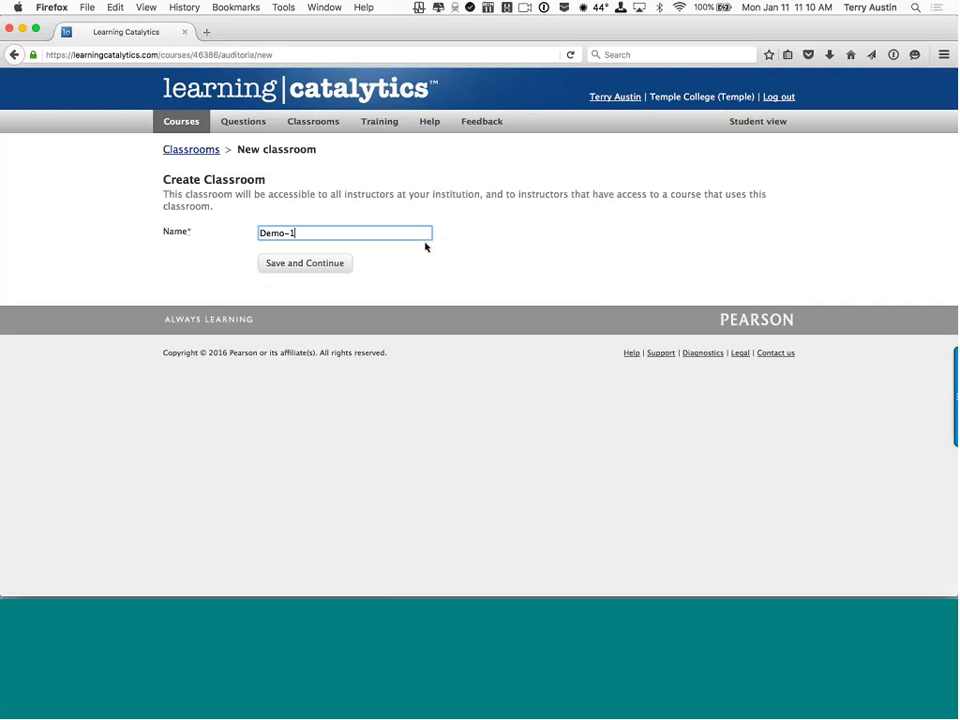
type("1117")
key("BackSpace")
type("6")
left_click(323, 265)
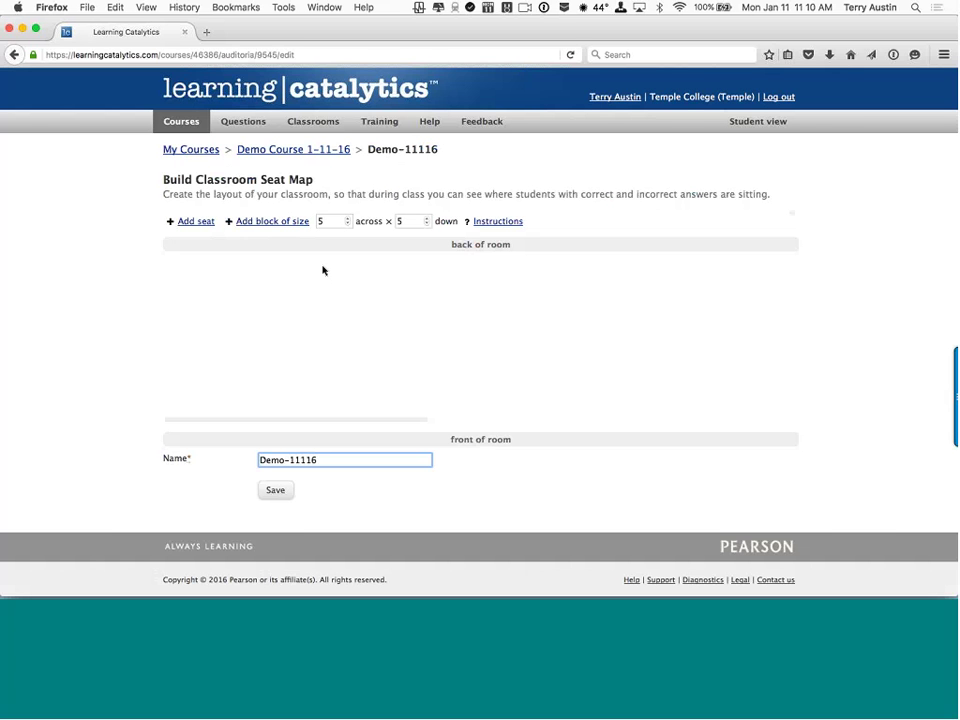
Place two 5x4 seat blocks side by side in the middle of the room.
left_click(196, 222)
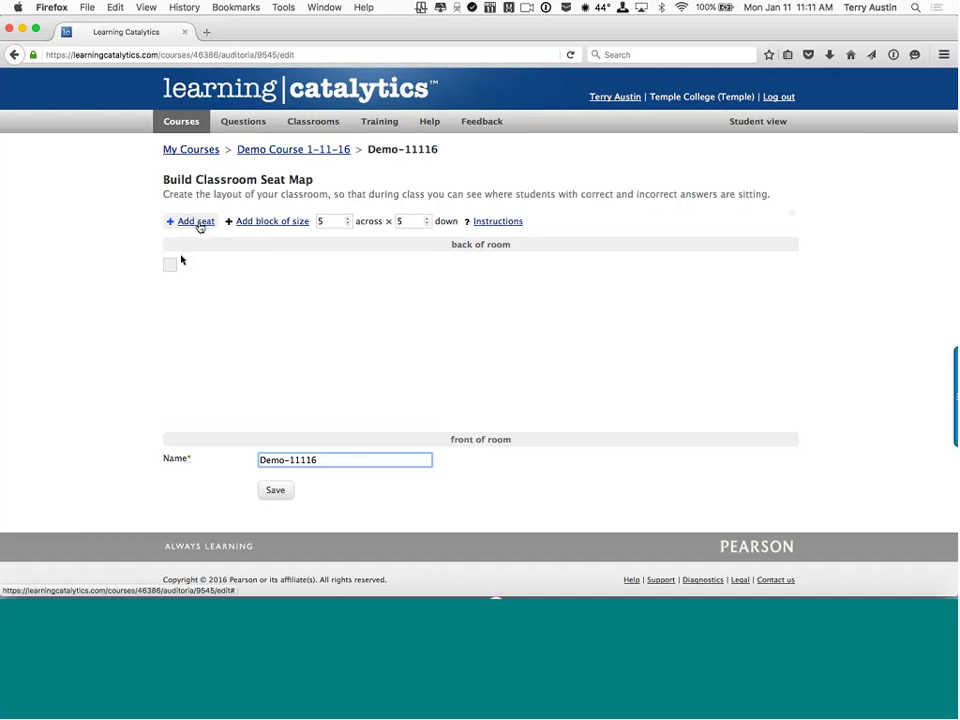
left_click(180, 261)
key("BackSpace")
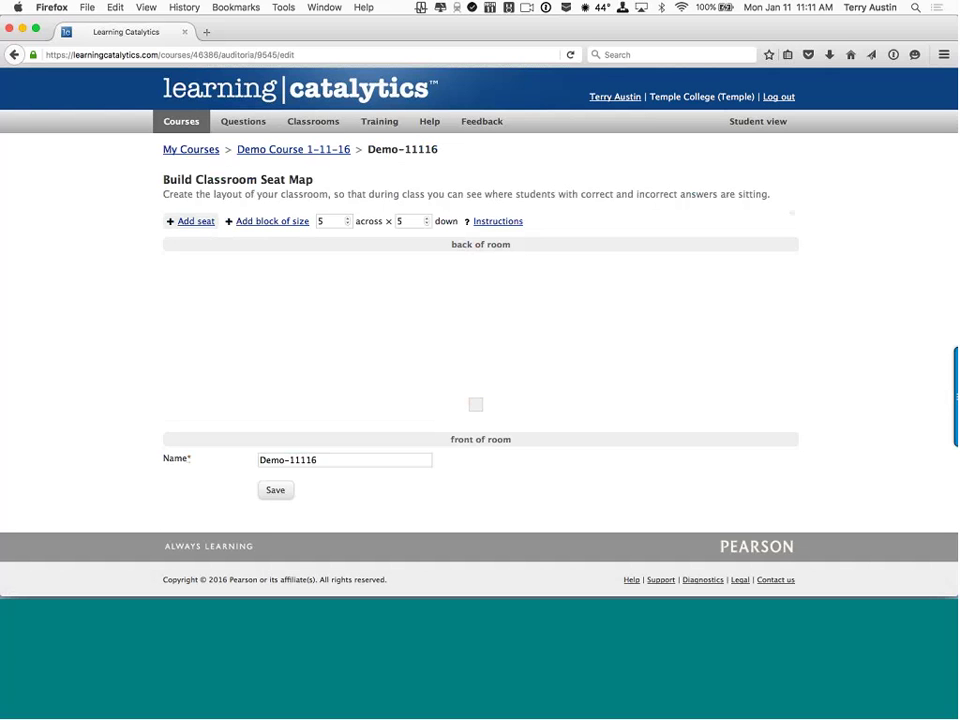
left_click(425, 224)
left_click(292, 222)
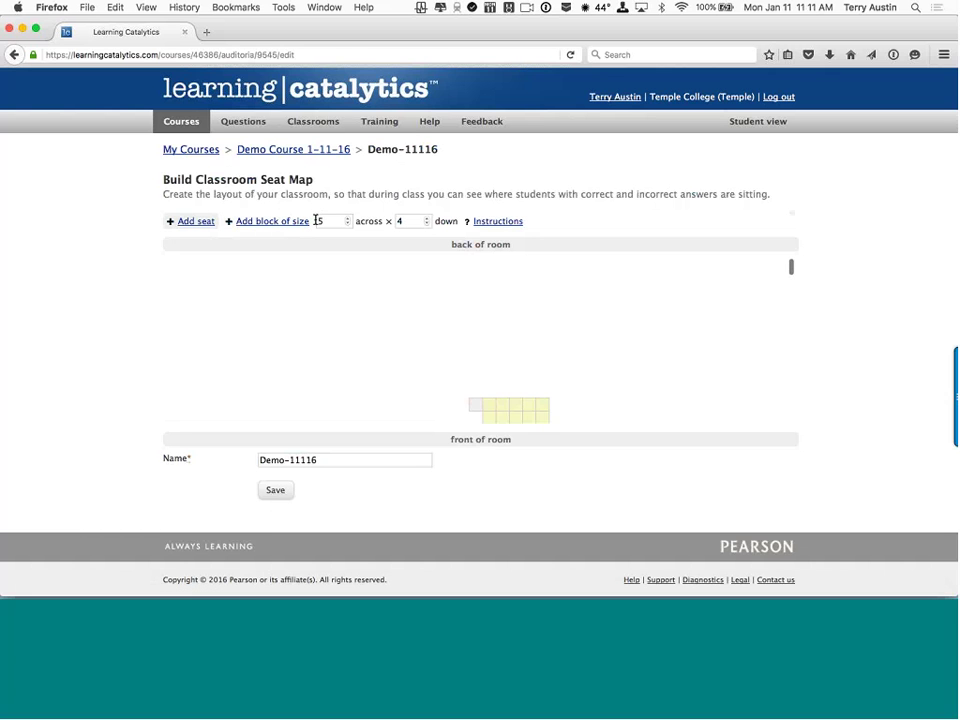
left_click_drag(510, 410, 419, 327)
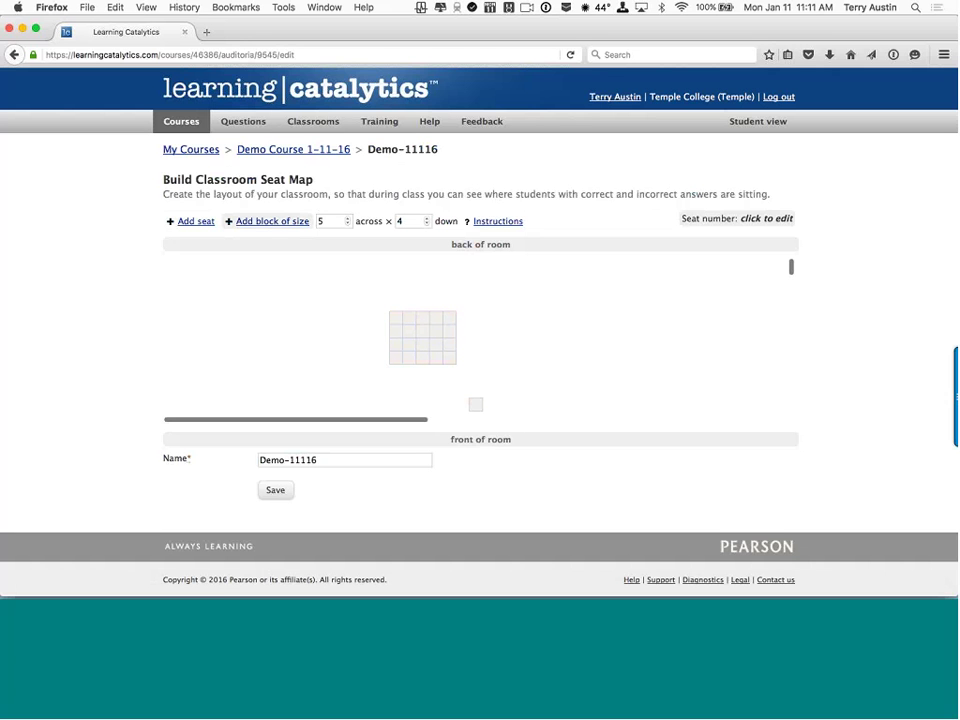
left_click(270, 222)
left_click_drag(486, 318, 537, 334)
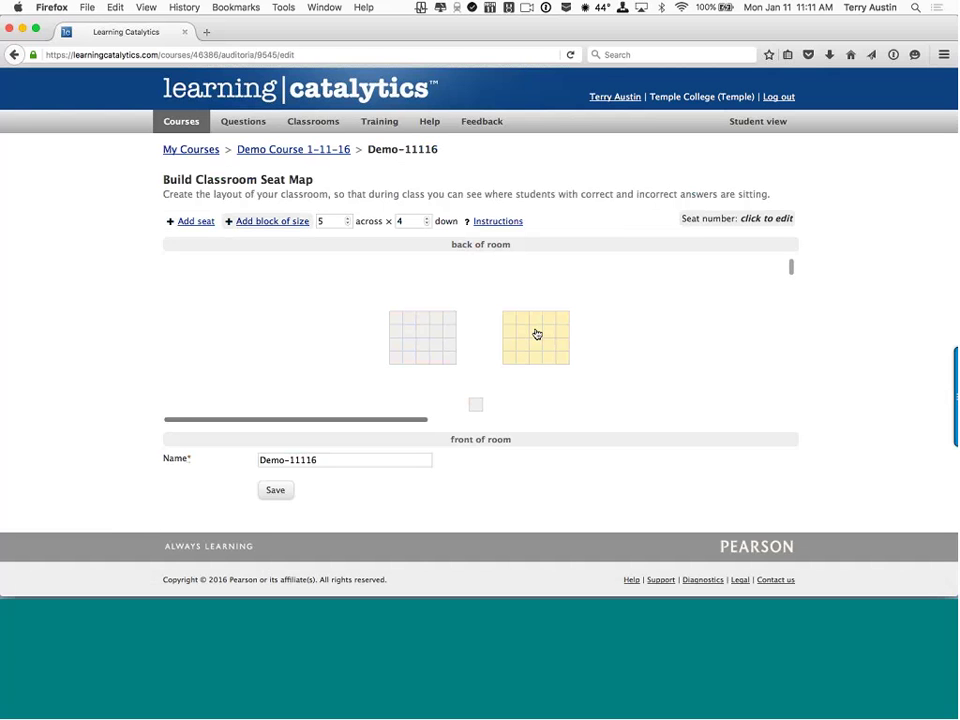
left_click(300, 287)
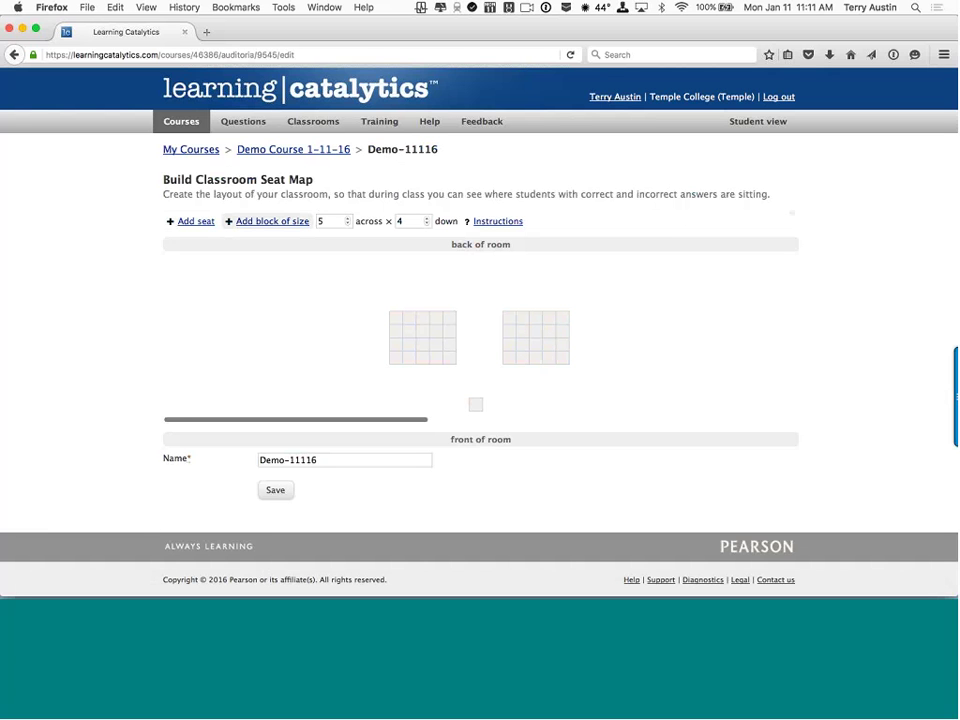
Add a 2x1 seat pair and drag seats into position.
left_click(347, 224)
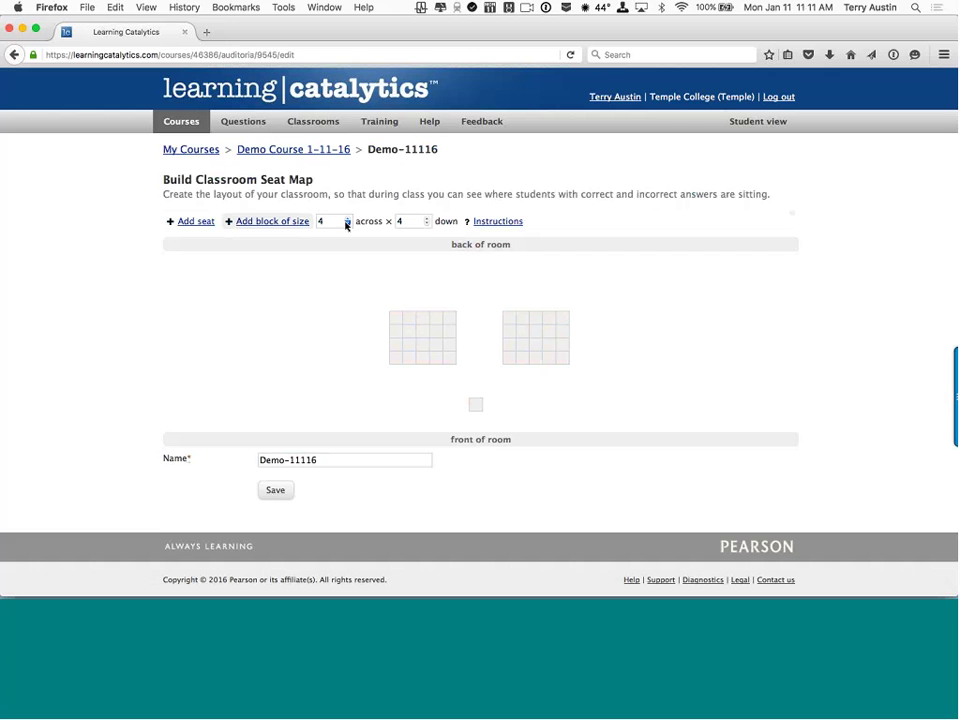
left_click(347, 224)
left_click(347, 224)
triple_click(427, 224)
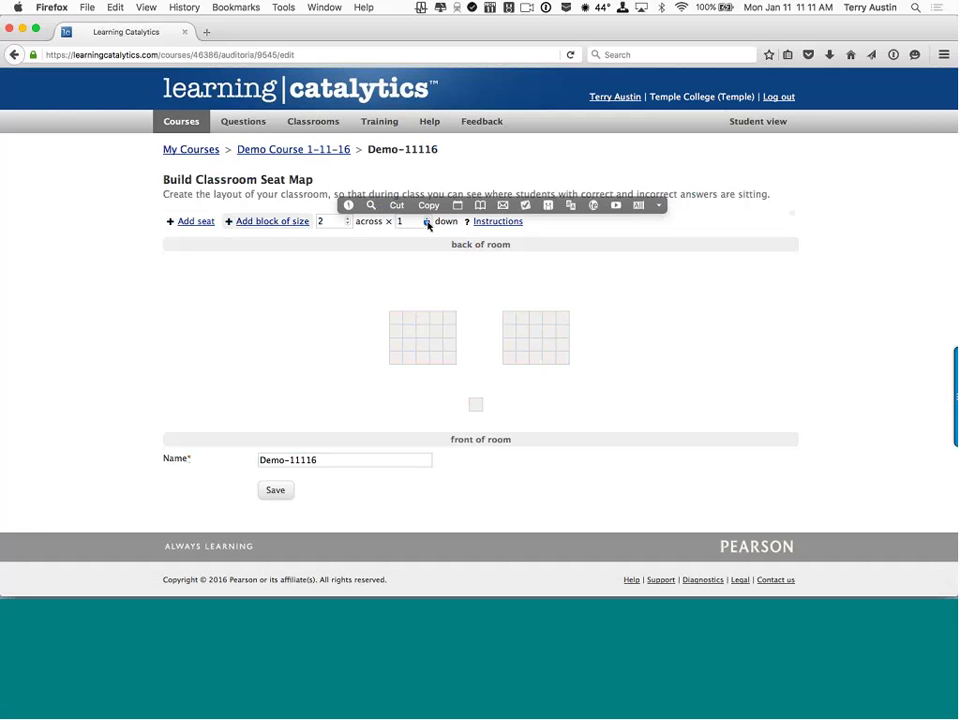
left_click(259, 219)
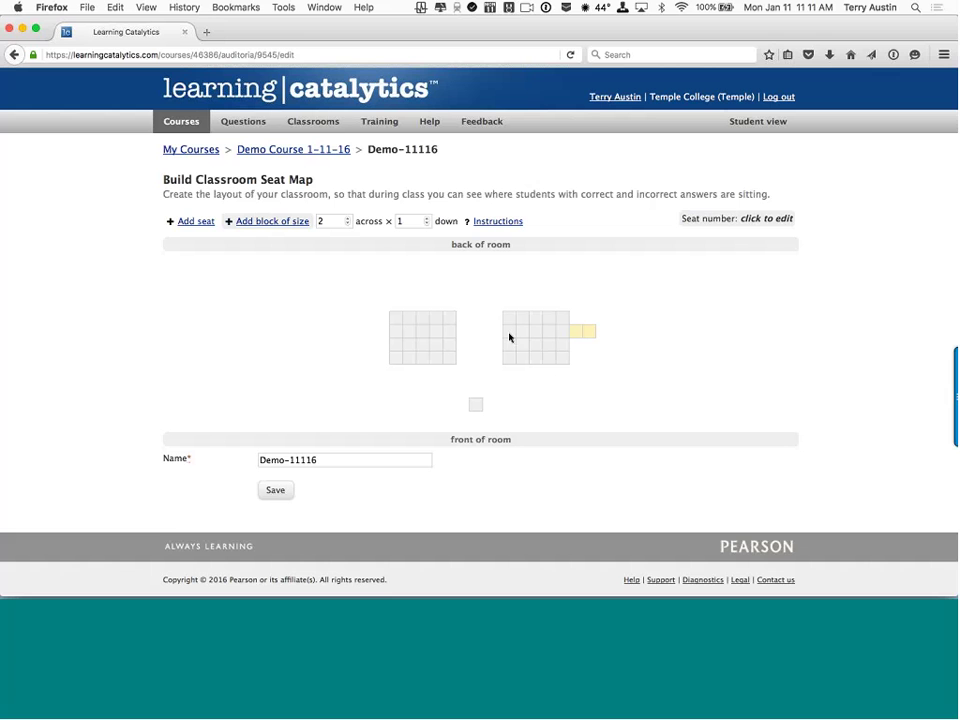
left_click_drag(300, 270, 338, 360)
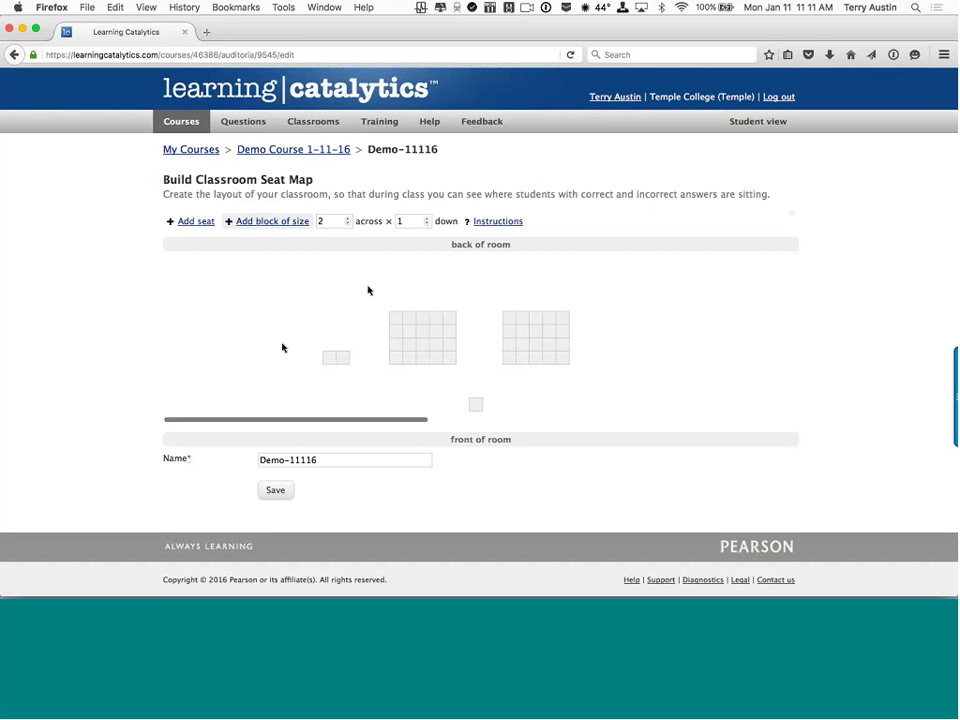
left_click_drag(368, 290, 570, 345)
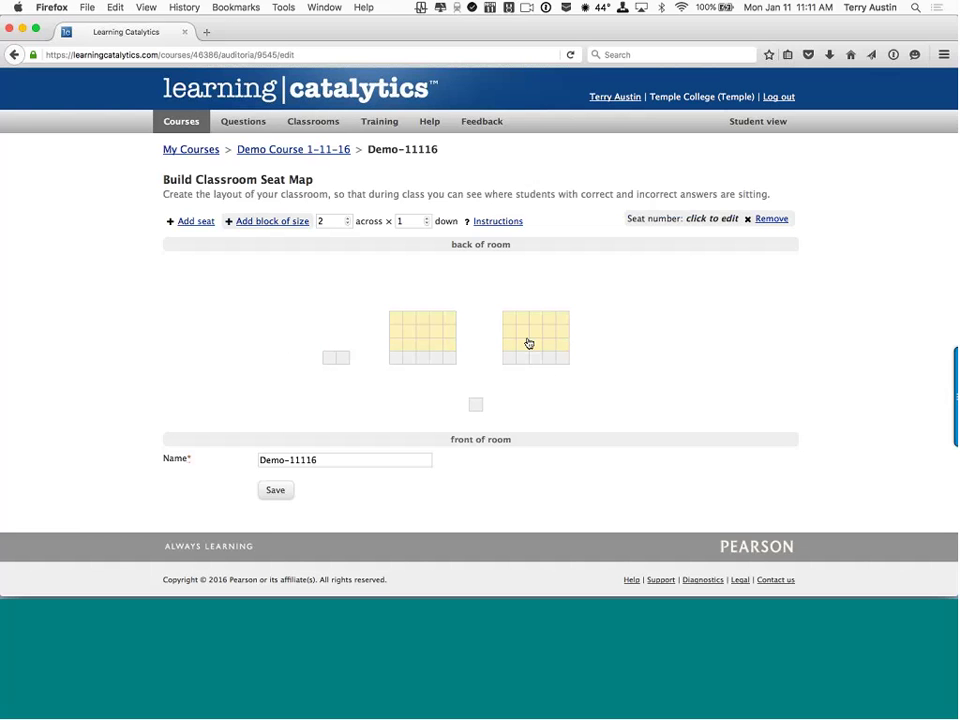
Shift the upper seat rows of both blocks up to open gaps between rows.
key("Up")
left_click(420, 285)
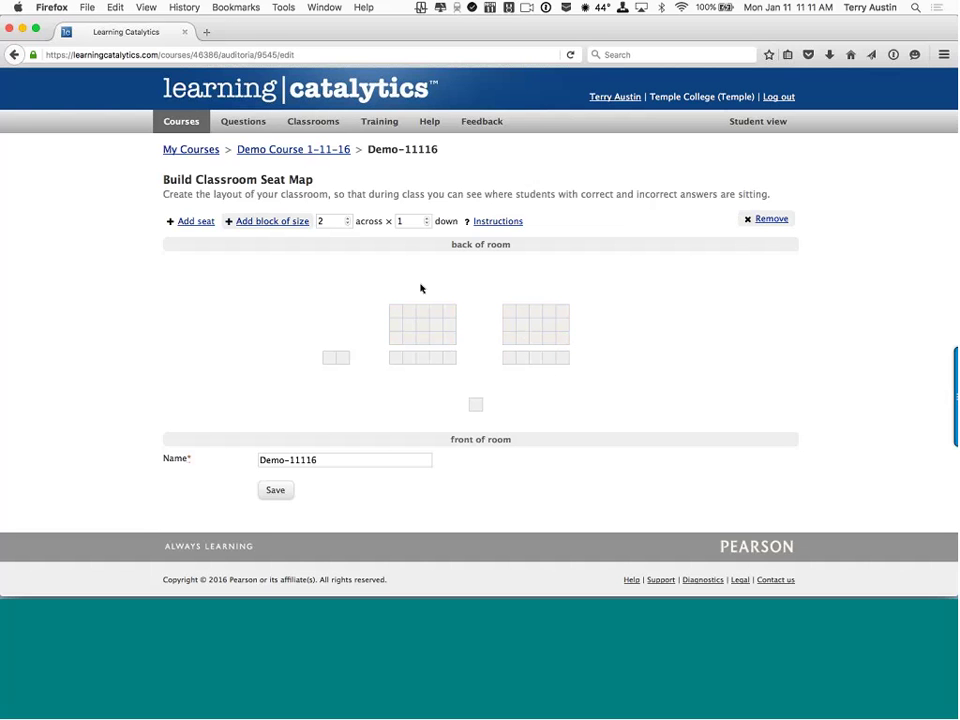
left_click_drag(373, 282, 557, 319)
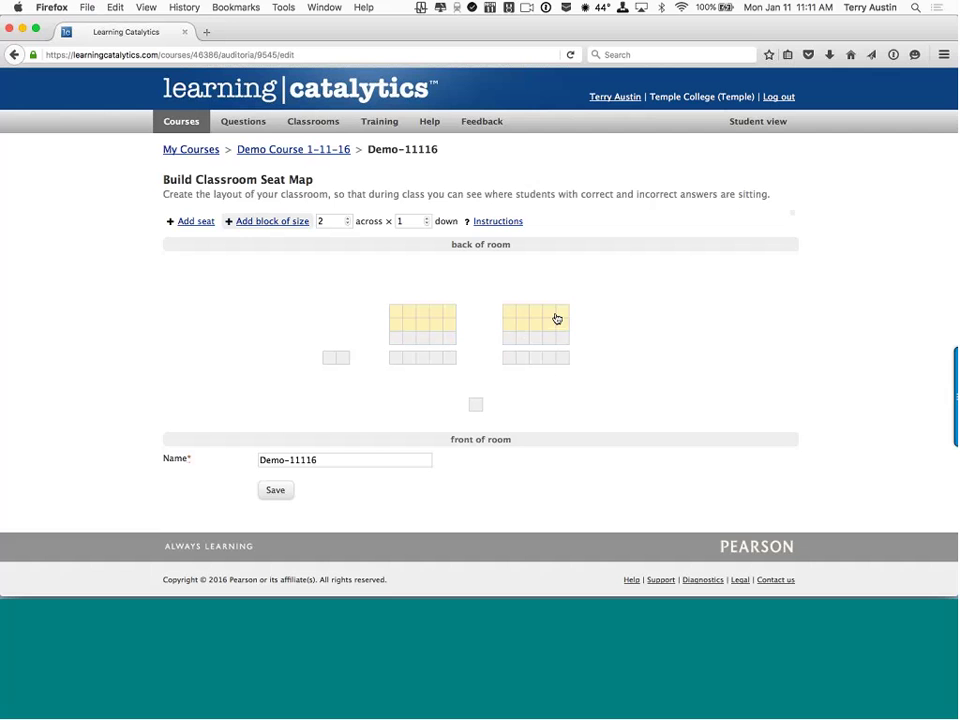
key("Up")
left_click(380, 277)
left_click_drag(380, 277, 559, 299)
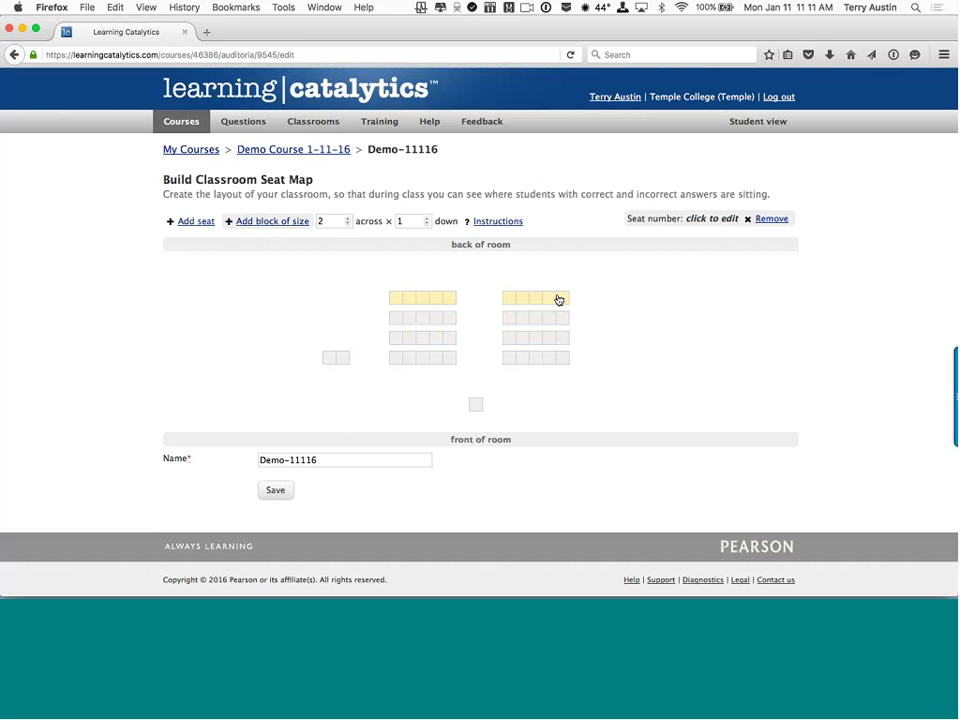
left_click(455, 281)
Add two-seat pairs flanking the front row, remove extra seats, and save the seat map.
left_click(253, 221)
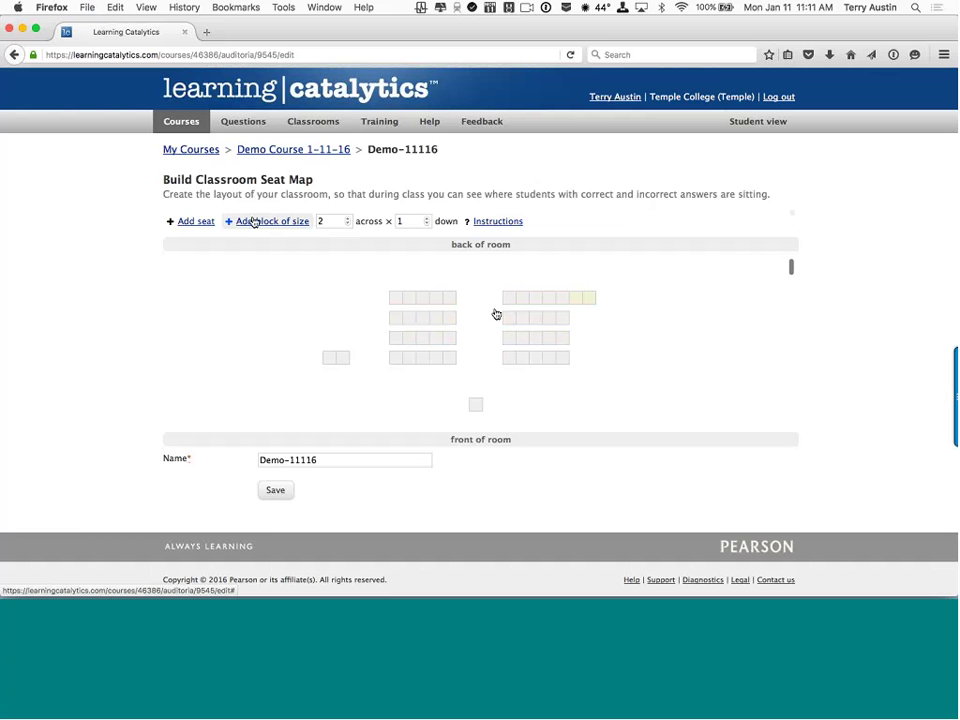
key("Delete")
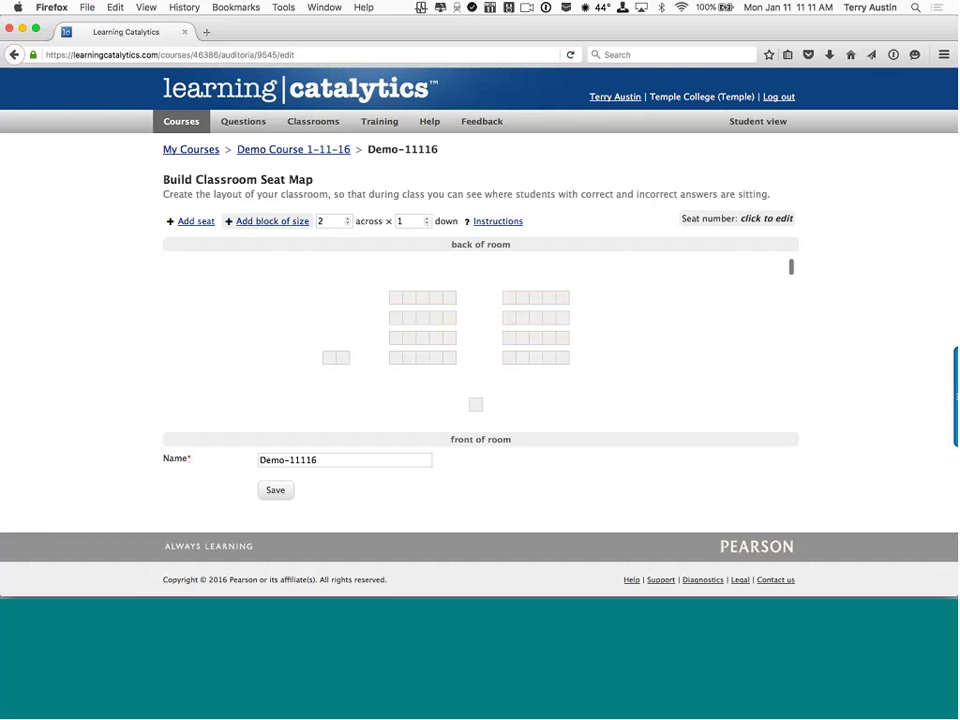
left_click(253, 221)
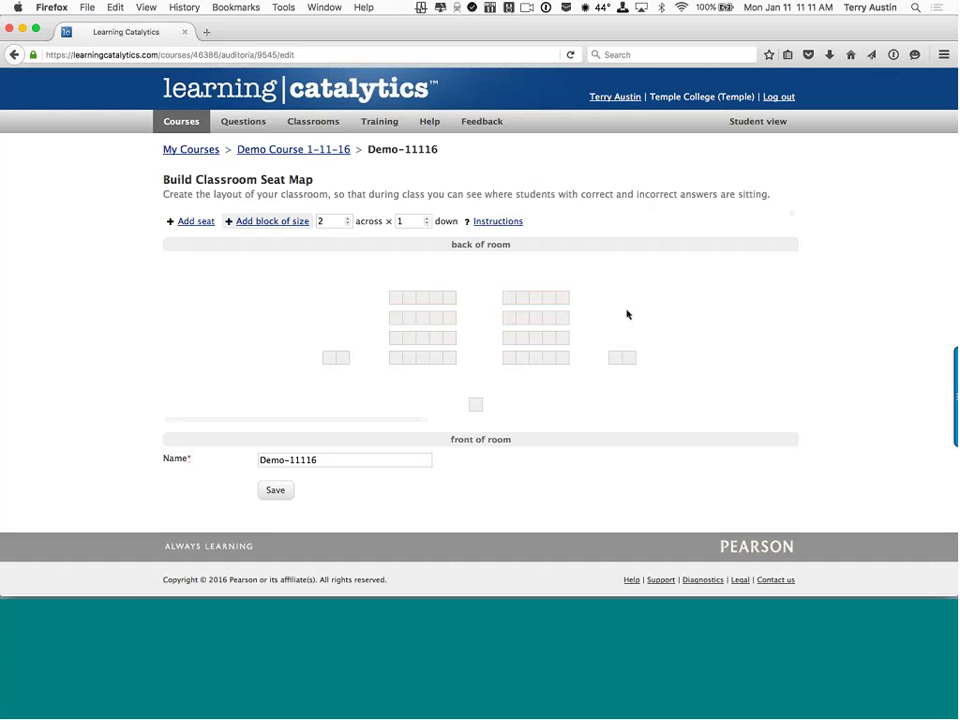
left_click(276, 490)
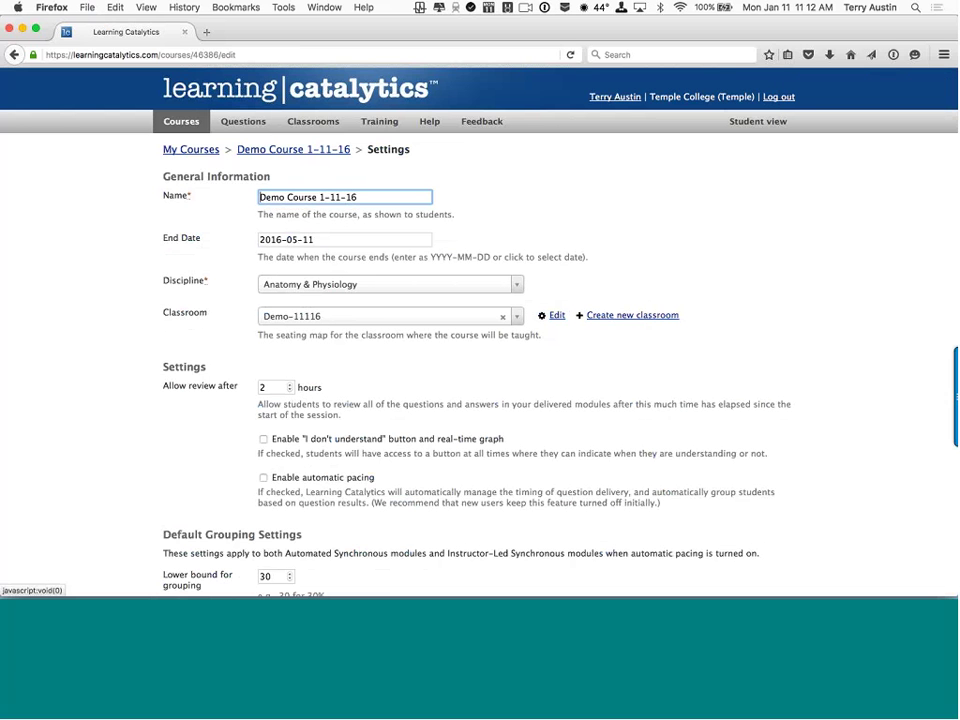
Check the "I don't understand" button and real-time graph option and save the settings.
left_click(225, 435)
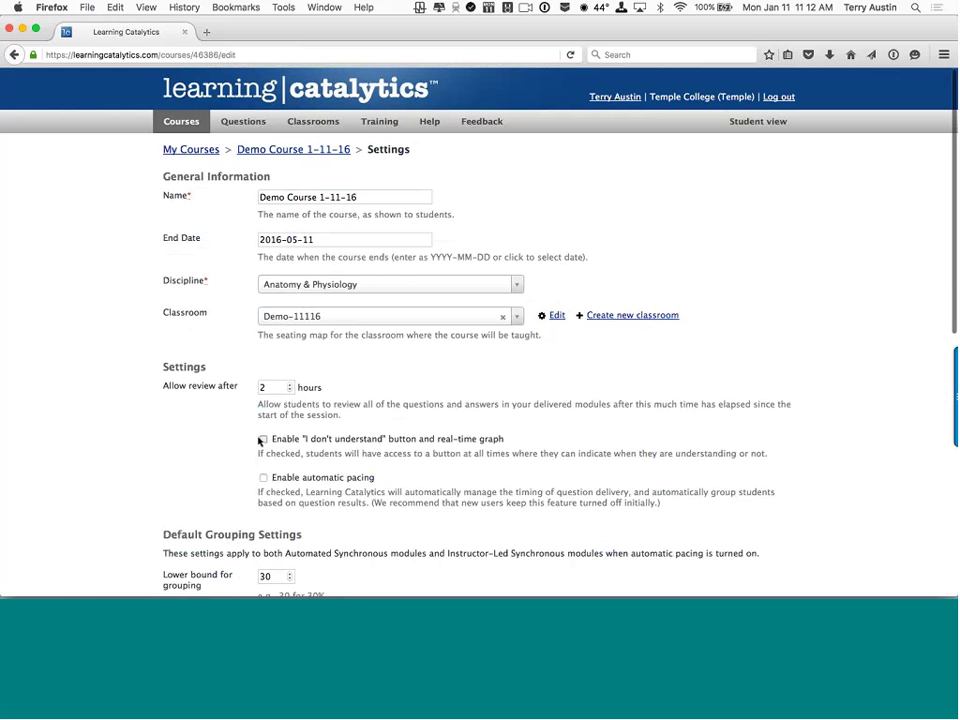
left_click(261, 439)
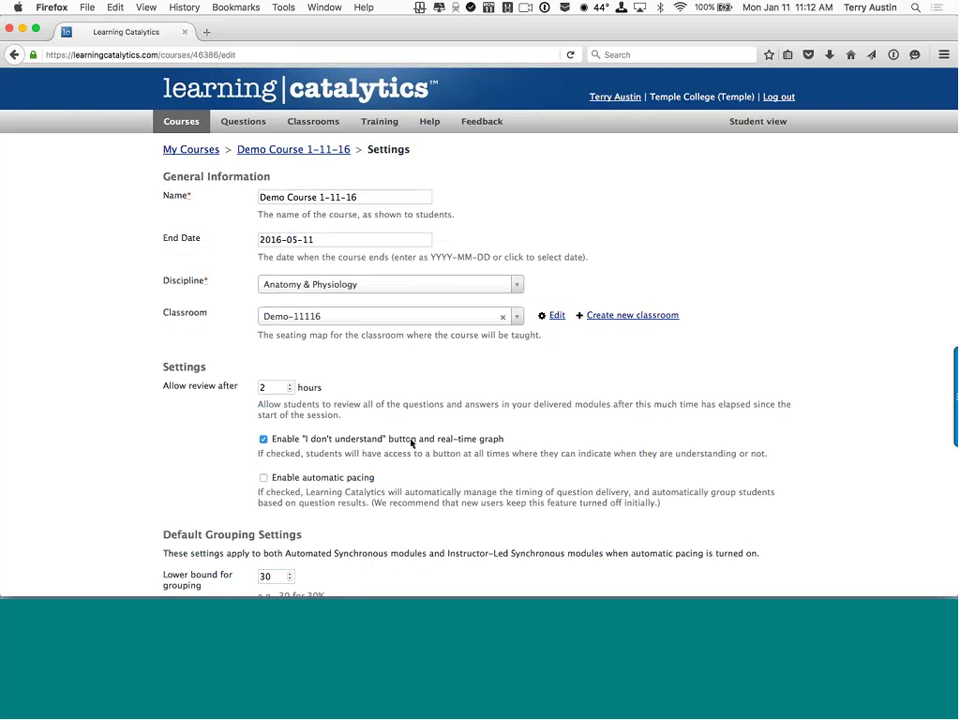
scroll(411, 443, "down", 1)
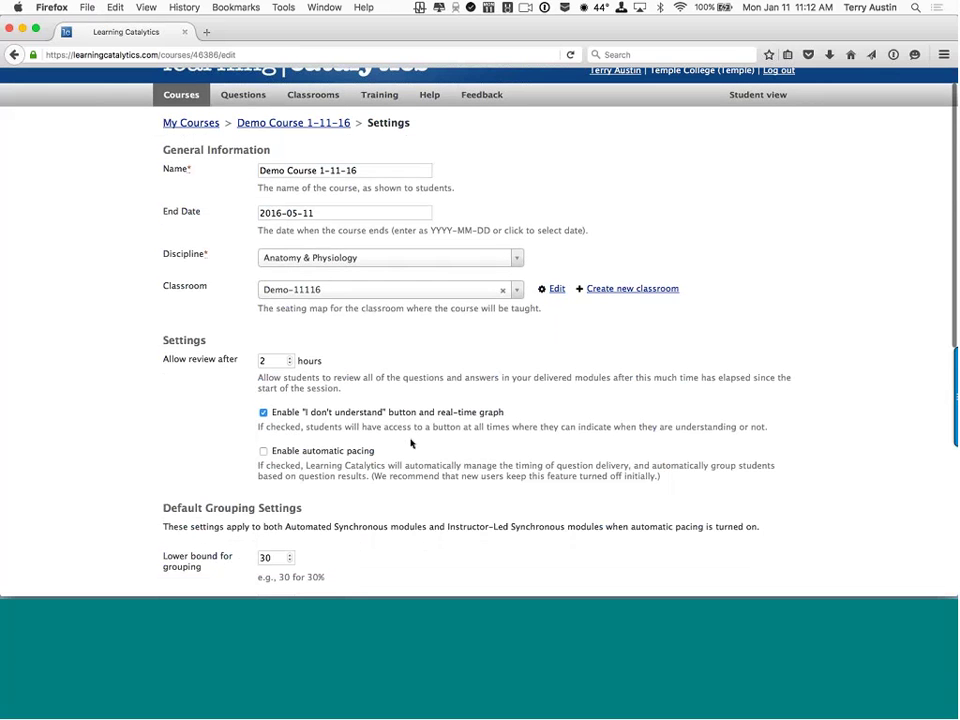
scroll(411, 443, "down", 5)
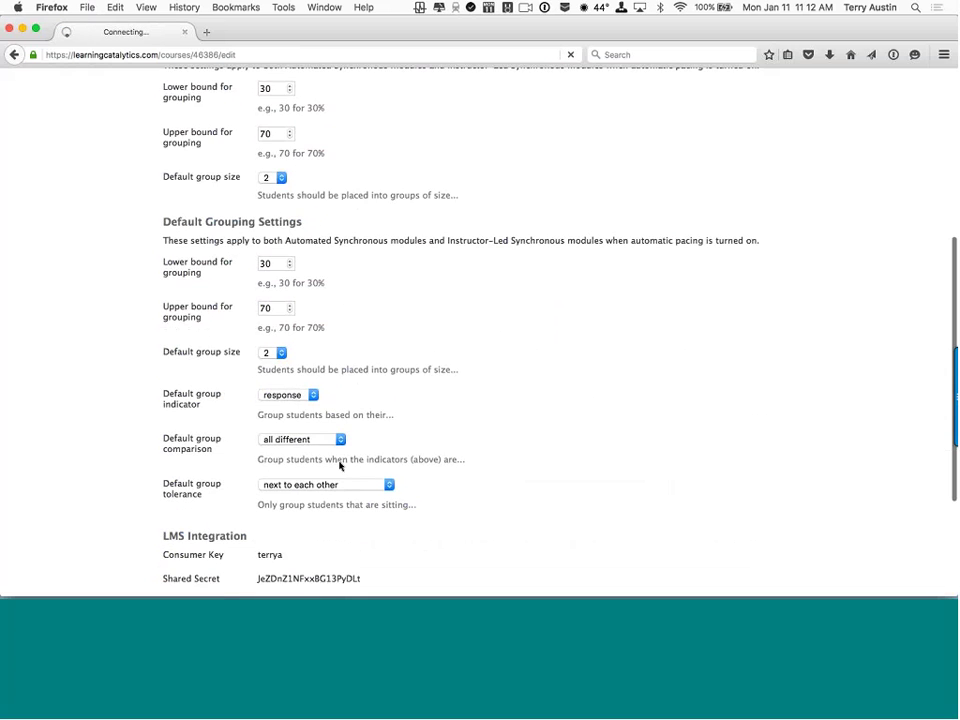
scroll(300, 480, "down", 4)
left_click(275, 492)
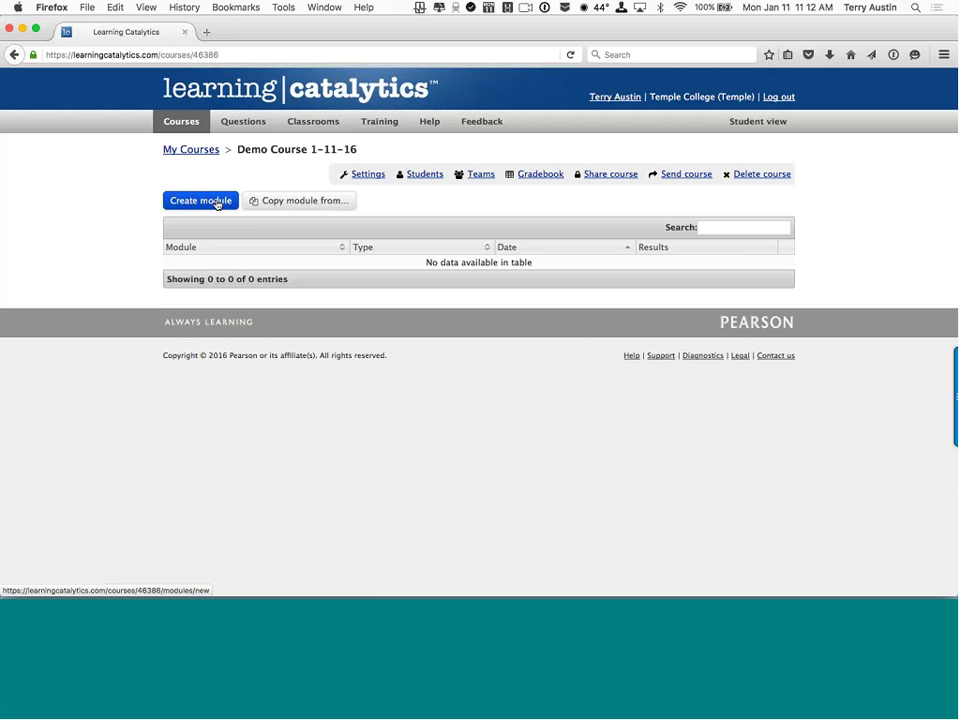
Create module 'First Assingment - Chapter 1' dated 2016-01-12 and save it.
left_click(216, 203)
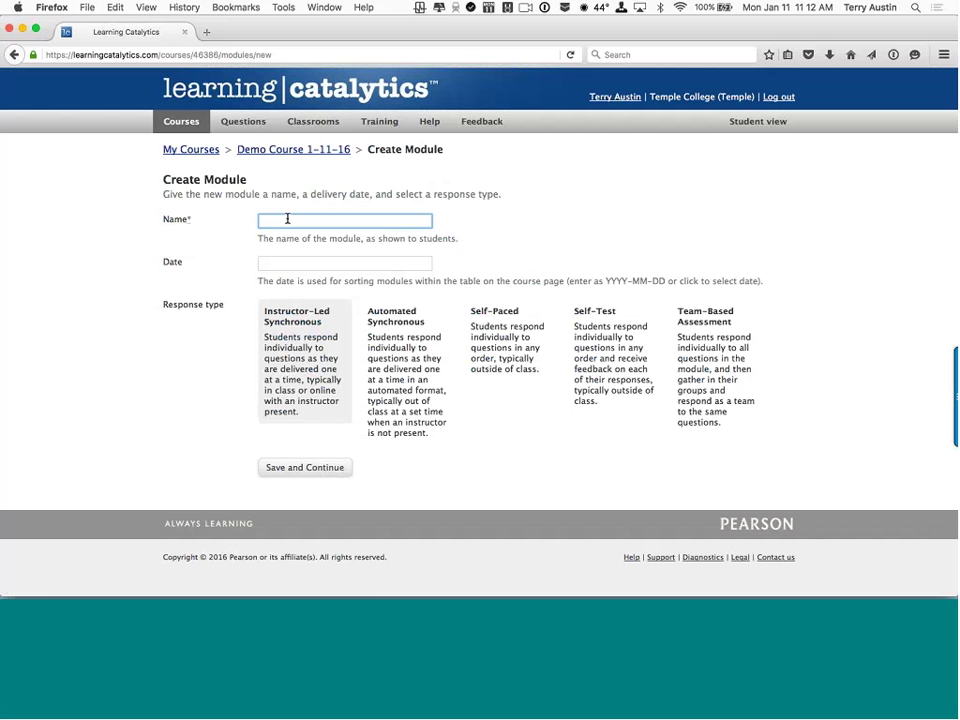
type("First A")
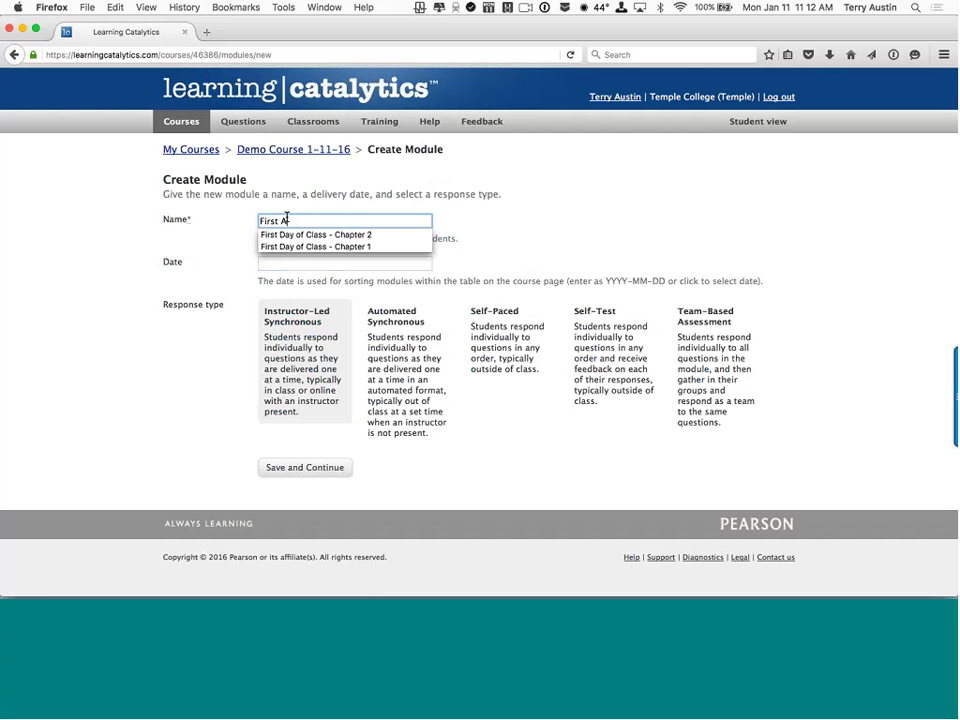
type("ssingment")
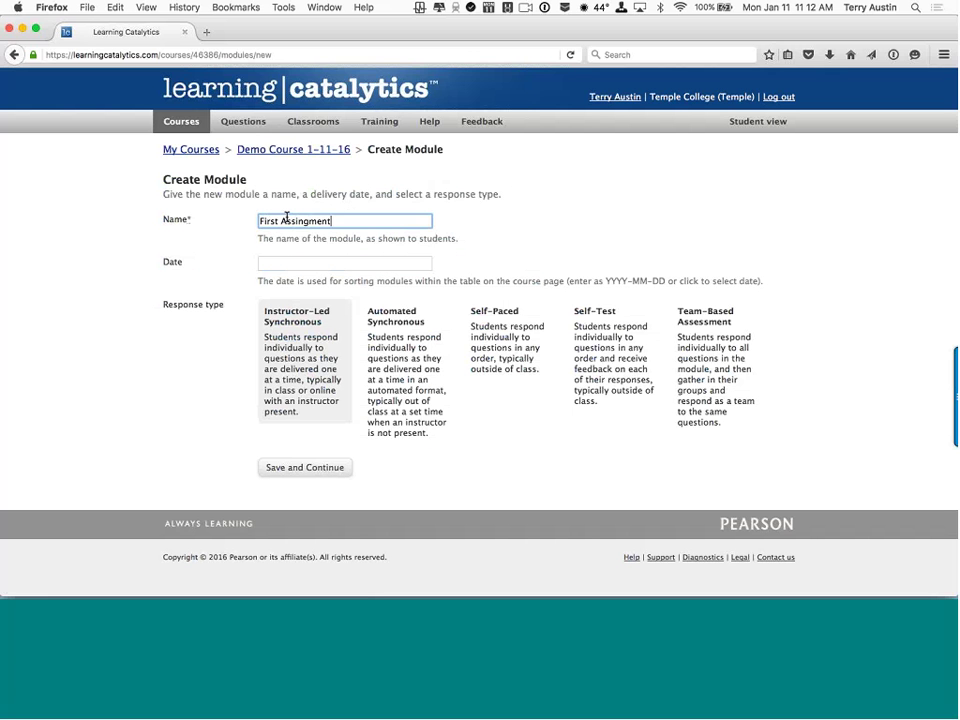
type(" - Chapter 1")
left_click(285, 264)
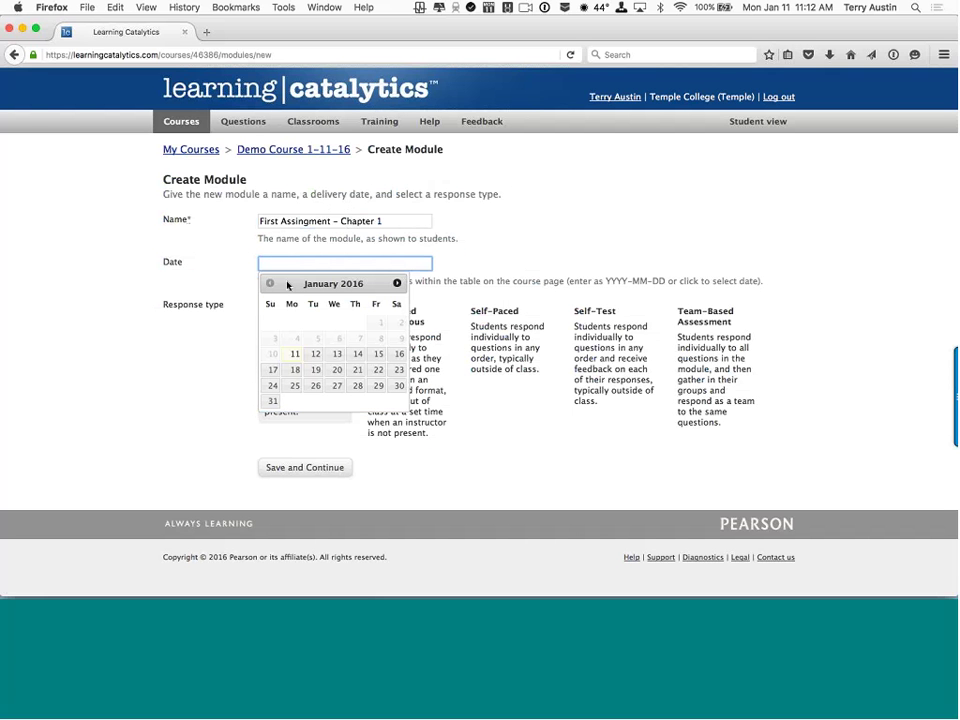
left_click(315, 355)
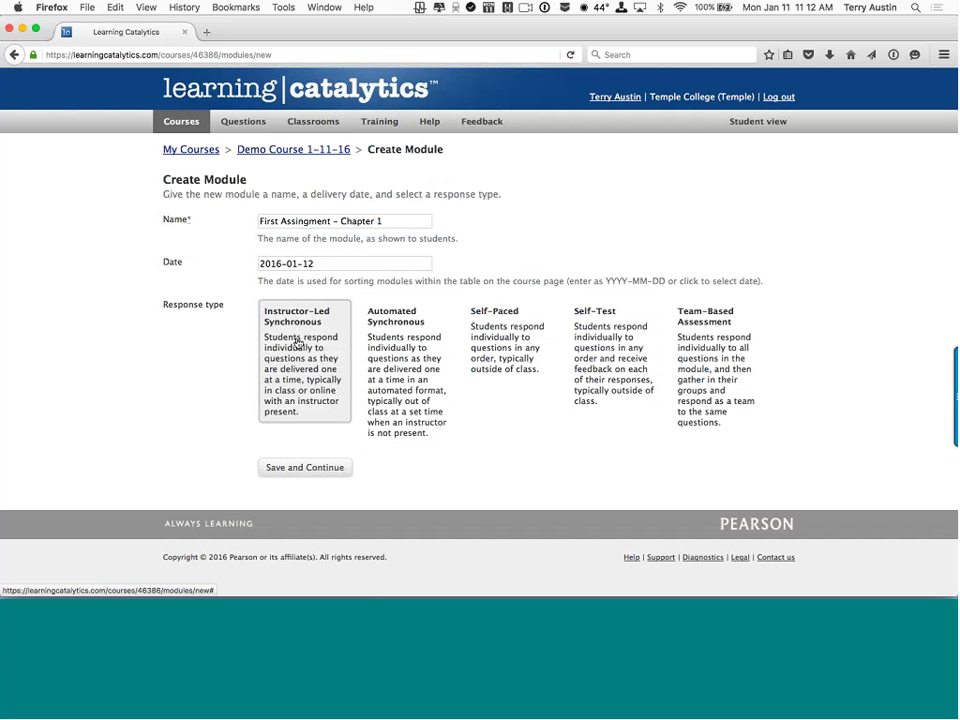
left_click(300, 469)
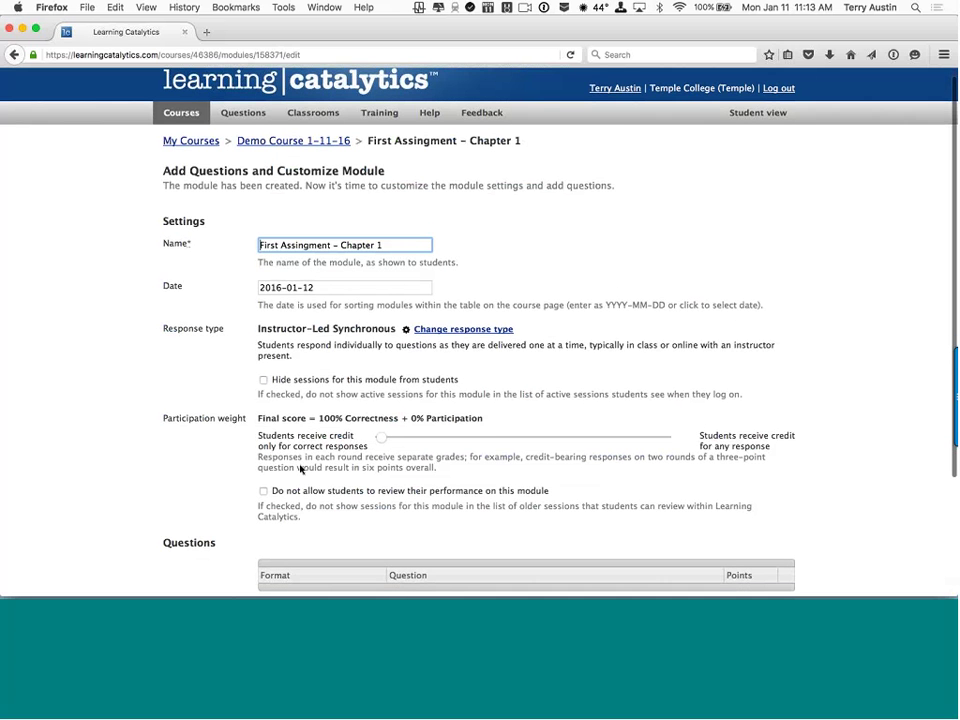
Open the question library to add questions to the module.
scroll(300, 469, "down", 1)
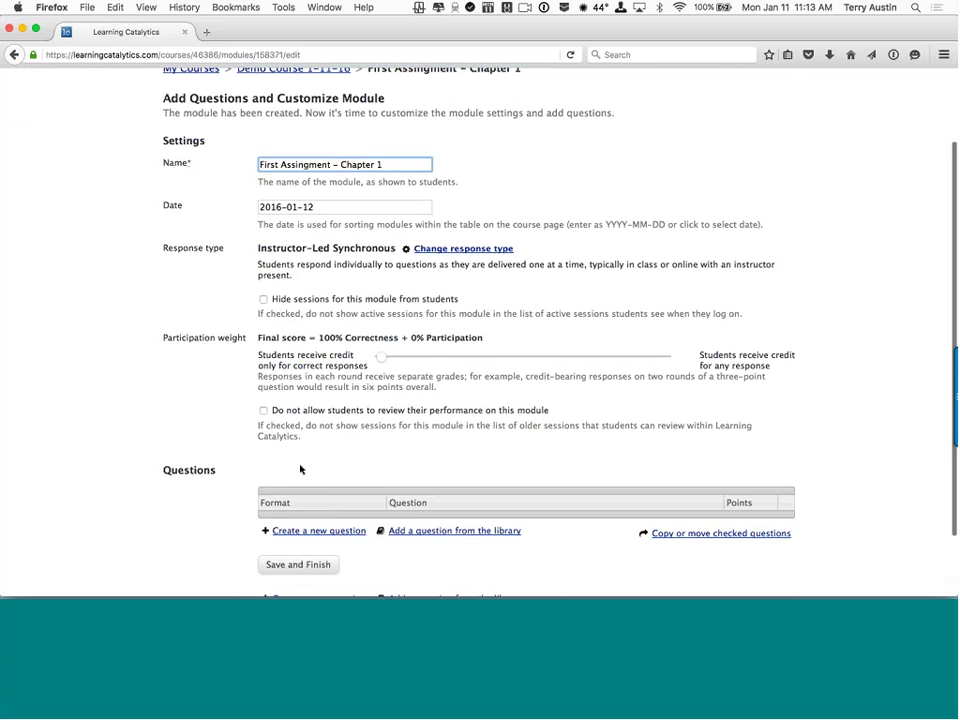
scroll(450, 486, "down", 1)
left_click(450, 484)
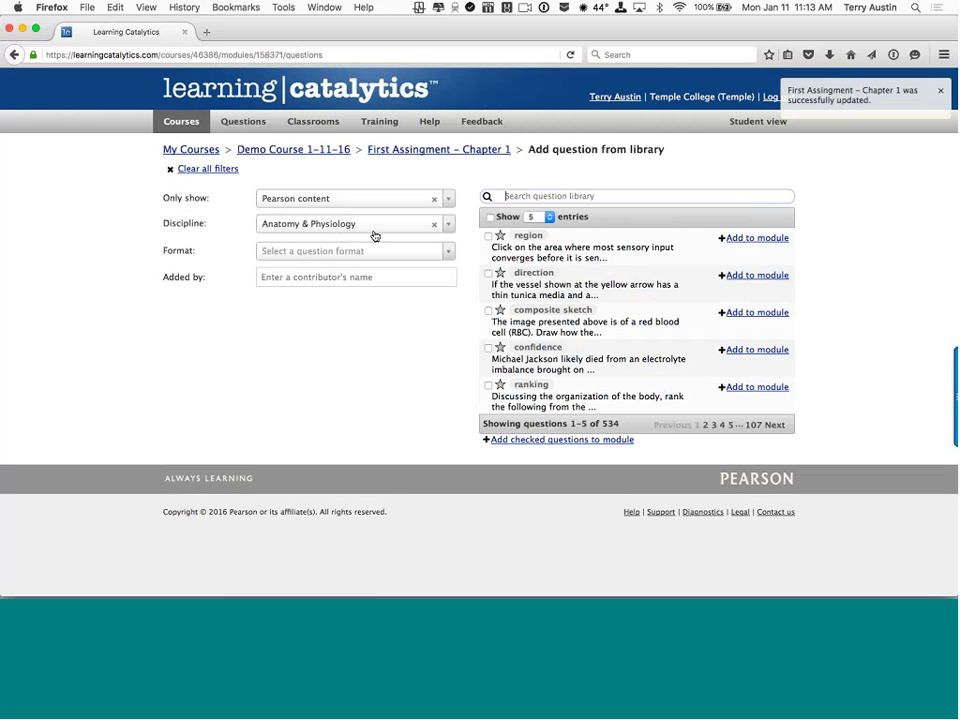
Show community questions and filter the library by an author name, then a shorter term.
left_click(395, 200)
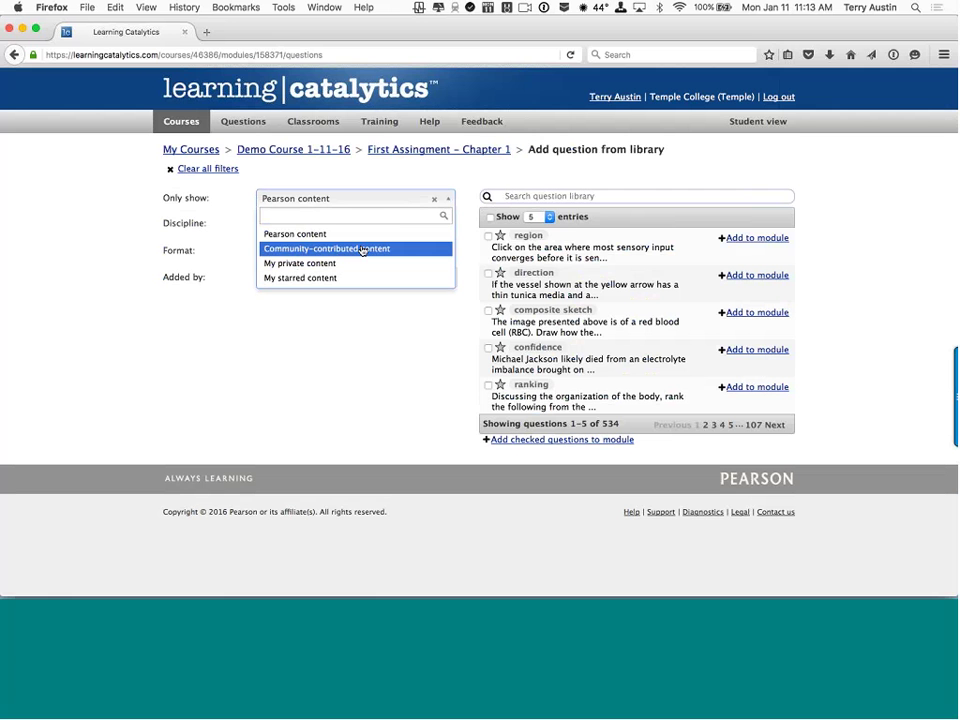
left_click(362, 251)
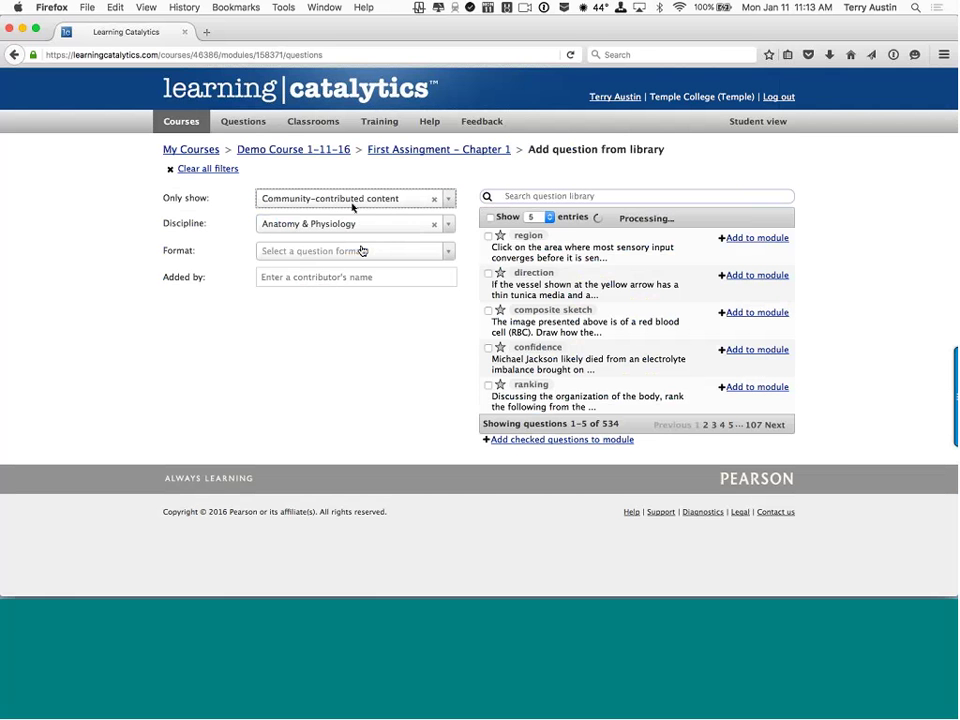
left_click(537, 199)
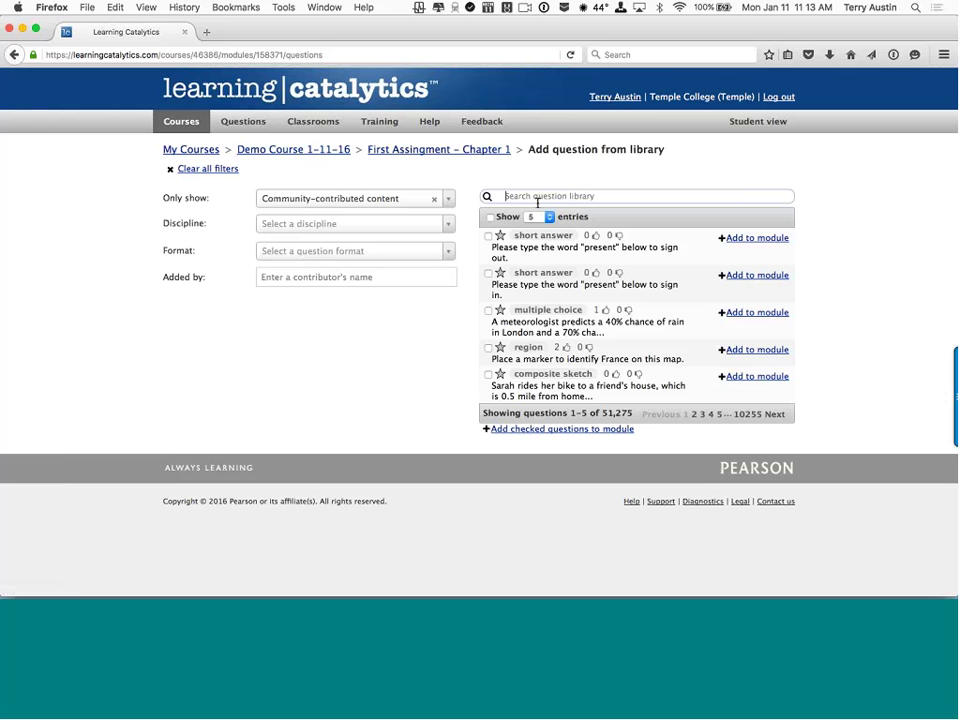
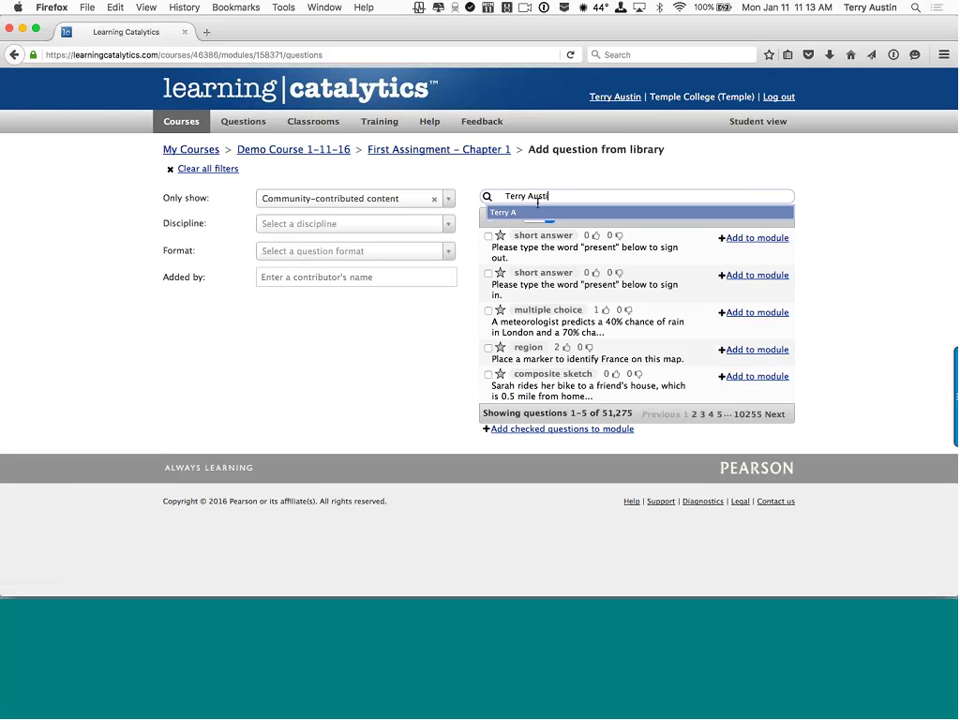
key("Return")
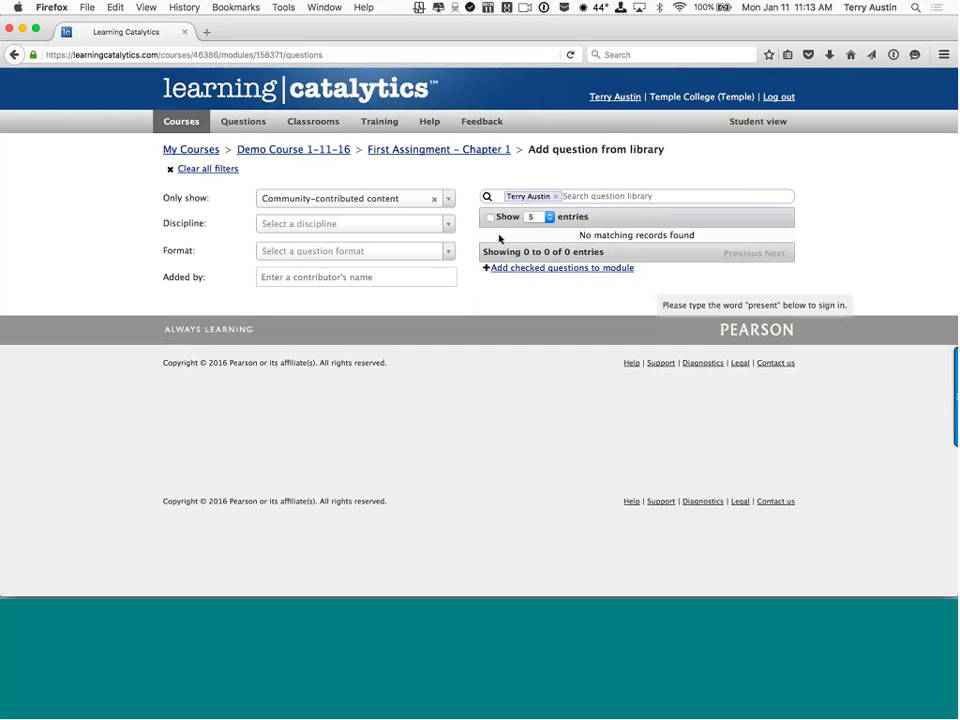
left_click(555, 198)
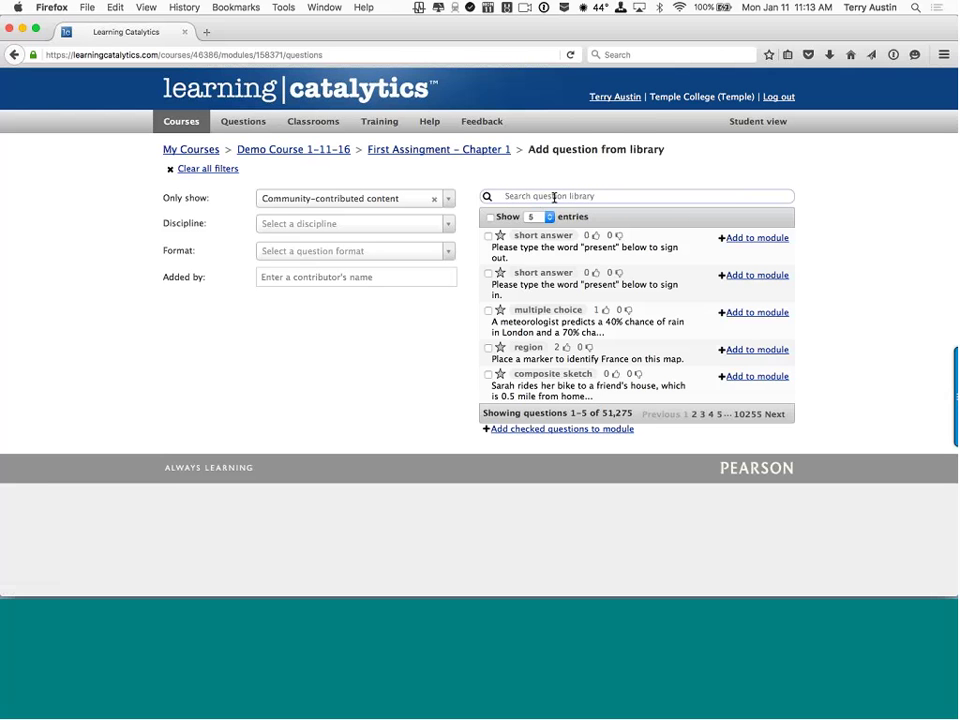
type("Austin")
key("Return")
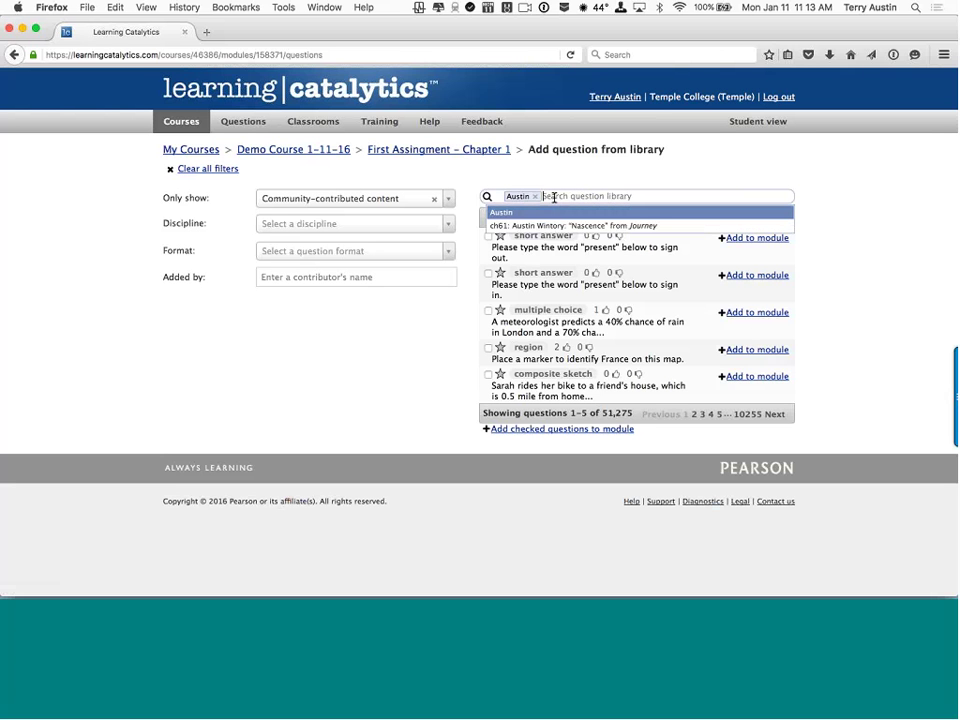
Limit the library to Pearson content and return to the First Assingment - Chapter 1 module.
left_click(385, 199)
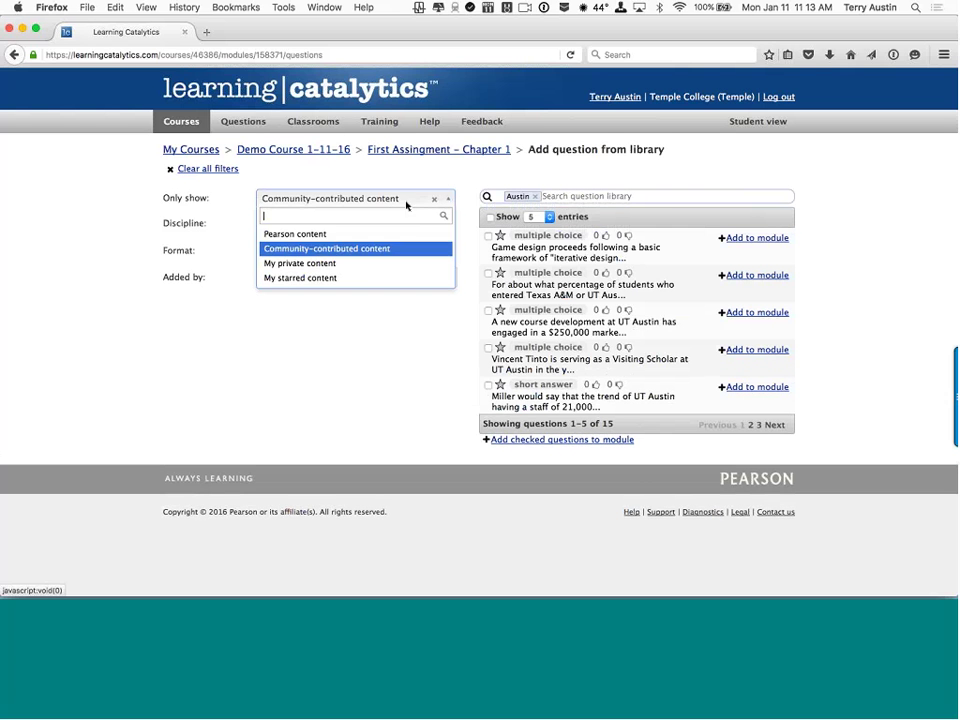
left_click(335, 236)
left_click(418, 150)
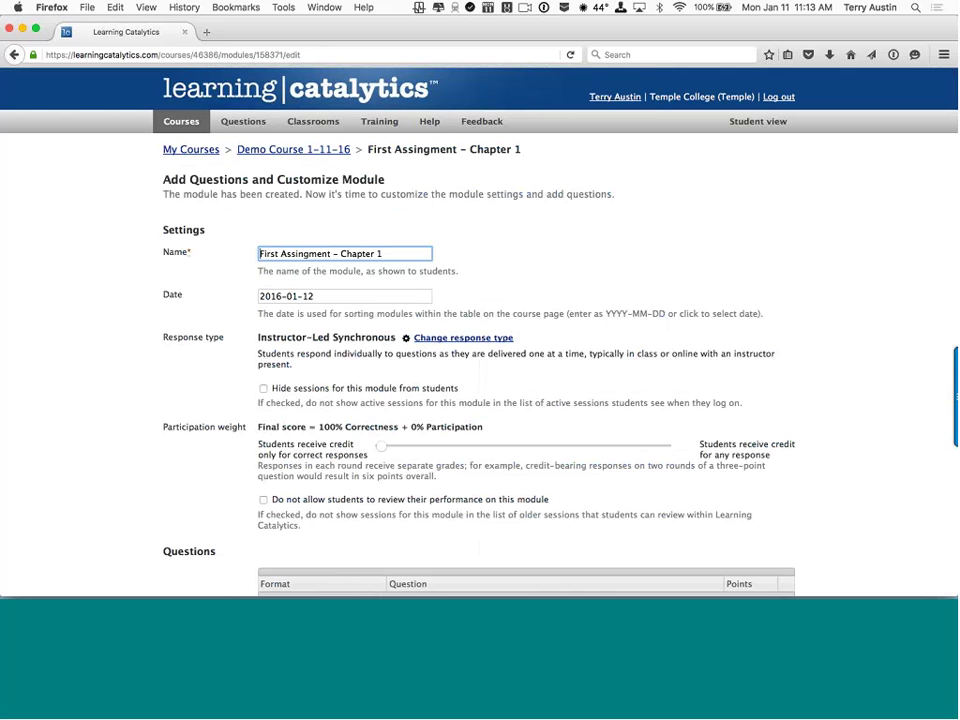
Open the Create new question dialog from the module page.
scroll(229, 371, "down", 5)
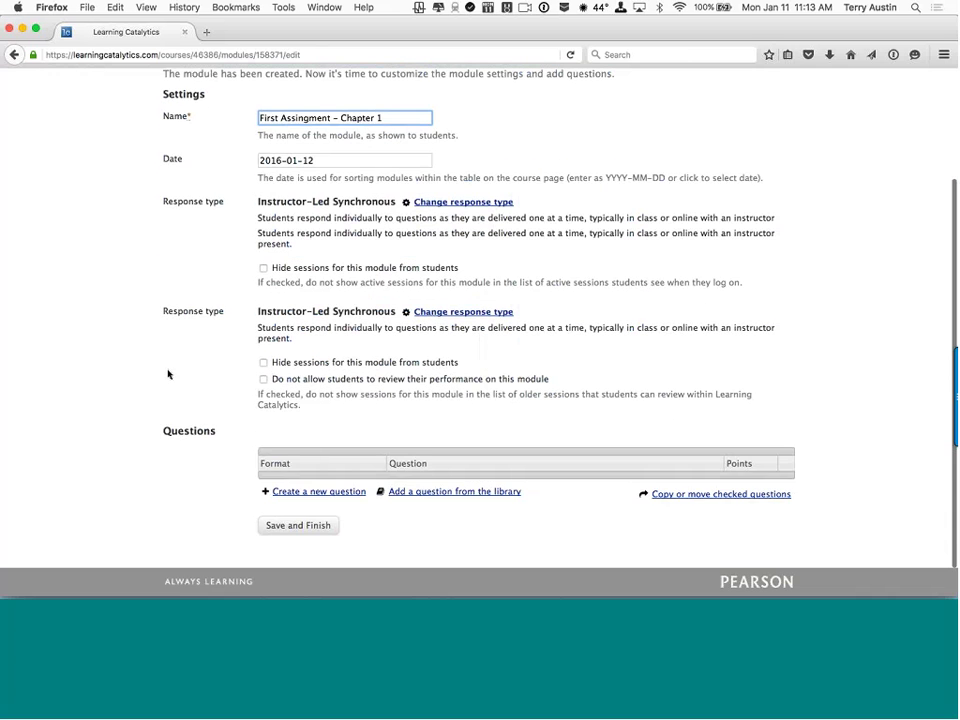
left_click(317, 457)
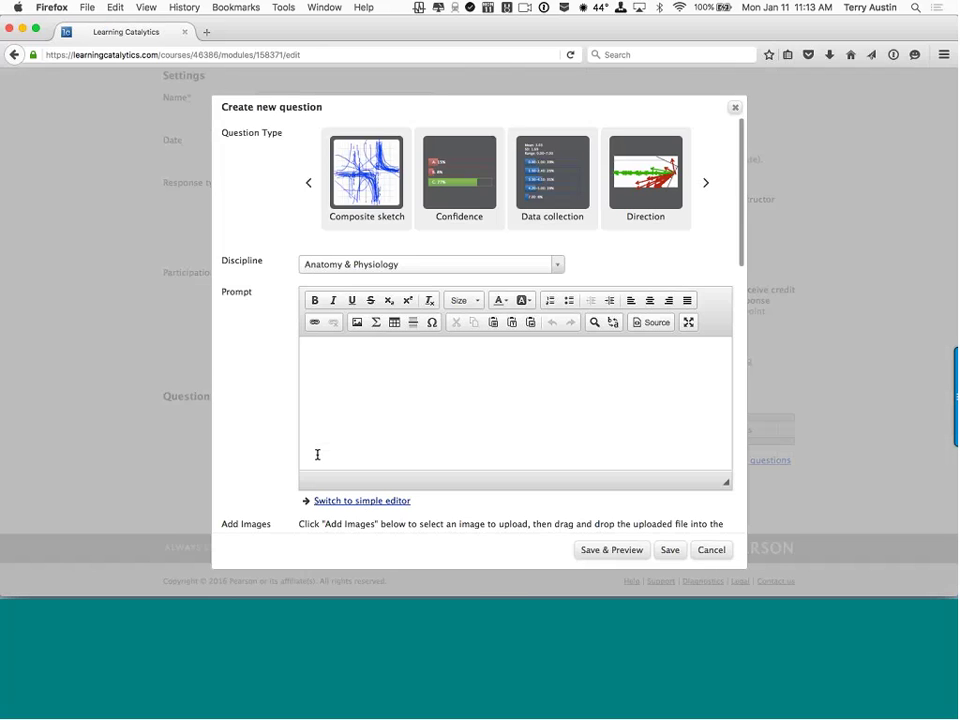
Select the Many choice question type from the question type carousel.
left_click(708, 183)
left_click(707, 184)
left_click(707, 184)
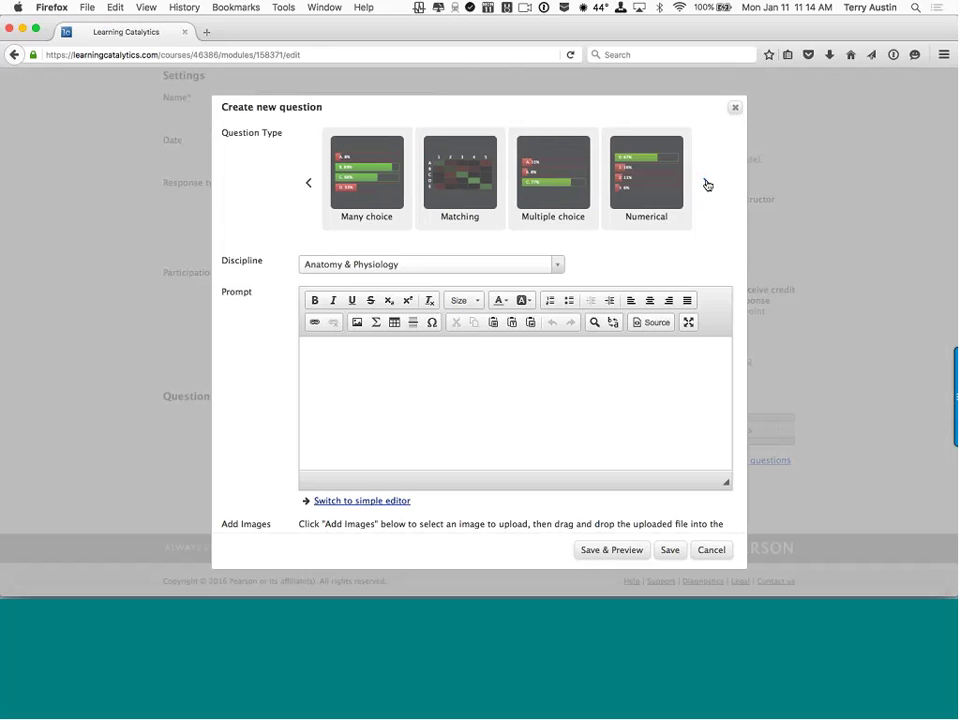
left_click(707, 184)
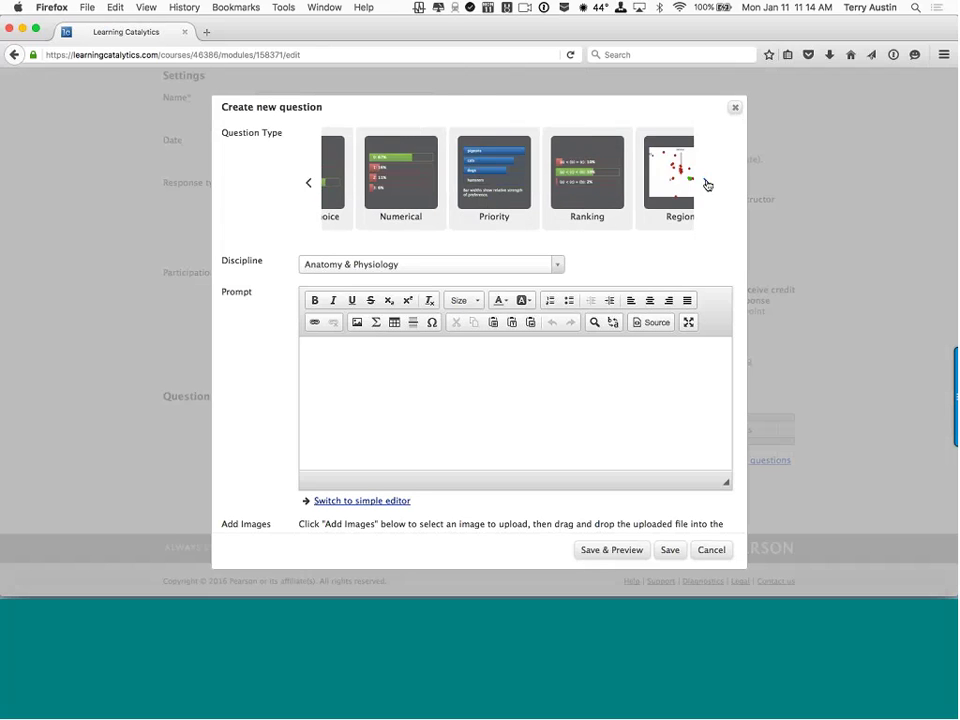
left_click(307, 183)
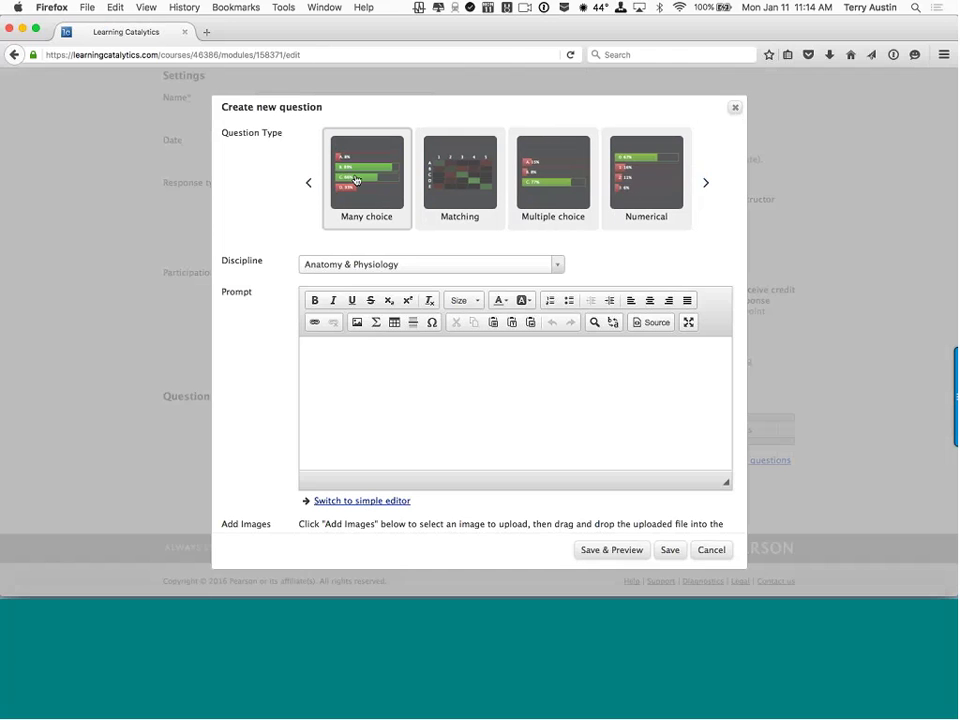
left_click(542, 180)
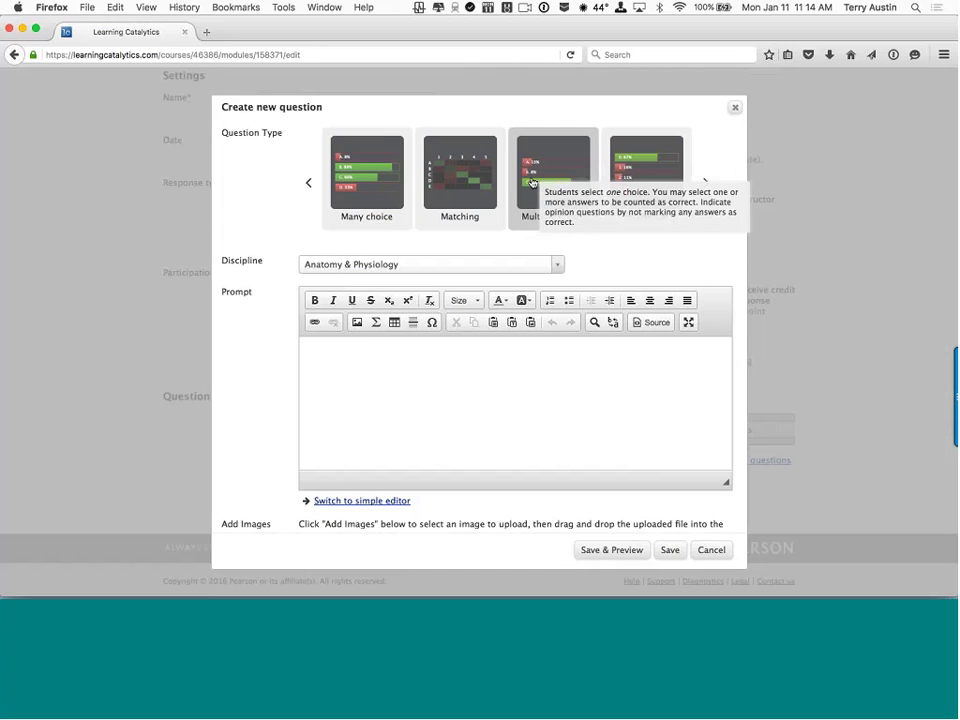
Enter the prompt 'what color(s) are apples typically?'.
left_click(392, 401)
type("w")
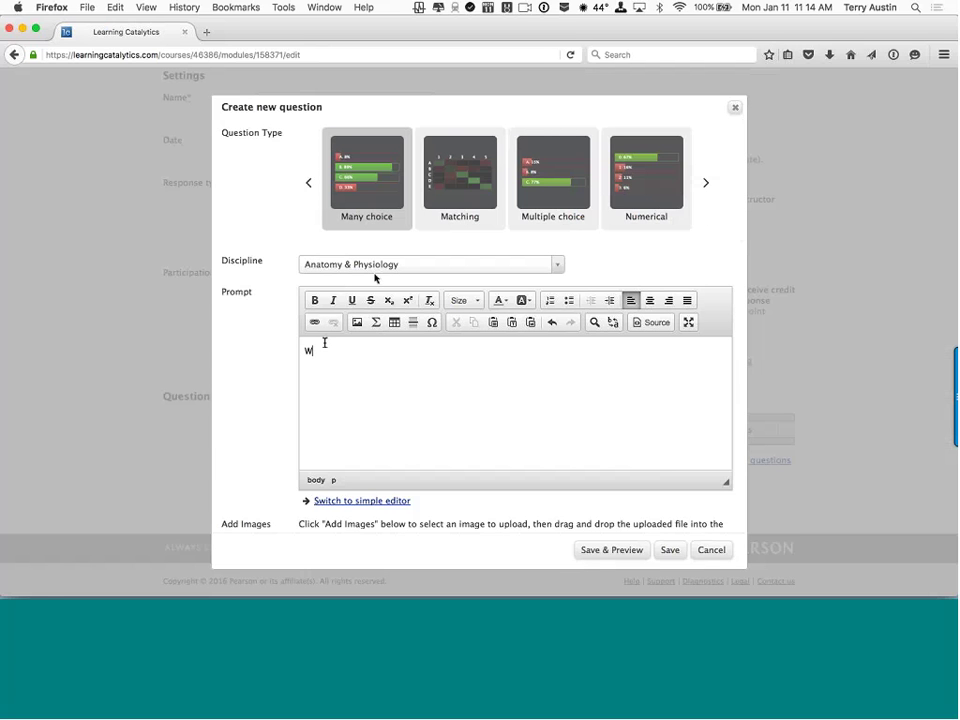
type("hat color(s) are apples typically?")
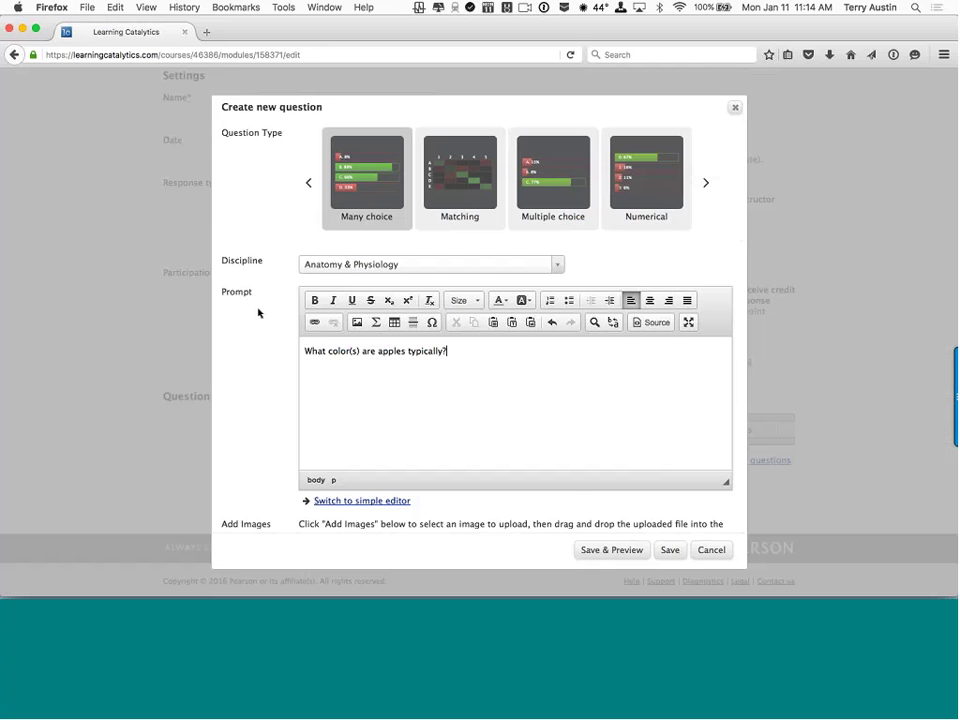
scroll(240, 331, "down", 1)
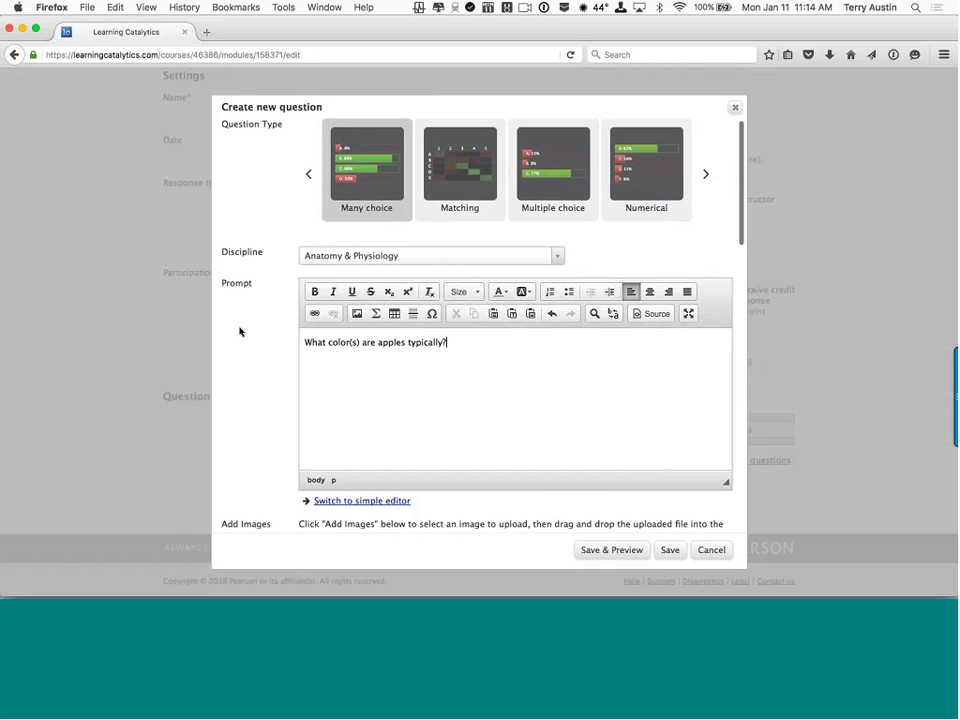
scroll(240, 331, "down", 5)
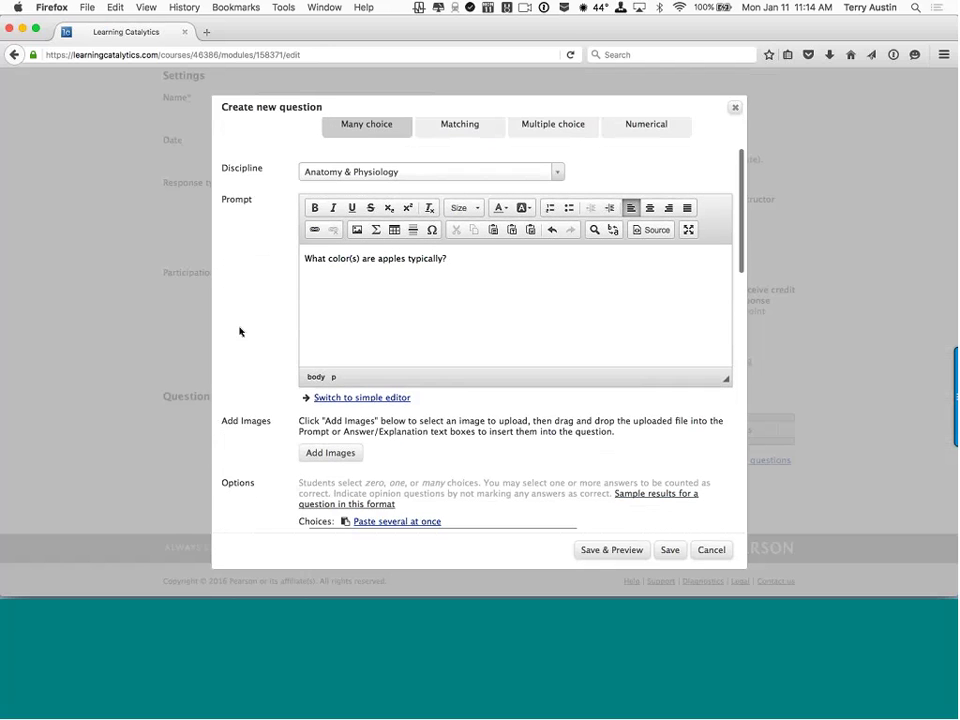
scroll(240, 331, "down", 3)
Enter the answer choices red, green, brown, orange, and start the fifth choice, pink.
left_click(363, 461)
type("red")
key("Return")
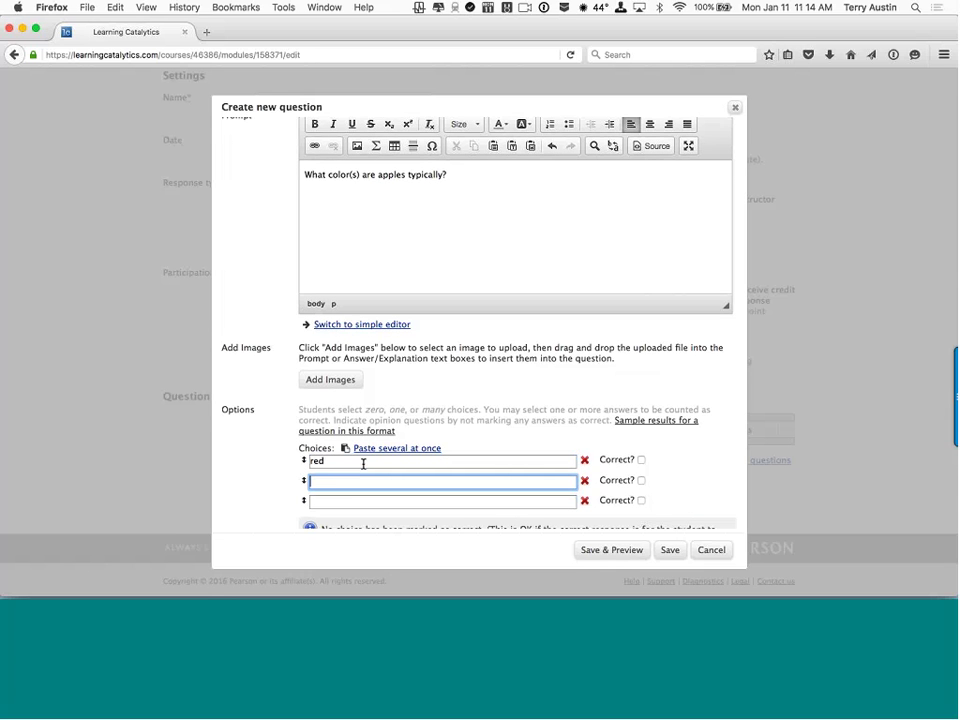
type("green")
key("Return")
type("br")
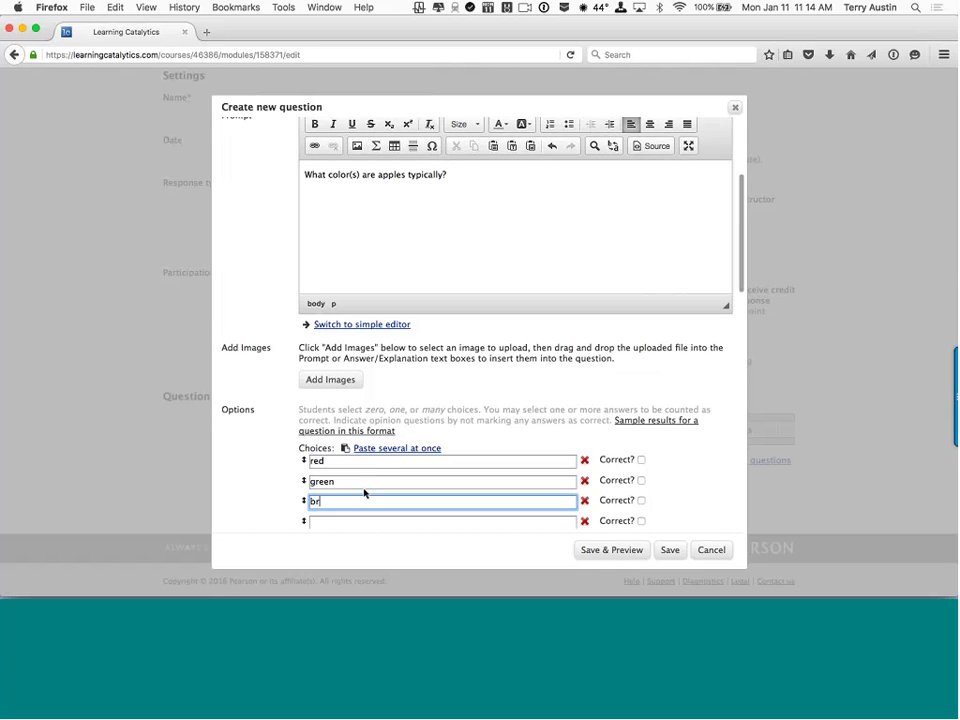
type("own")
key("Return")
type("oran")
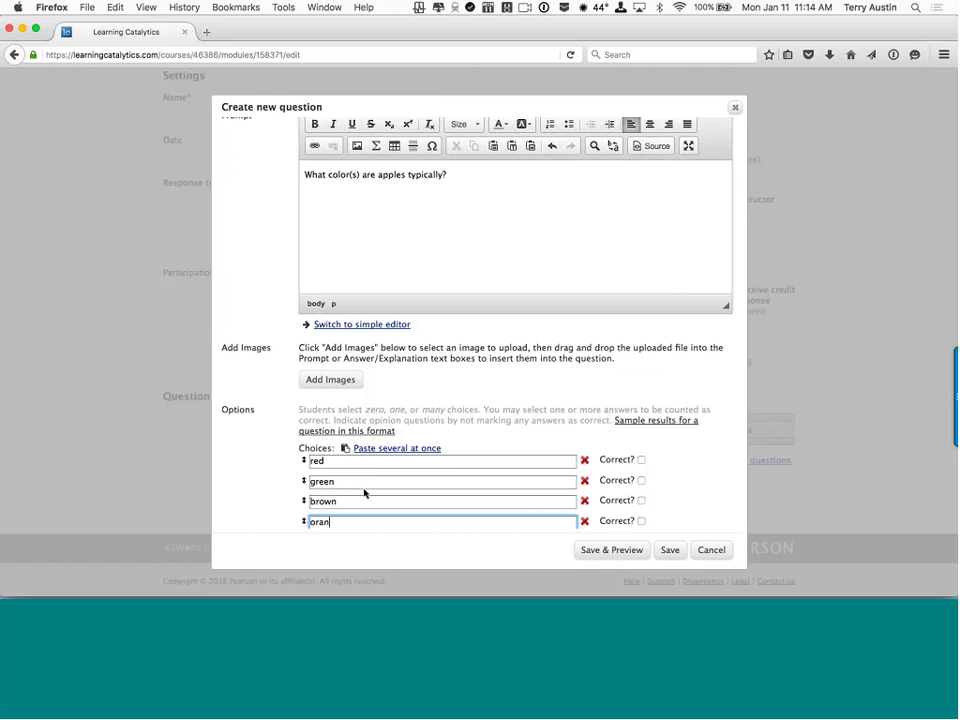
type("ge")
key("Return")
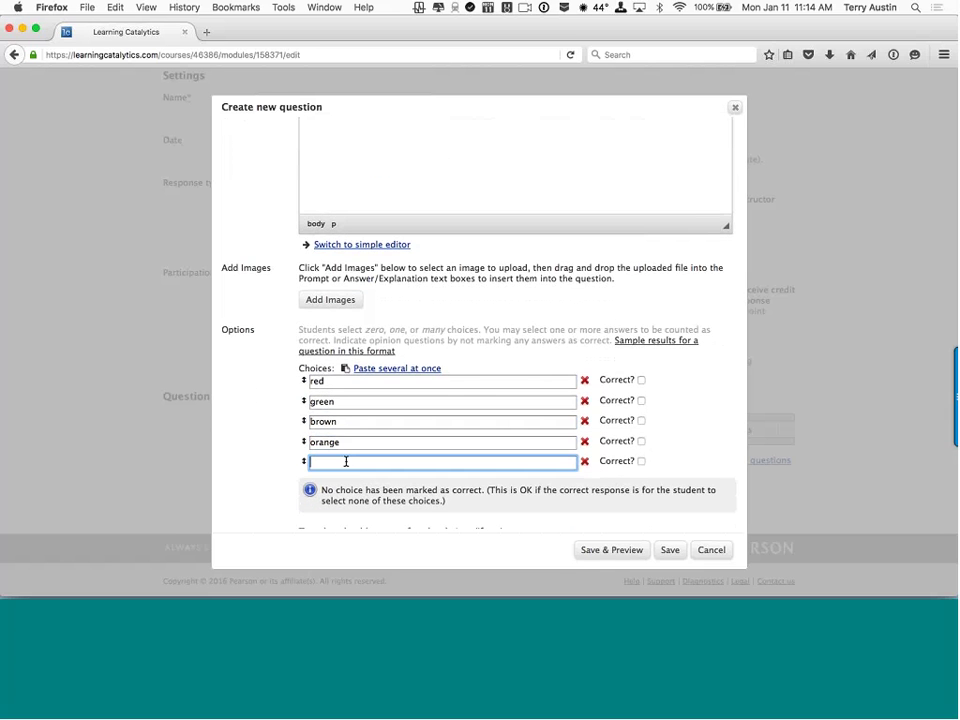
type("pi")
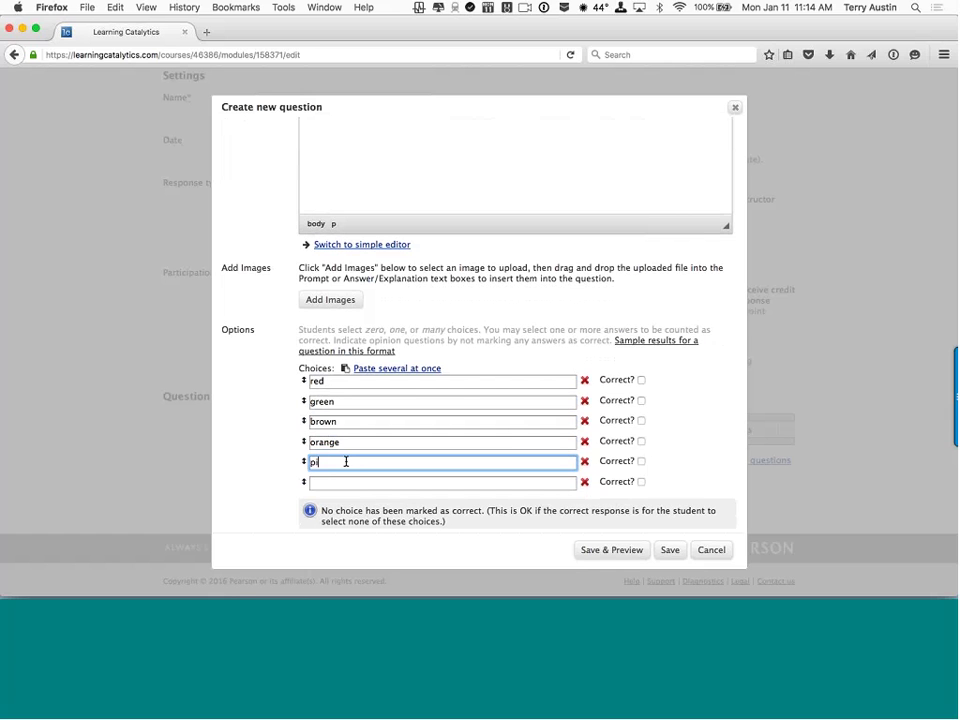
Mark red and green as correct, finish 'pink', and randomize the answer choice order.
left_click(642, 380)
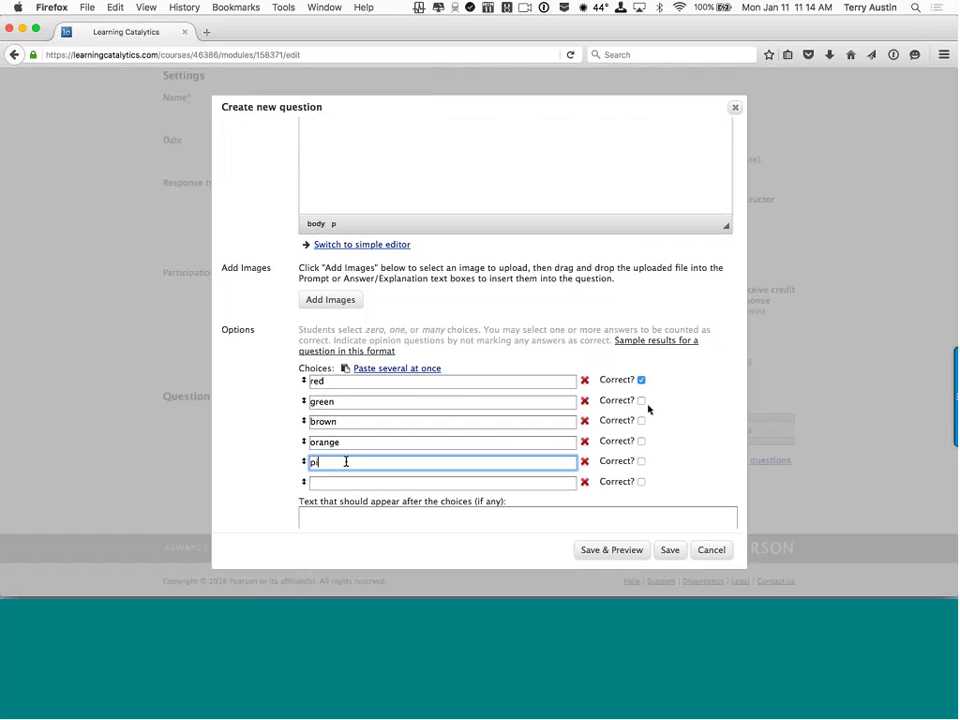
type("nk")
left_click(641, 401)
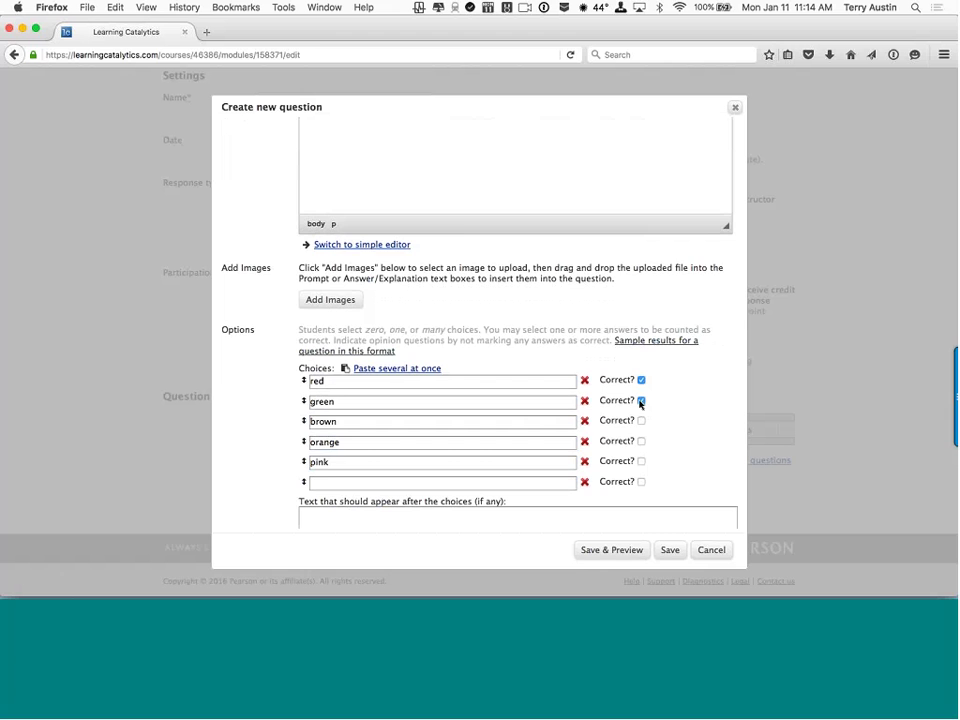
scroll(411, 384, "down", 2)
scroll(411, 384, "down", 5)
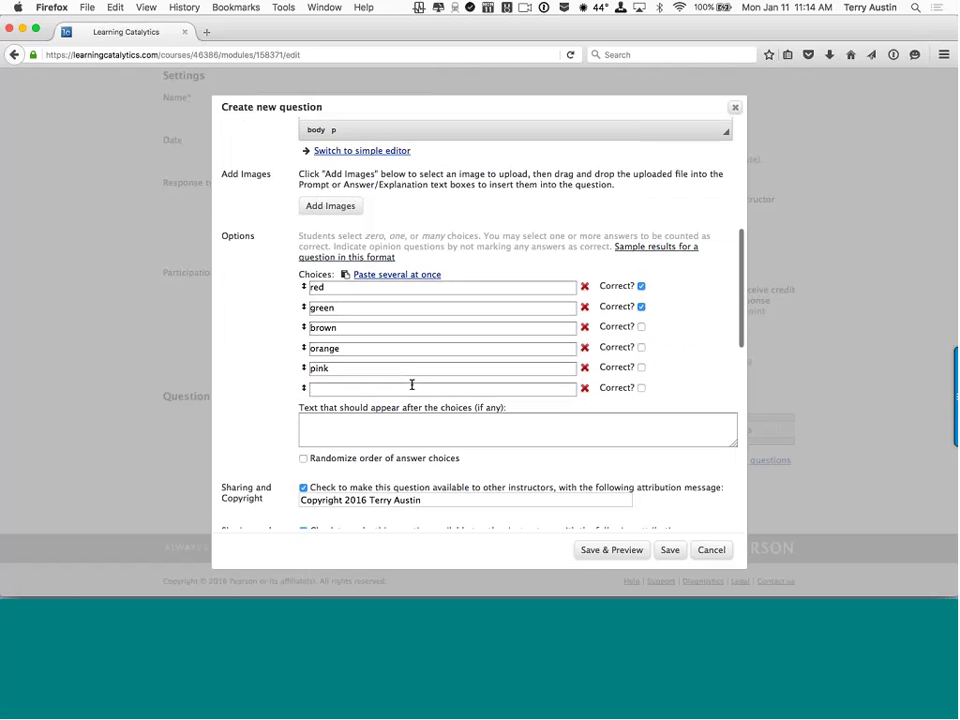
left_click(302, 418)
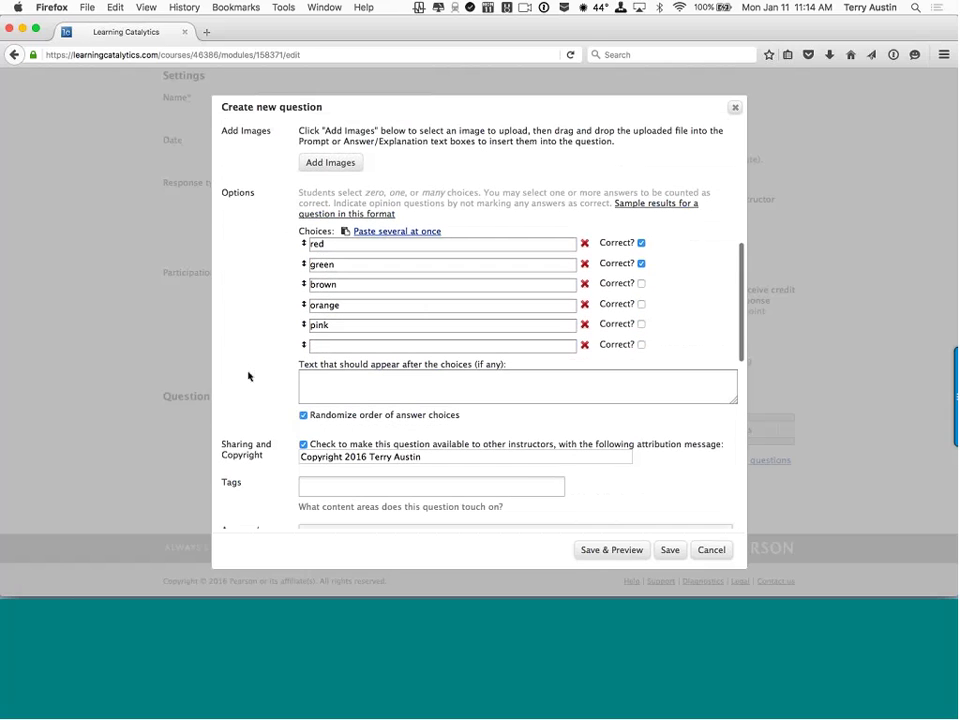
scroll(249, 375, "down", 5)
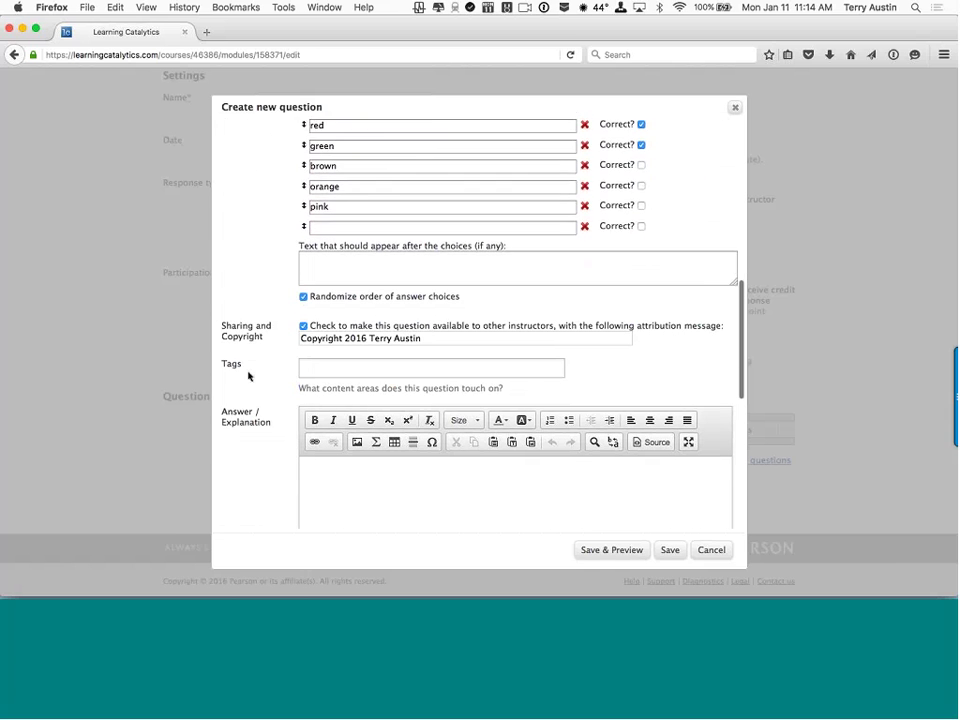
Add the explanation 'While red delicious apples are commonly red, often granny smith apples are green.', save, and start a new question.
left_click(353, 479)
type("W")
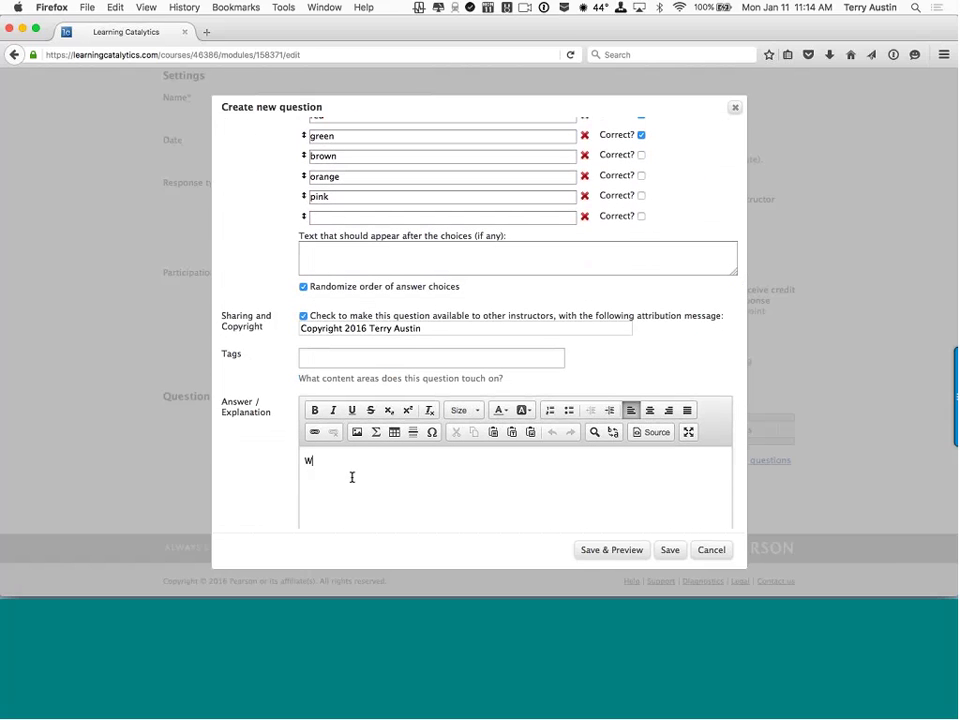
type("hile red delicious")
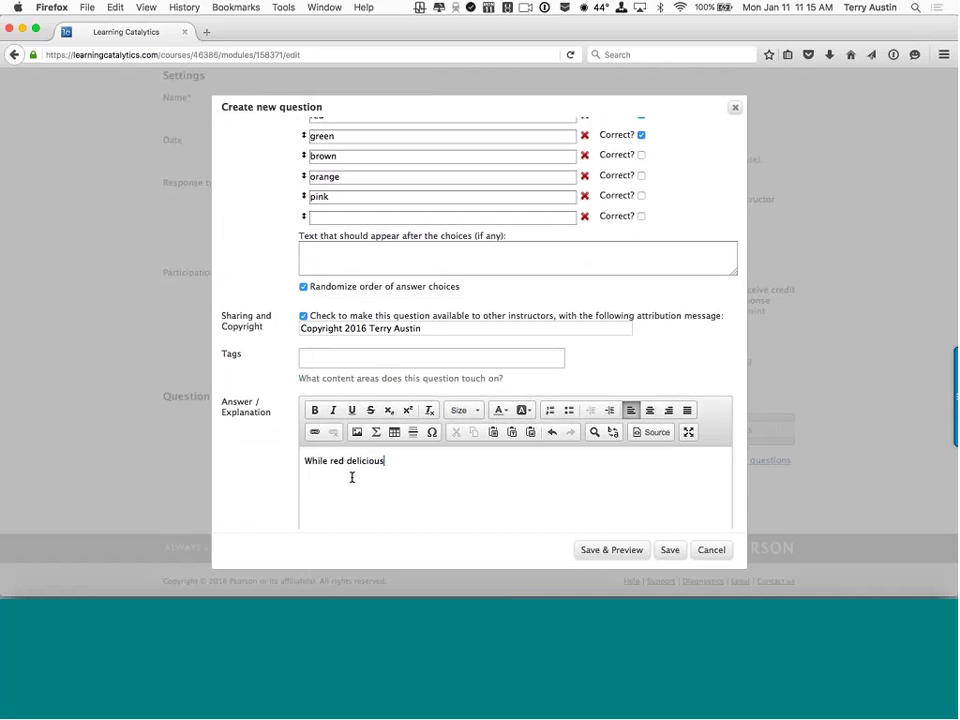
type(" apples are commonly red, ")
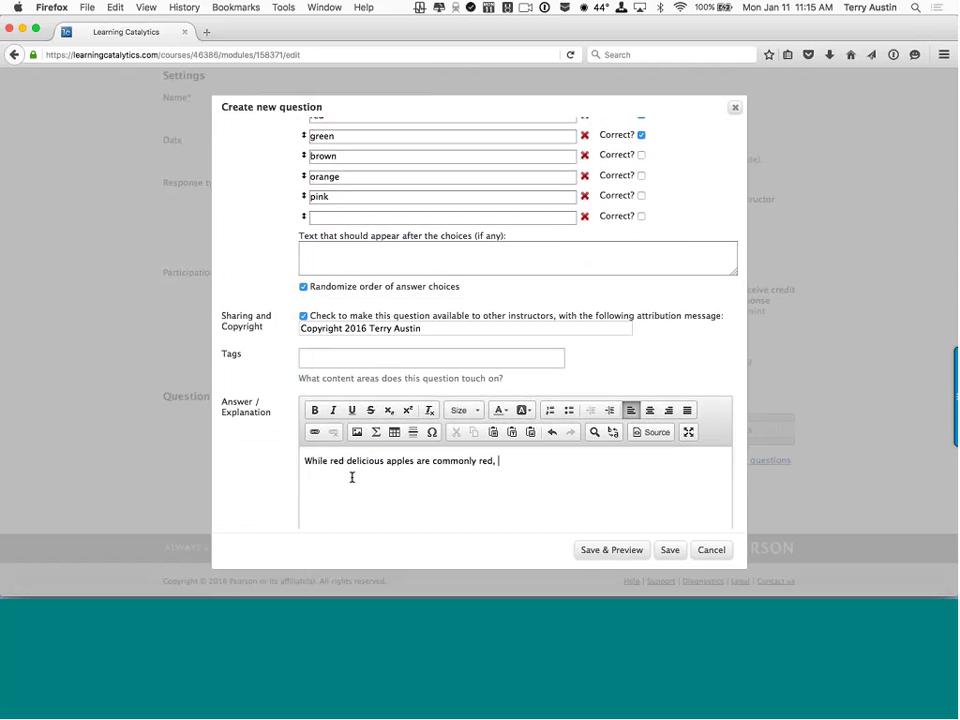
type("often granny smith apples are green.")
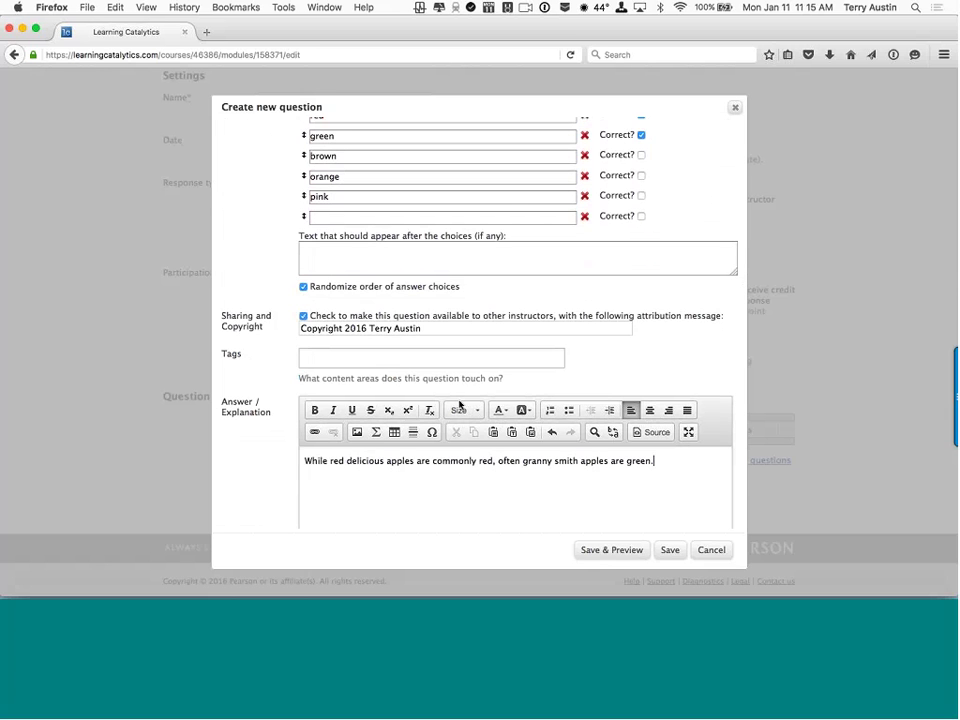
left_click(669, 550)
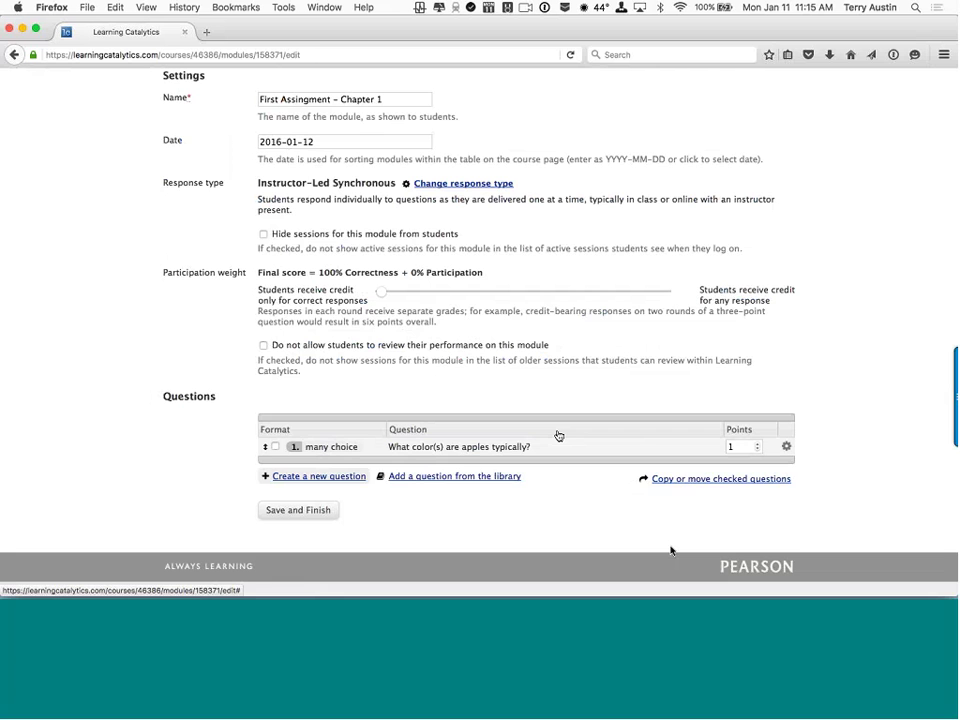
left_click(308, 478)
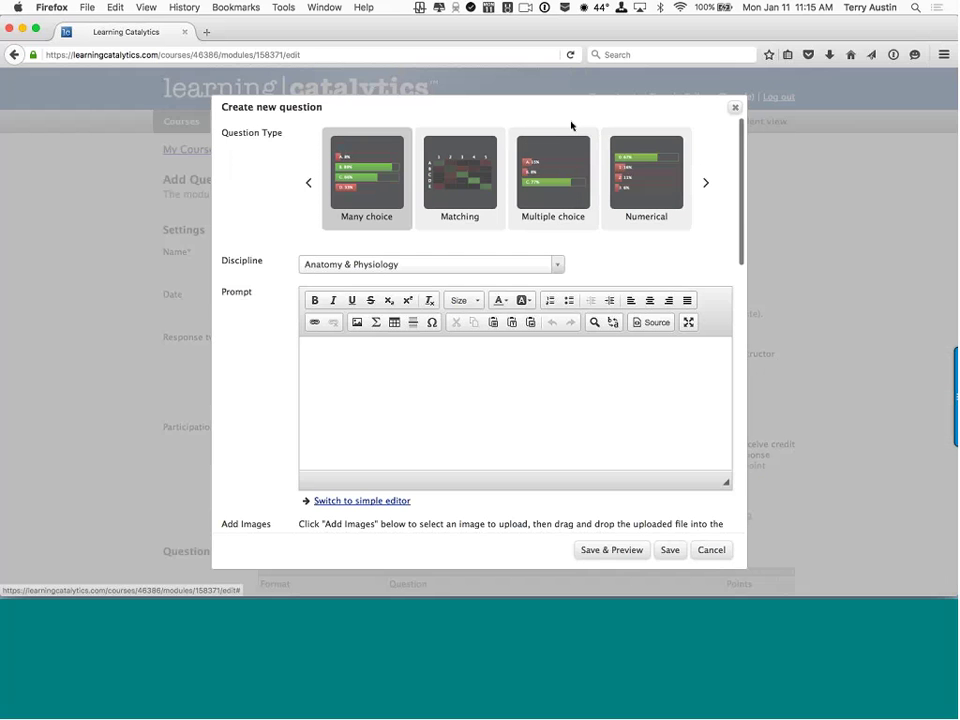
Choose the Matching type with prompt 'Pick the typical color for the food item.'.
mouse_move(455, 170)
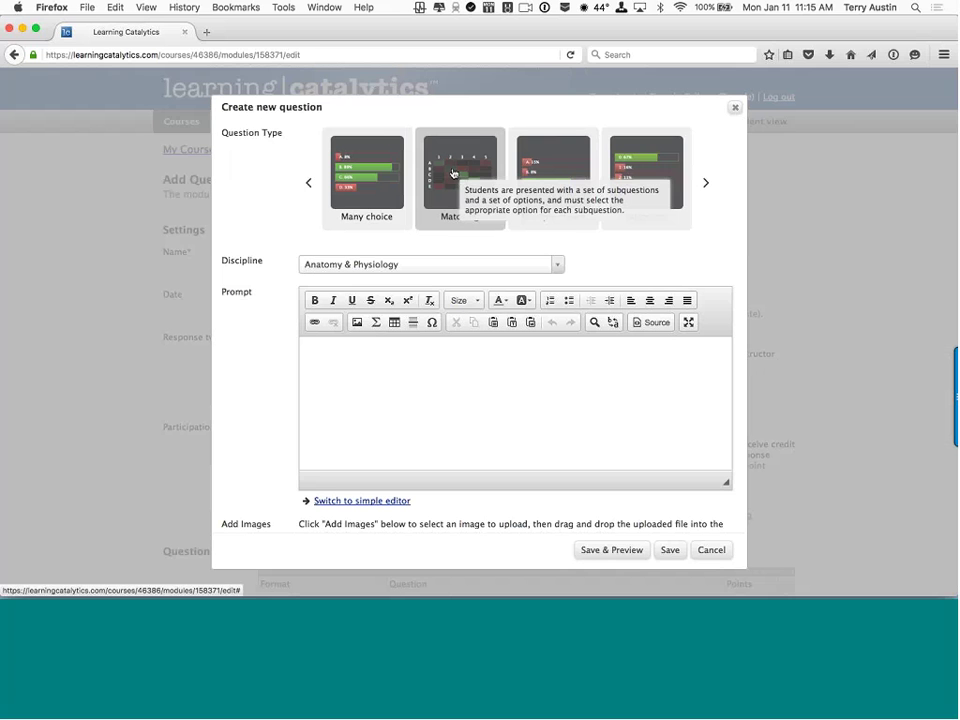
left_click(453, 173)
left_click(375, 379)
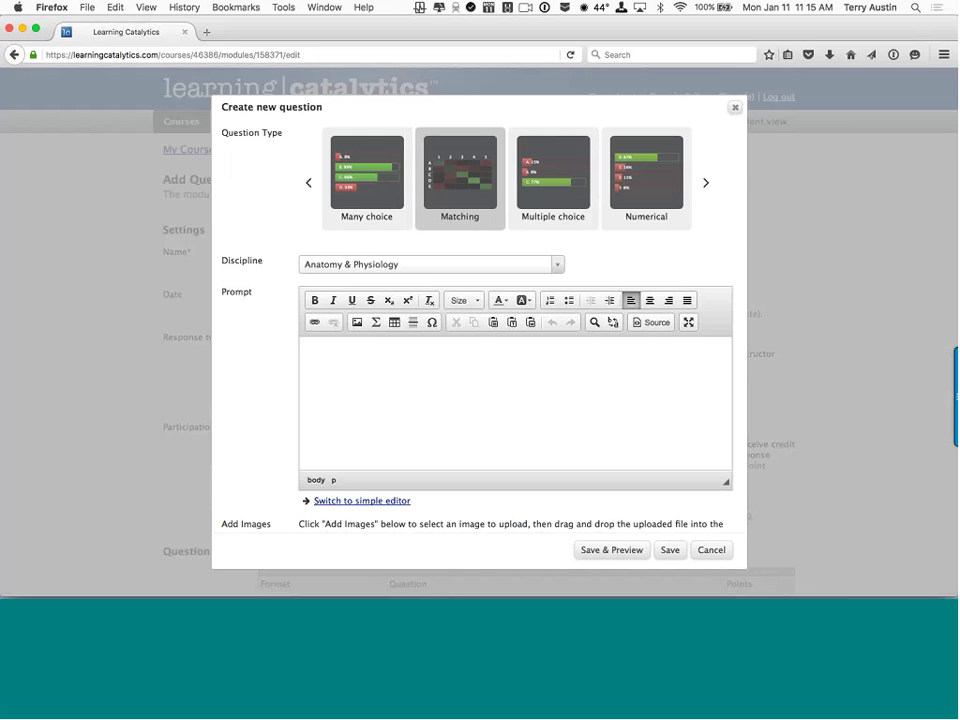
type("Pick the typical color f")
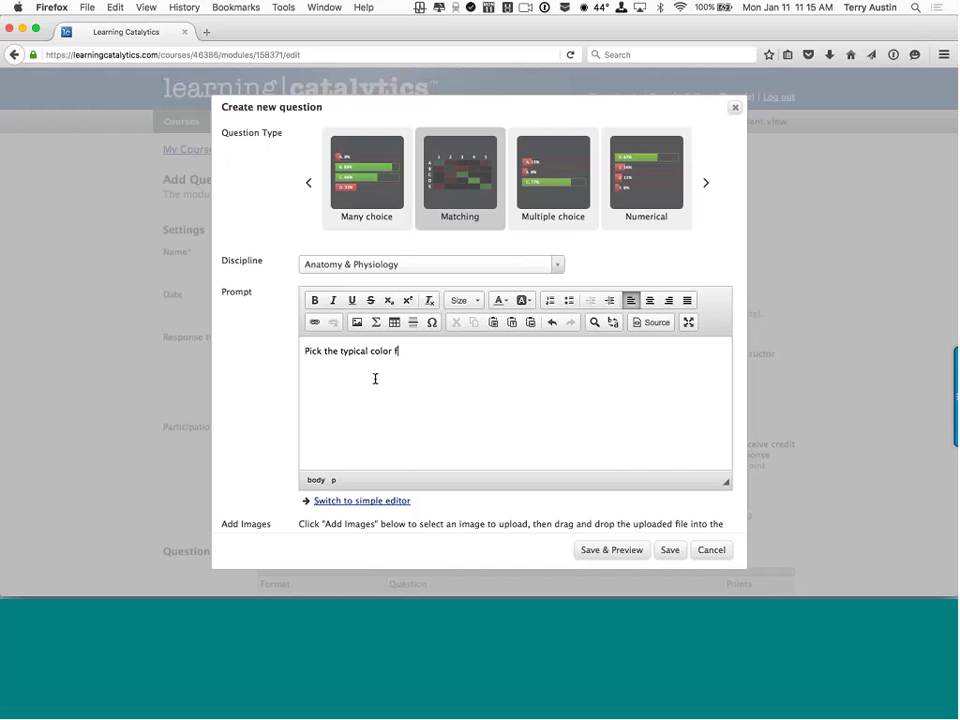
type("or the food item.")
Enter the pairs banana–yellow and apple–red.
scroll(235, 362, "down", 5)
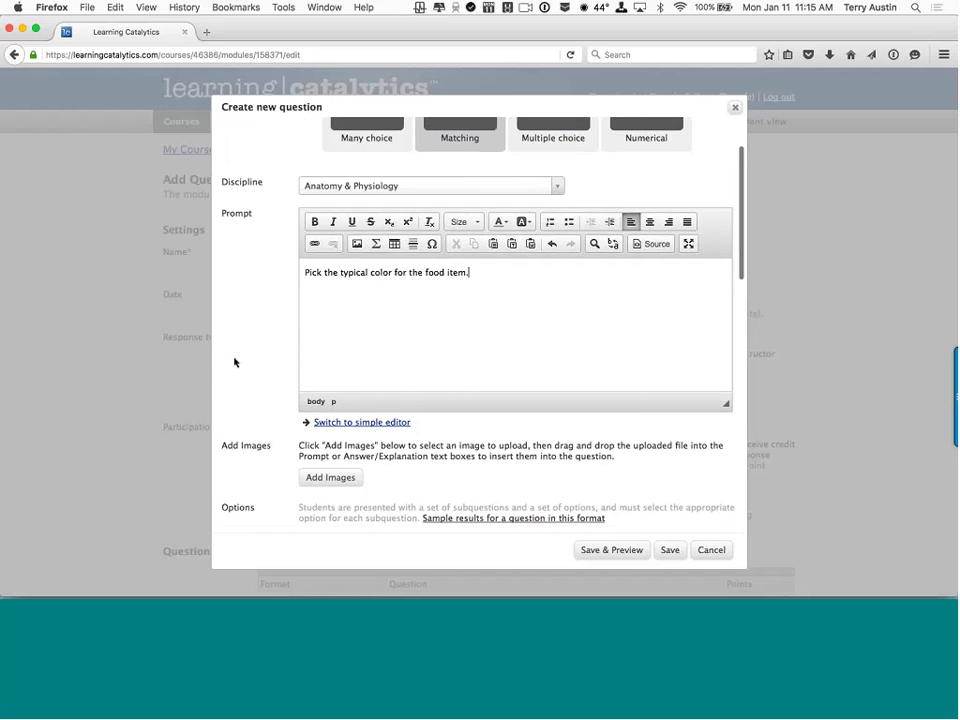
left_click(343, 439)
type("ba")
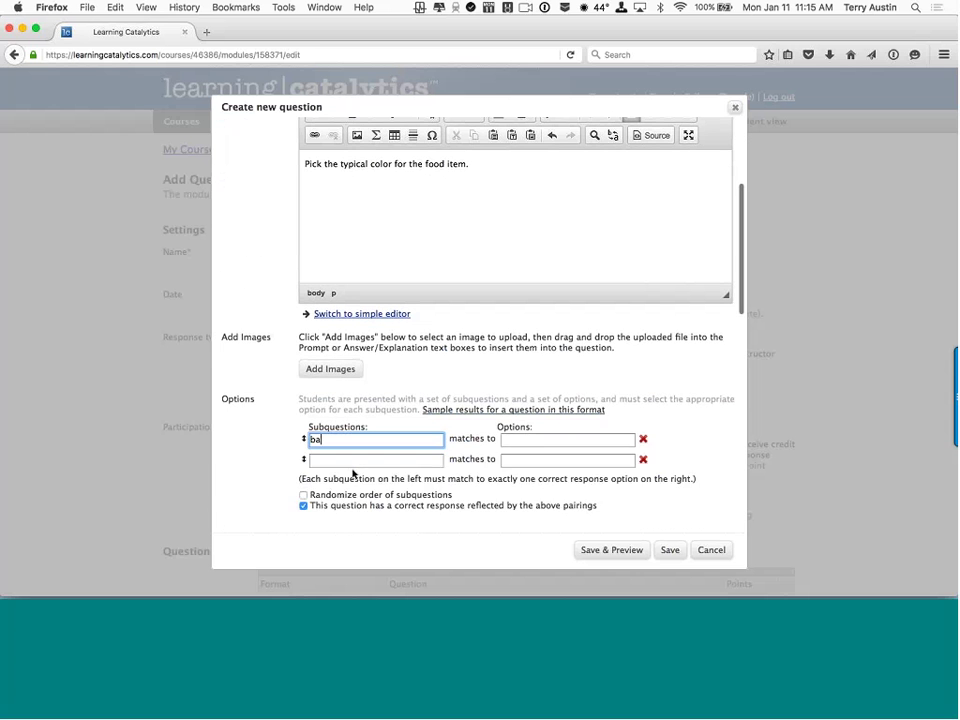
type("nana")
key("Tab")
type("yellow")
key("Tab")
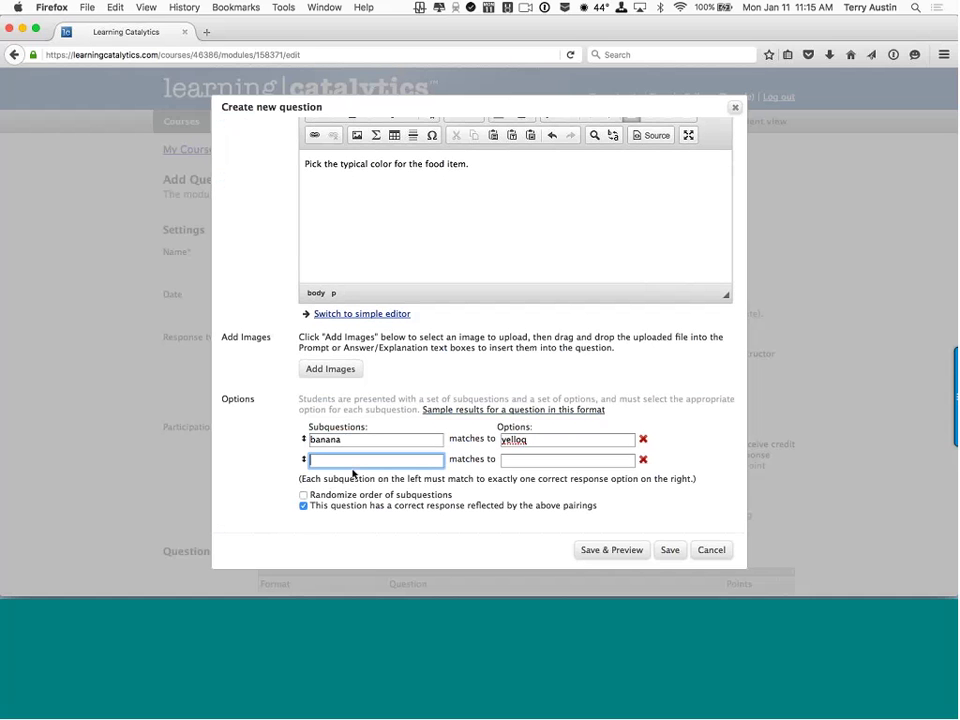
type("apple")
key("Tab")
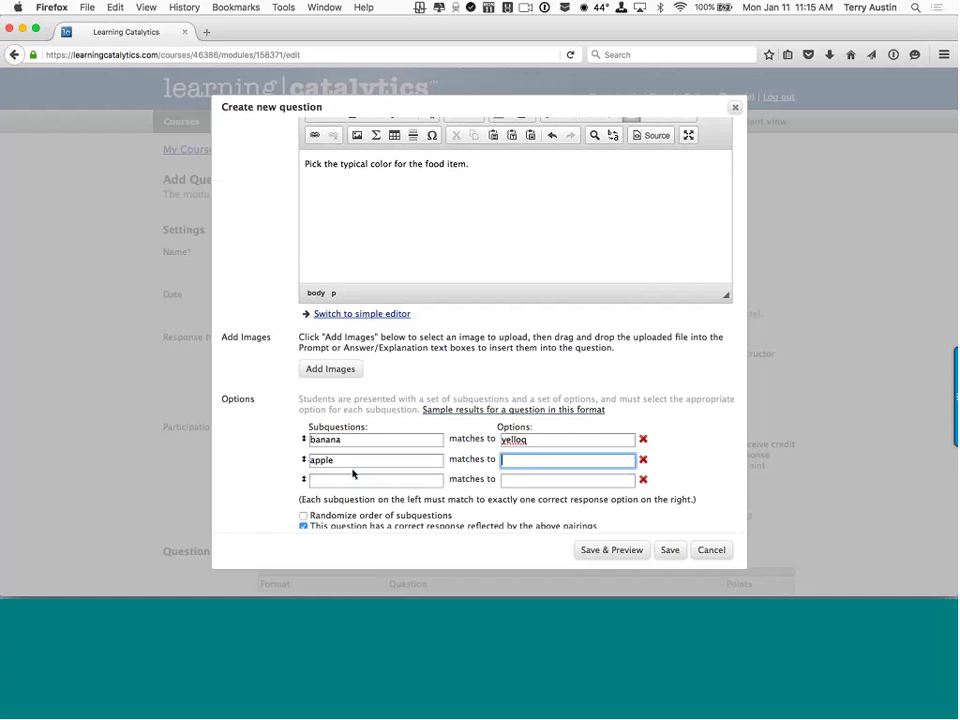
type("red")
Add lime–green and orange–orange, then mark the pairings as the correct response.
key("Tab")
type("lime")
key("Tab")
type("green")
key("Tab")
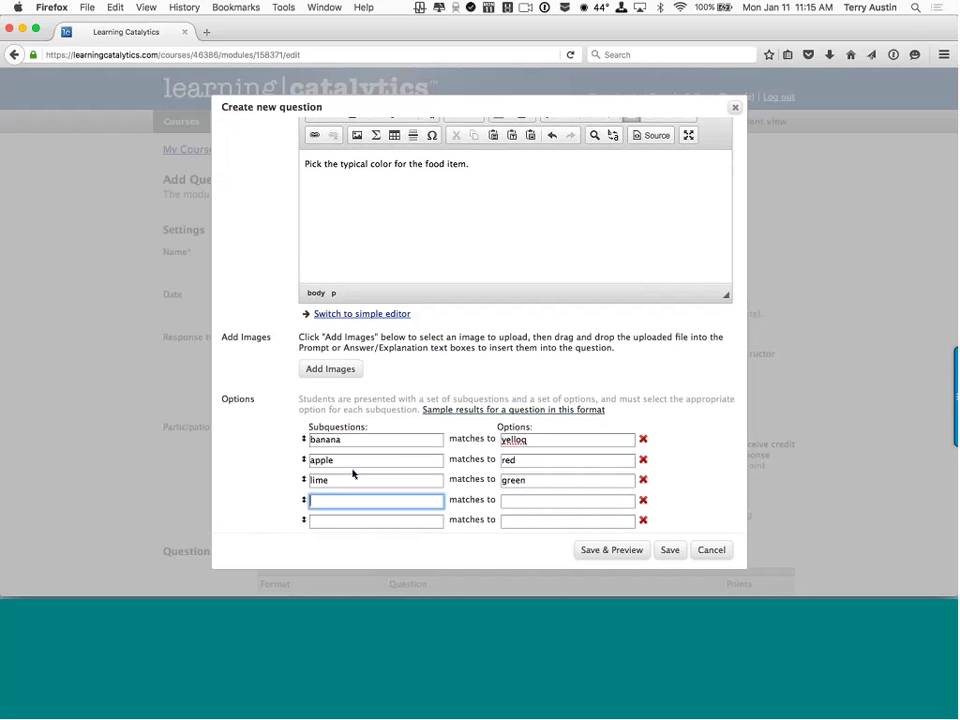
type("orange")
key("Tab")
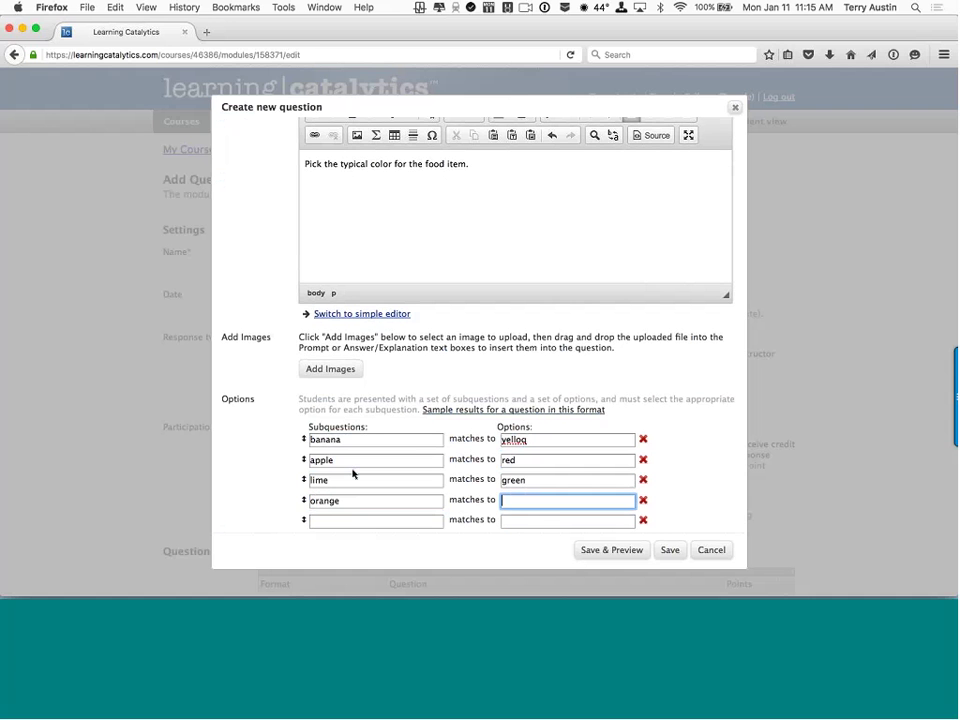
type("orange")
scroll(664, 408, "down", 2)
scroll(664, 408, "down", 5)
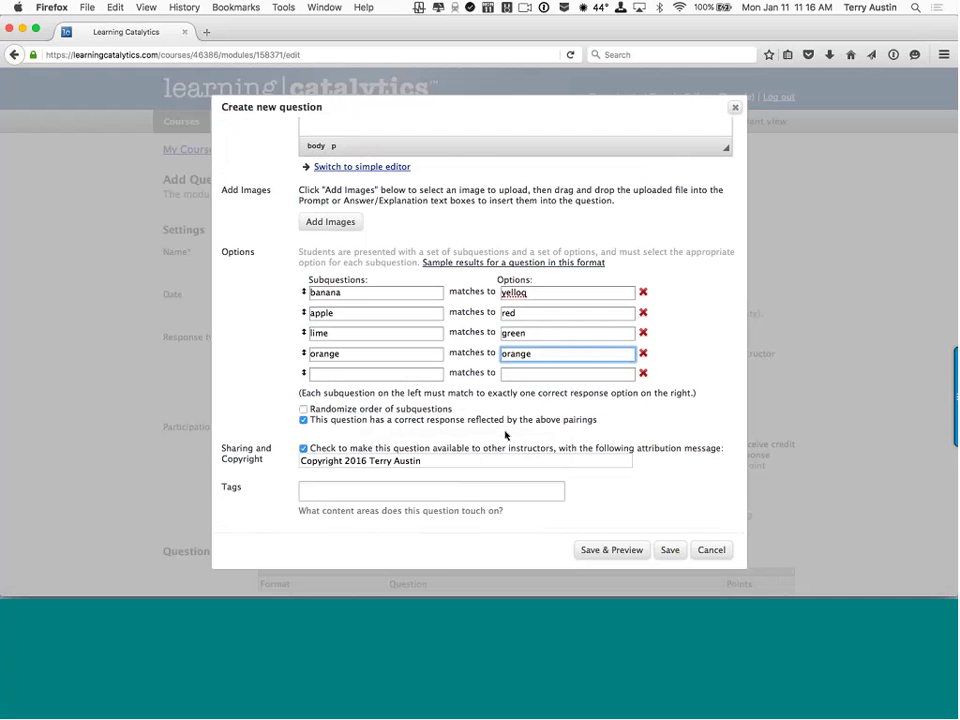
left_click(303, 419)
Save the matching question and start a new question of the Sketch type.
left_click(669, 550)
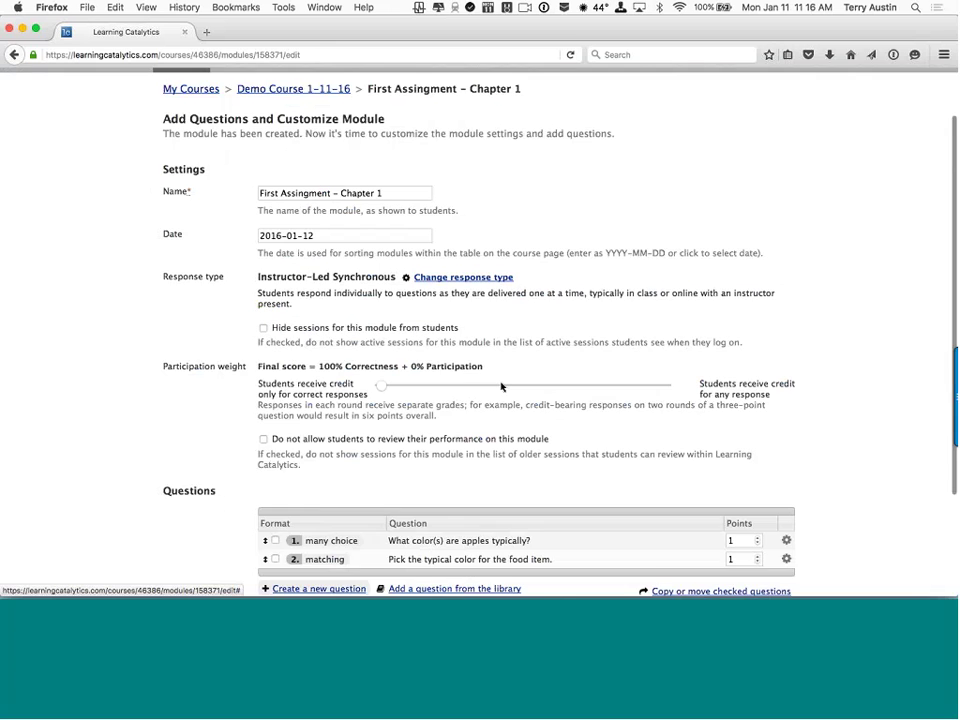
scroll(502, 386, "down", 1)
scroll(502, 386, "down", 5)
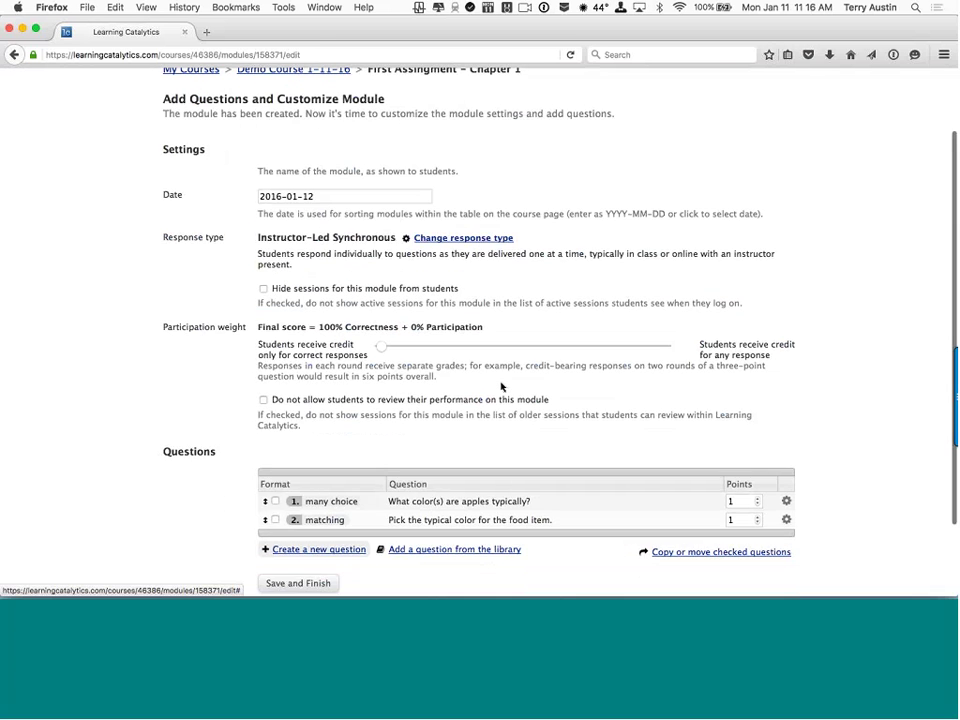
left_click(323, 459)
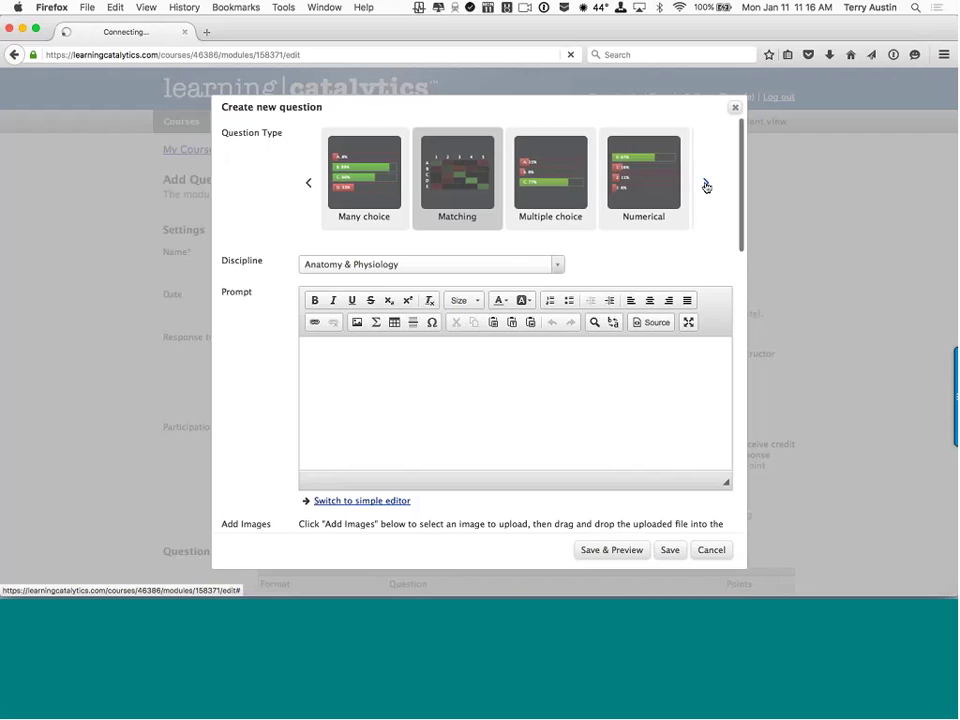
left_click(706, 186)
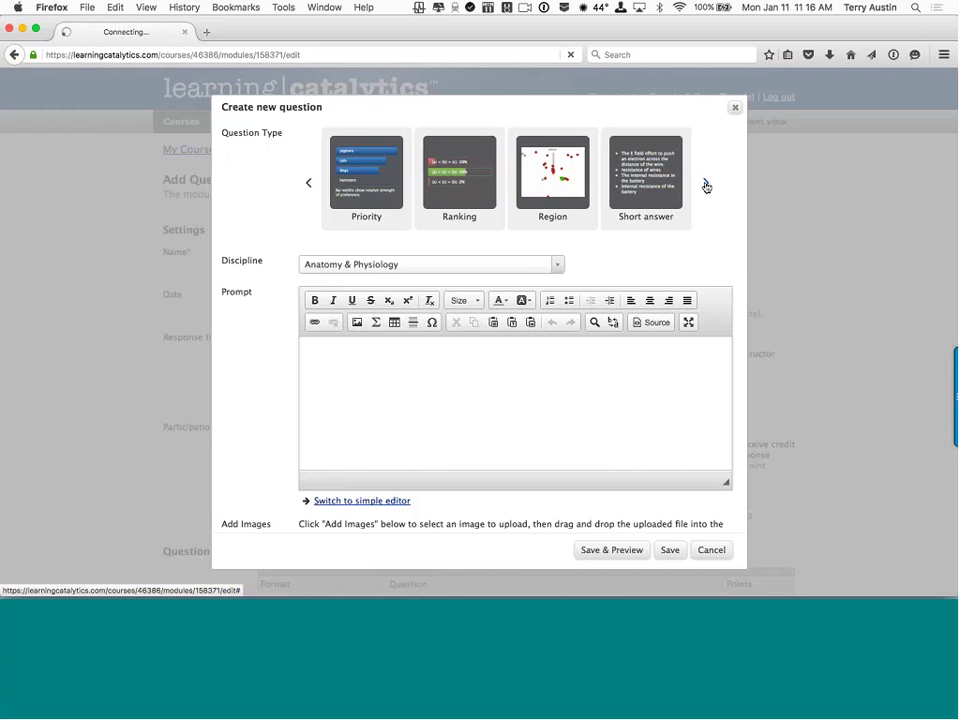
left_click(706, 186)
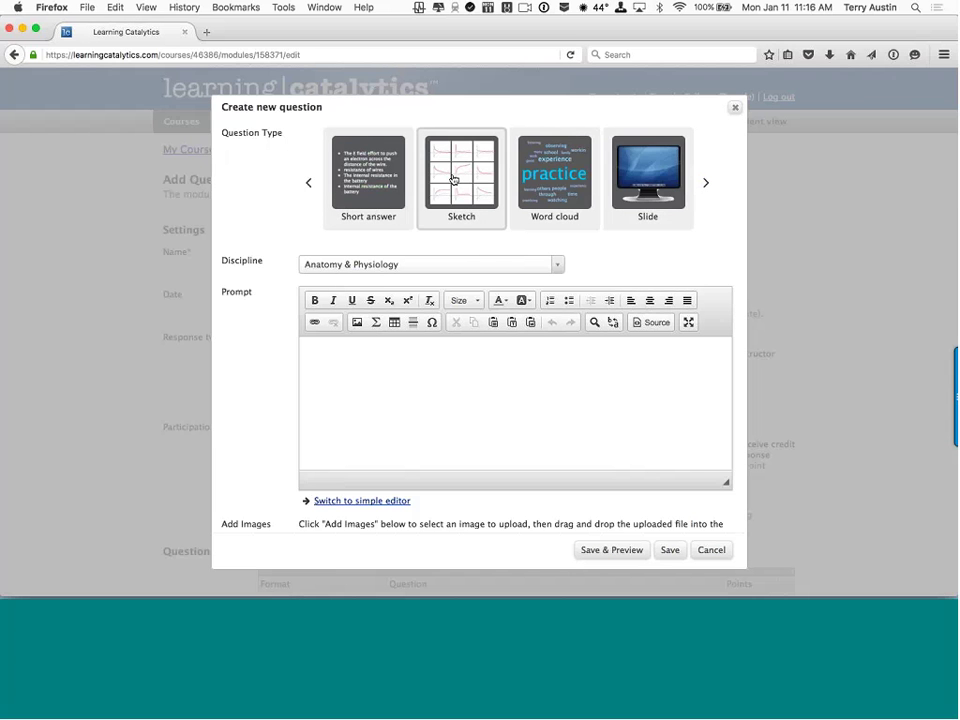
left_click(452, 180)
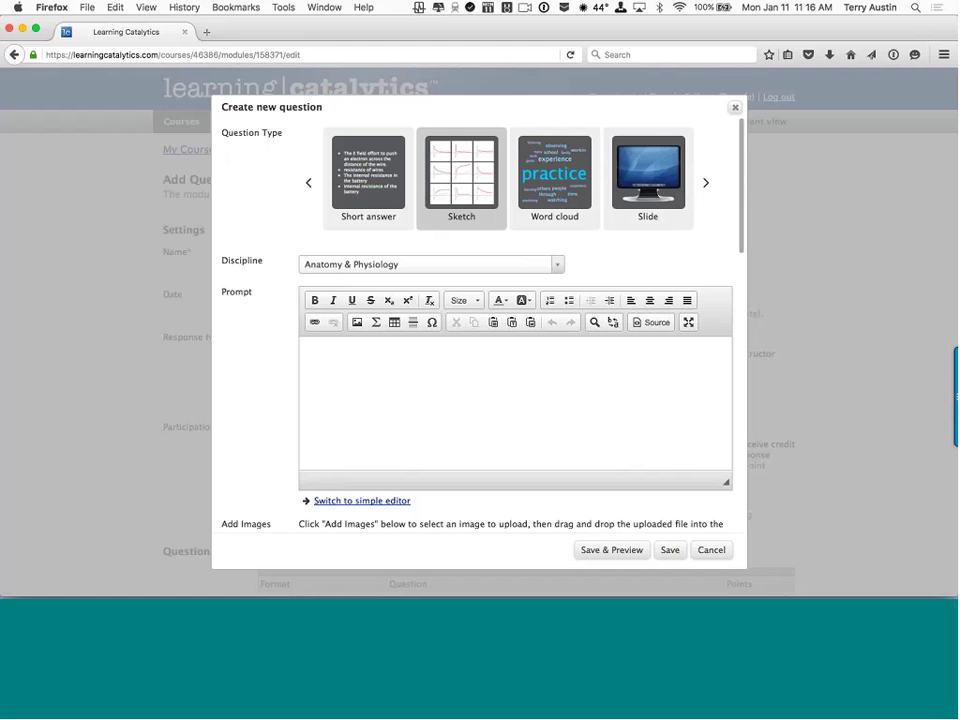
Write the prompt 'Please help the rat find his way to the end of the maze.'.
left_click(330, 375)
type("Plese he")
key("BackSpace")
key("BackSpace")
key("BackSpace")
key("BackSpace")
key("BackSpace")
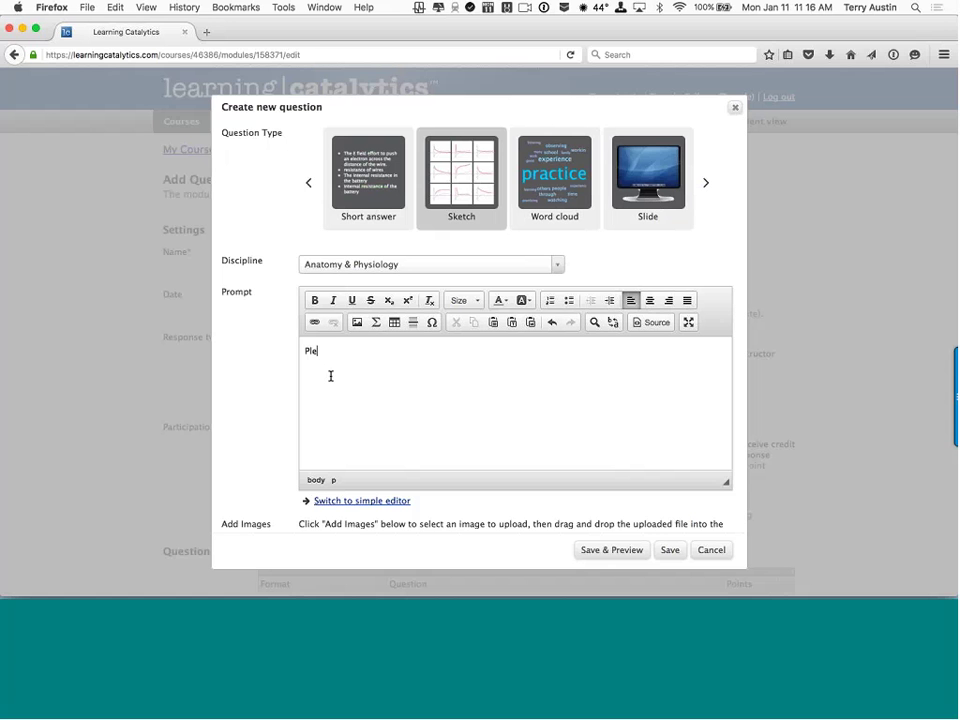
type("ase help the rat find his way ")
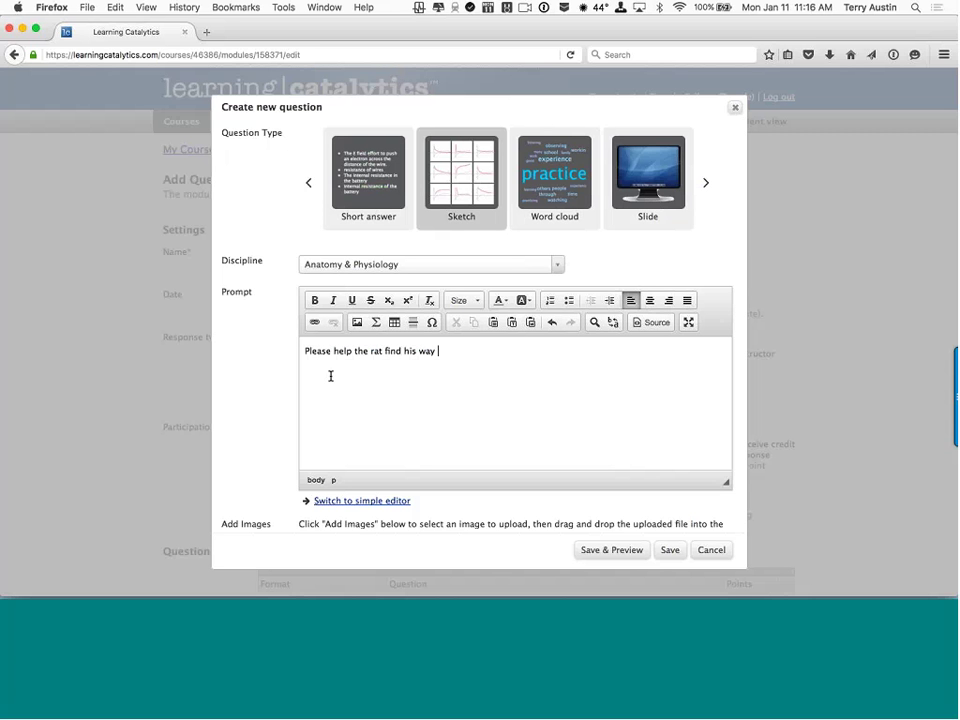
type("to the end of the maze")
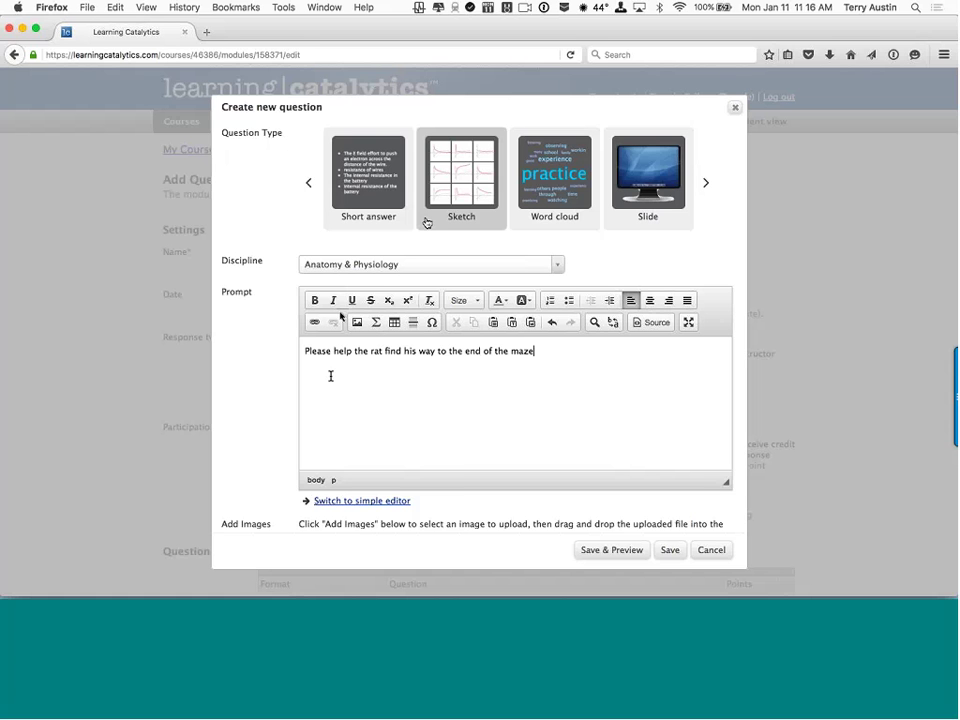
type(".")
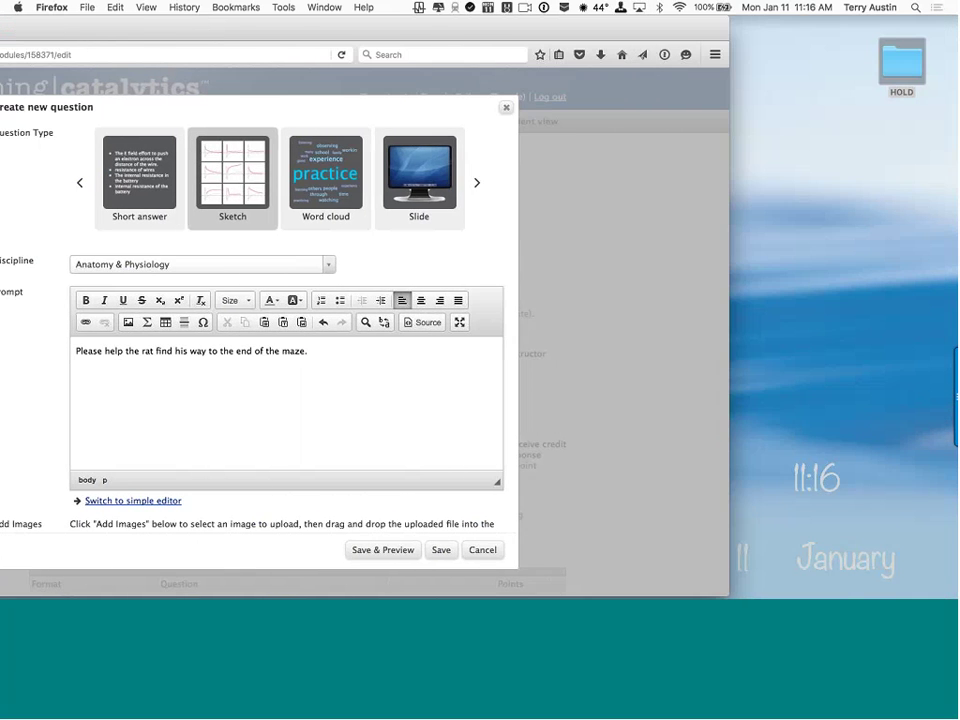
Switch to Finder and browse the image folder, returning to list view.
mouse_move(300, 565)
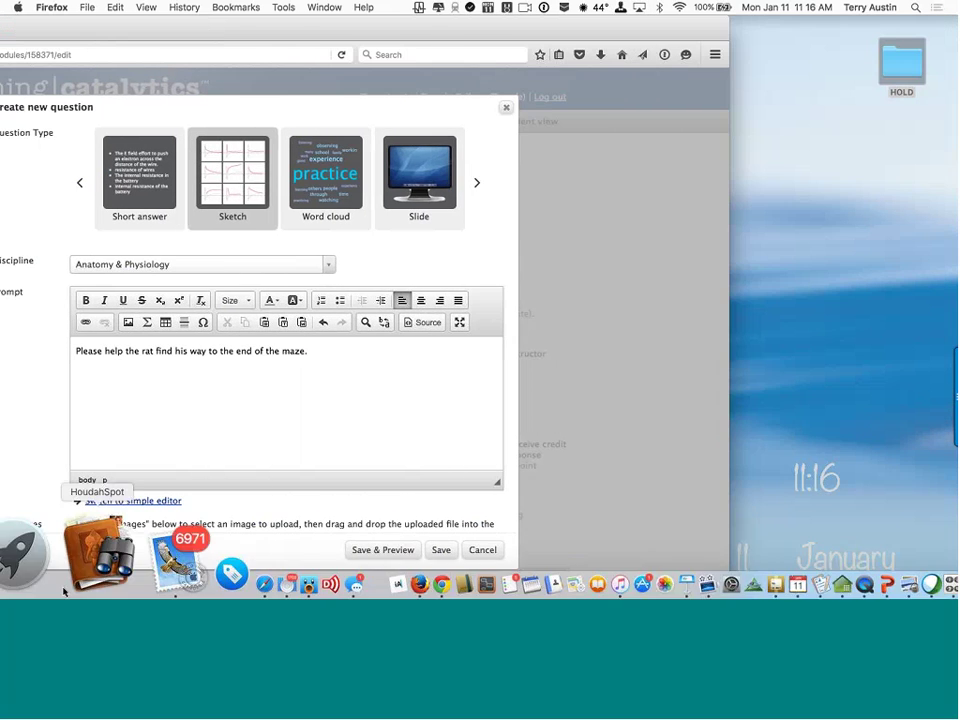
left_click(22, 560)
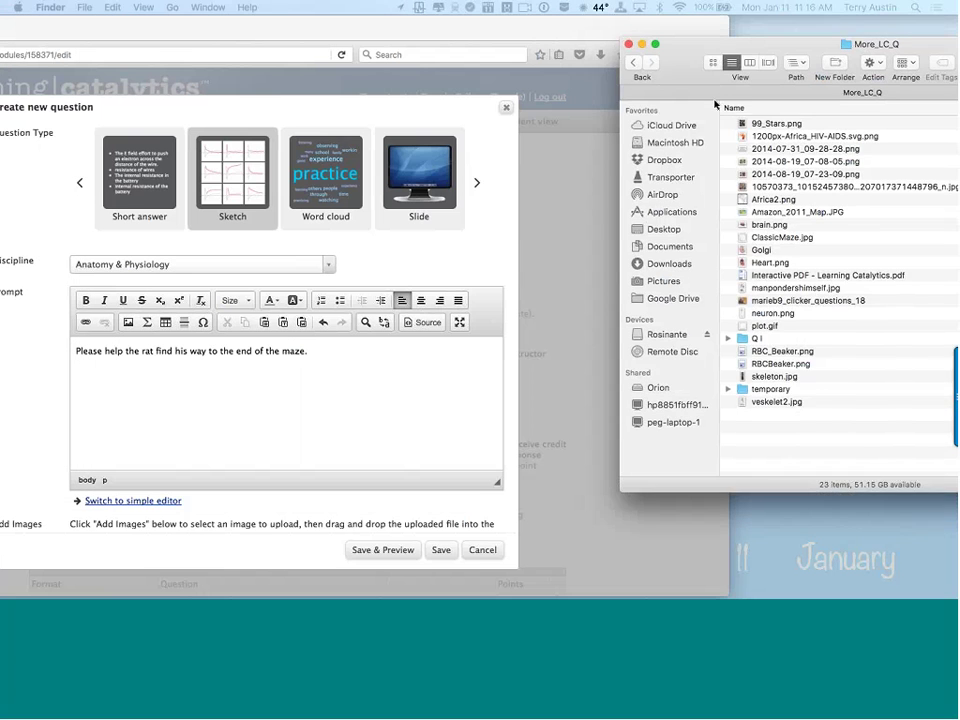
key("super+1")
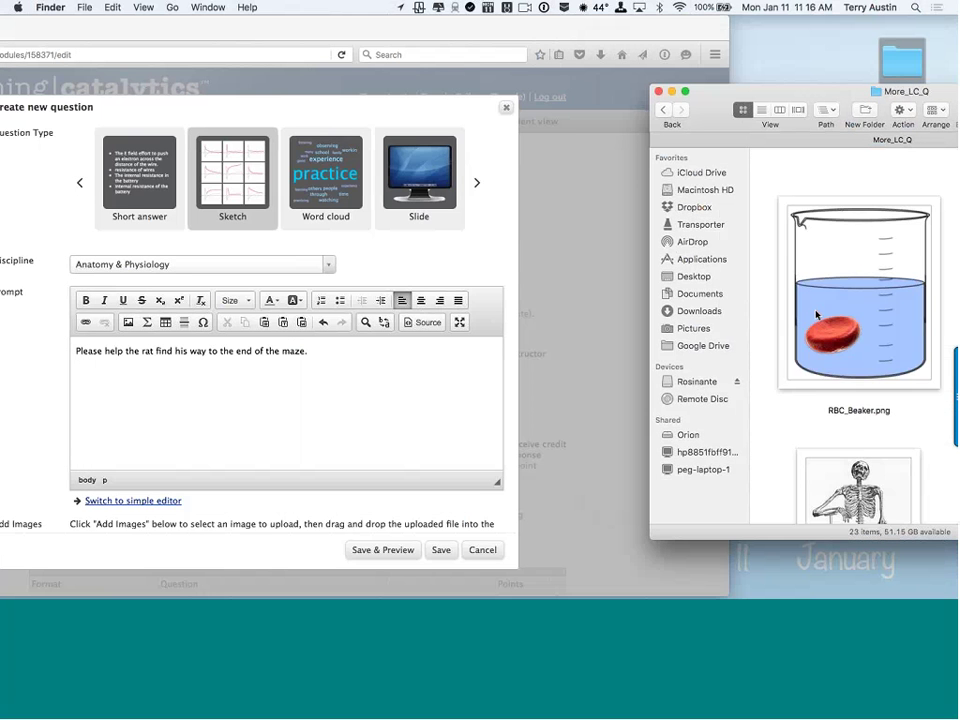
scroll(816, 314, "down", 5)
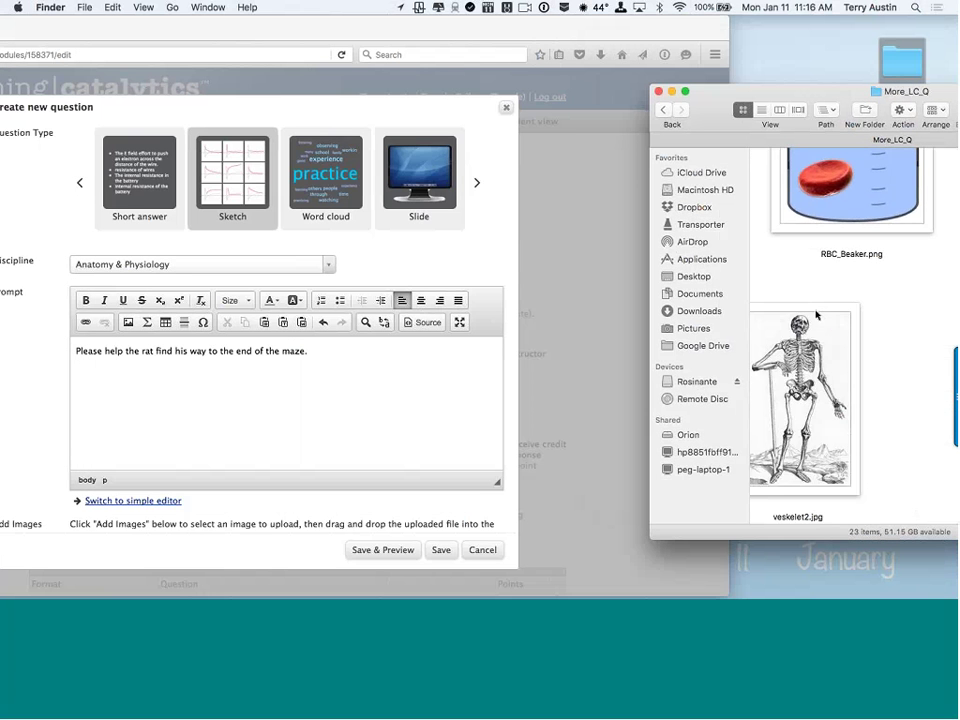
scroll(816, 314, "up", 5)
left_click(761, 109)
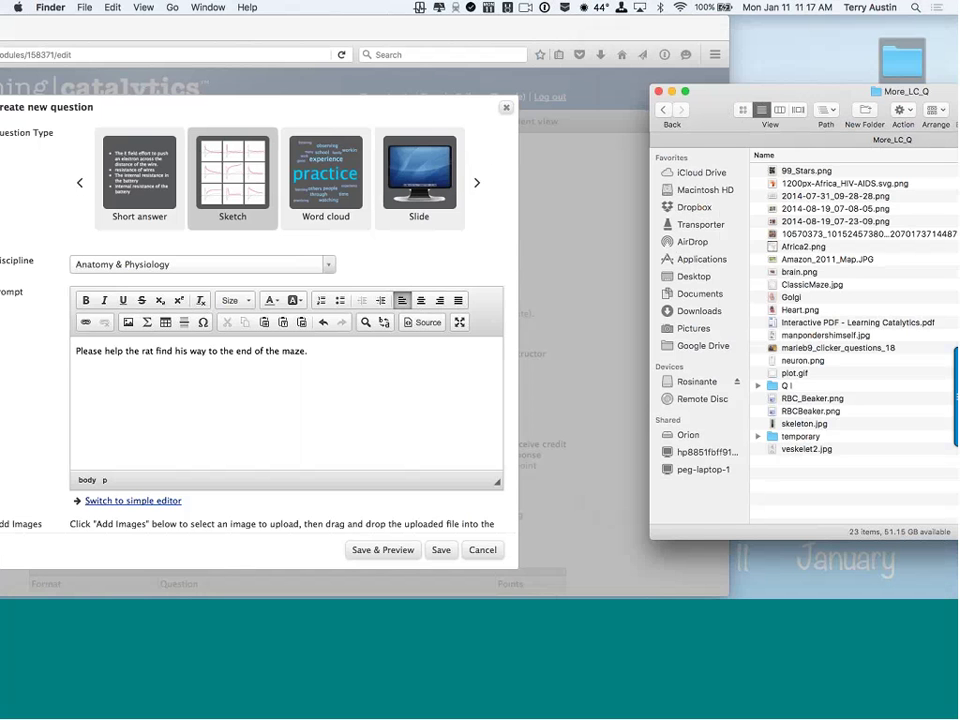
Drag ClassicMaze.jpg into the question's Add Images area as the background.
left_click(812, 284)
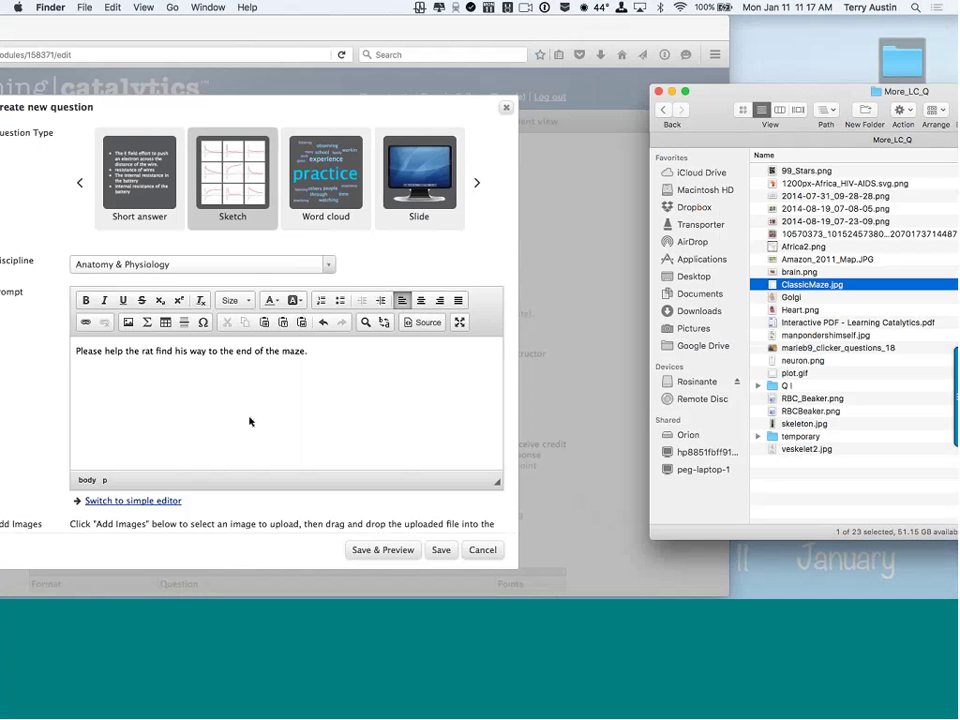
scroll(250, 421, "down", 1)
scroll(250, 421, "down", 2)
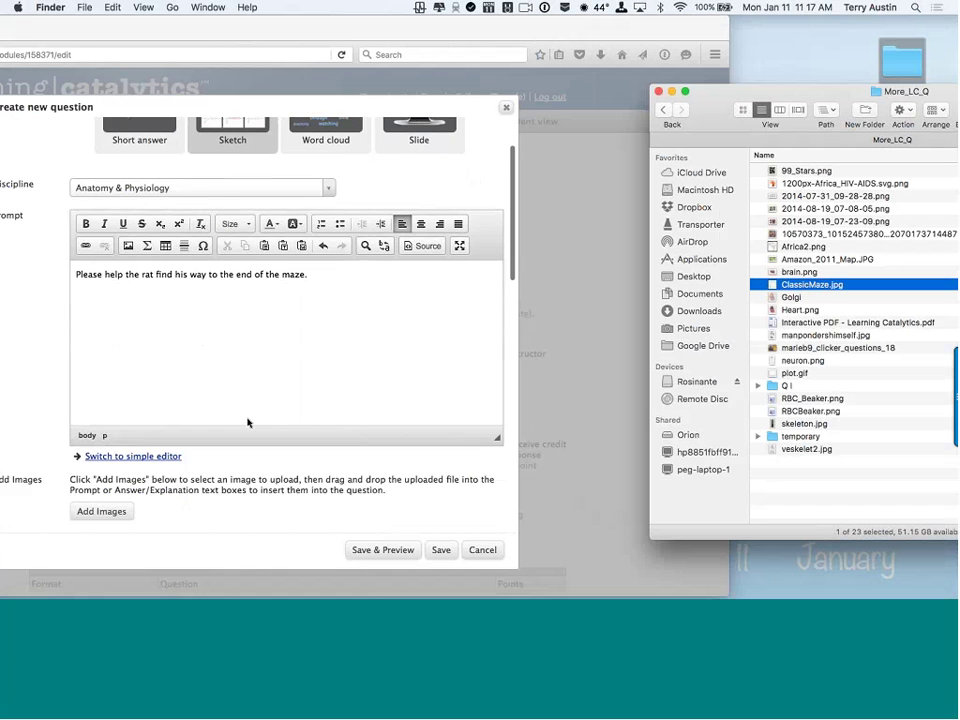
scroll(180, 430, "down", 1)
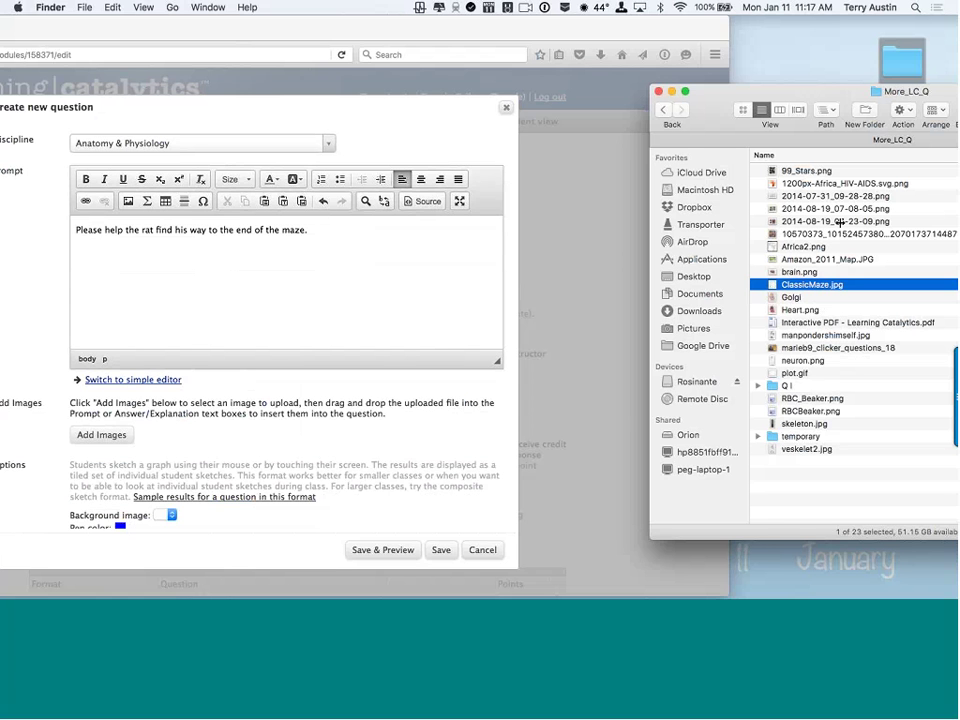
left_click_drag(776, 285, 126, 441)
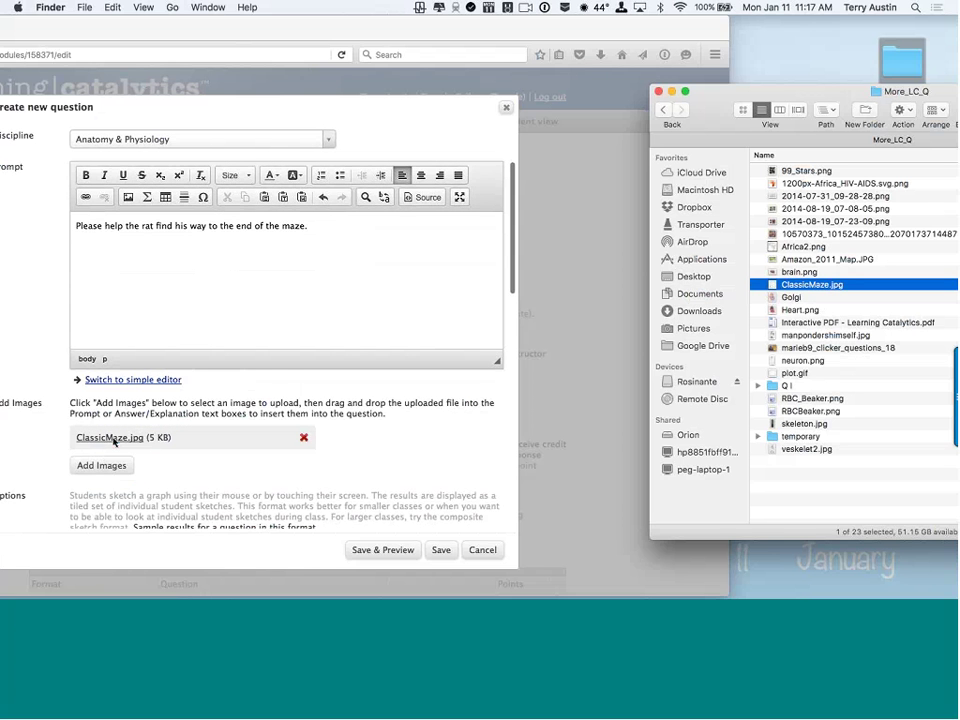
scroll(343, 442, "down", 3)
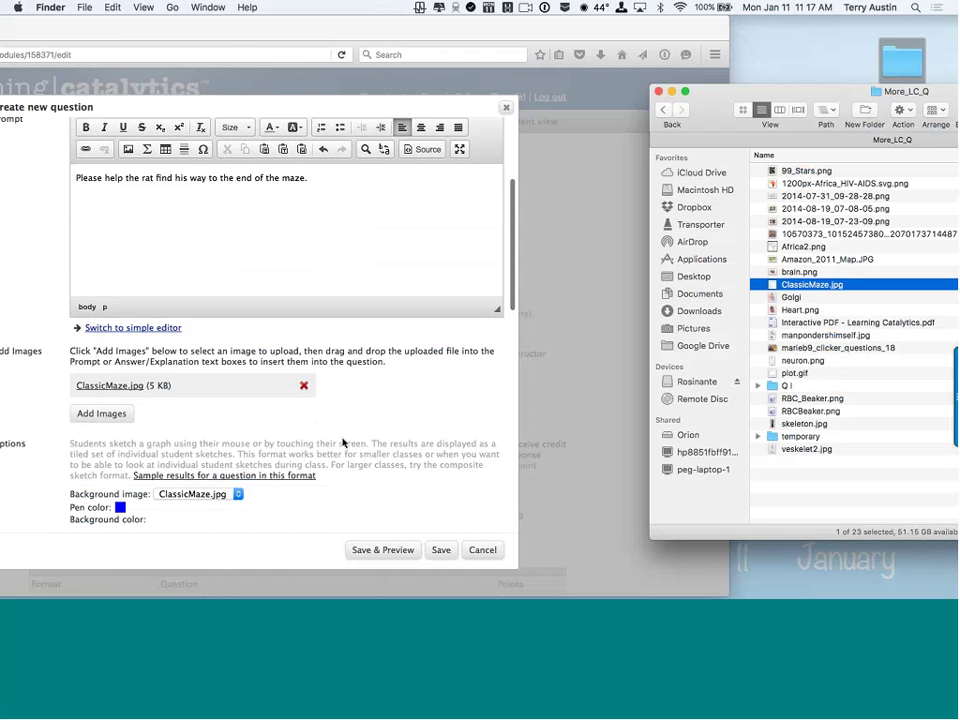
scroll(343, 442, "down", 5)
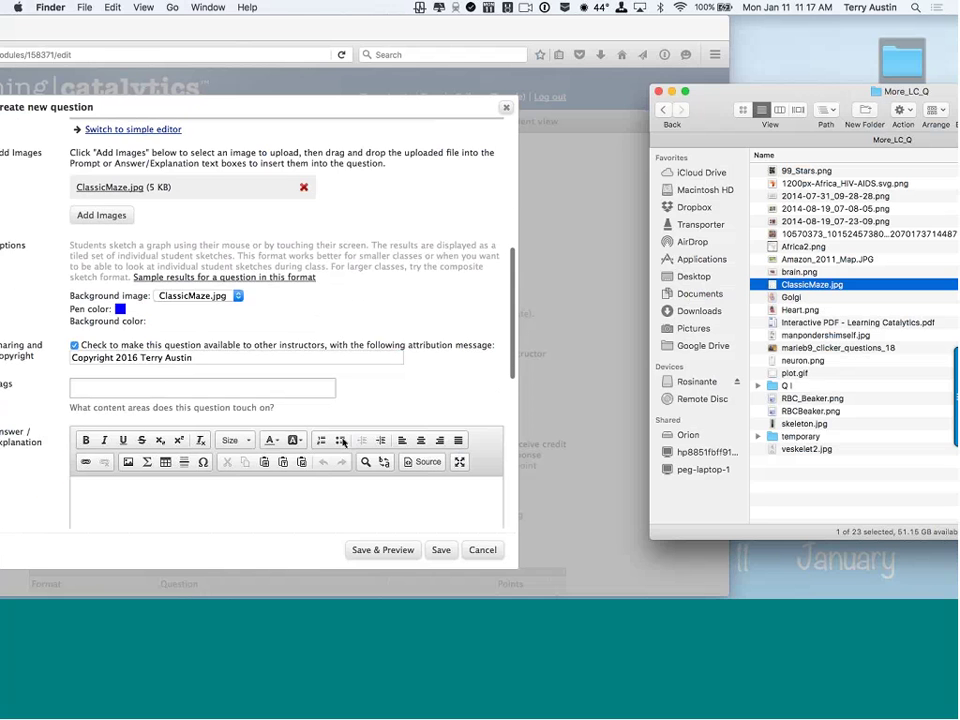
Bring the browser with the question dialog forward and shift its window right.
left_click(426, 497)
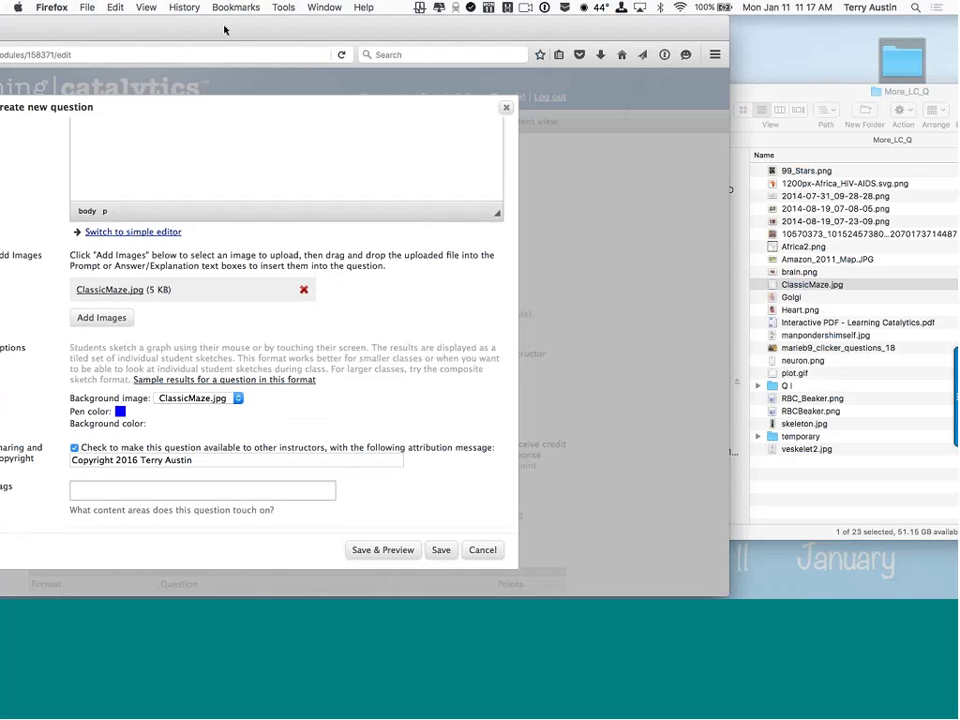
left_click_drag(327, 20, 519, 20)
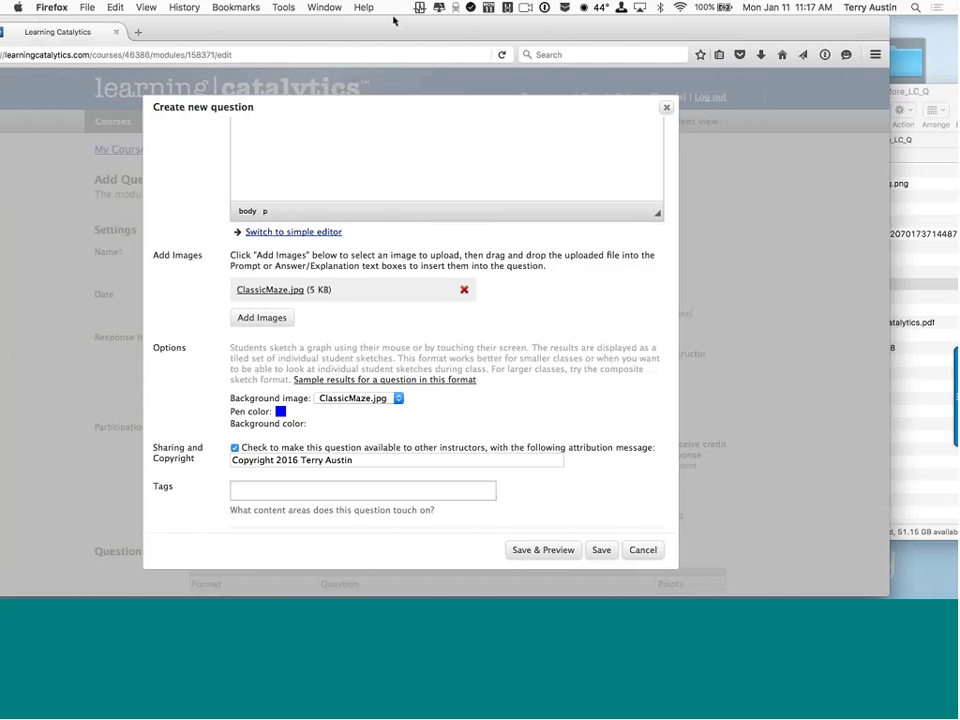
left_click_drag(394, 18, 402, 18)
Close the stray new browser tab and save the maze sketch question.
left_click(146, 32)
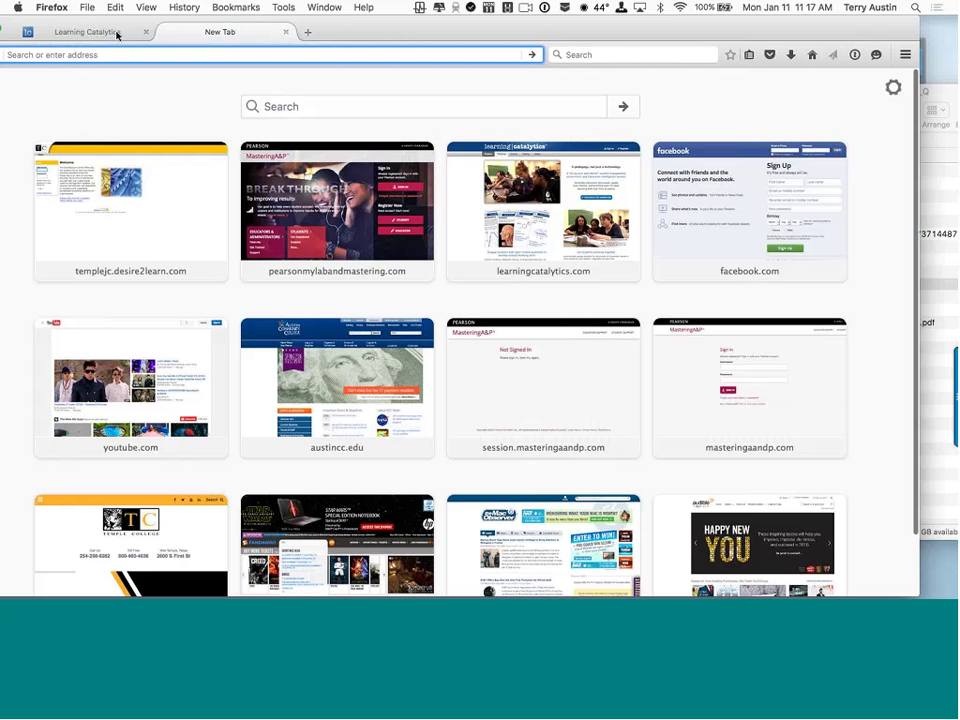
left_click(117, 33)
left_click(285, 32)
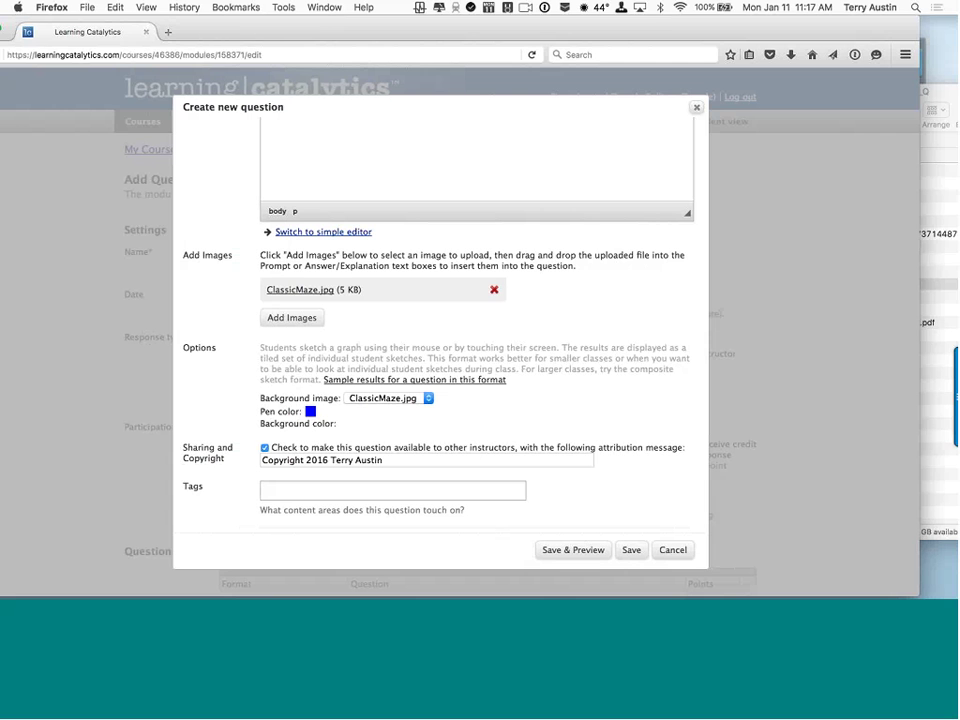
left_click(631, 550)
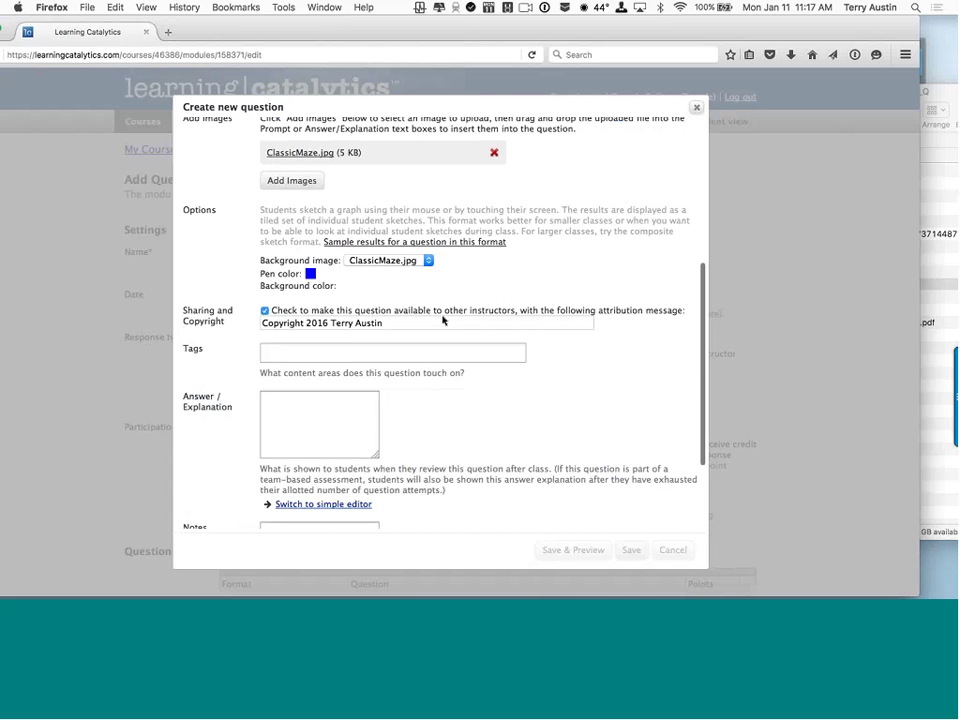
Create and save a Word cloud question with prompt 'Wake up and smell the ____'.
scroll(437, 428, "down", 3)
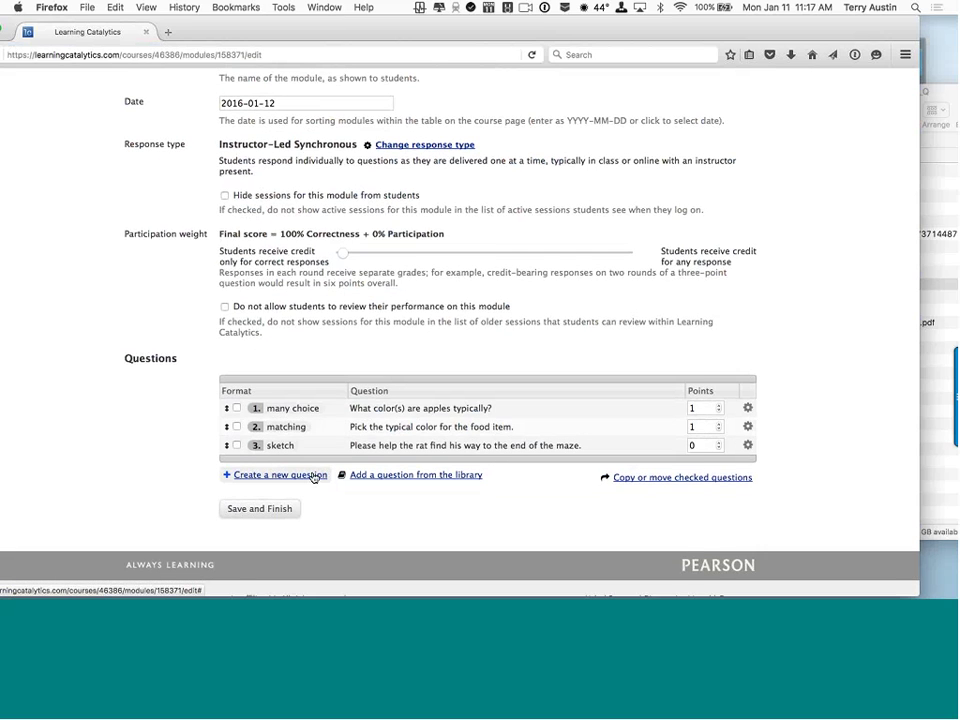
left_click(313, 476)
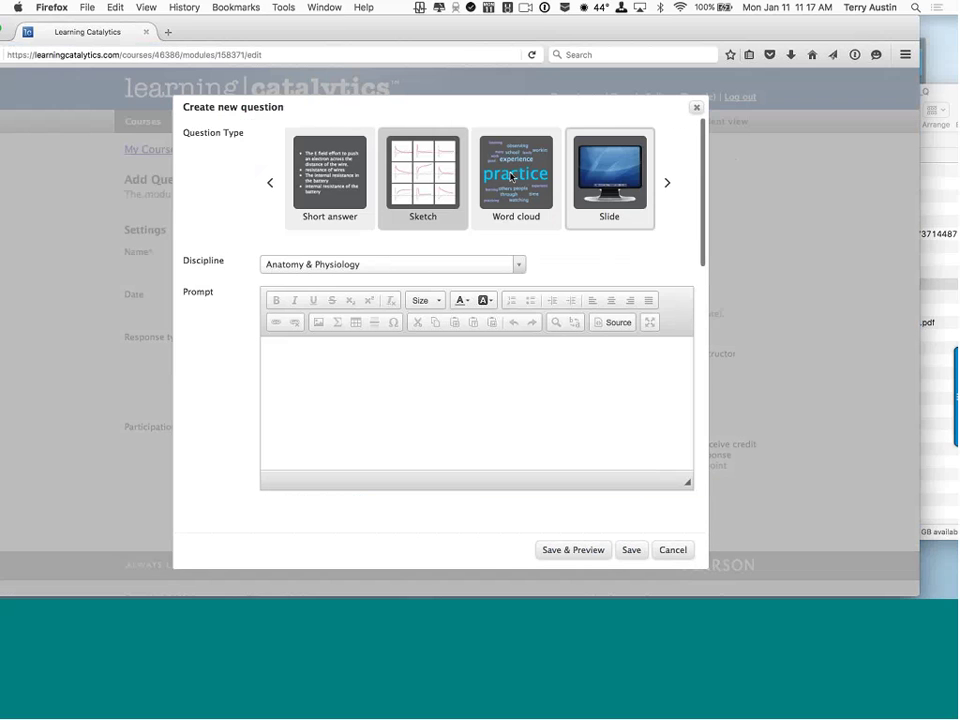
left_click(480, 220)
left_click(360, 366)
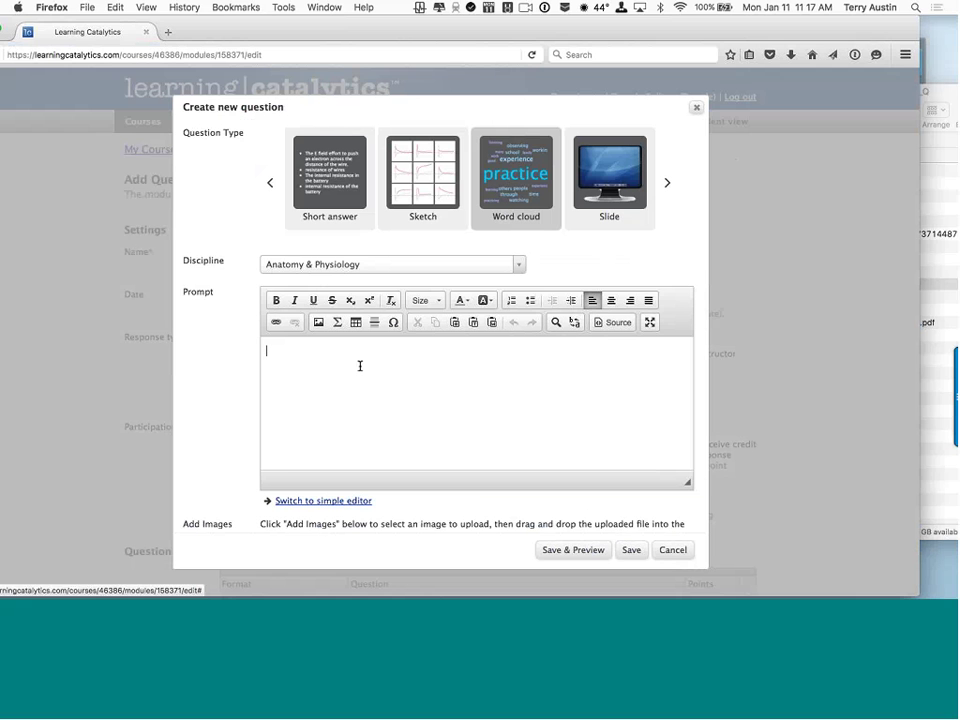
type("P")
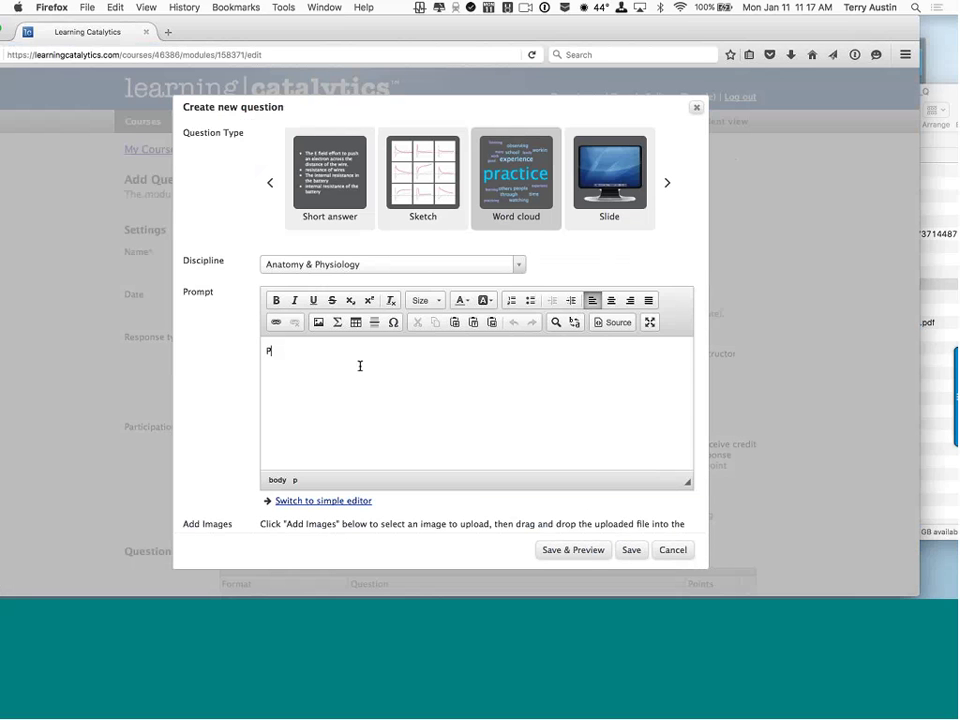
key("BackSpace")
type("Wake up and smell the ")
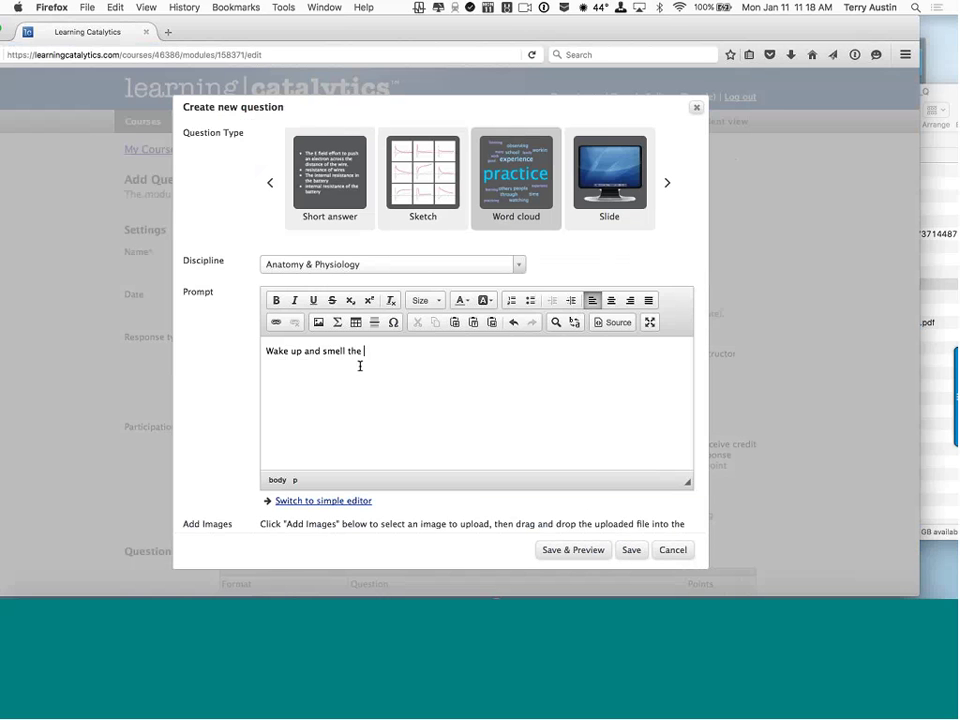
type("____.")
left_click(631, 551)
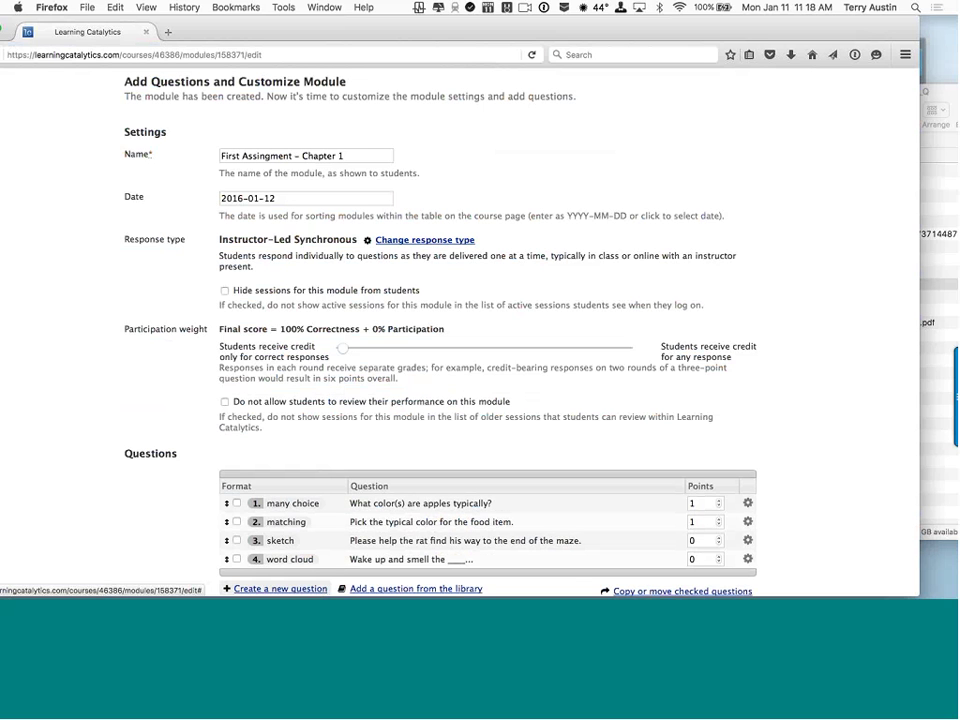
Shift the browser window right and scroll down the module editor toward Save and Finish.
left_click_drag(268, 34, 305, 34)
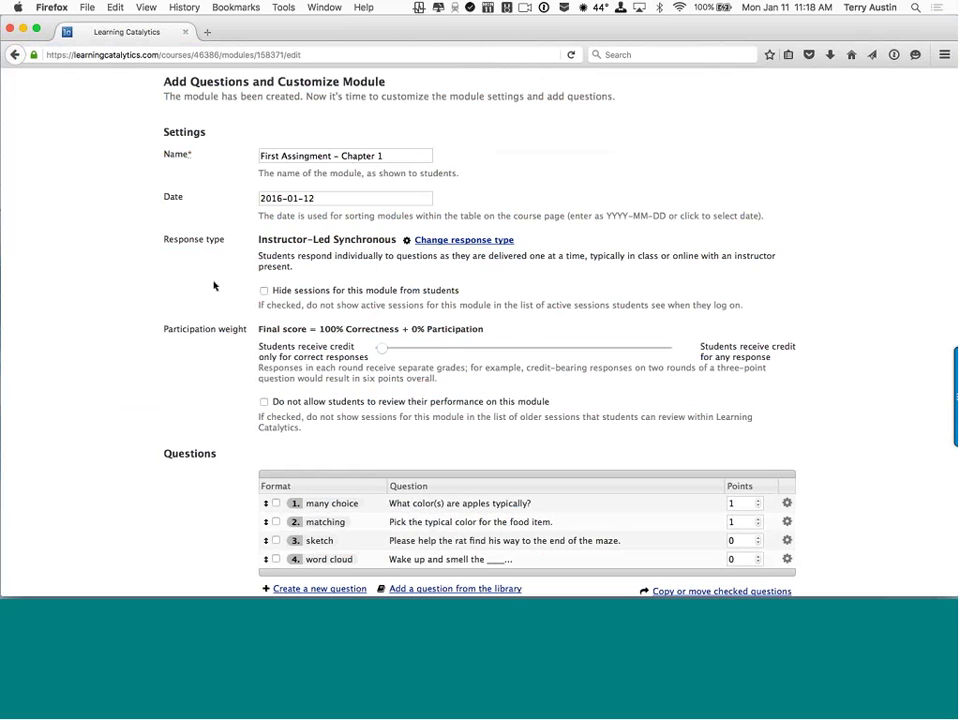
scroll(150, 260, "down", 3)
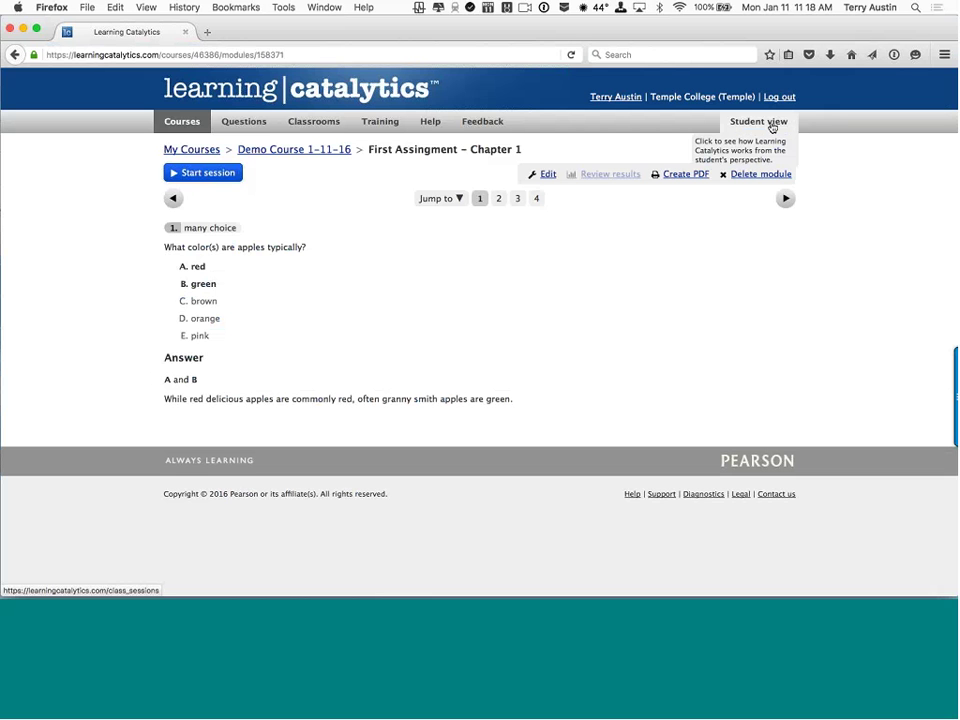
Open the Student view in a new tab, then return to the module page tab.
right_click(772, 128)
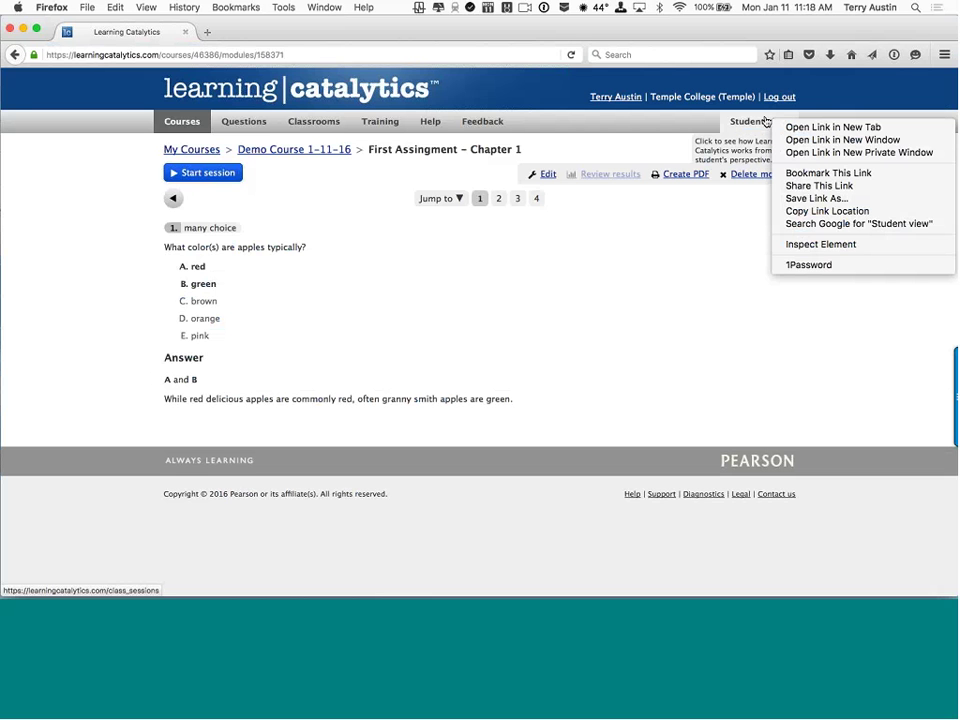
left_click(833, 127)
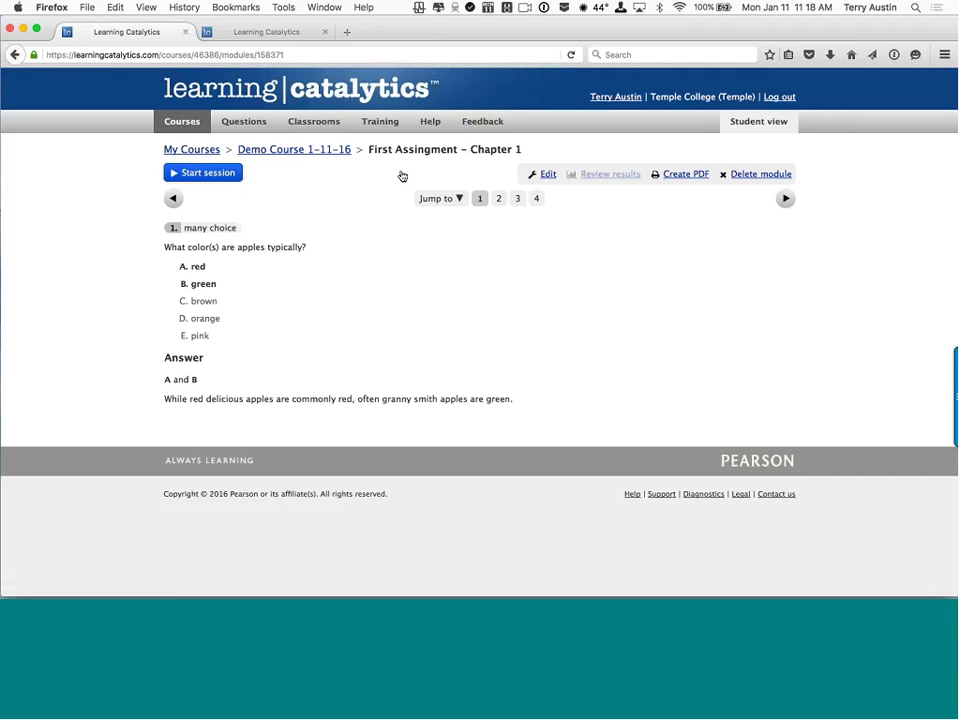
left_click(266, 35)
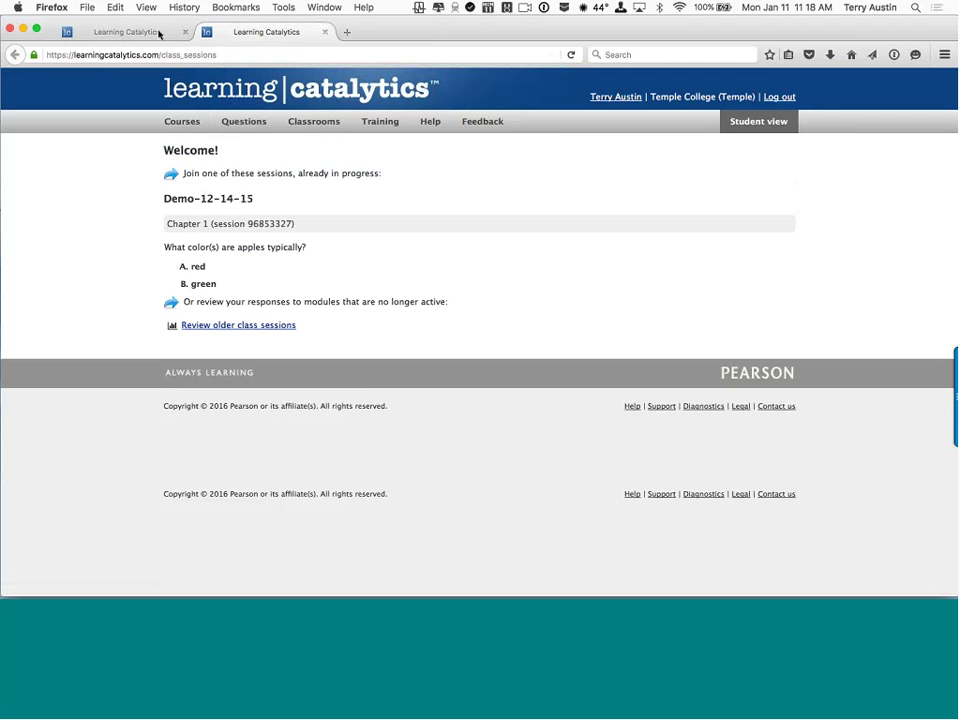
left_click(158, 33)
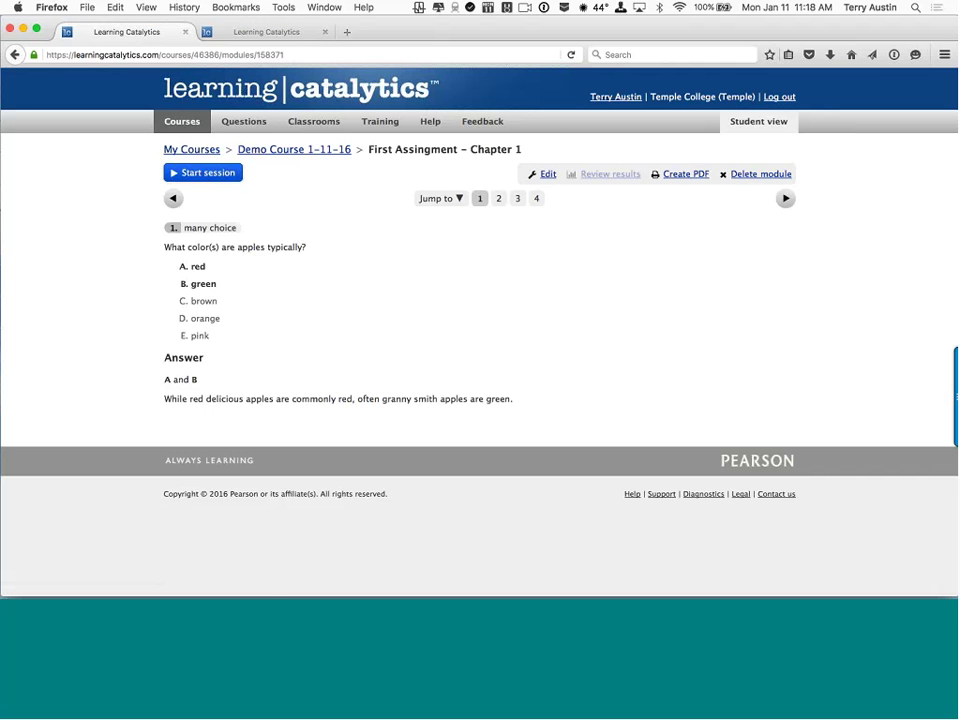
Start a live session for the module and select its session number.
left_click(212, 174)
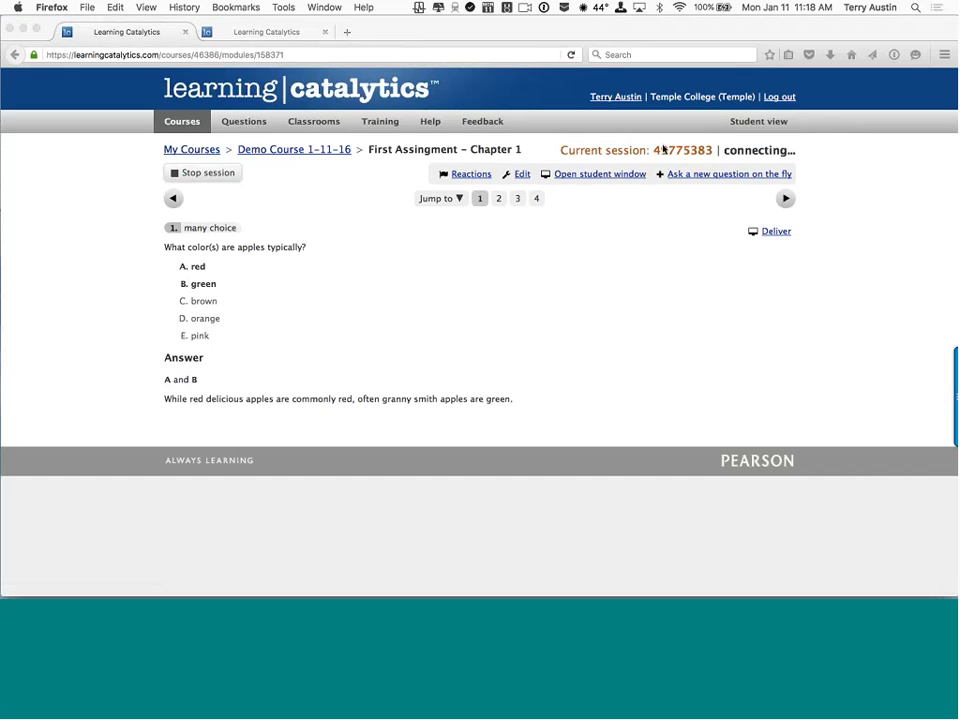
key("super+w")
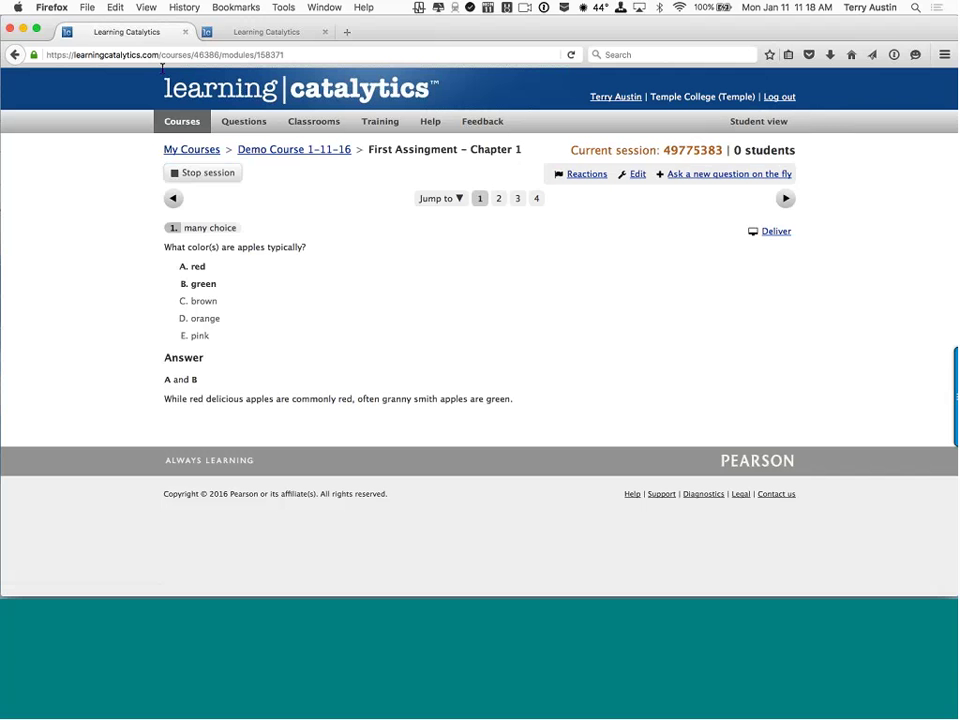
left_click_drag(666, 150, 722, 153)
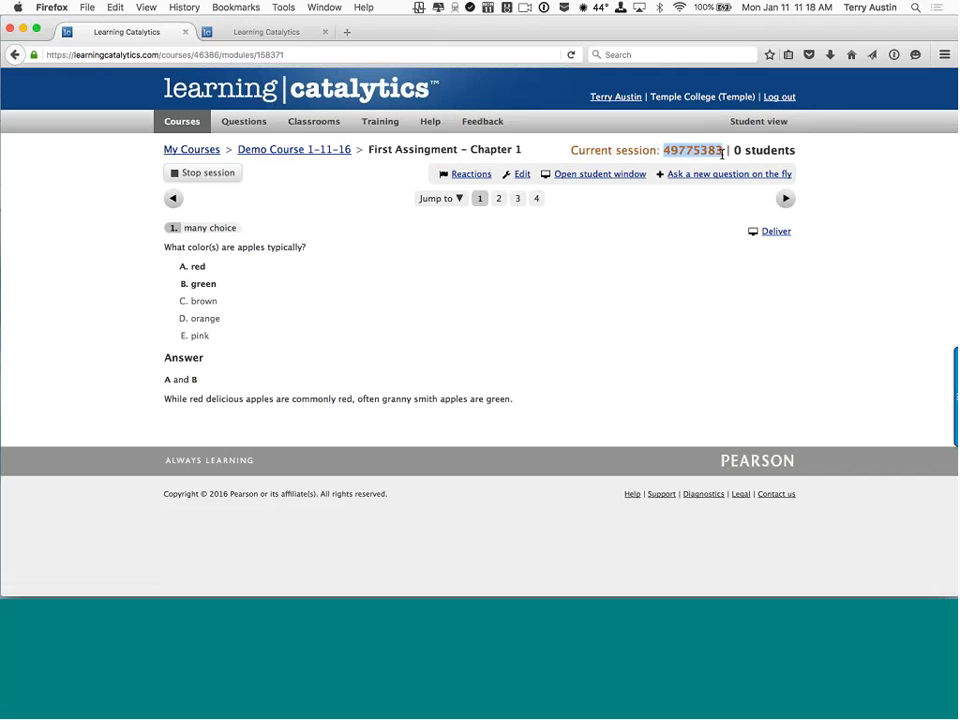
Copy the session number and use it to join the session in the Student view tab.
left_click(720, 138)
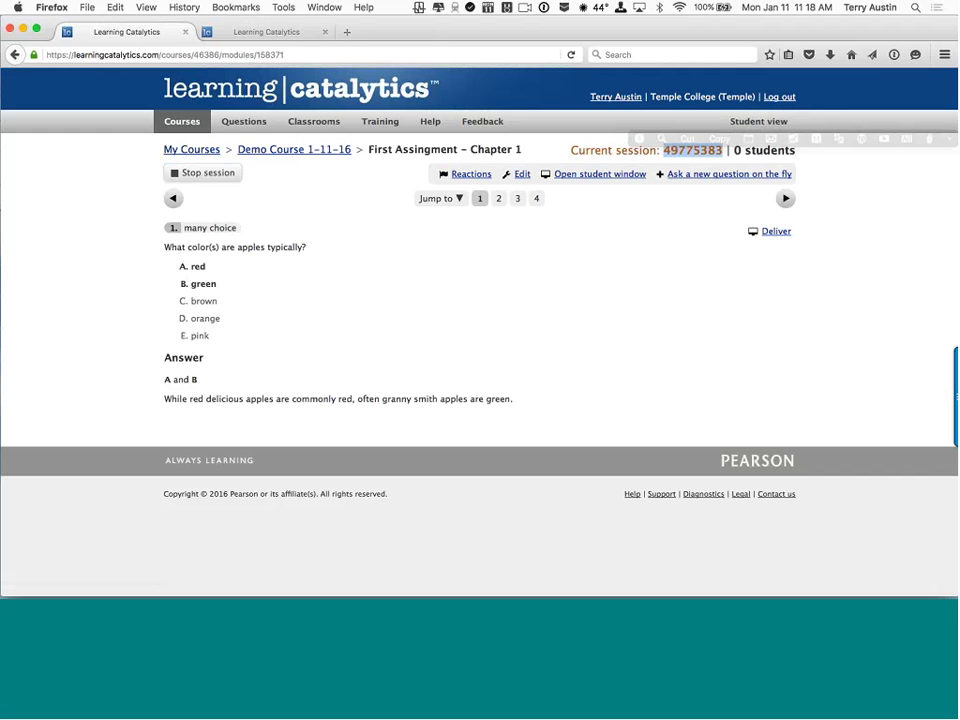
left_click(248, 30)
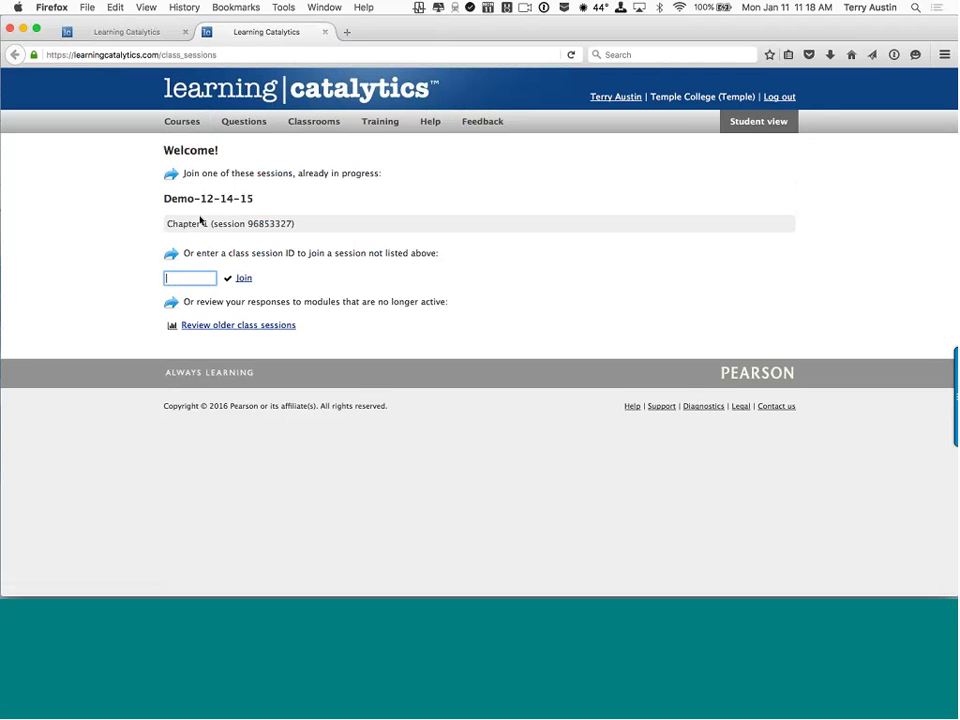
left_click(200, 280)
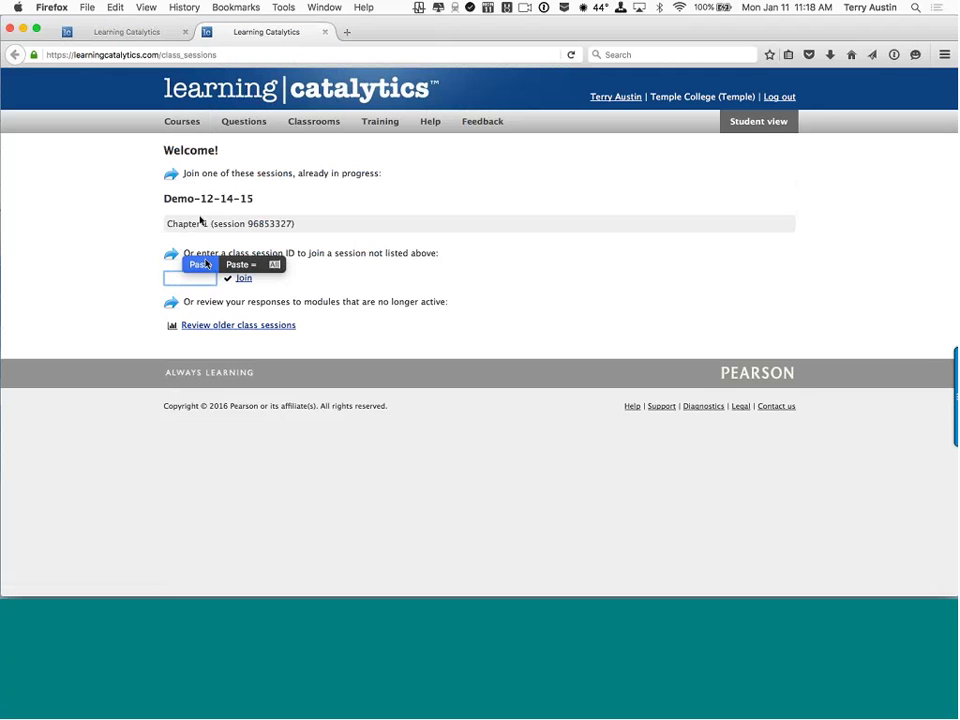
left_click(202, 264)
left_click(246, 282)
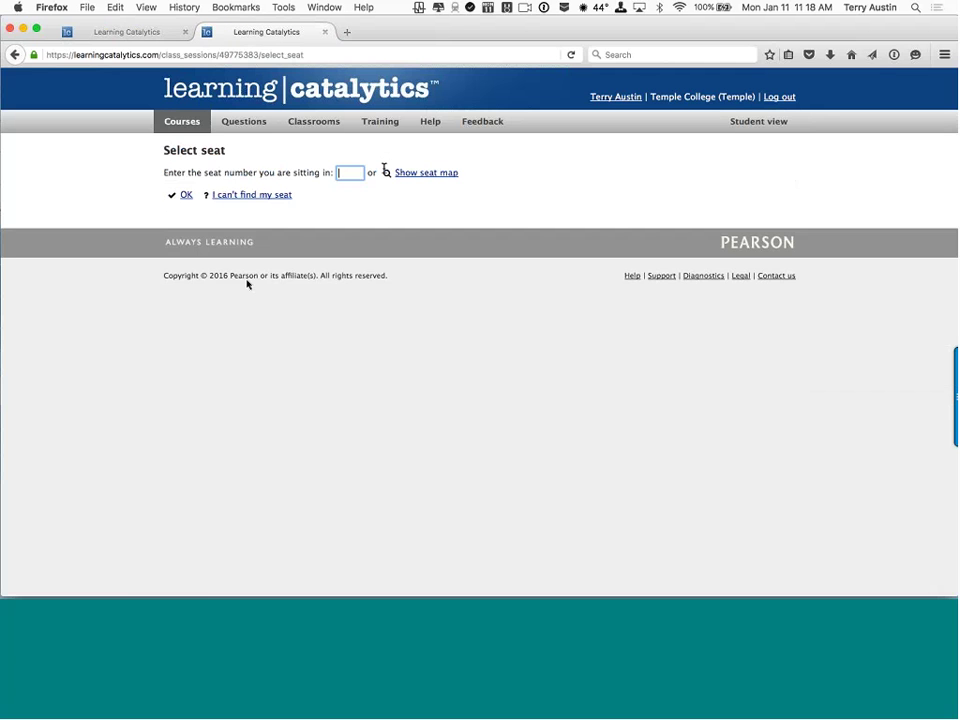
Choose the front seat of the middle block on the seat map and confirm it.
left_click(420, 178)
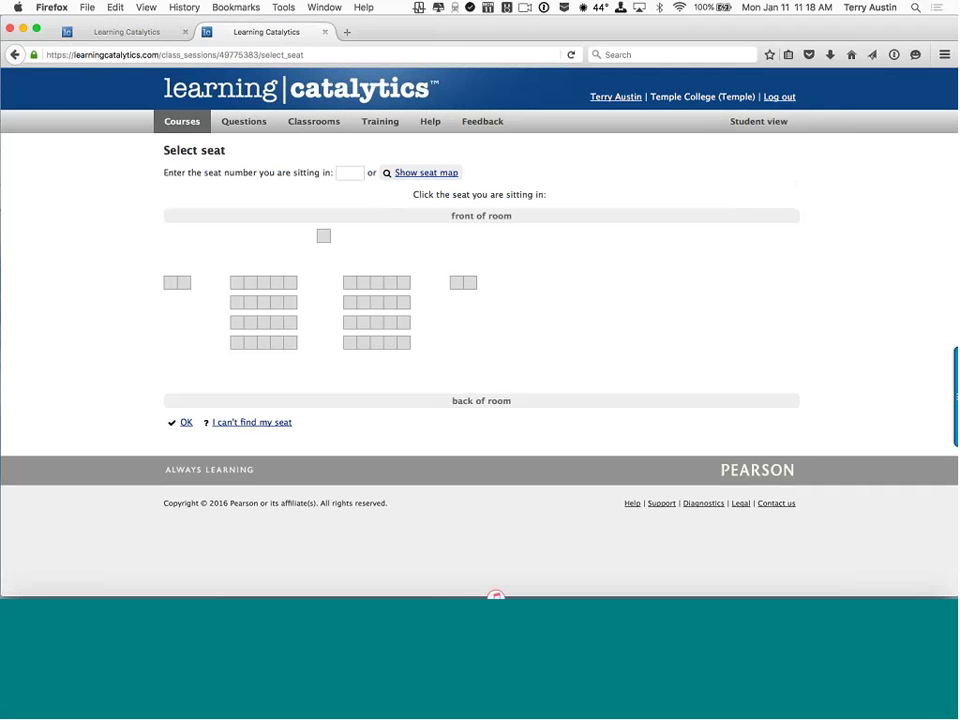
left_click(349, 282)
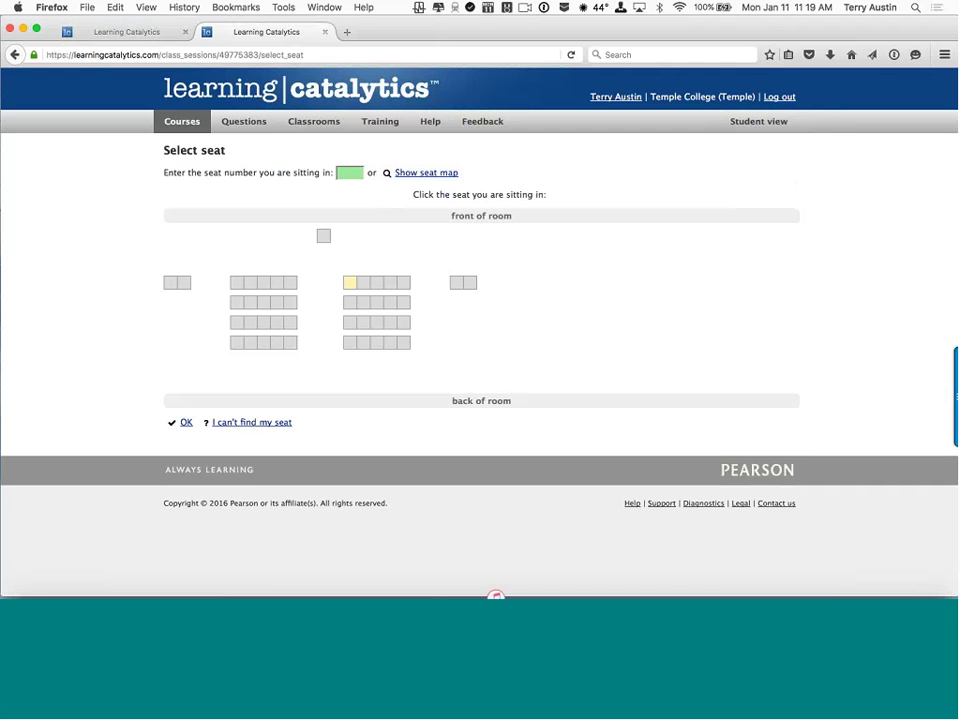
left_click(187, 422)
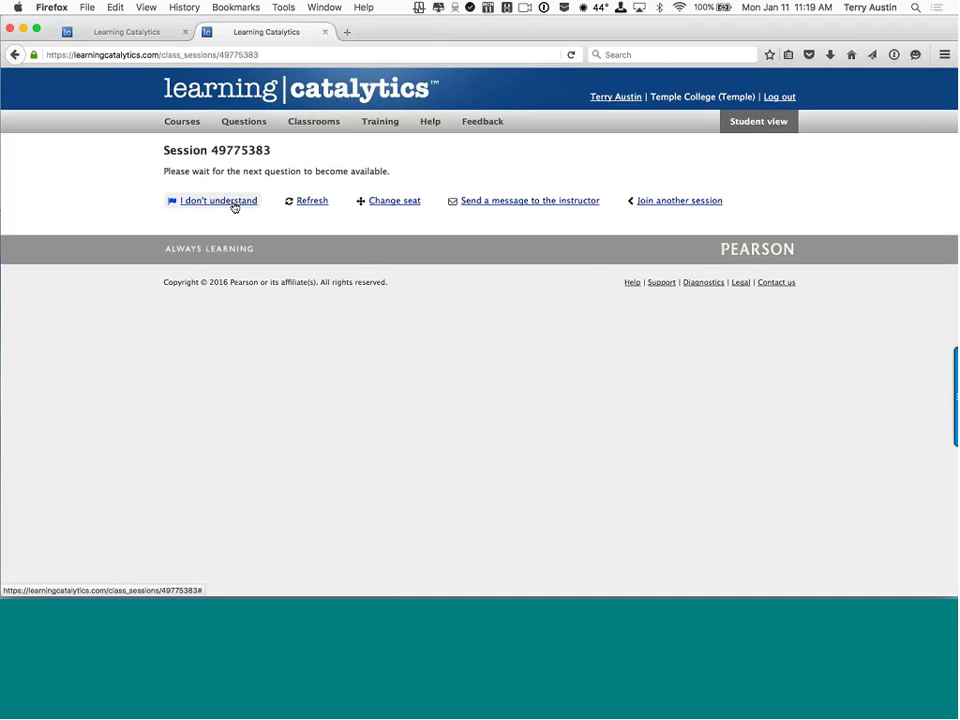
Send the instructor the message 'Hey, are you going to ask any questions today?'.
left_click(550, 204)
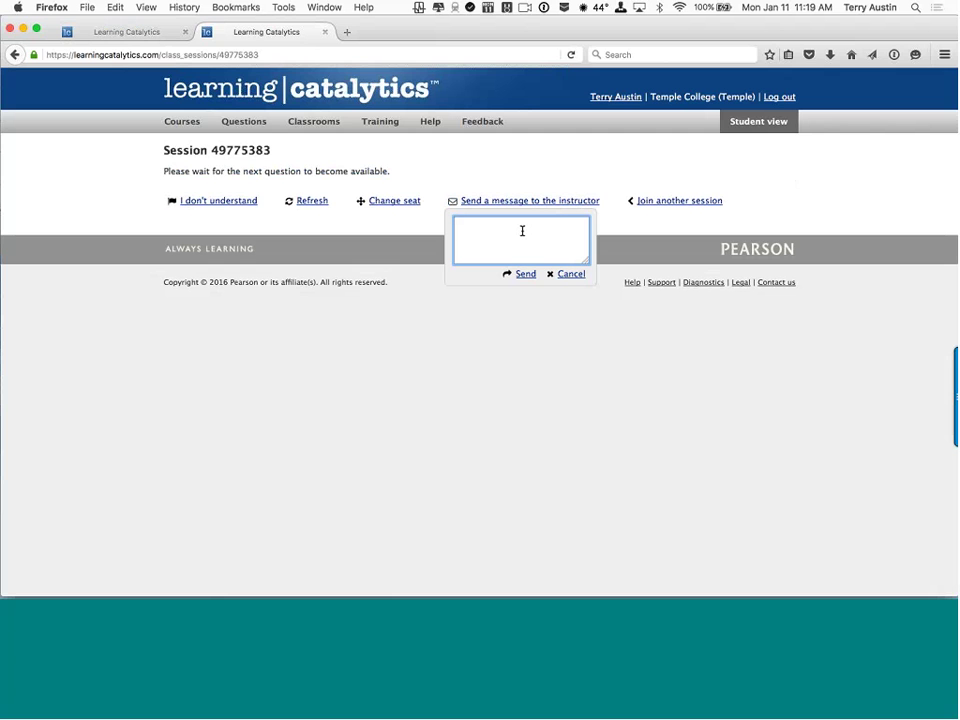
type("Hey, are you going to ask an")
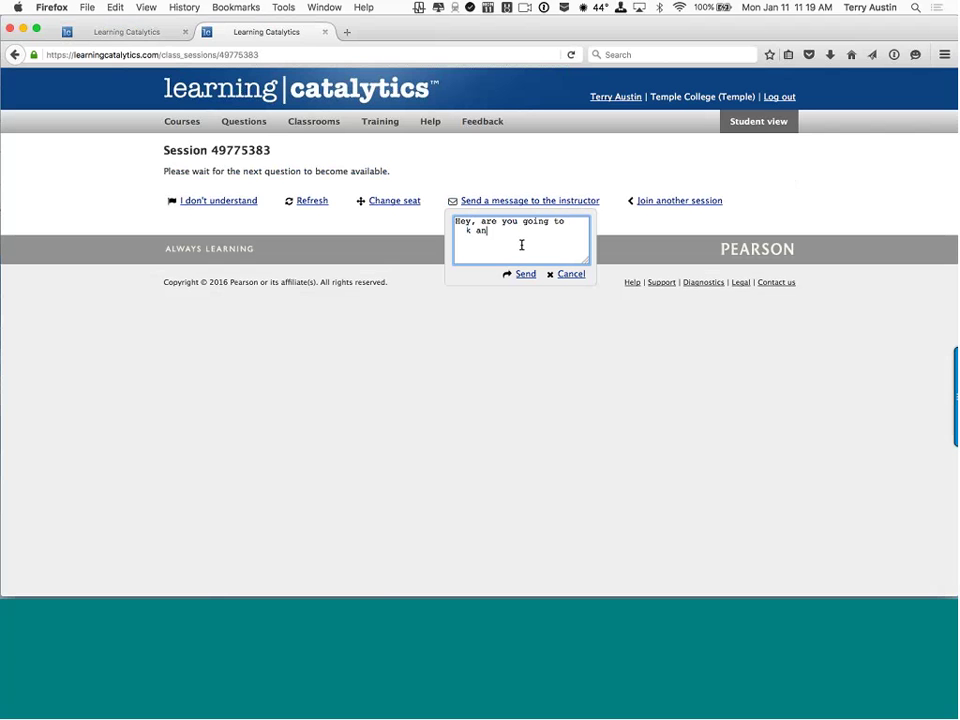
type("y questions today?")
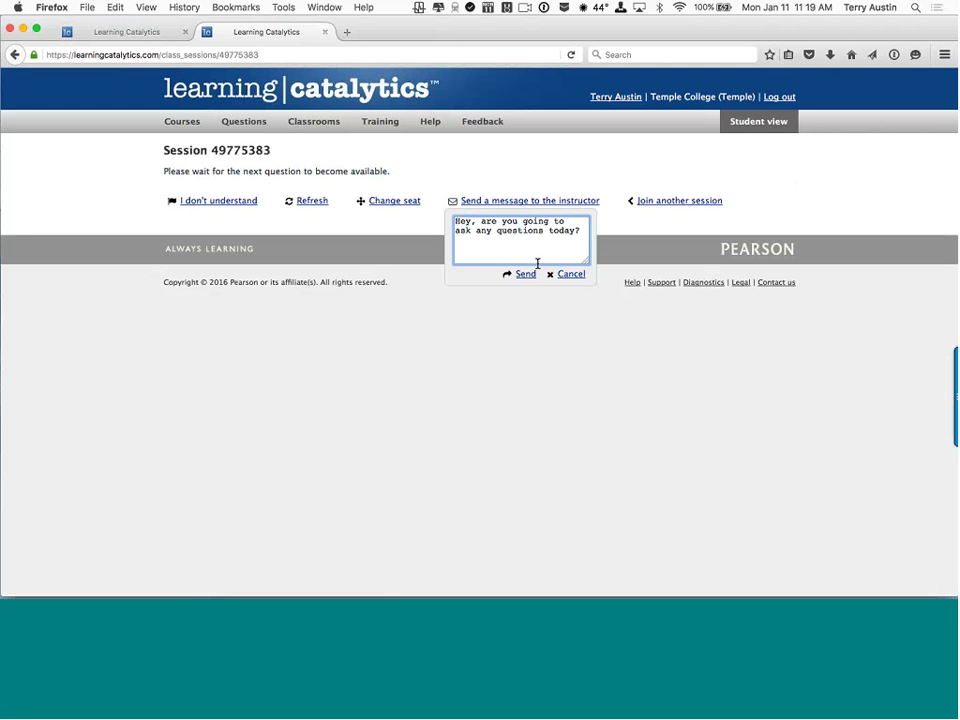
left_click(527, 275)
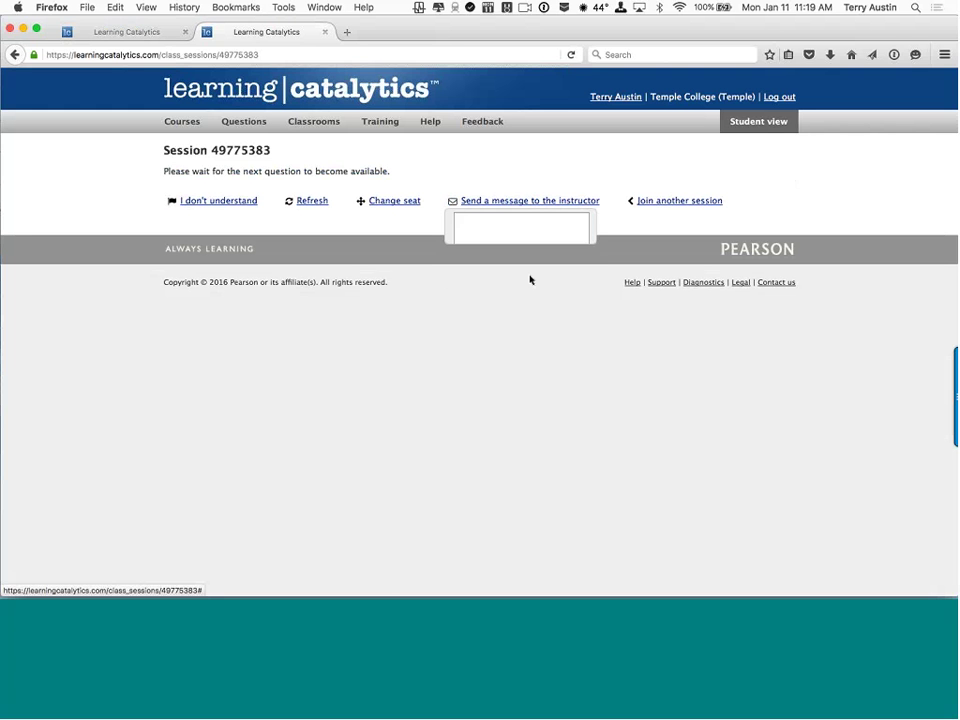
In the instructor's session view, read the new student message and mark it as read.
left_click(145, 32)
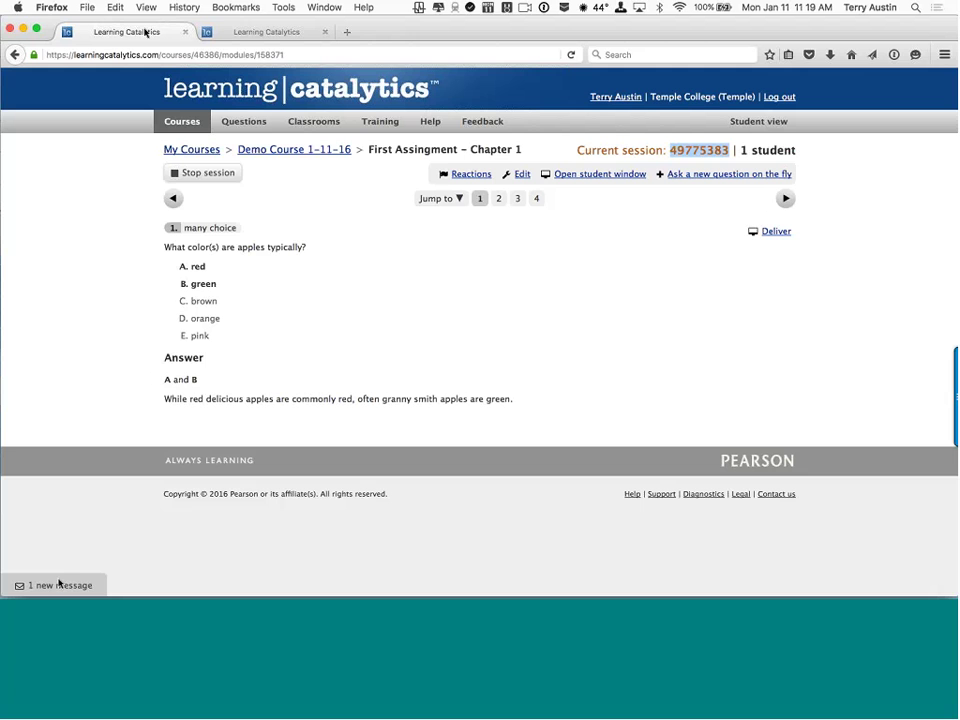
left_click(48, 588)
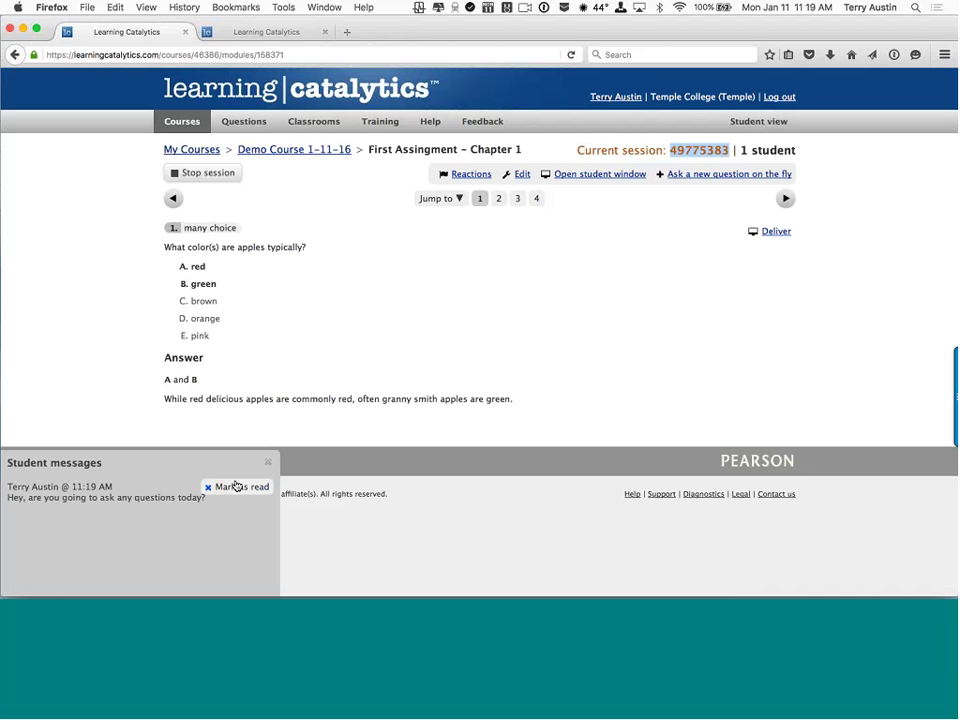
left_click(236, 486)
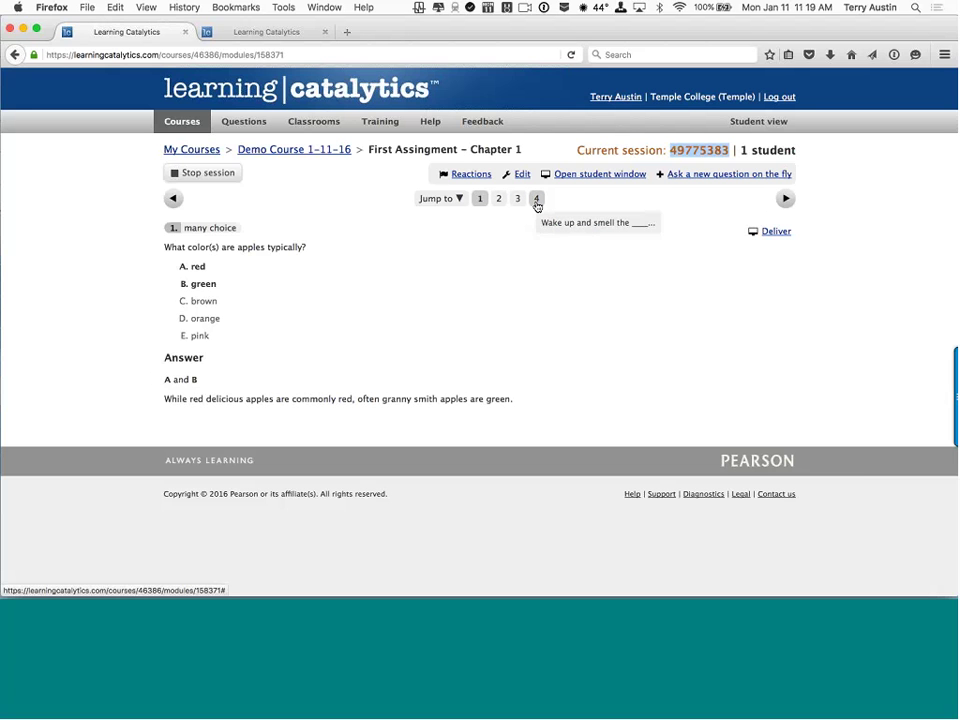
Deliver word cloud question 4 and submit 'coffee' as the student's response.
left_click(537, 201)
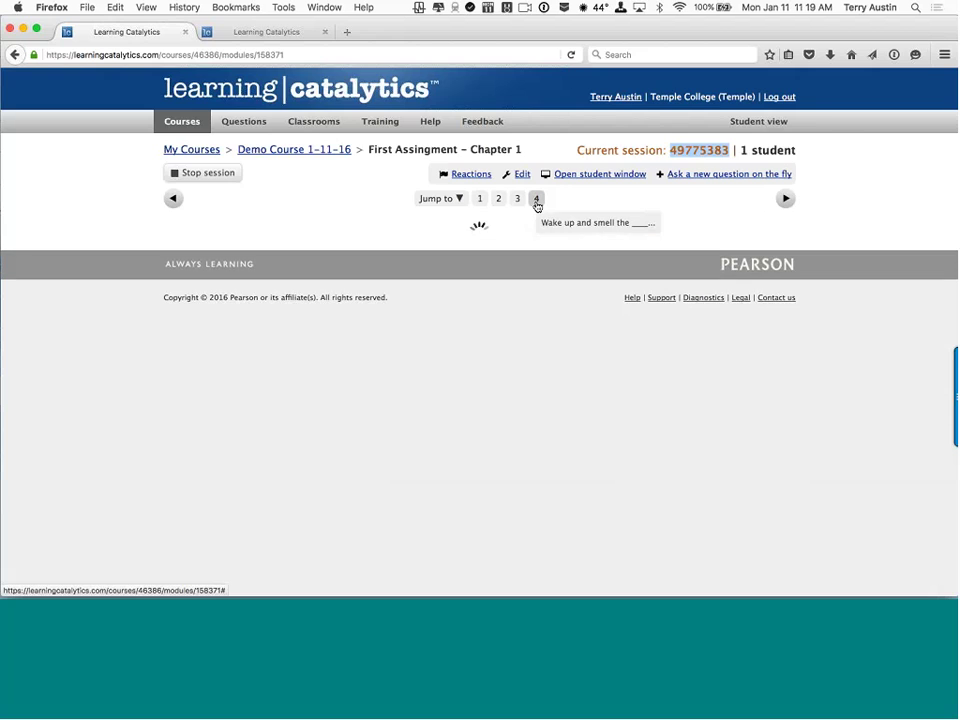
key("super+m")
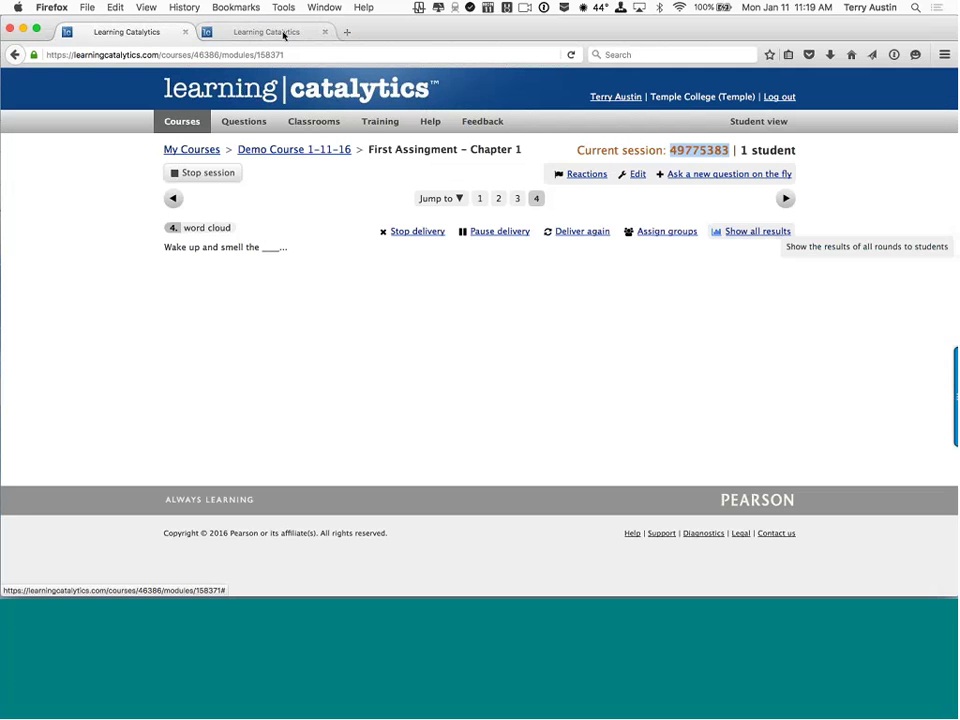
left_click(270, 32)
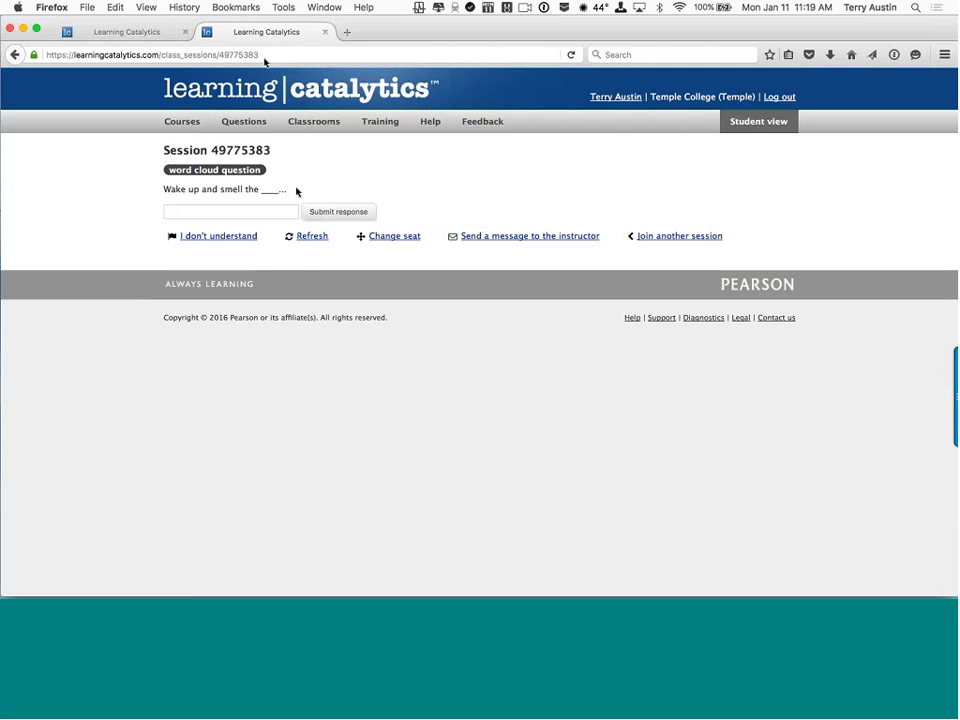
left_click(210, 211)
type("c")
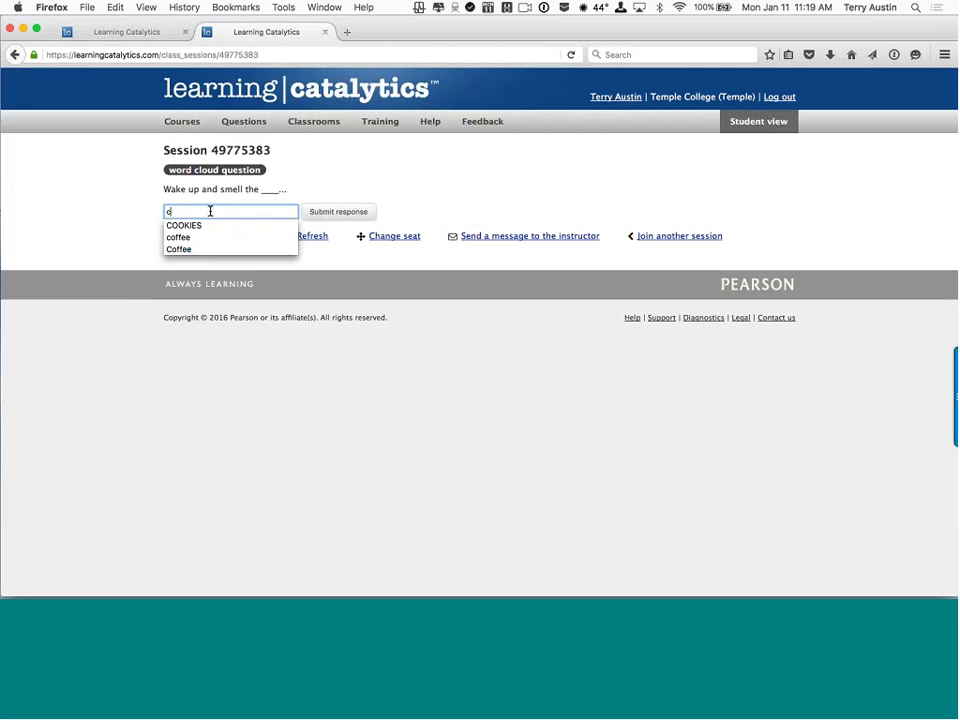
type("offee")
key("Return")
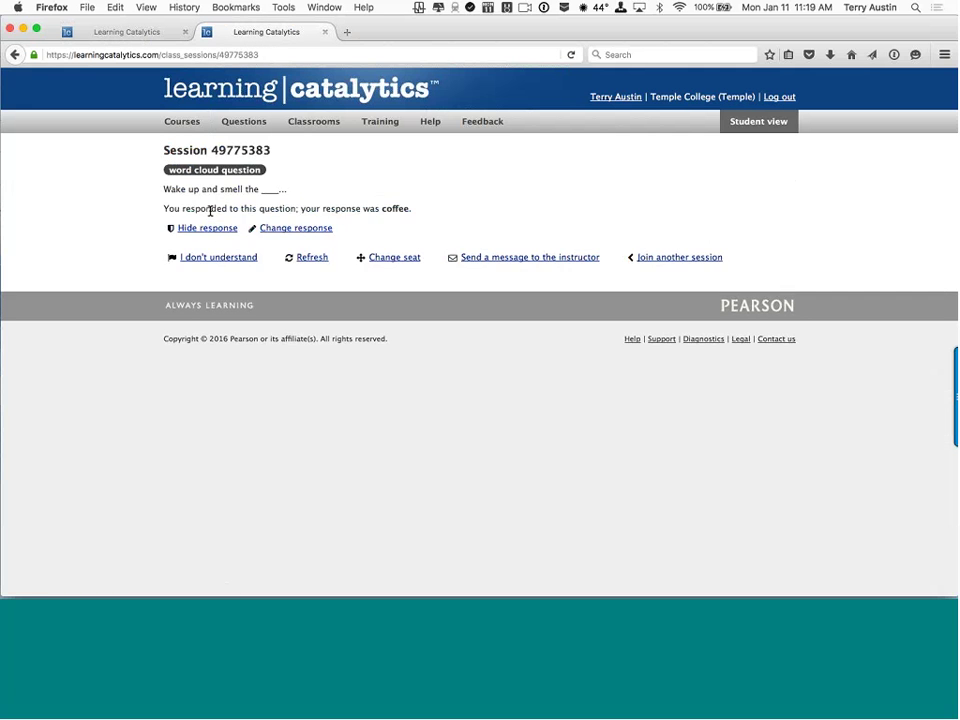
left_click(133, 32)
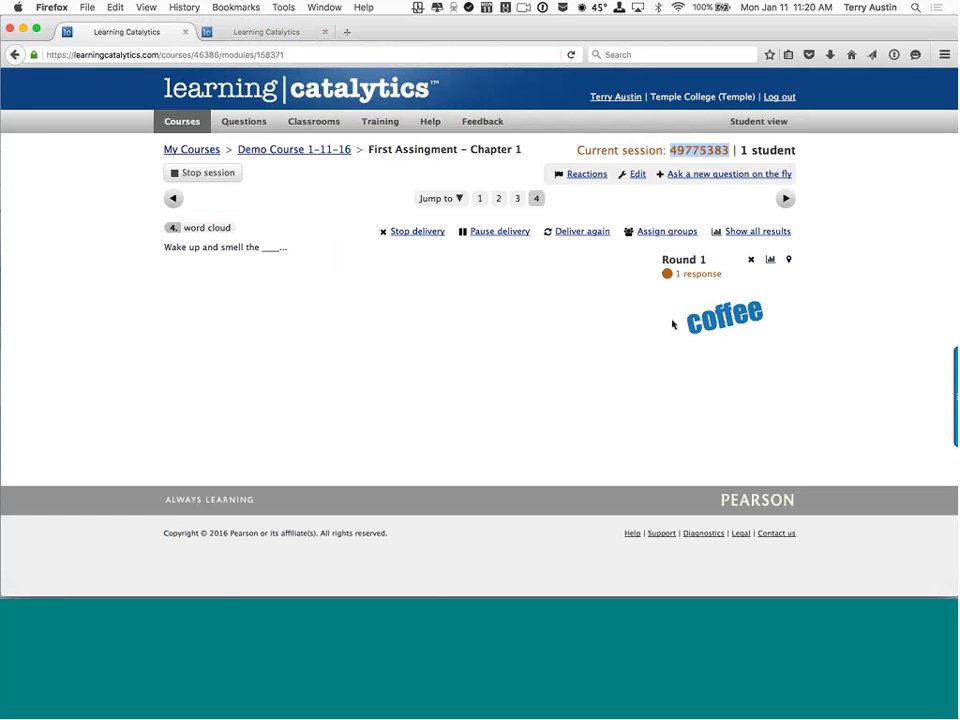
Stop question 4 and deliver question 1 to the students.
left_click(413, 233)
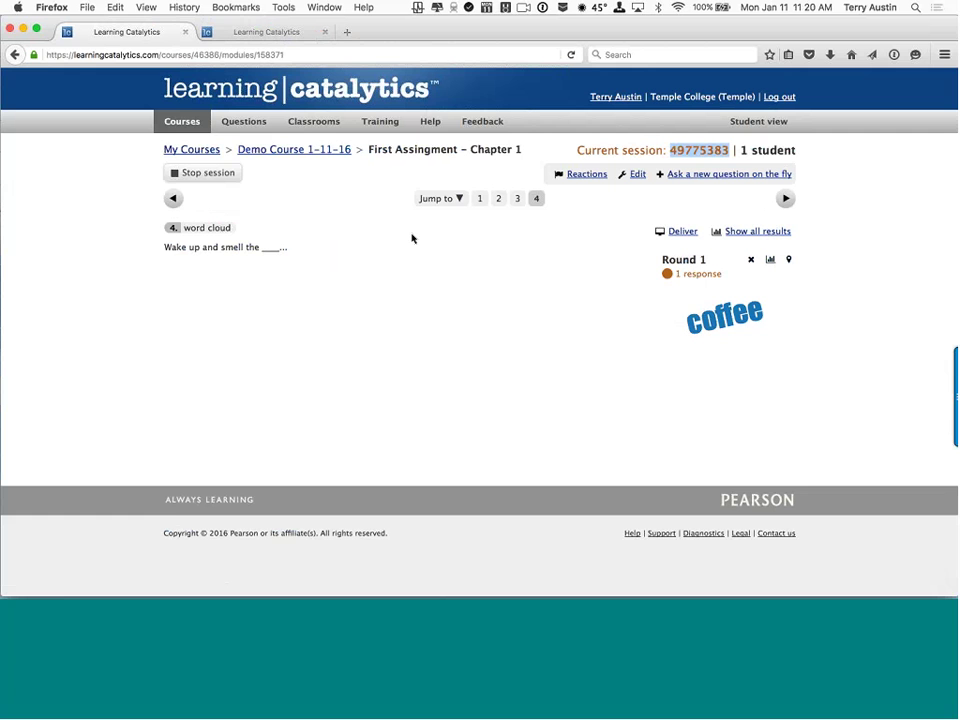
mouse_move(499, 203)
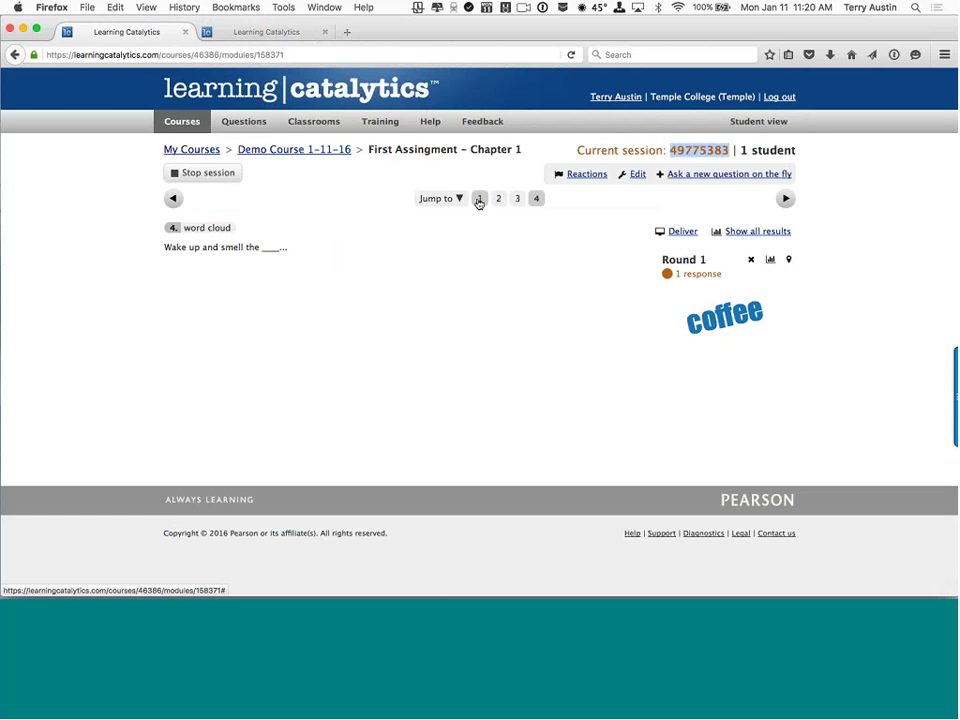
left_click(480, 199)
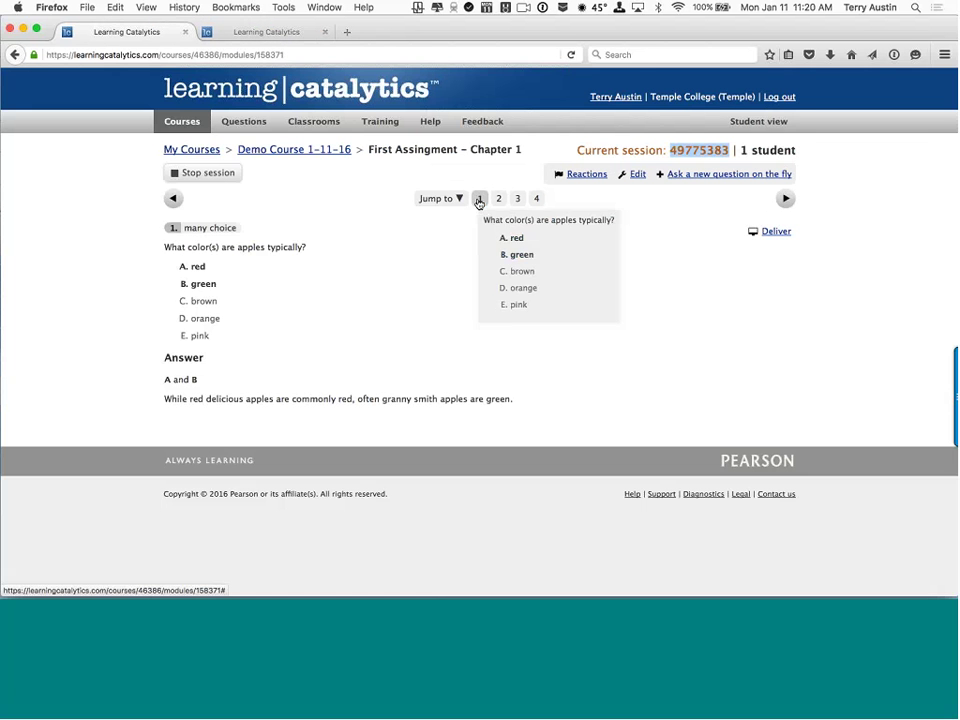
left_click(777, 231)
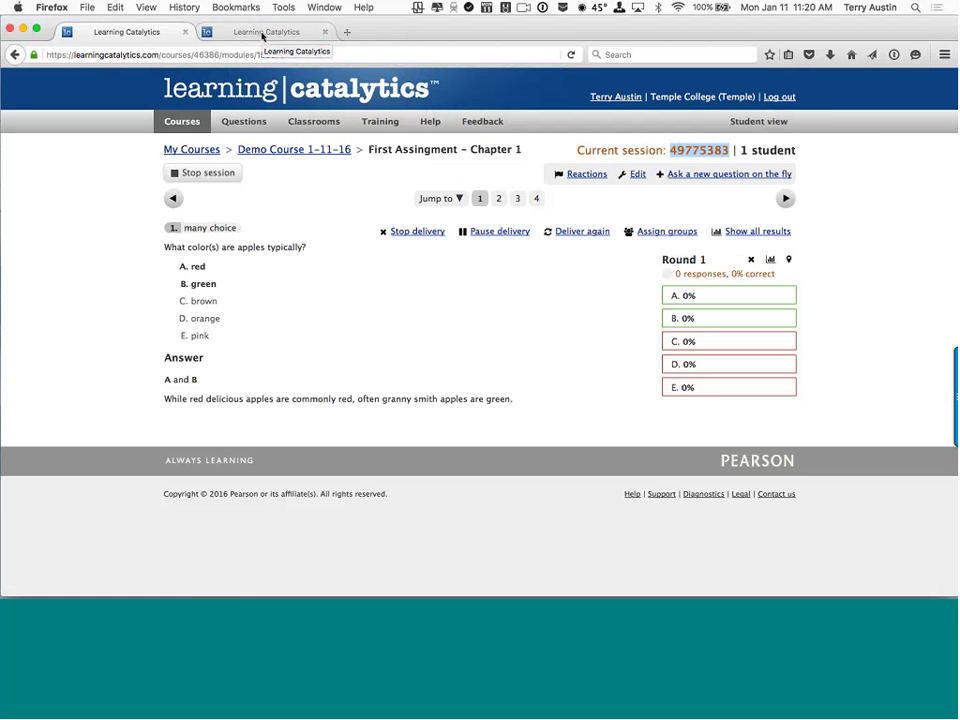
As the student, submit green and red as the answers to question 1.
left_click(263, 33)
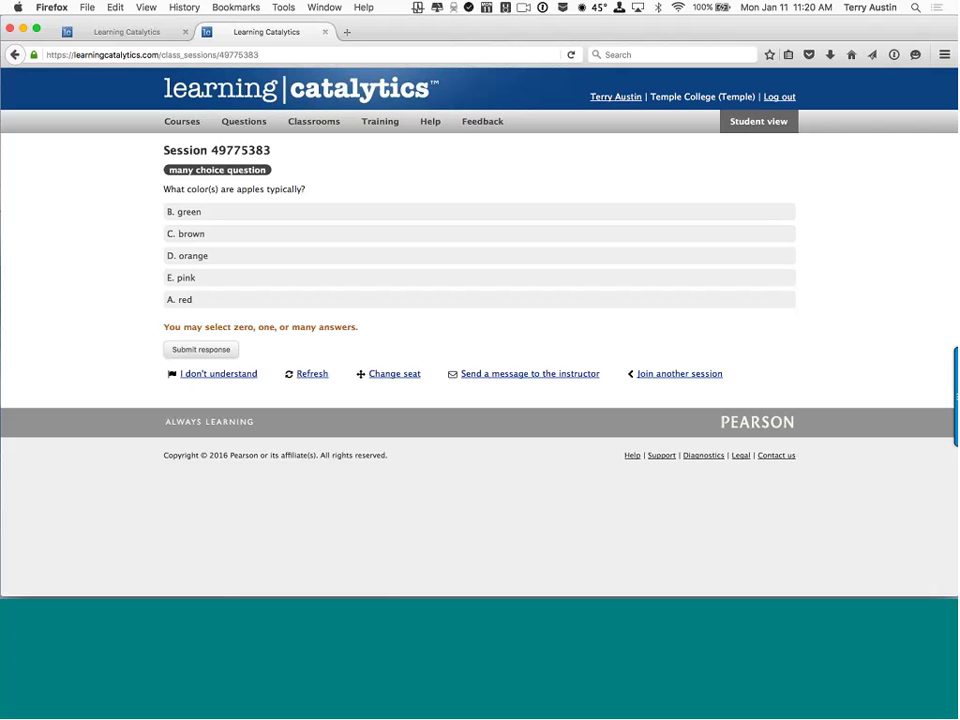
left_click(226, 214)
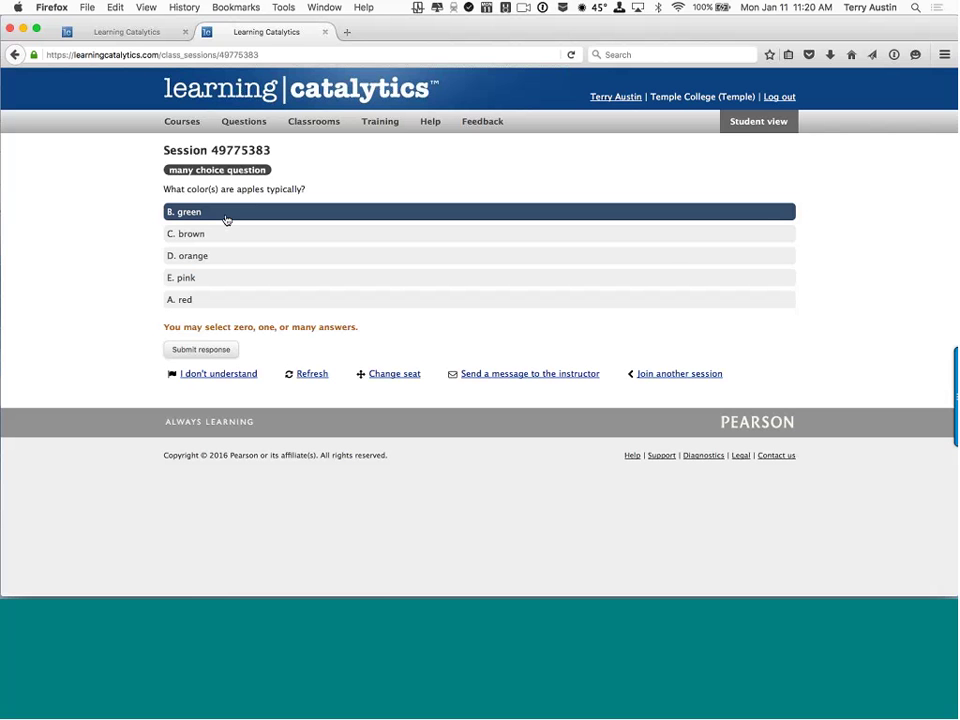
left_click(208, 301)
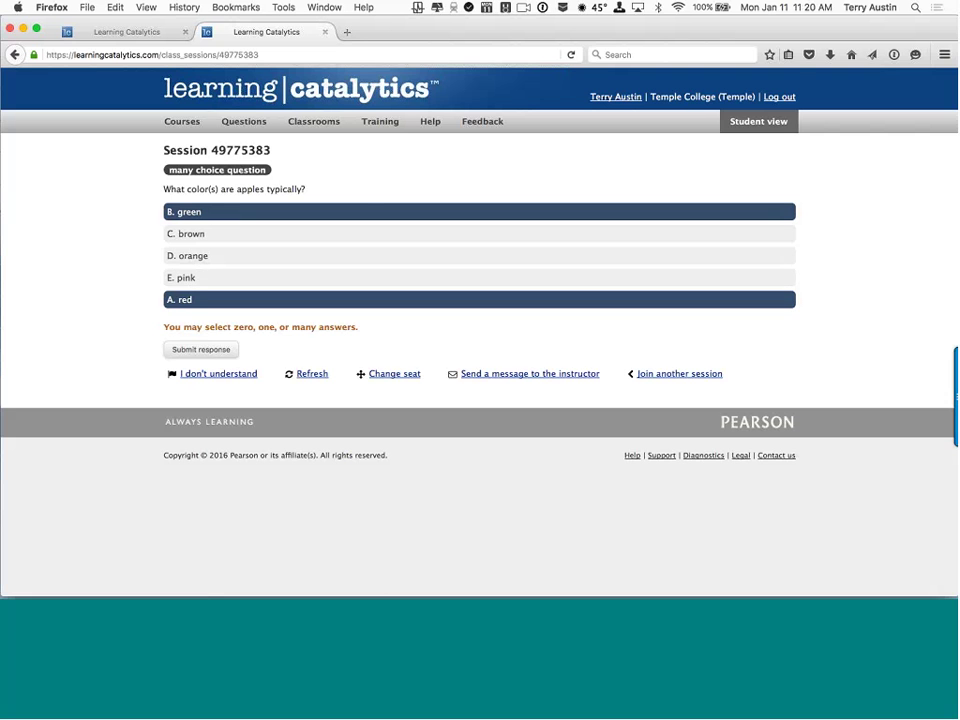
left_click(200, 350)
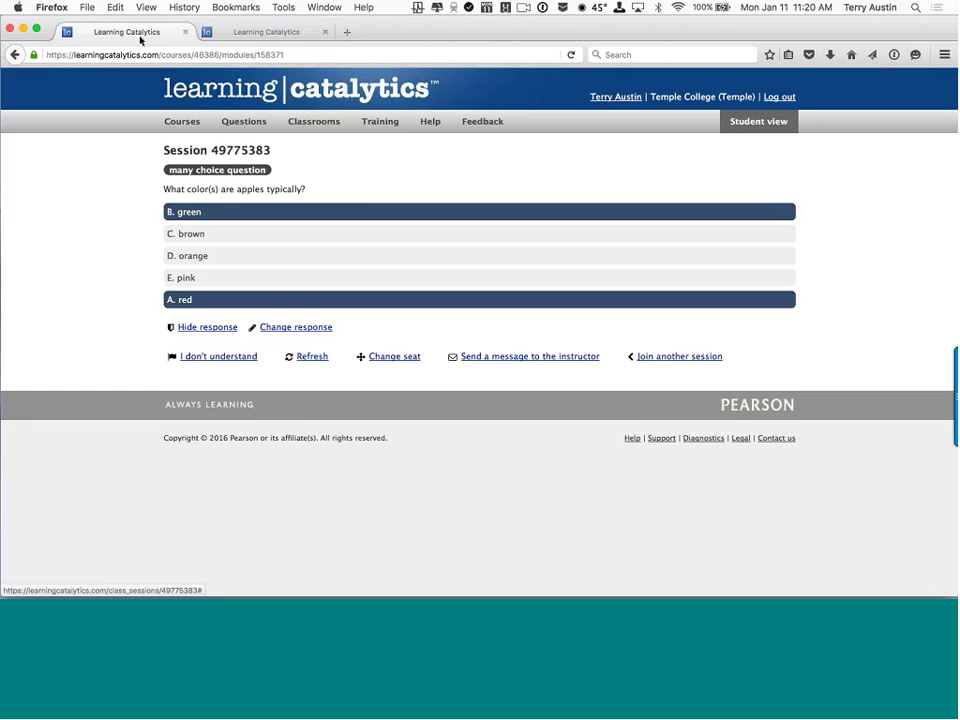
Stop delivering question 1 and bring up question 2.
left_click(138, 33)
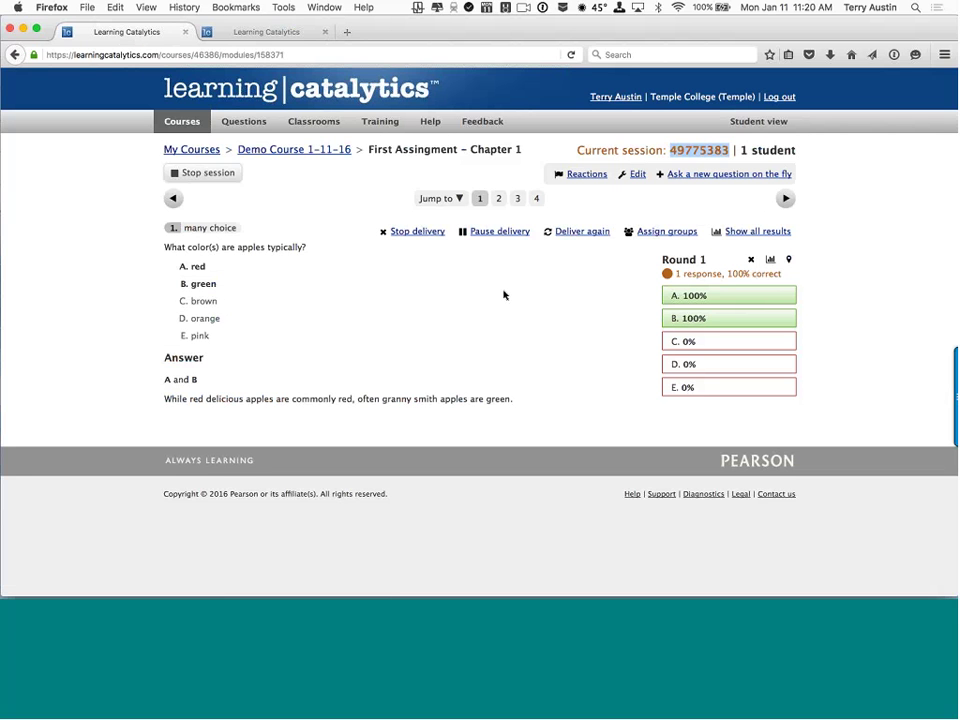
left_click(435, 233)
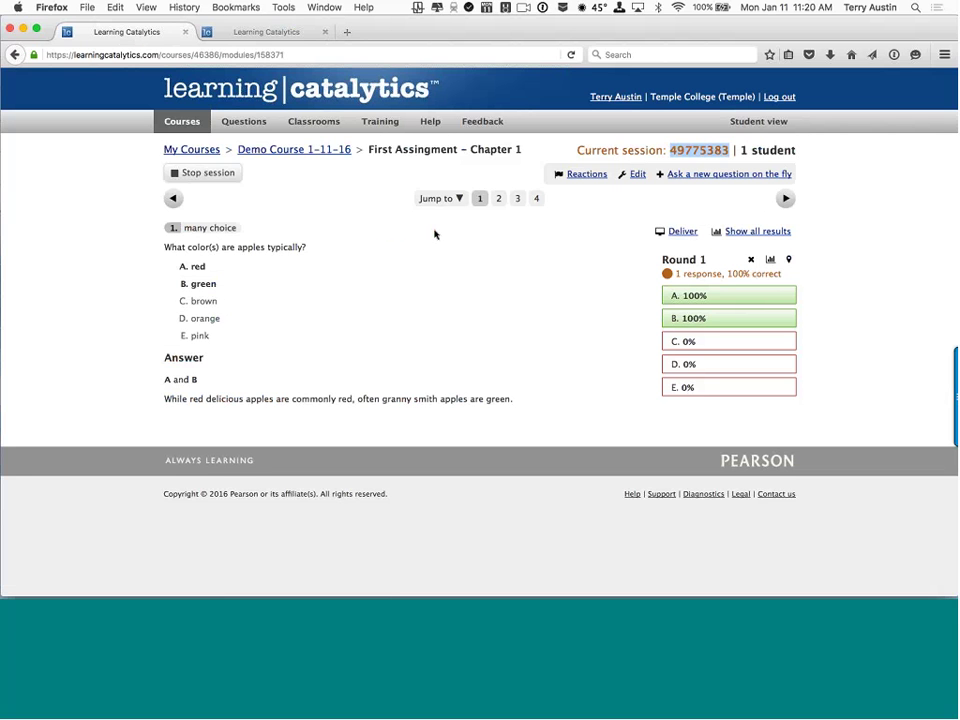
left_click(499, 199)
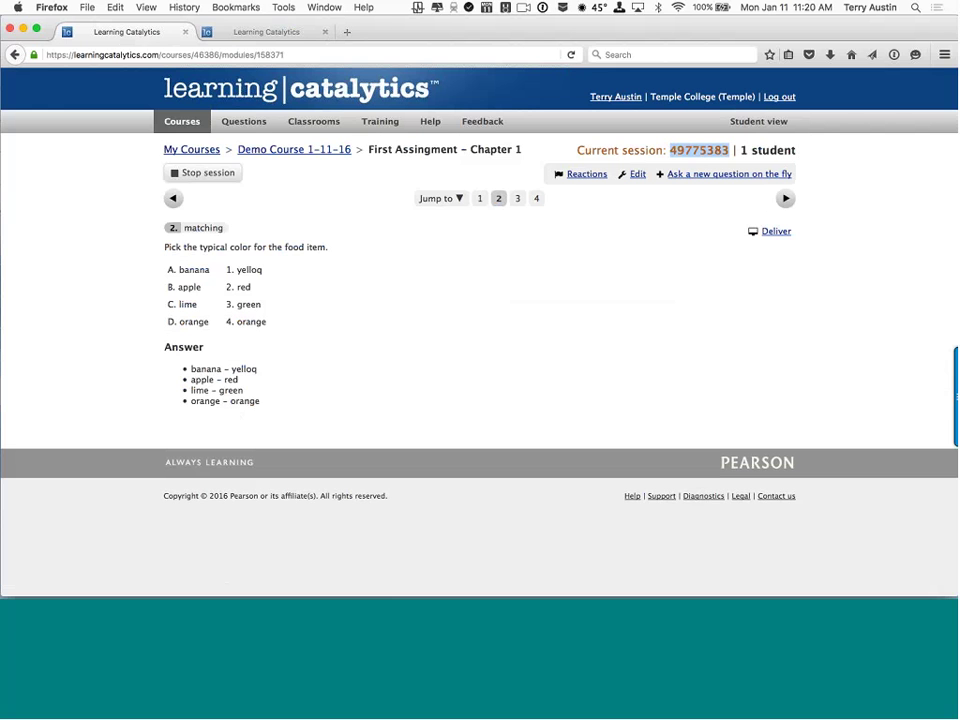
Deliver question 2 and submit a first matching: banana yellow, lime green, orange yellow.
left_click(777, 232)
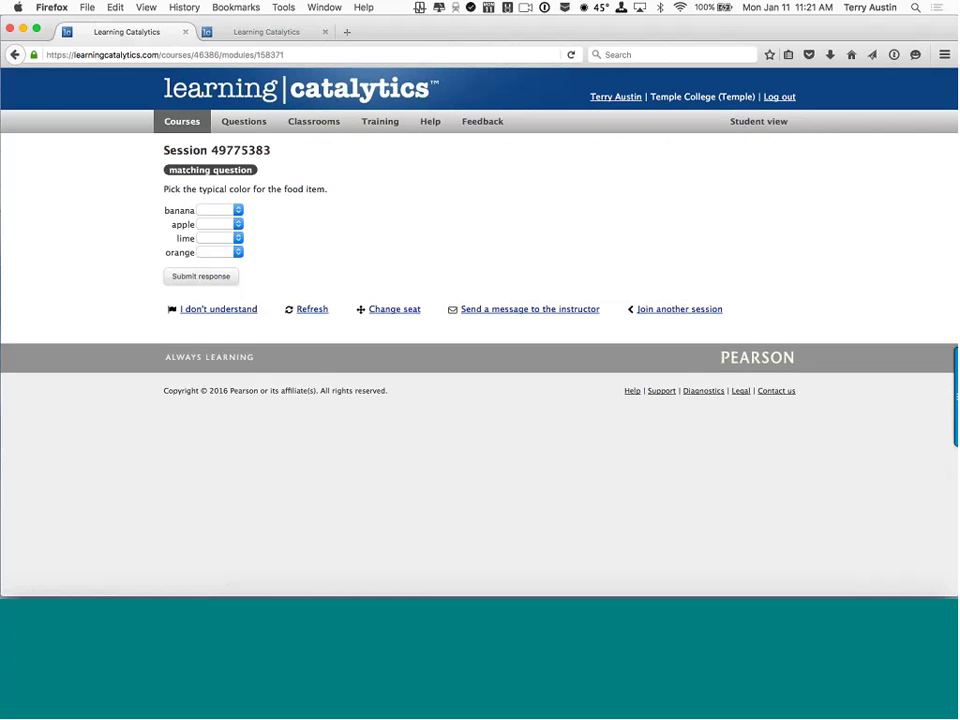
left_click(265, 33)
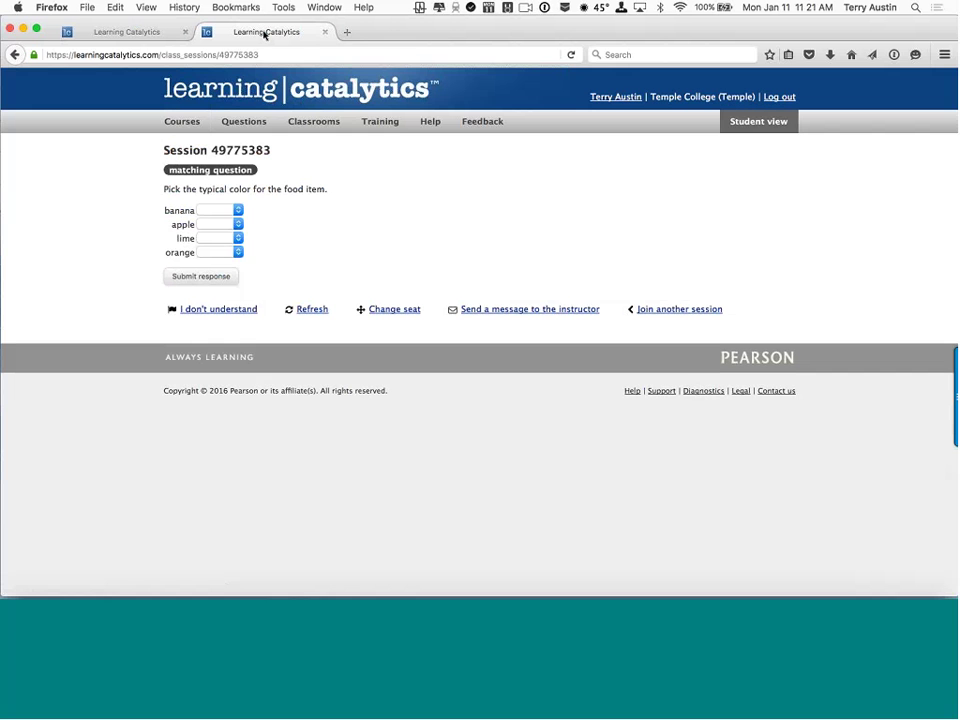
left_click(216, 209)
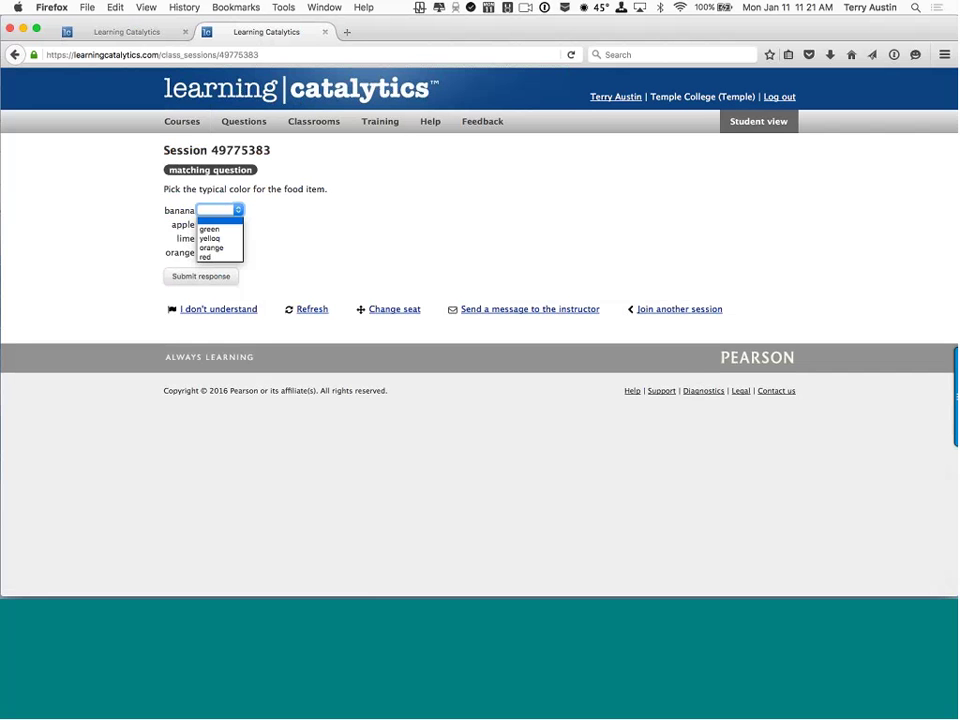
left_click(225, 238)
left_click(217, 224)
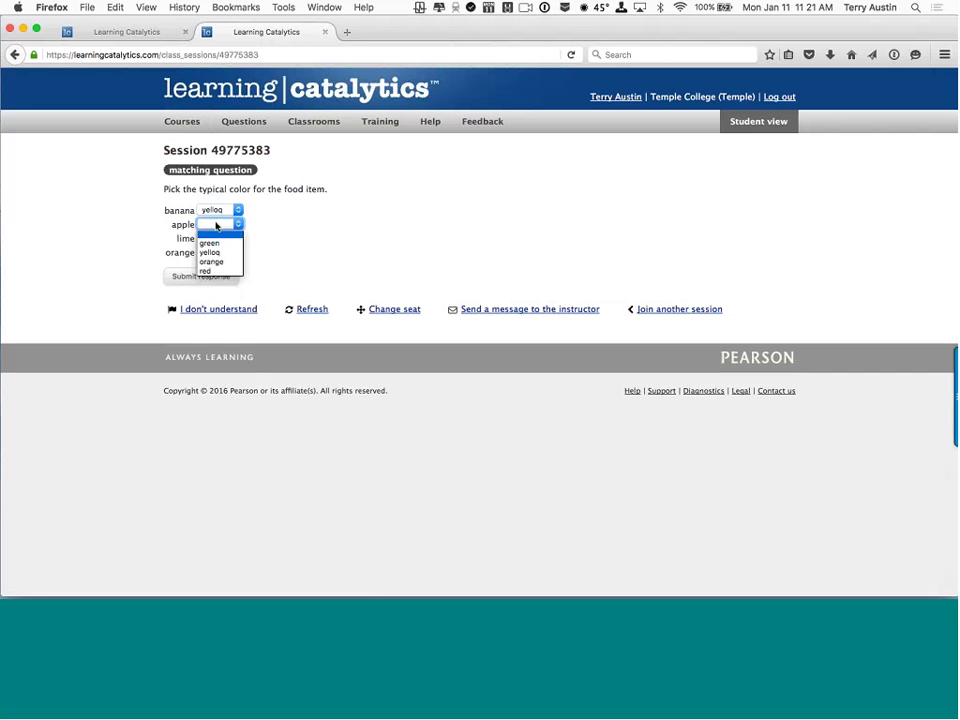
left_click(212, 270)
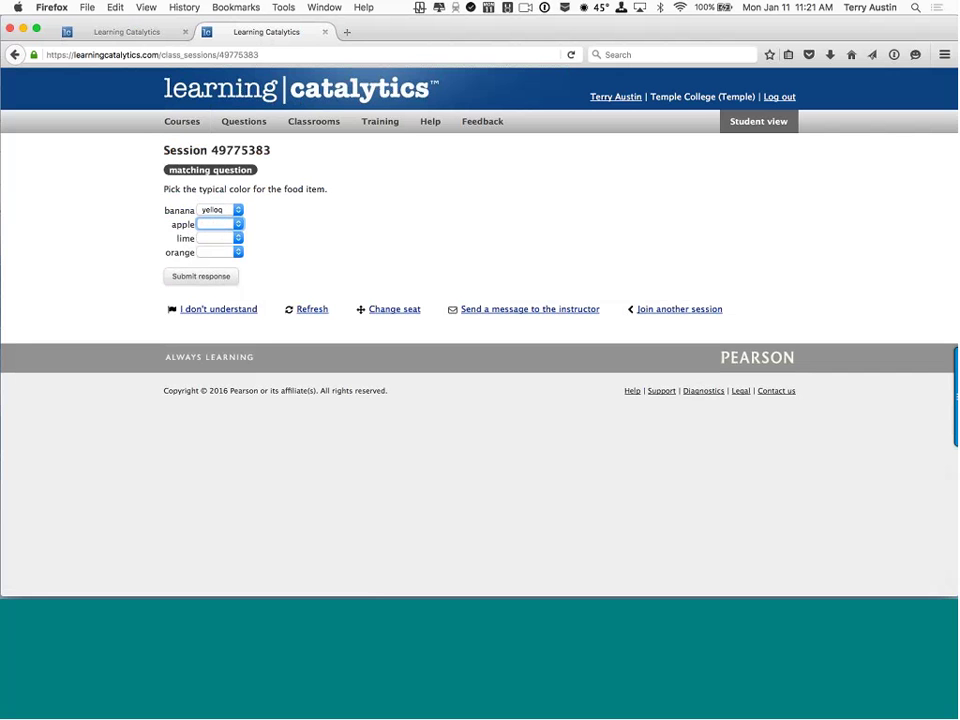
left_click(222, 240)
left_click(221, 251)
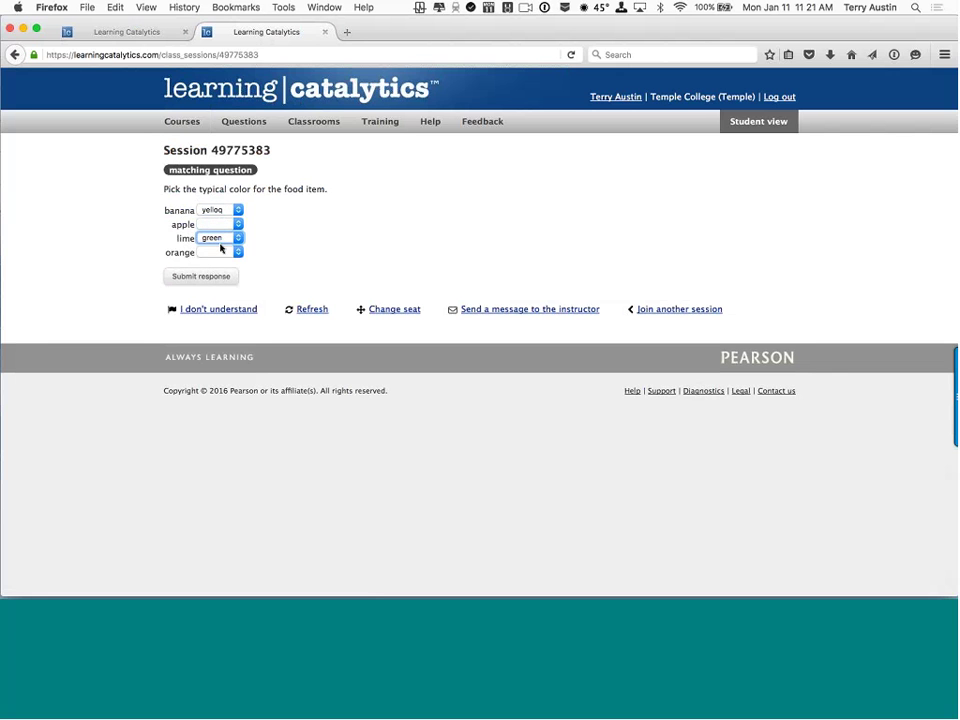
left_click(222, 252)
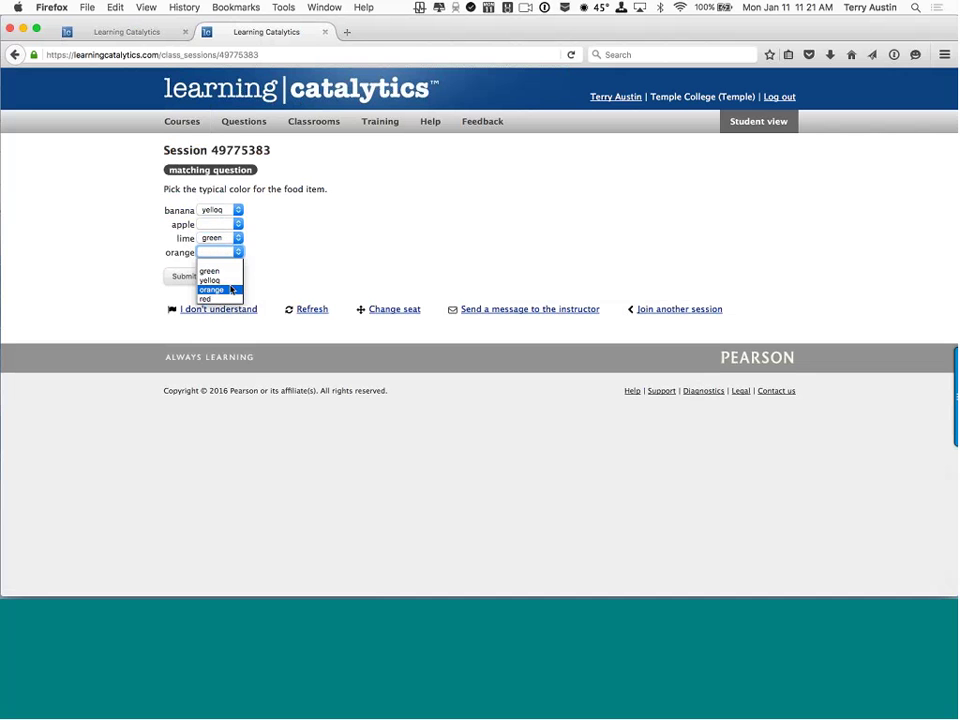
left_click(227, 282)
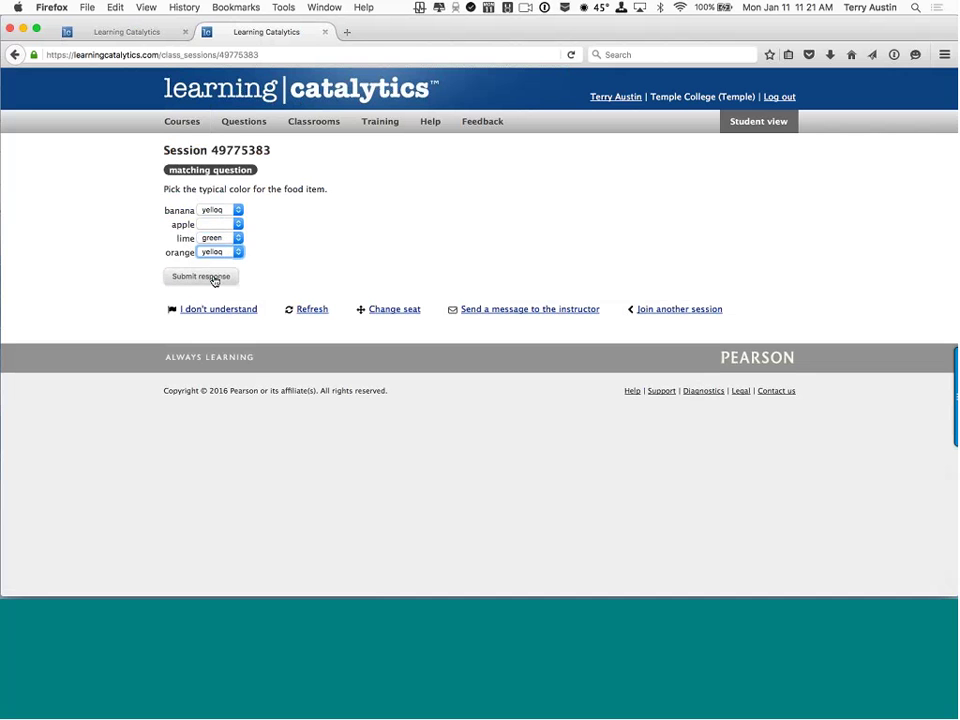
left_click(213, 280)
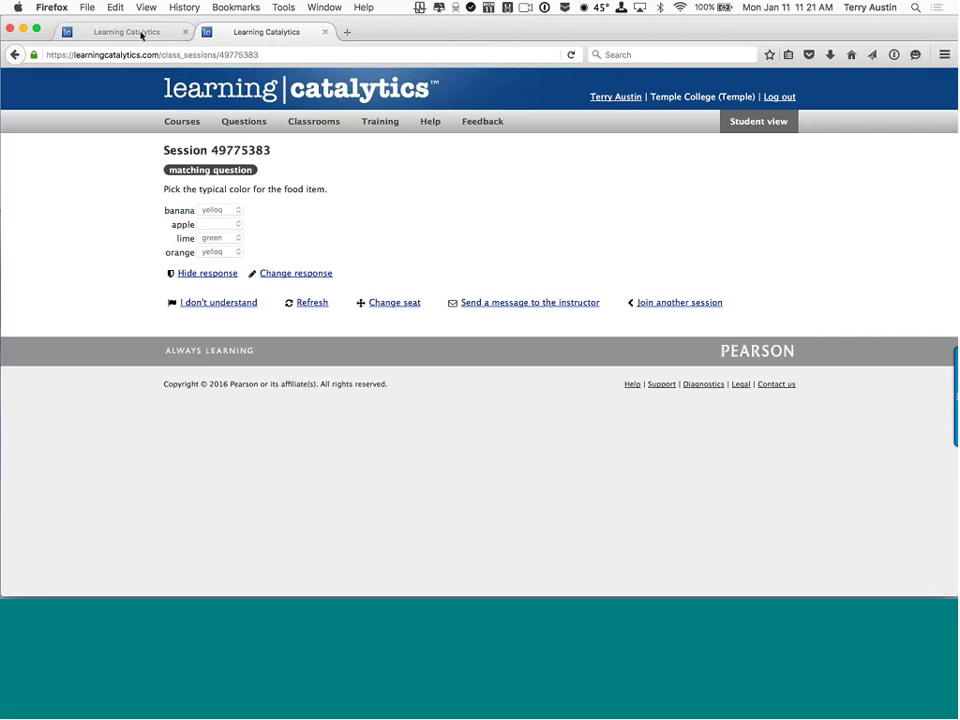
Revise the matching to banana yellow, apple red, lime green, orange yellow and resubmit.
left_click(141, 33)
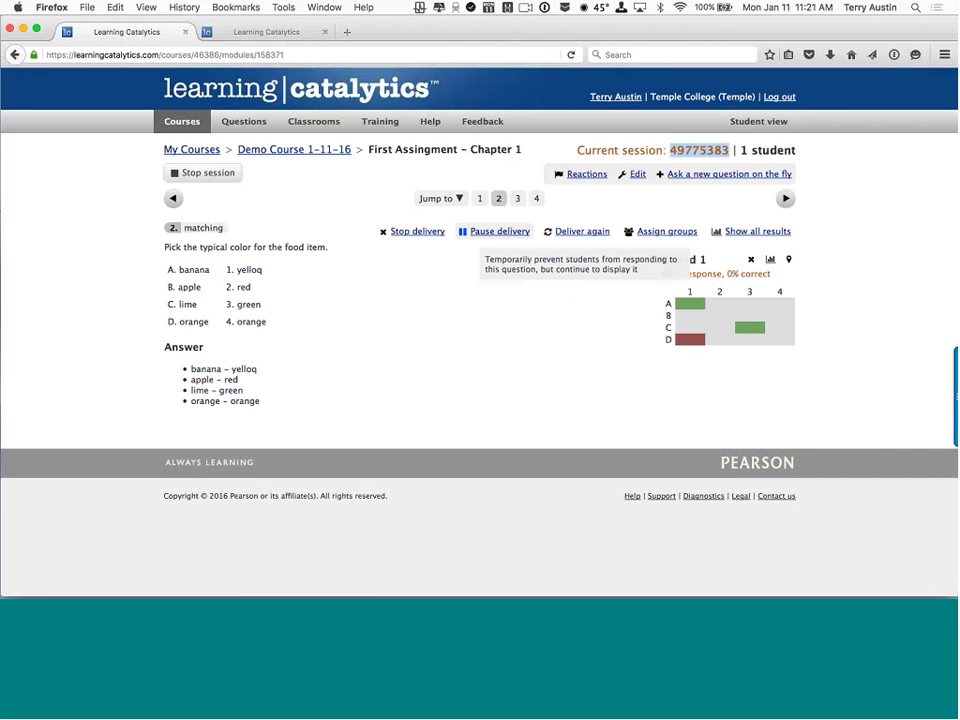
left_click(258, 32)
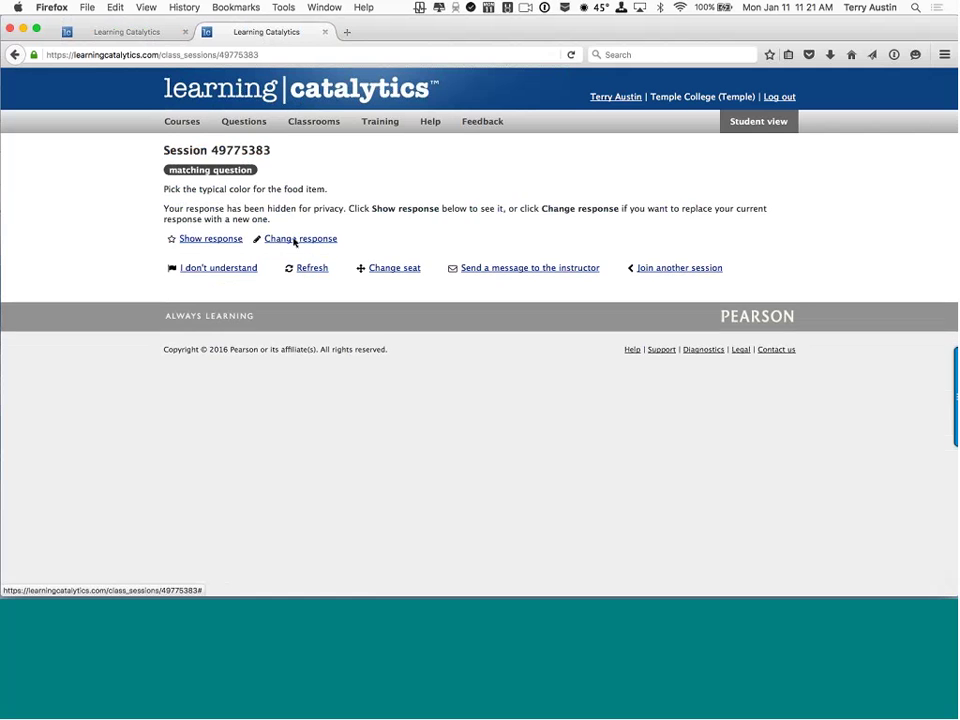
left_click(294, 240)
left_click(240, 212)
left_click(212, 245)
left_click(224, 226)
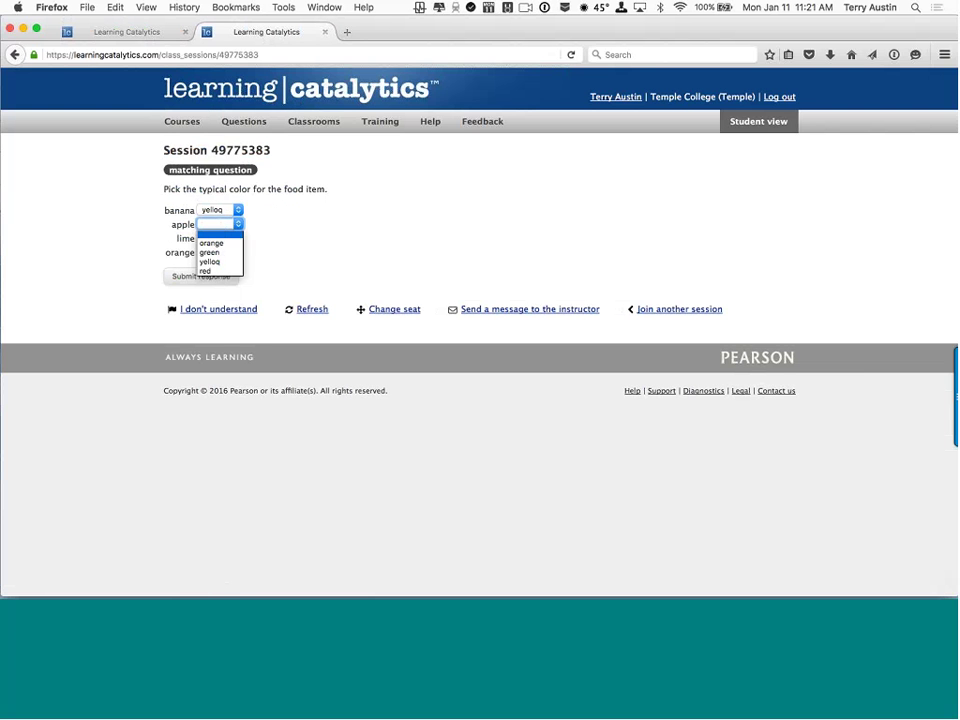
left_click(210, 271)
left_click(229, 240)
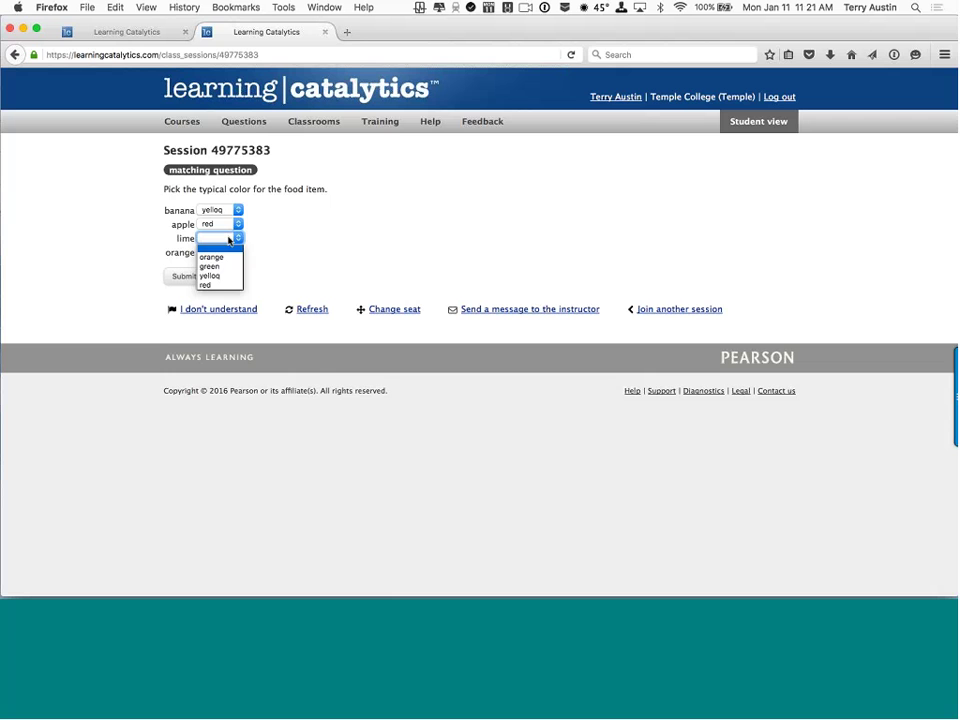
left_click(212, 266)
left_click(217, 253)
left_click(210, 292)
left_click(190, 280)
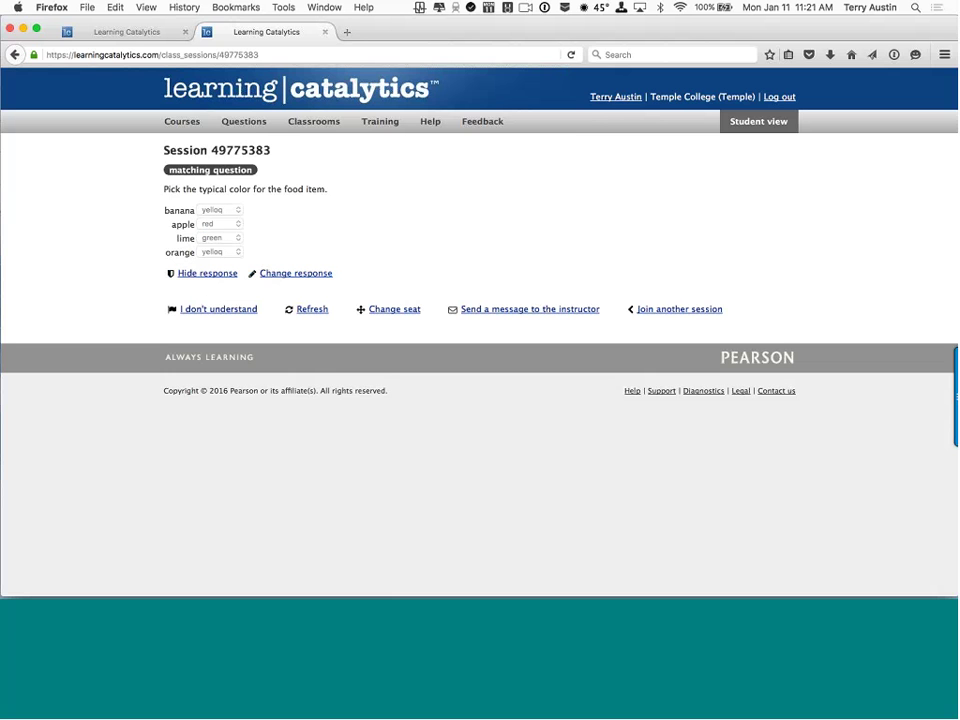
Review the 0%-correct results, stop question 2, and move to question 3.
left_click(153, 33)
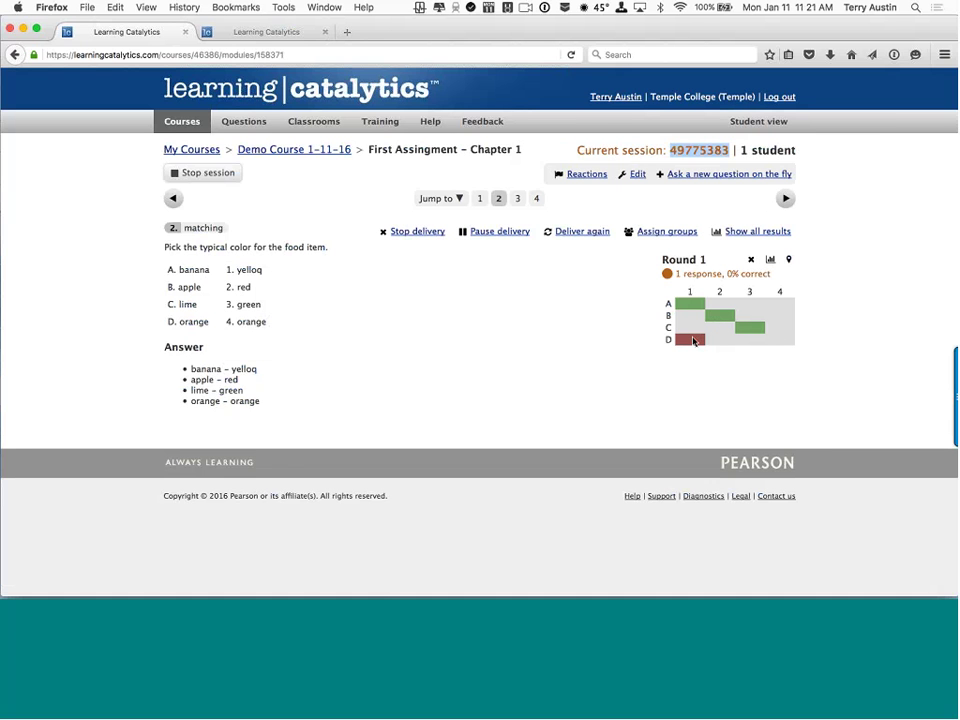
mouse_move(698, 347)
mouse_move(729, 331)
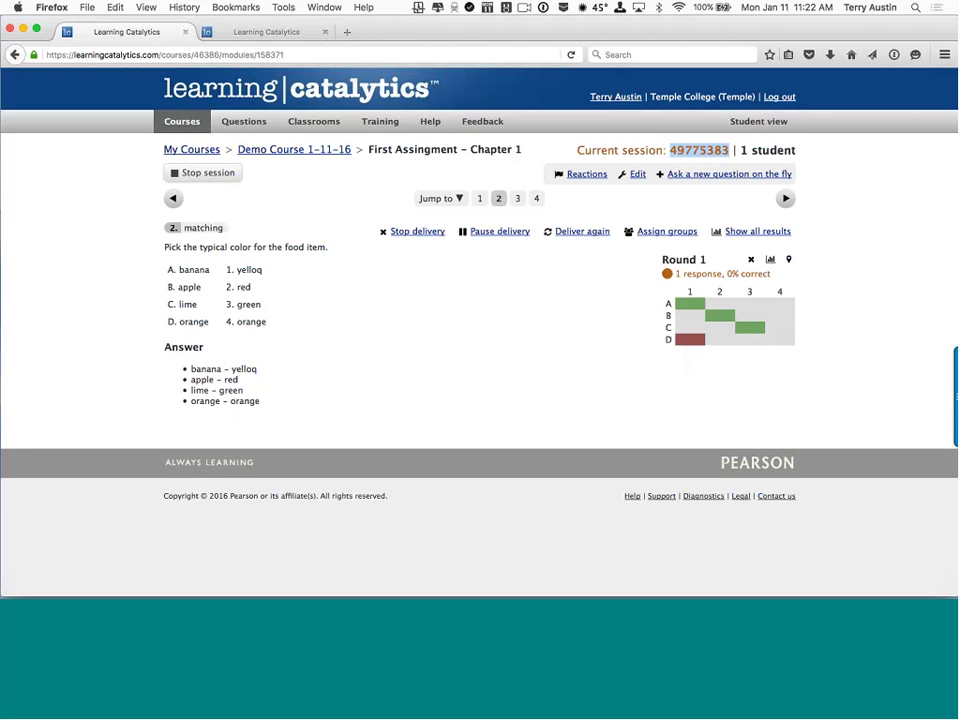
left_click(428, 234)
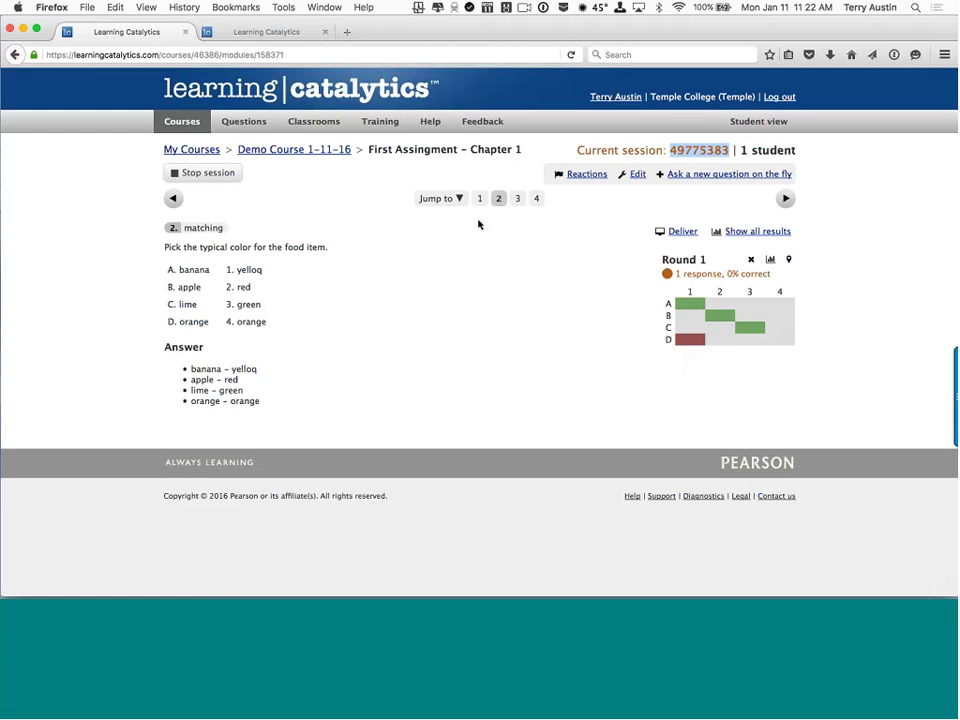
left_click(519, 198)
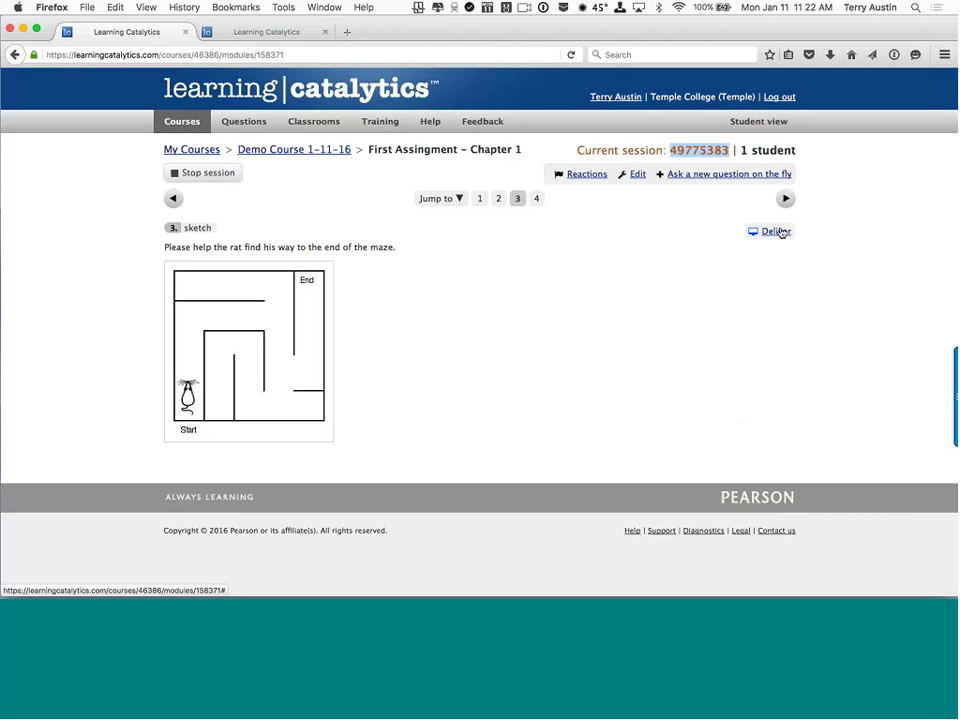
Deliver maze question 3 and submit a student sketch from the rat toward End.
left_click(778, 231)
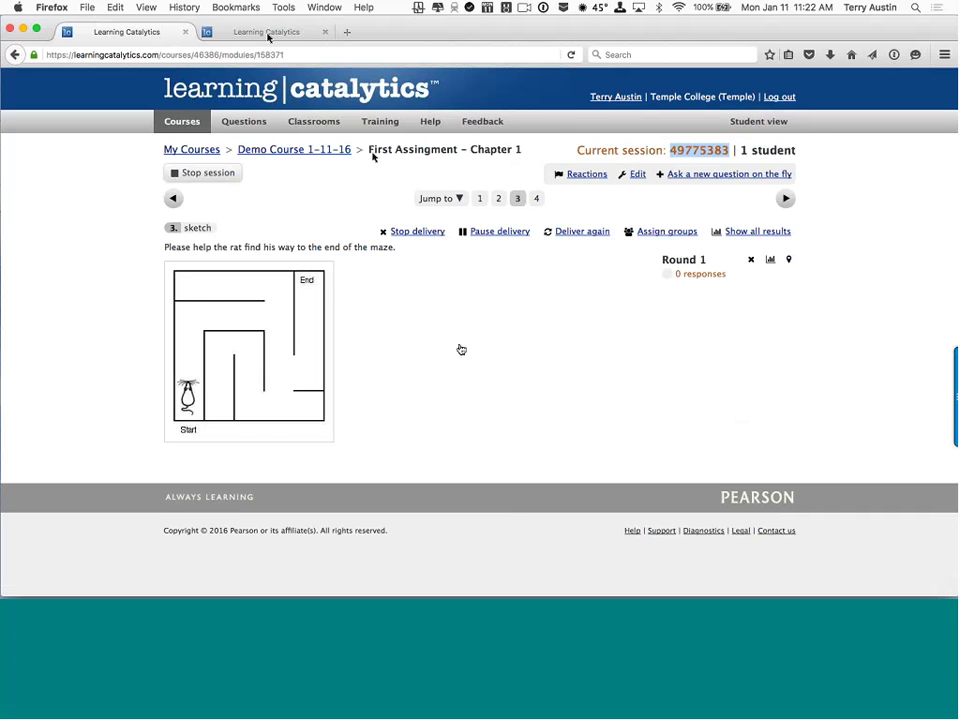
left_click(266, 31)
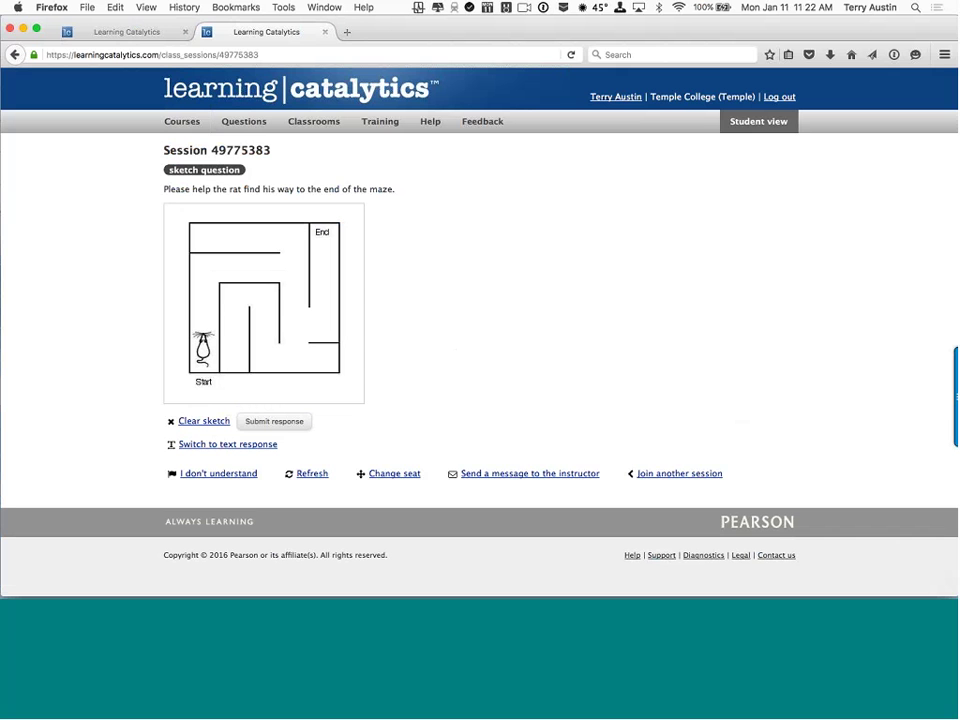
mouse_move(207, 322)
left_mouse_down()
mouse_move(229, 269)
mouse_move(314, 321)
mouse_move(327, 250)
left_mouse_up()
left_click(290, 422)
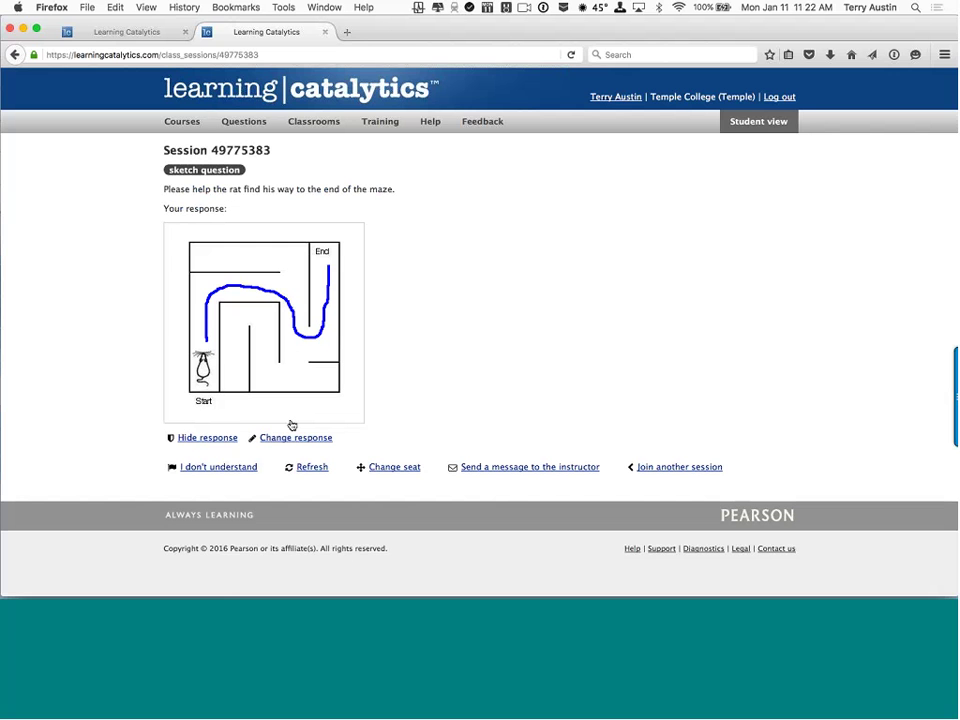
left_click(127, 32)
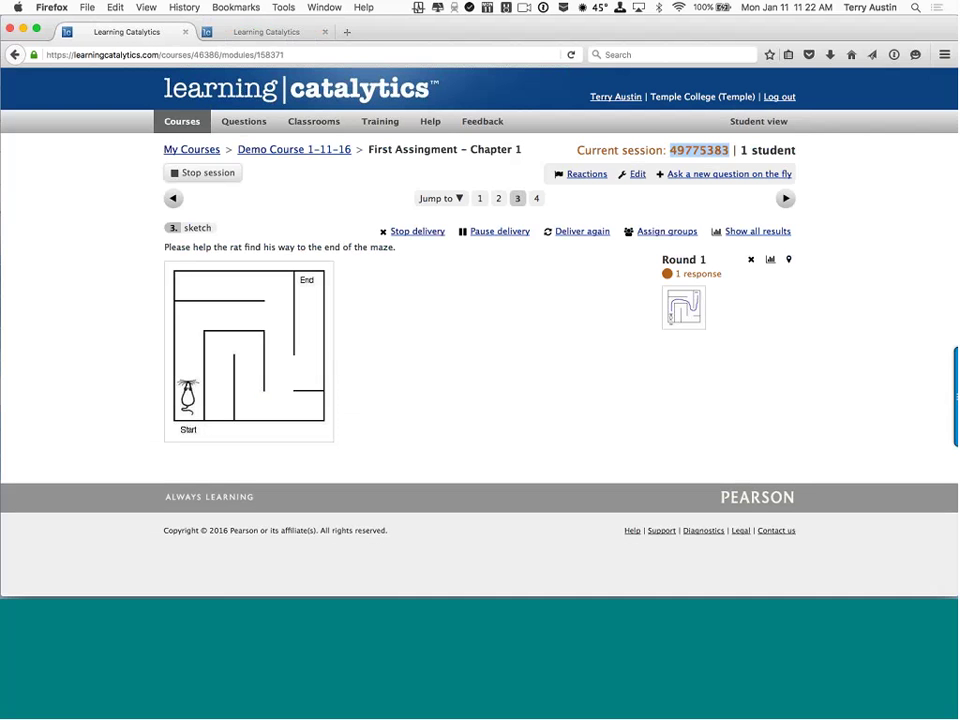
Reopen the student's maze answer, clear the sketch, redraw the path, and resubmit.
mouse_move(685, 305)
left_click(245, 30)
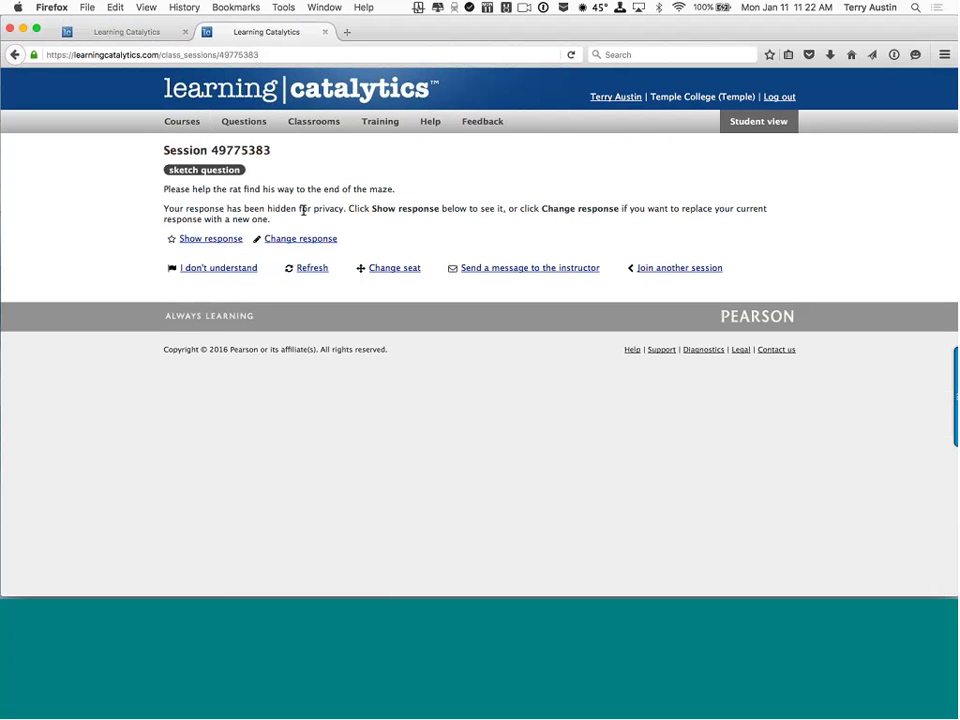
left_click(303, 246)
mouse_move(200, 312)
left_mouse_down()
mouse_move(244, 281)
mouse_move(258, 285)
mouse_move(265, 265)
mouse_move(212, 235)
mouse_move(248, 313)
left_mouse_up()
left_click(204, 424)
left_click_drag(280, 240, 286, 292)
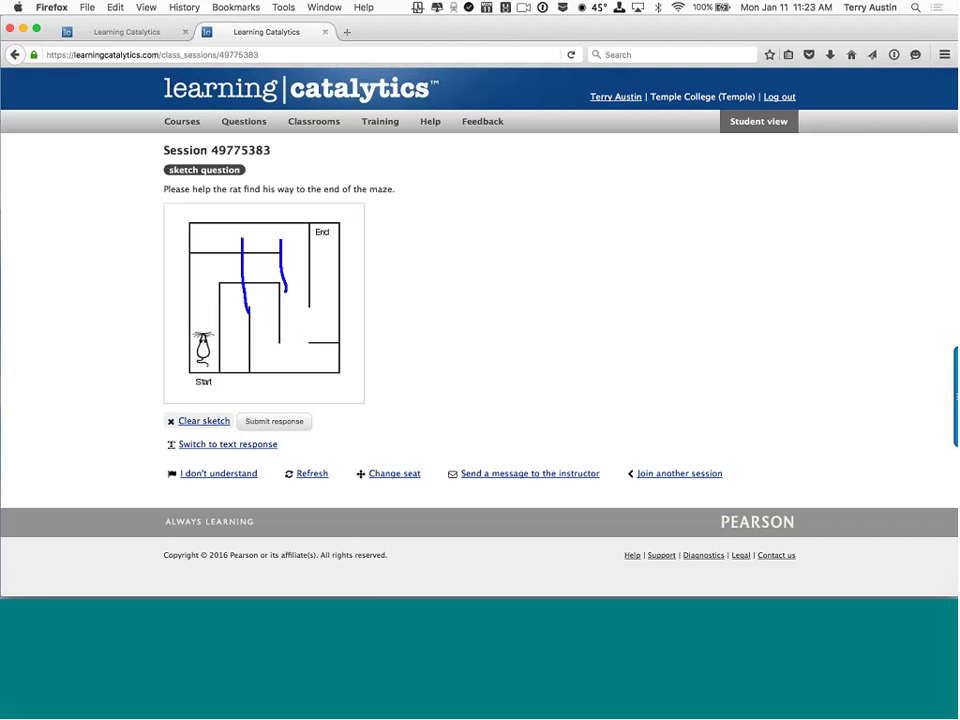
left_click_drag(202, 313, 308, 293)
left_click(275, 421)
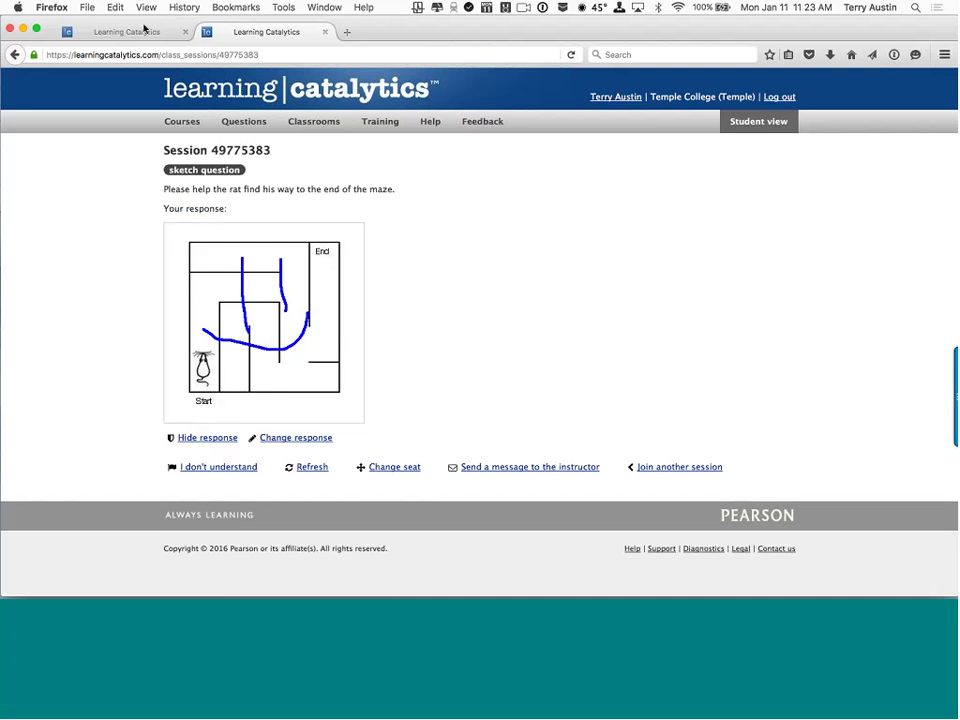
left_click(143, 30)
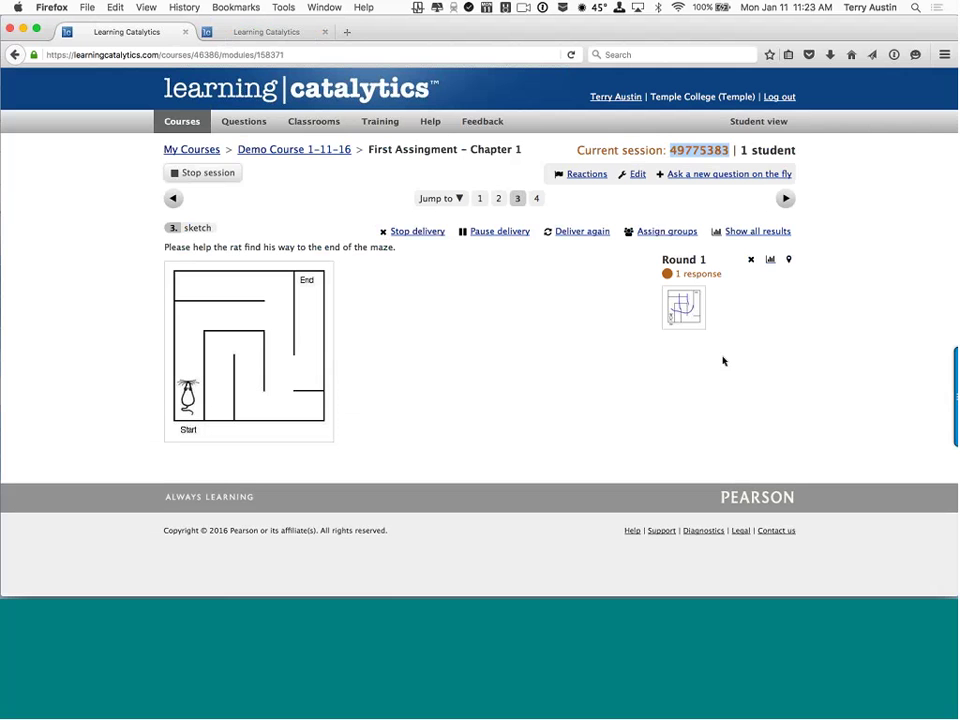
Stop delivery of maze question 3.
left_click(418, 232)
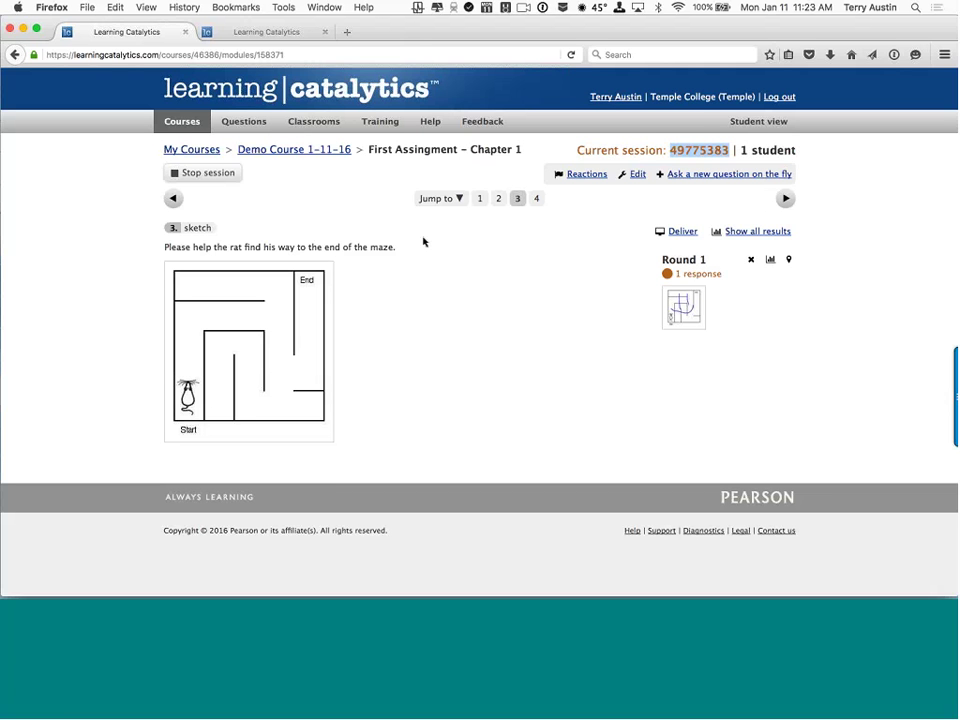
Create an on-the-fly Region question with prompt 'Please touch/click on a a femur in this image of a skeleton.'.
left_click(747, 176)
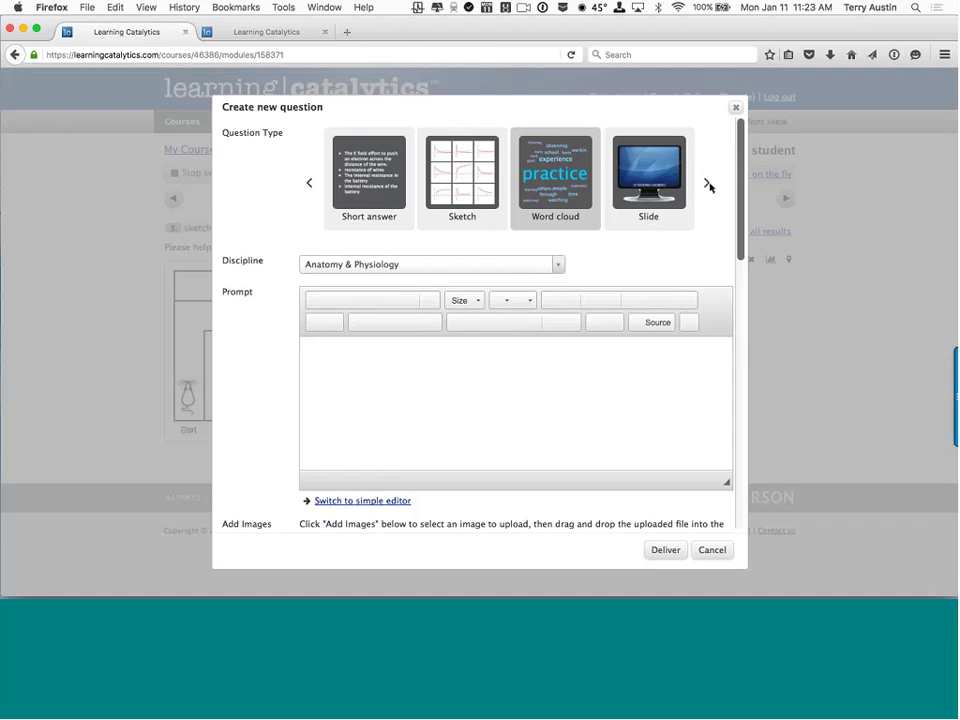
left_click(735, 107)
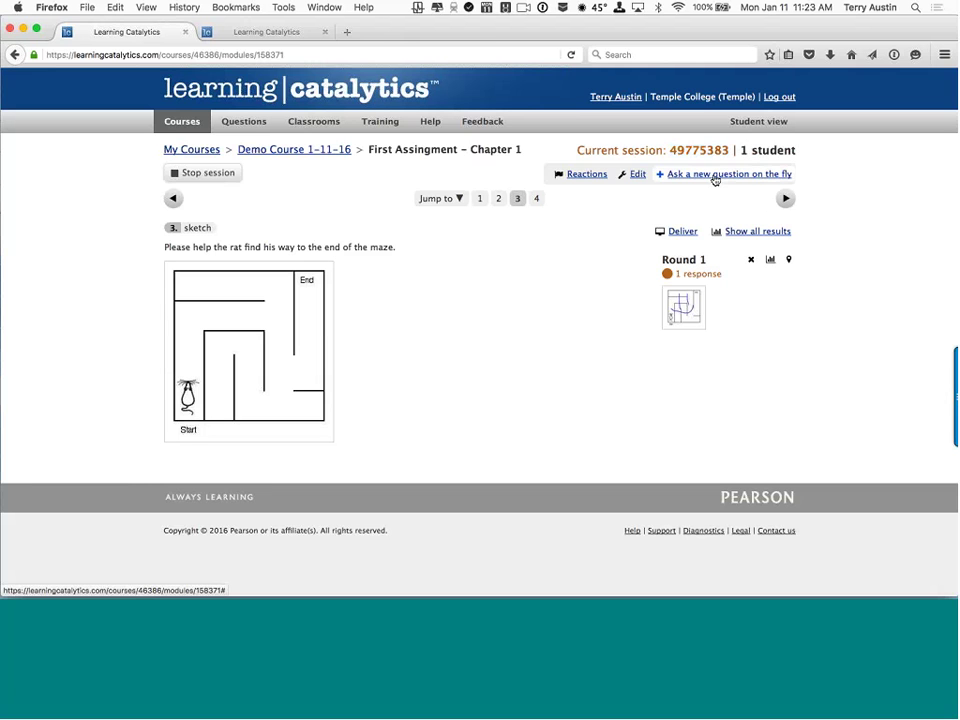
left_click(718, 176)
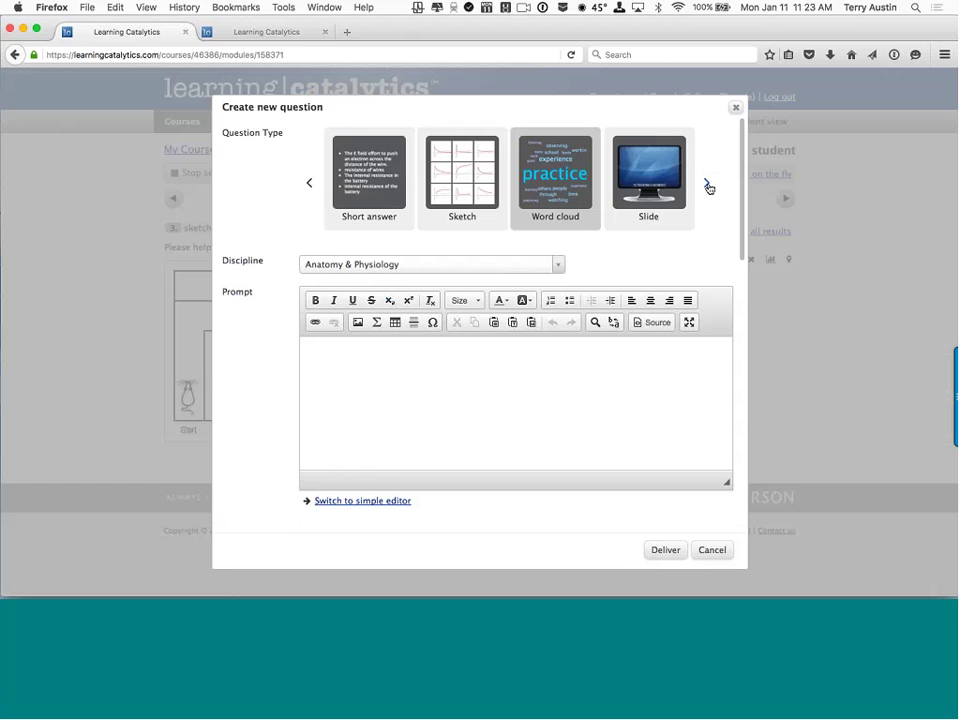
left_click(707, 184)
left_click(707, 185)
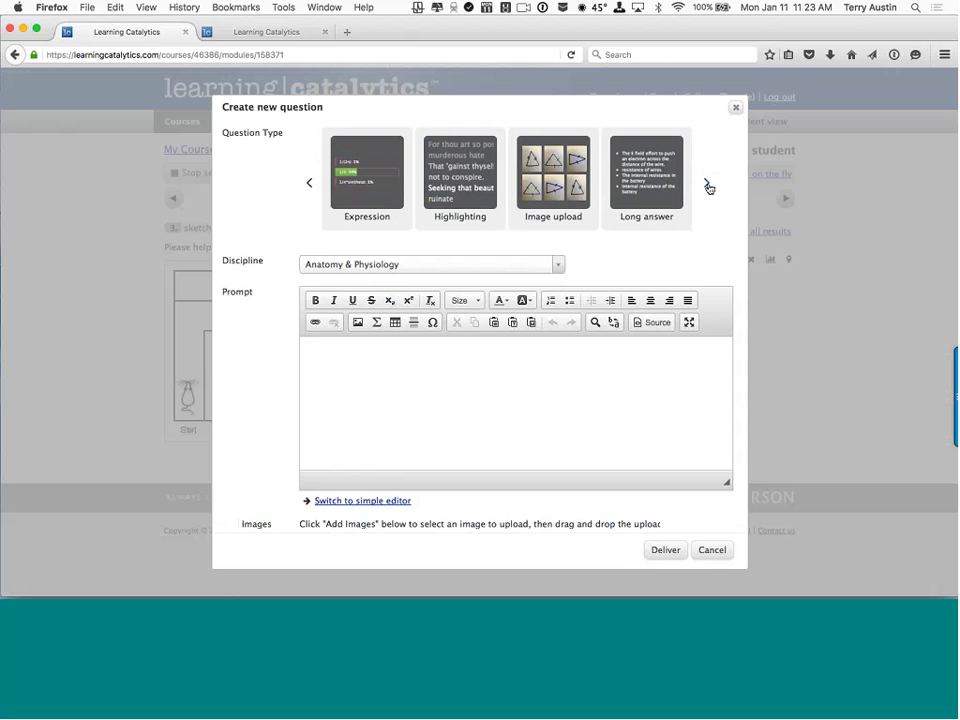
left_click(707, 185)
left_click(707, 185)
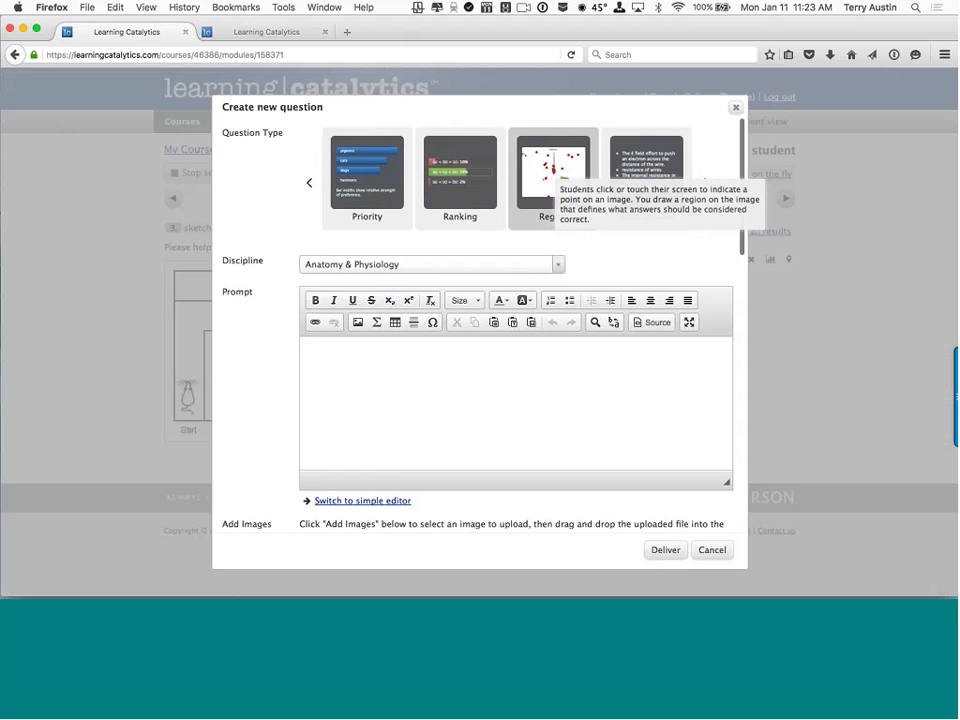
left_click(556, 173)
left_click(405, 379)
type("Please touch/c")
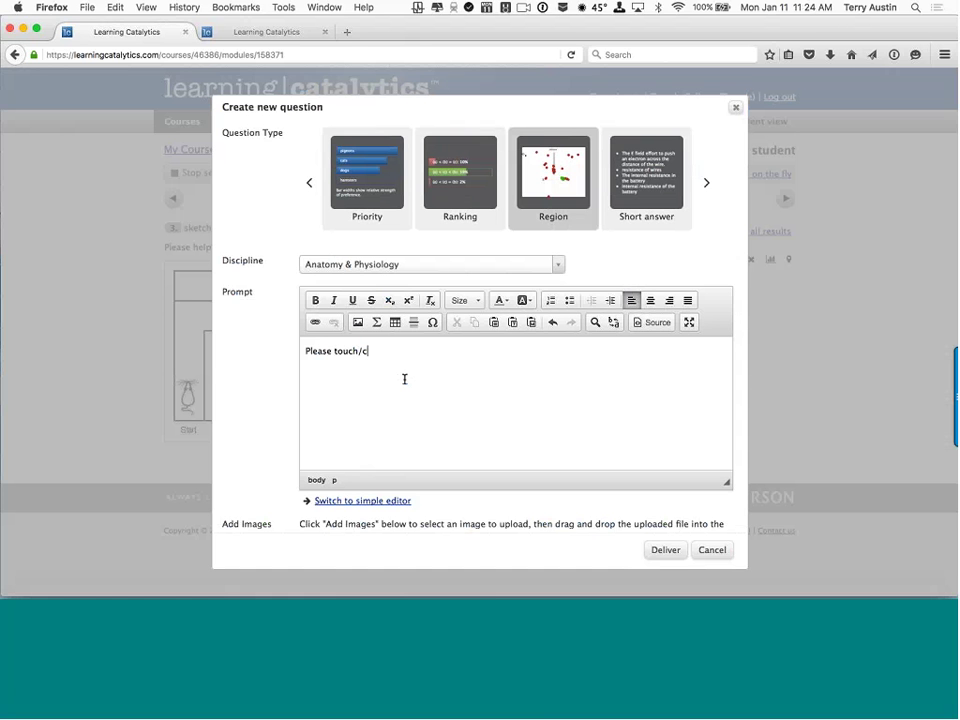
type("lick on a a femur in this image")
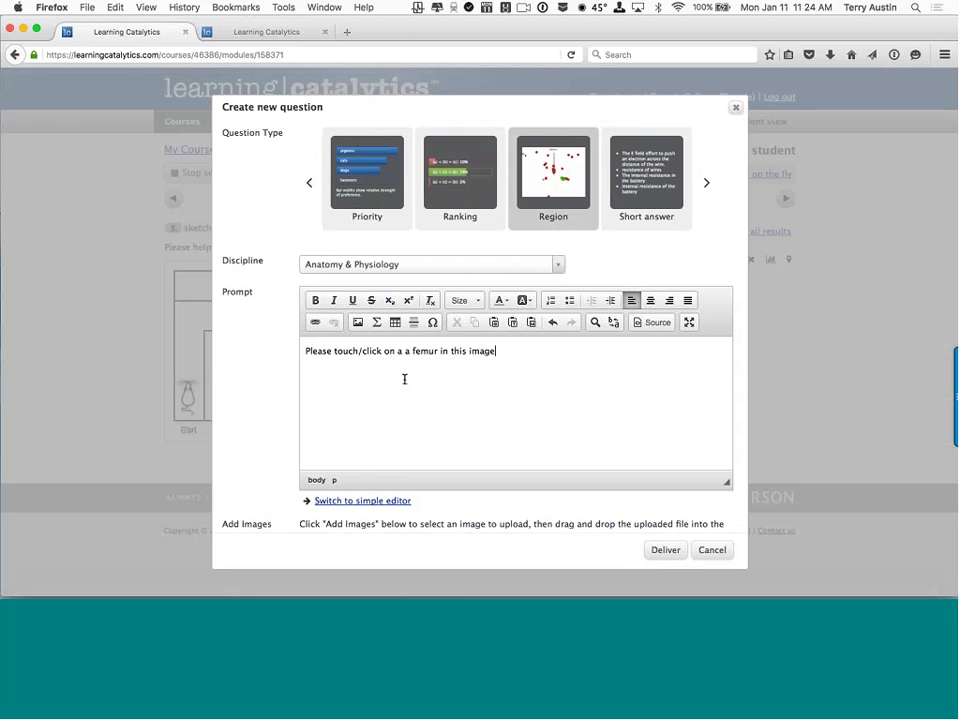
type(" of a skele")
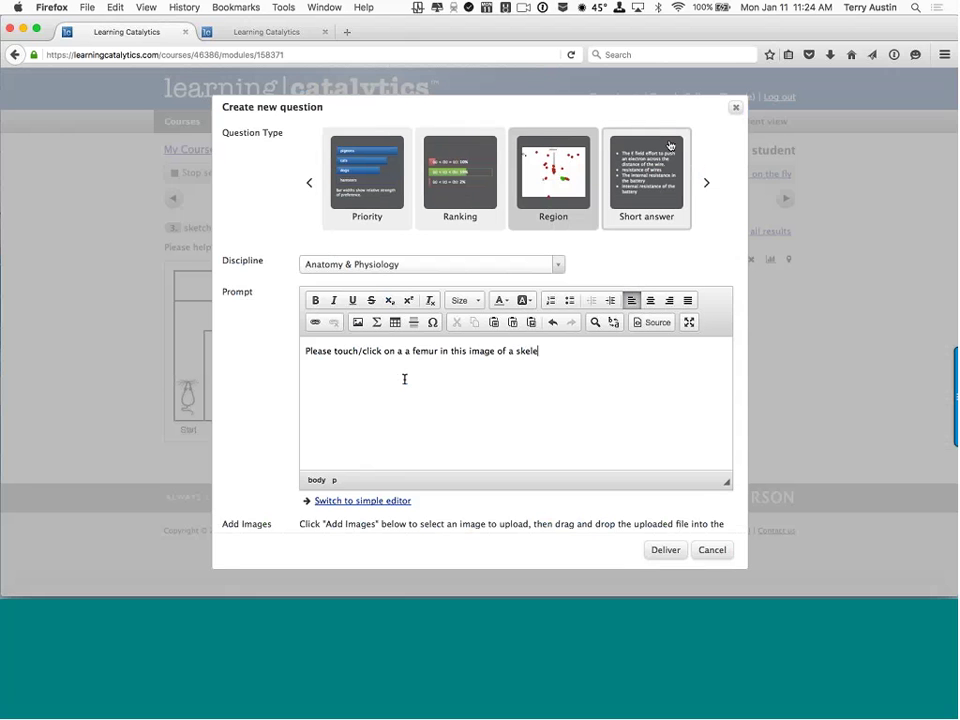
type("ton.")
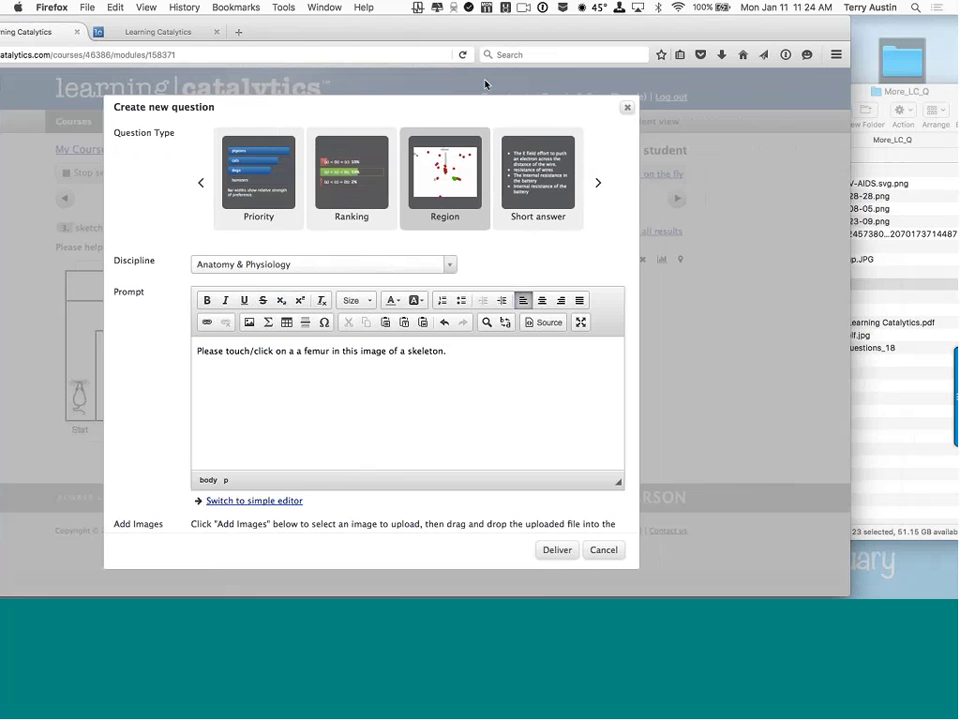
Drag skeleton.jpg from the More_LC_Q folder into the question as its background image.
scroll(297, 322, "down", 5)
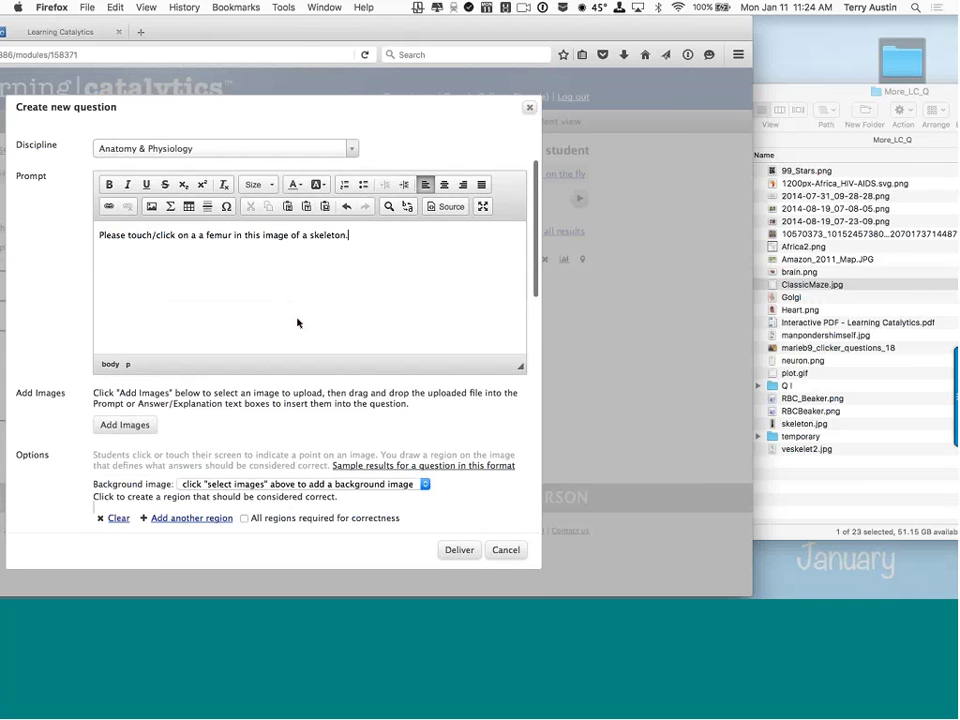
scroll(297, 322, "down", 1)
left_click(864, 520)
left_click(742, 109)
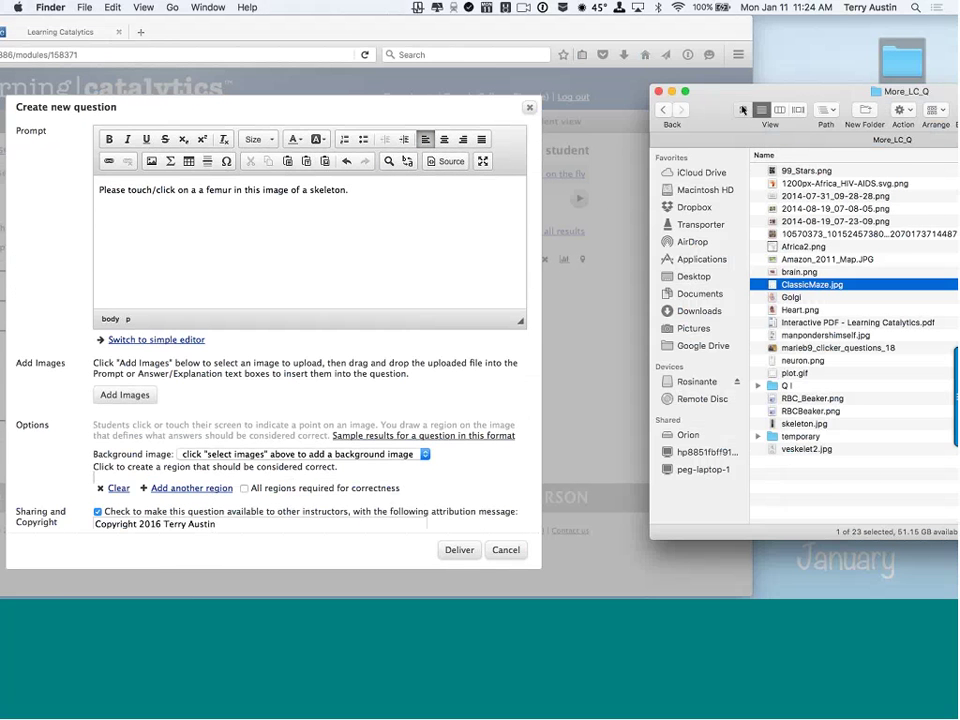
scroll(850, 340, "right", 3)
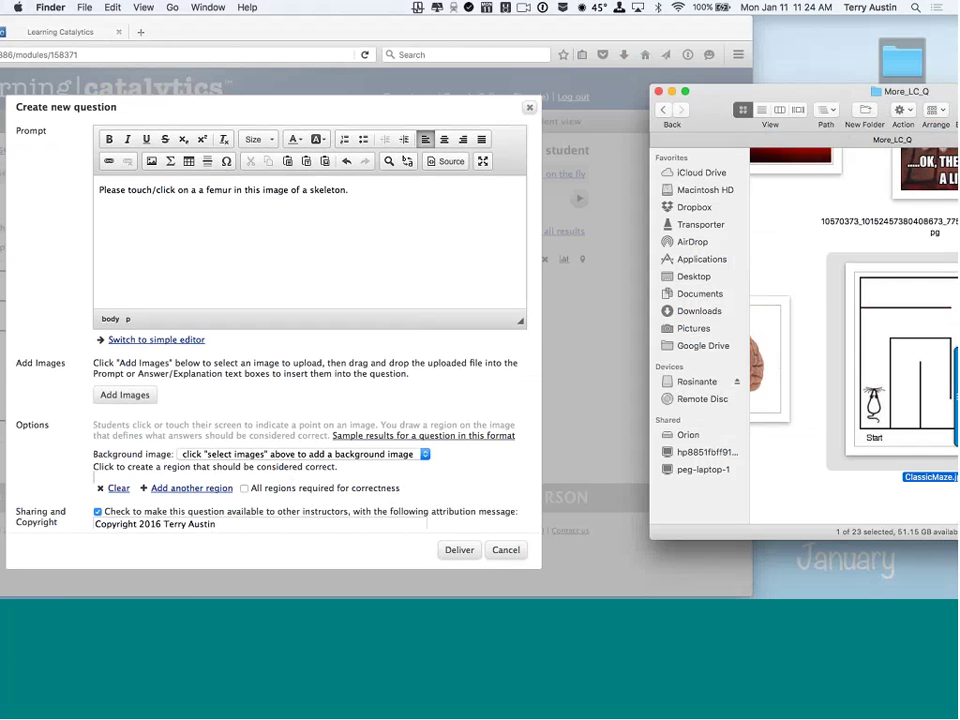
scroll(881, 414, "right", 3)
scroll(881, 414, "down", 5)
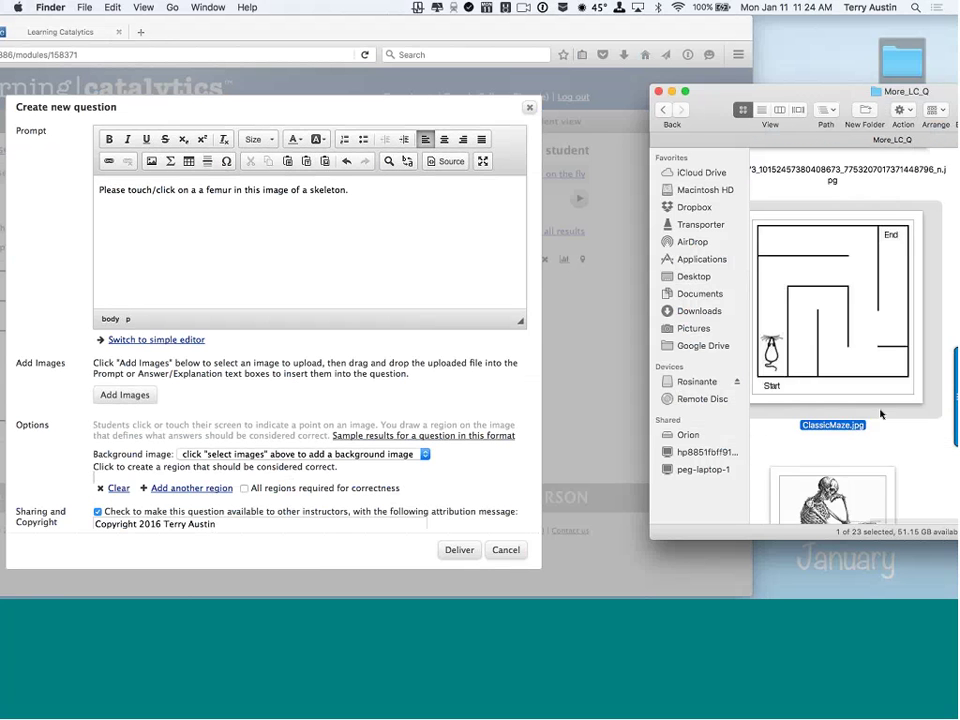
scroll(881, 414, "down", 10)
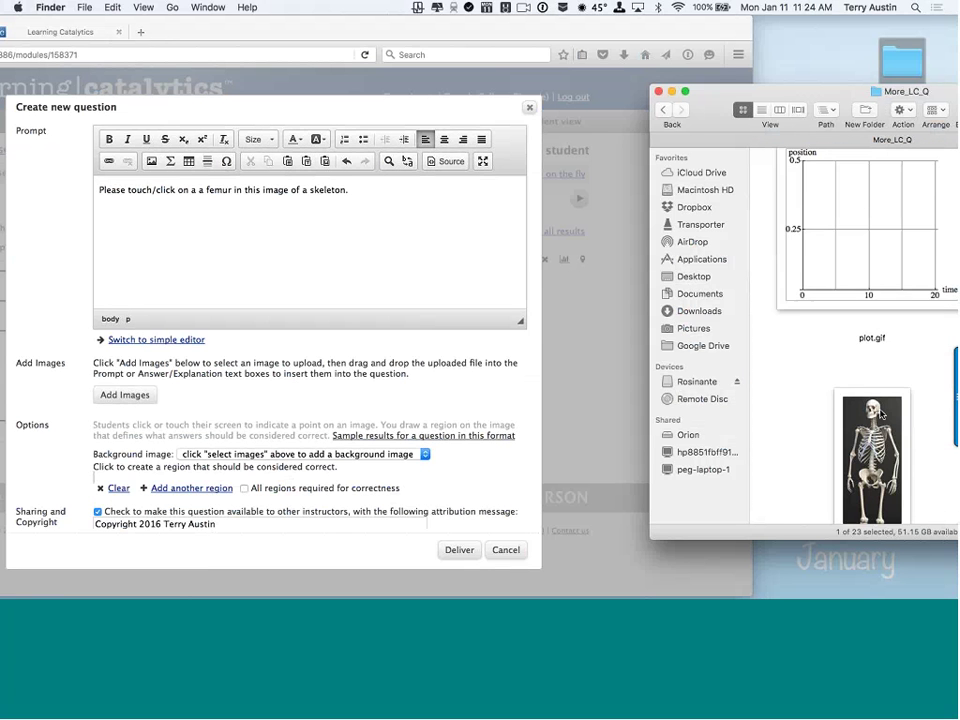
left_click_drag(881, 414, 130, 394)
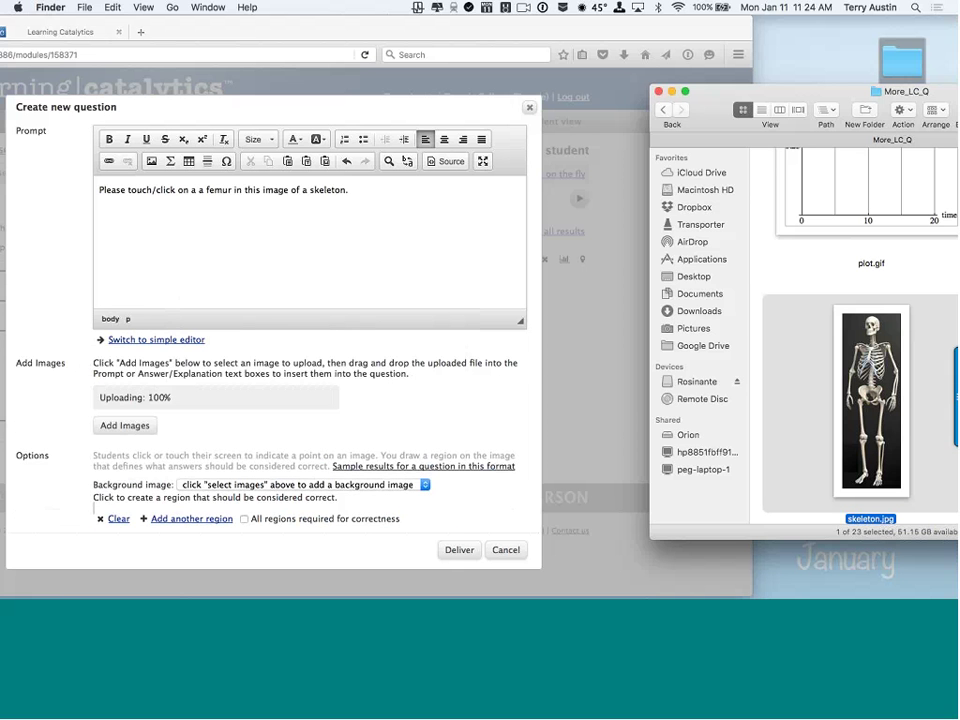
left_click(253, 28)
left_click_drag(349, 28, 524, 20)
scroll(464, 270, "down", 10)
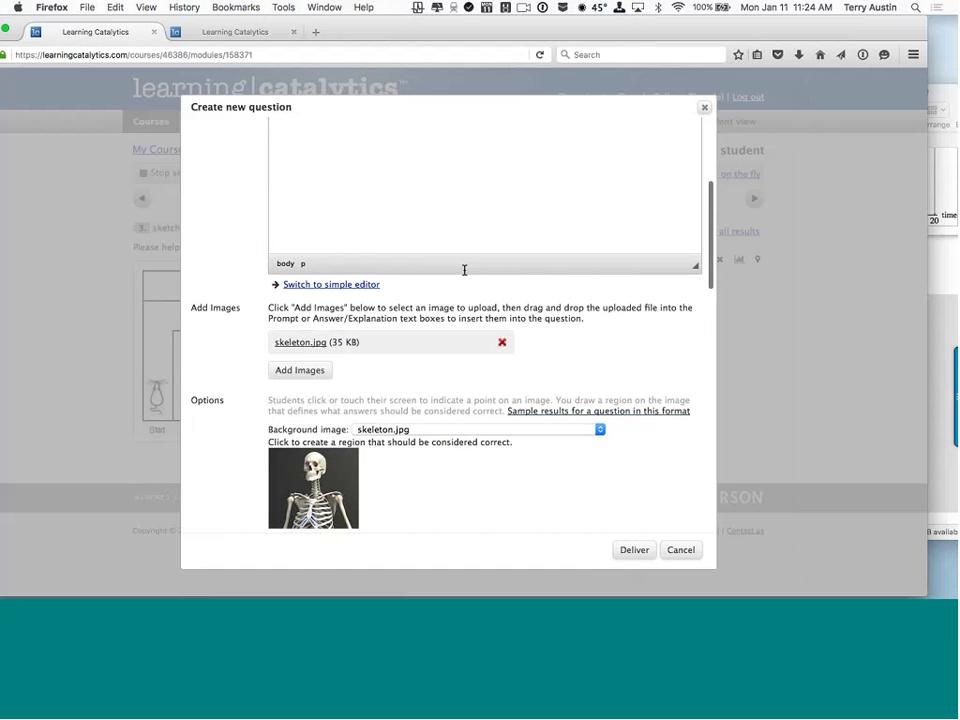
Outline the first femur as a correct answer region.
left_click(296, 247)
left_click(312, 256)
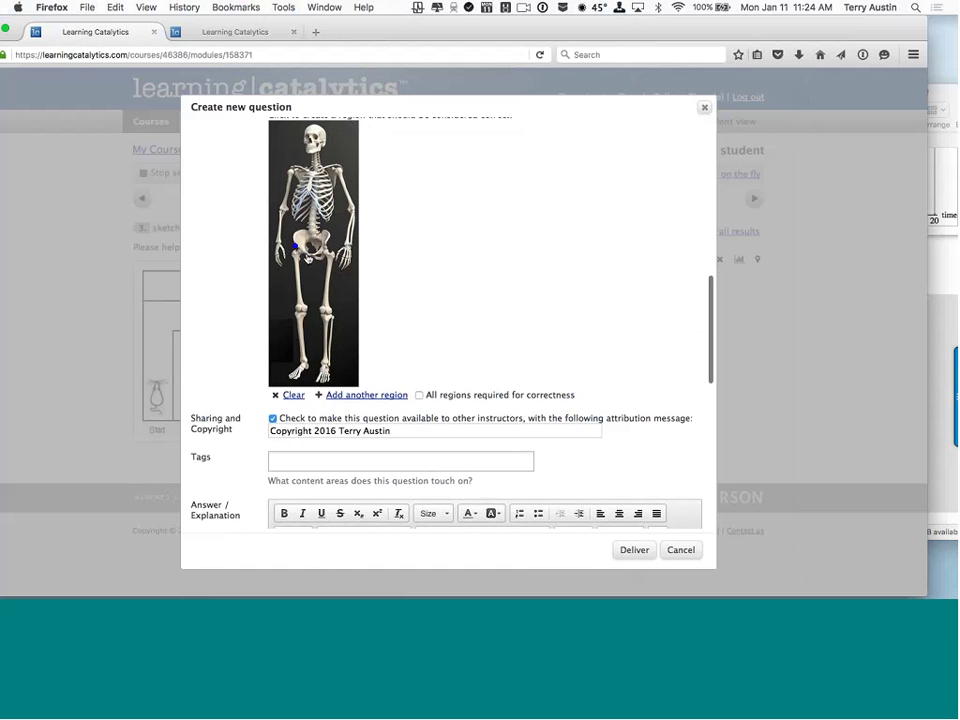
left_click(312, 310)
left_click(299, 313)
left_click(281, 251)
Add a second correct region around the other femur and deliver question 5.
left_click(357, 396)
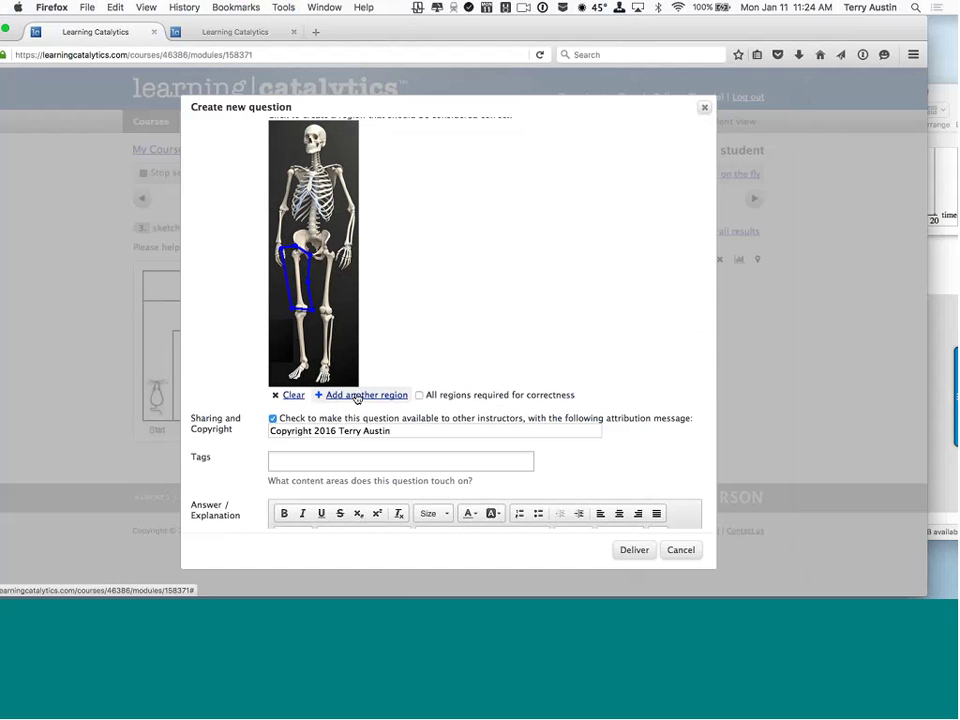
left_click(316, 312)
left_click(340, 311)
left_click(340, 248)
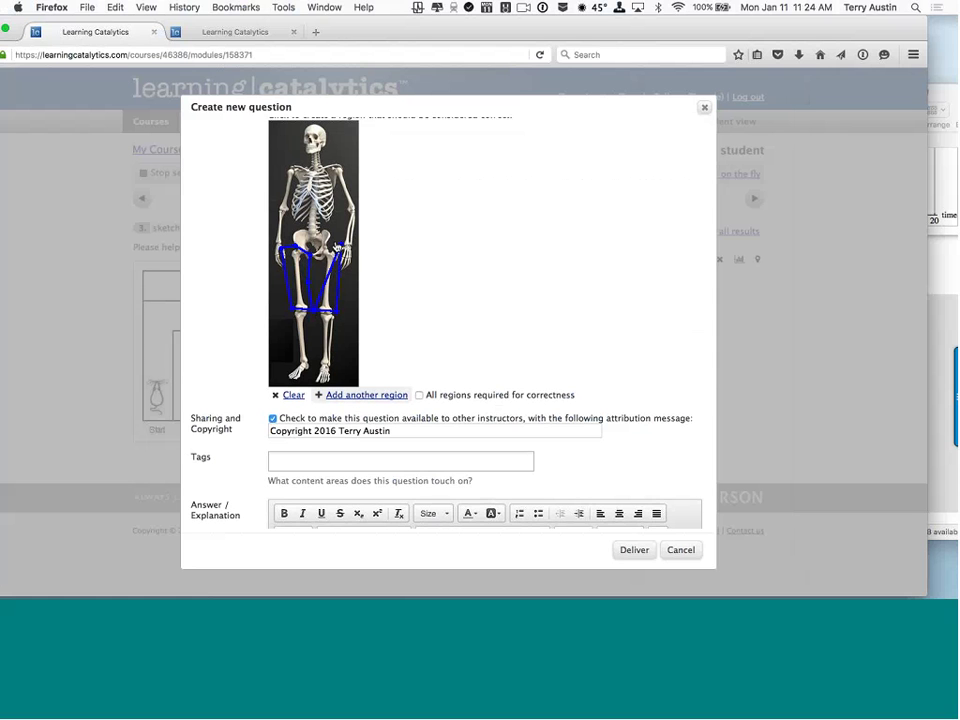
left_click(317, 252)
left_click(636, 550)
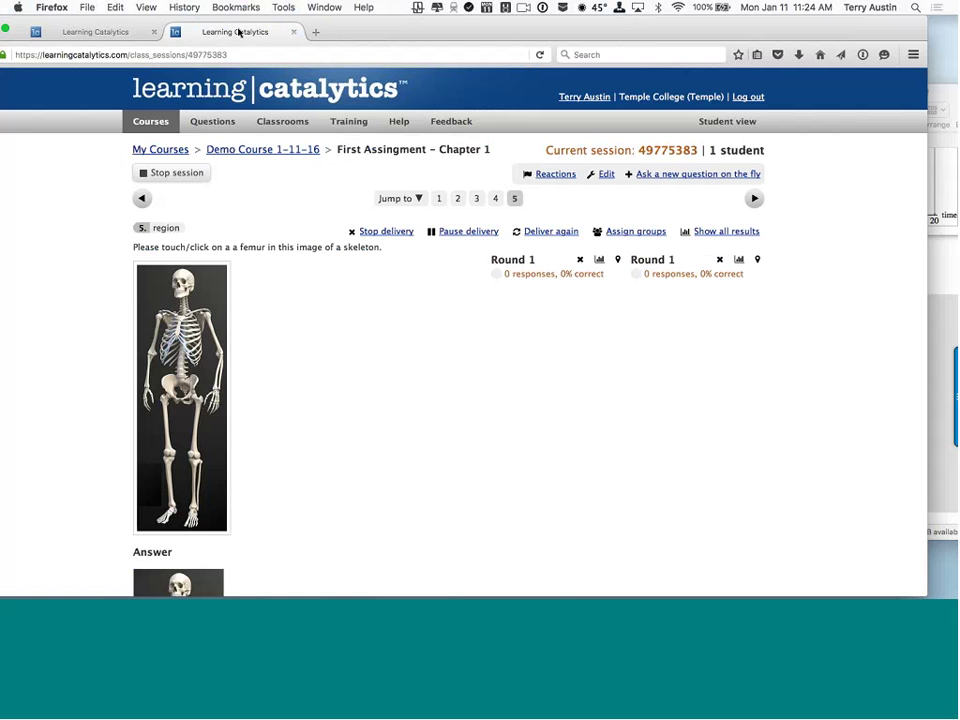
As the student, click a femur on the skeleton and submit the response.
left_click(239, 31)
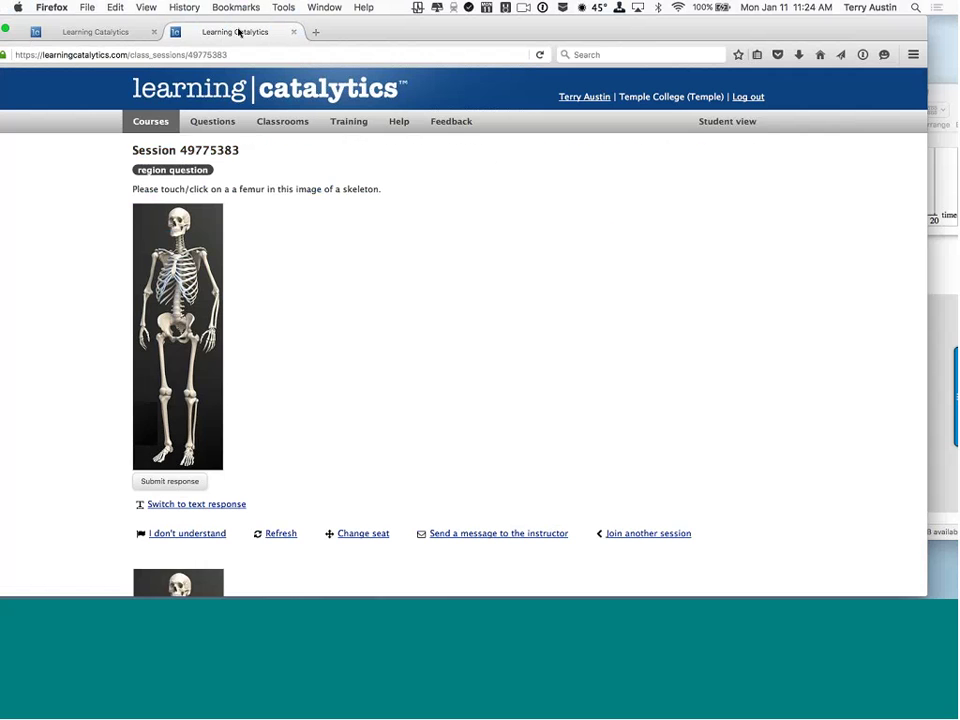
left_click(193, 352)
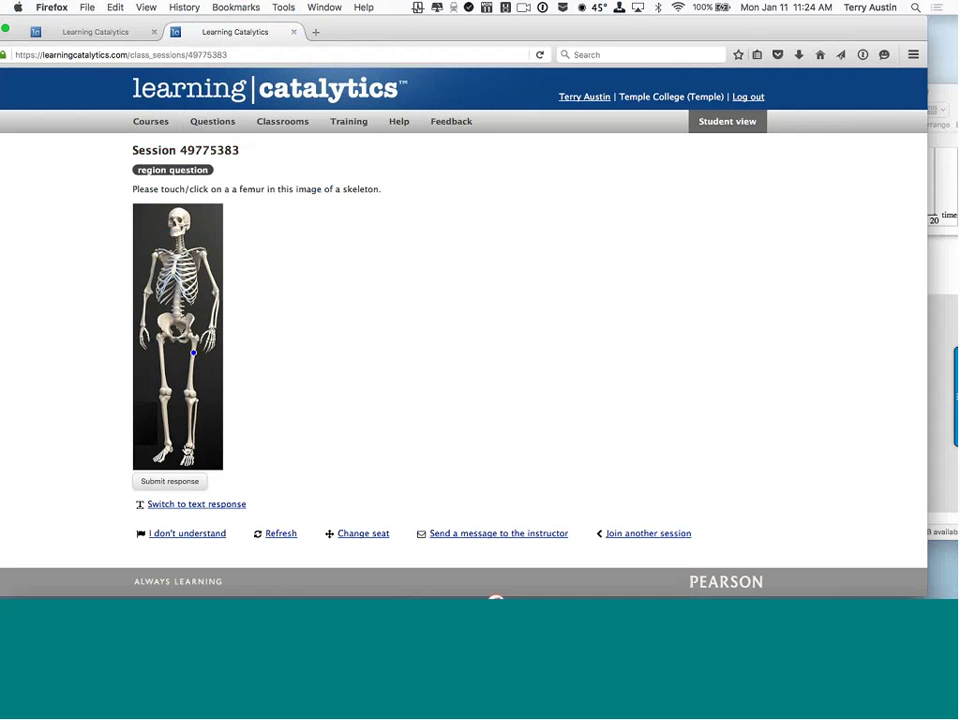
left_click(162, 486)
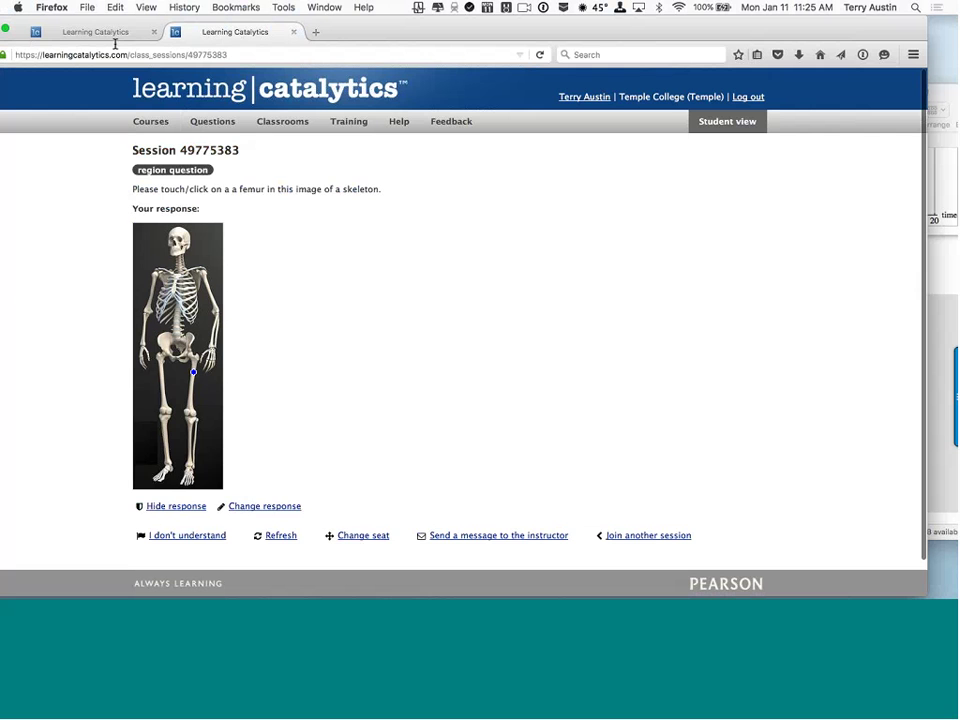
left_click(108, 33)
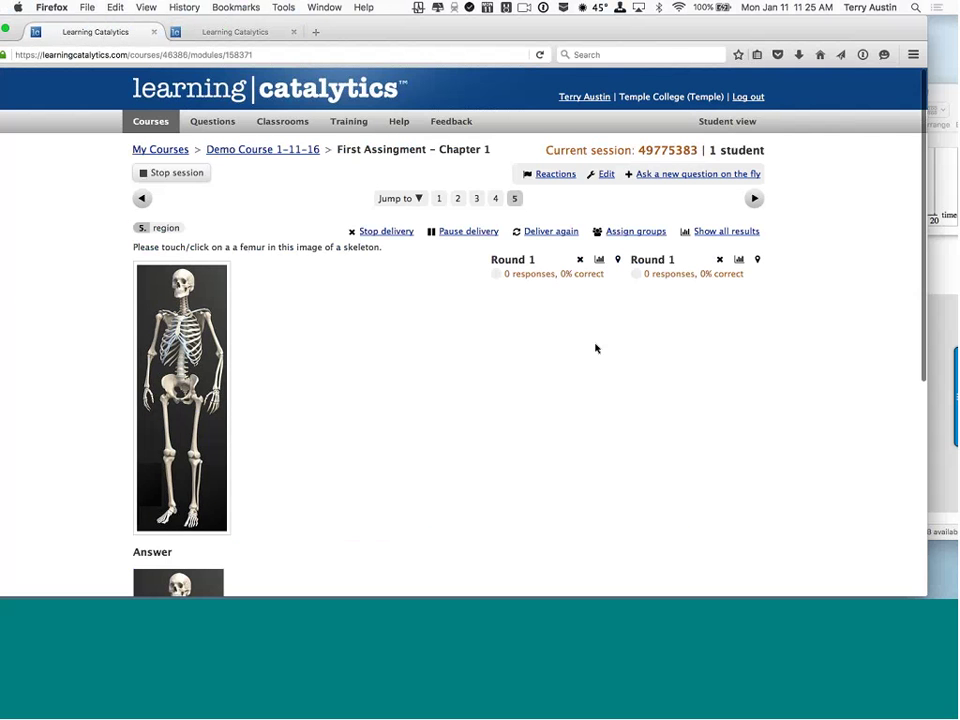
Remove one of the skeleton question's empty Round 1 result sets, cancelling once before confirming the deletion.
scroll(595, 348, "down", 2)
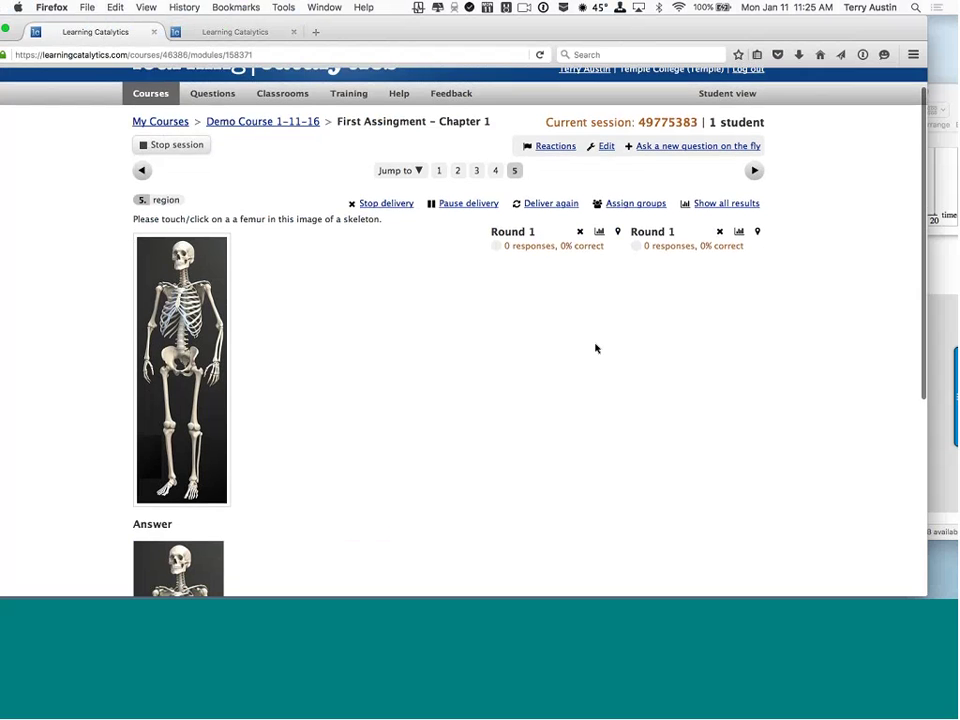
left_click(579, 225)
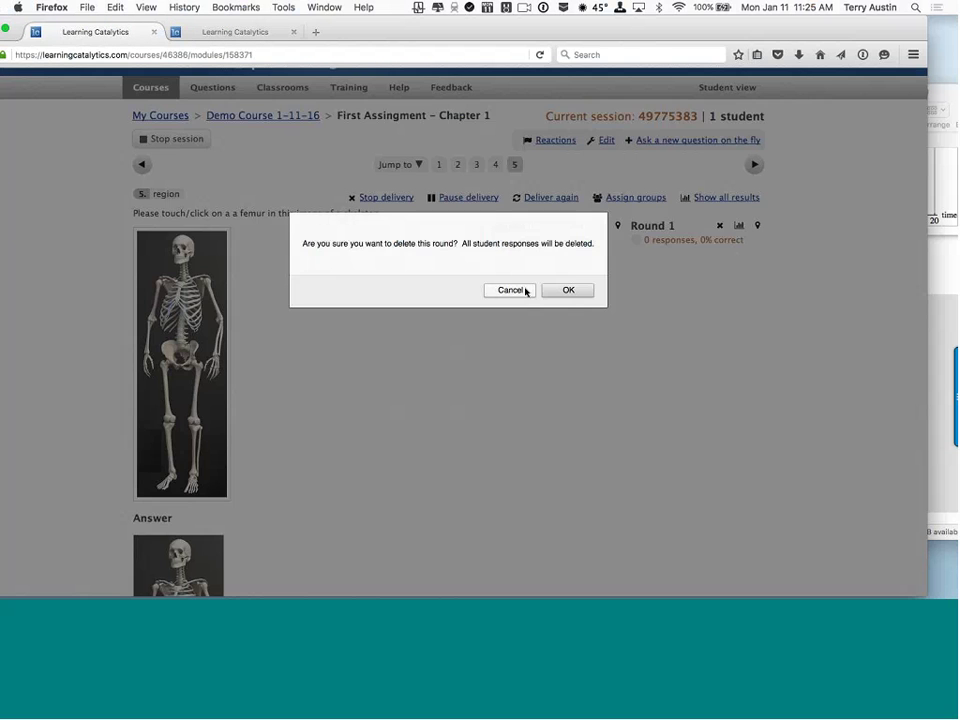
left_click(524, 290)
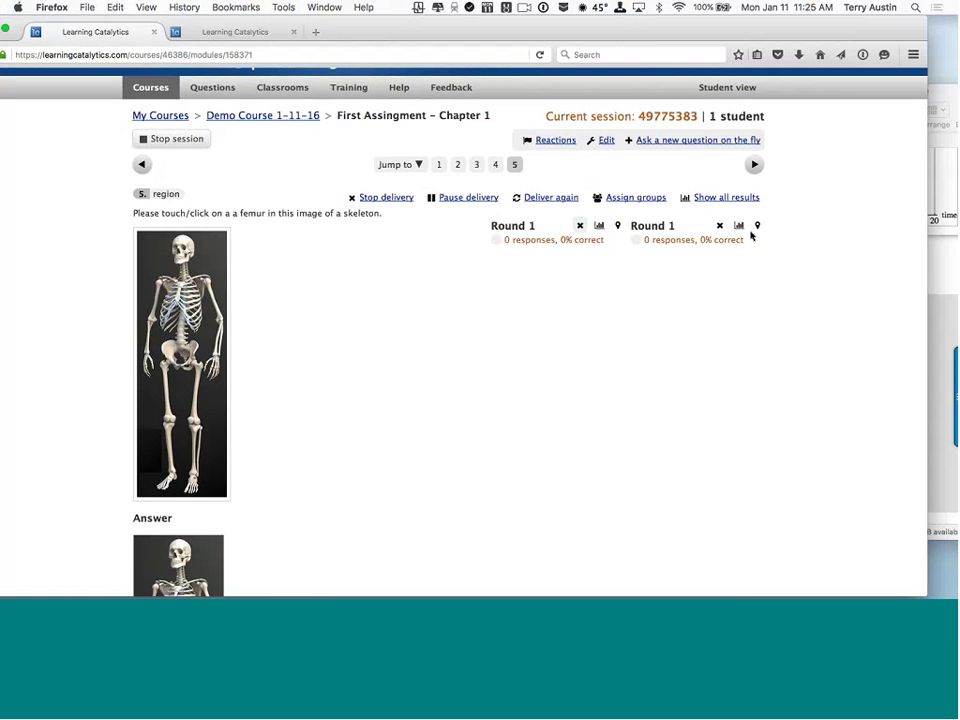
left_click(719, 225)
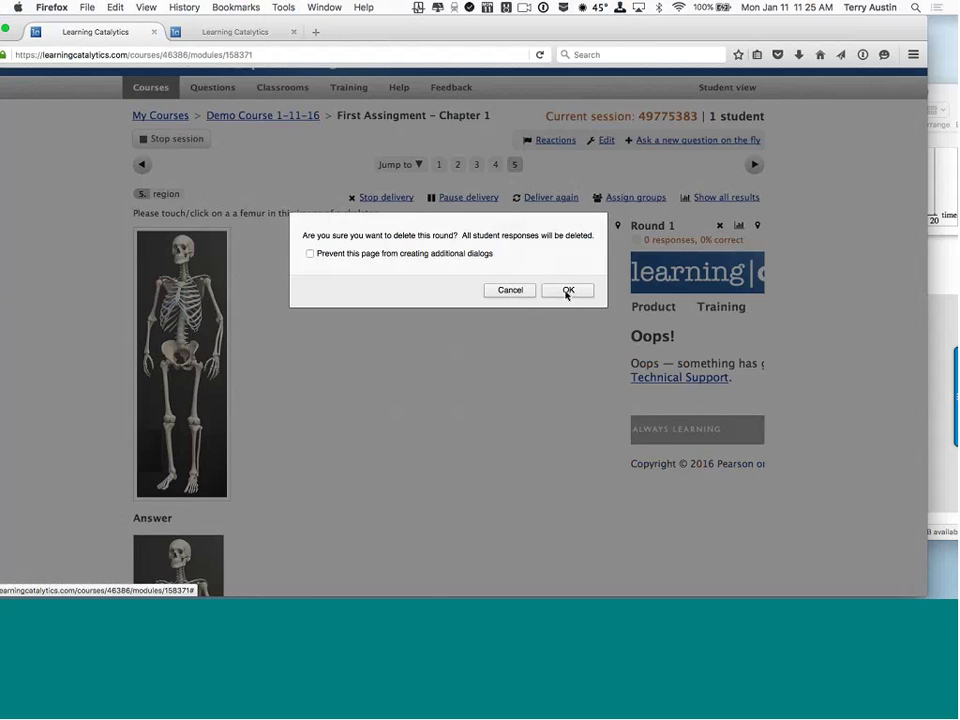
left_click(566, 291)
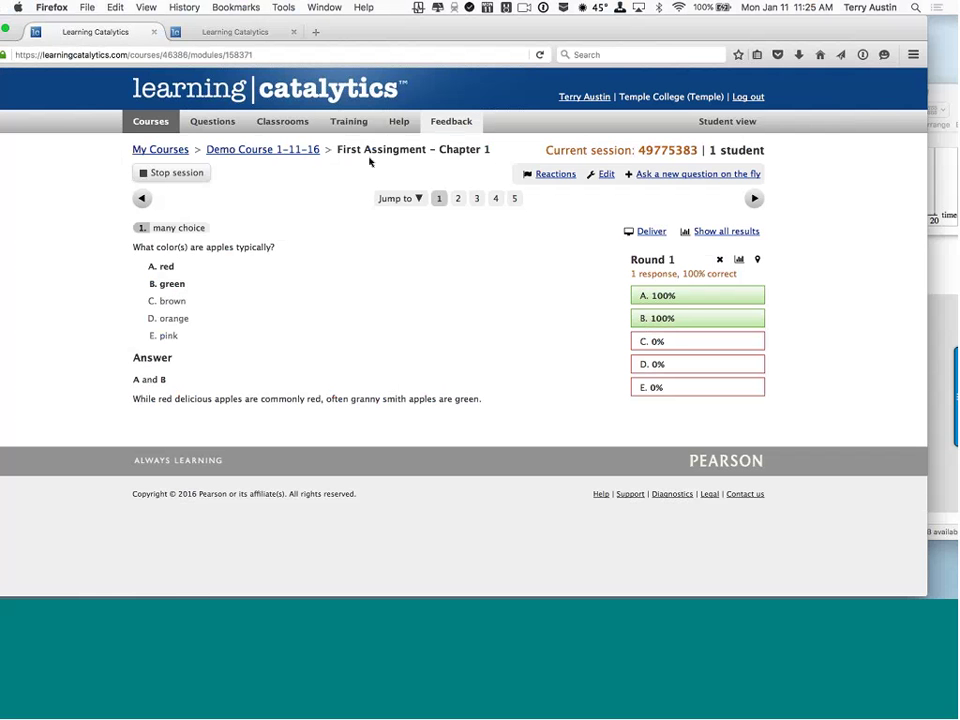
Deliver the apple colour question 1 again as Round 2, submit a student response, and return to the instructor view.
mouse_move(515, 205)
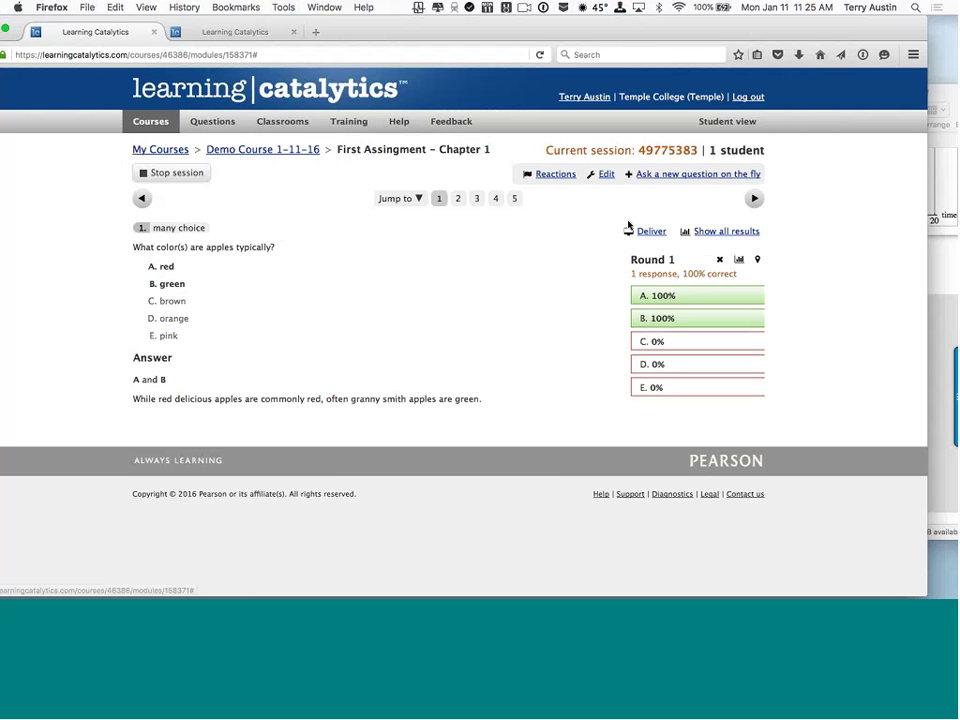
left_click(629, 229)
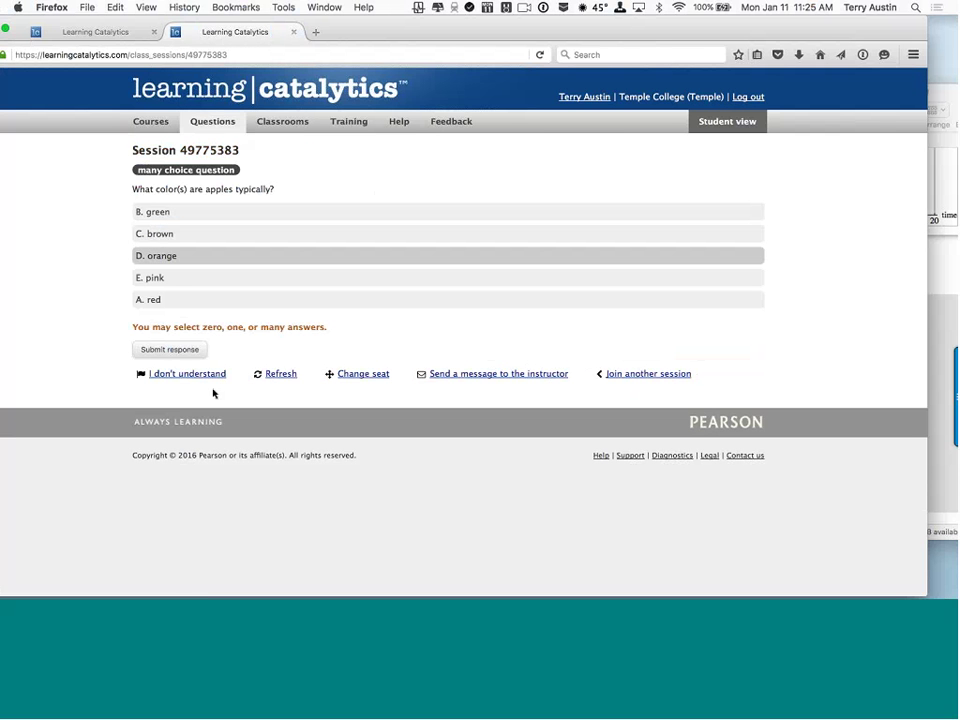
left_click(184, 349)
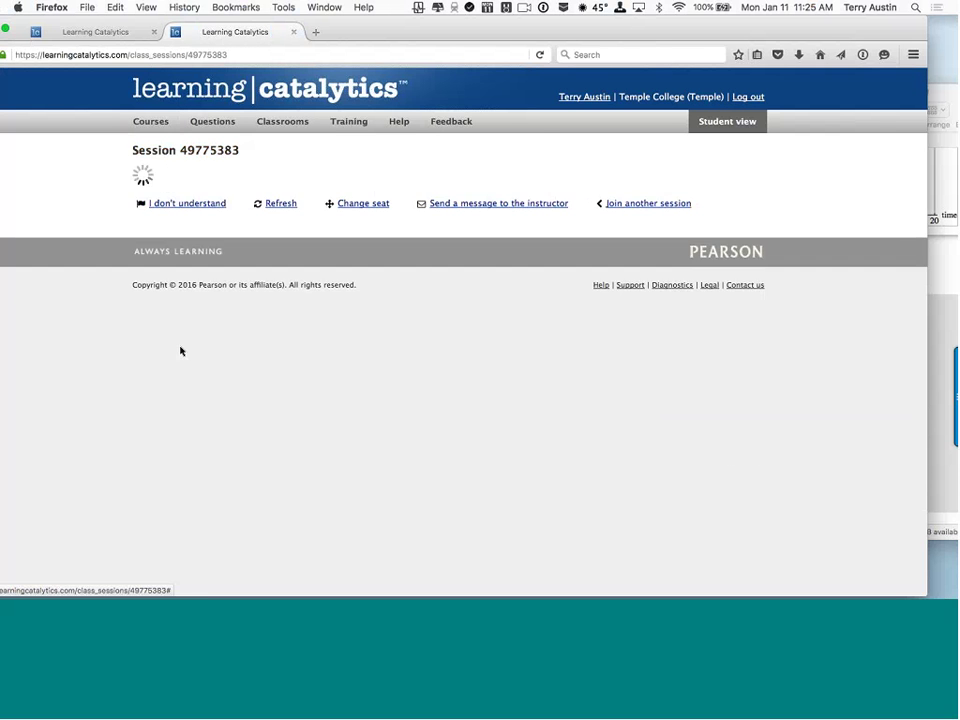
left_click(112, 33)
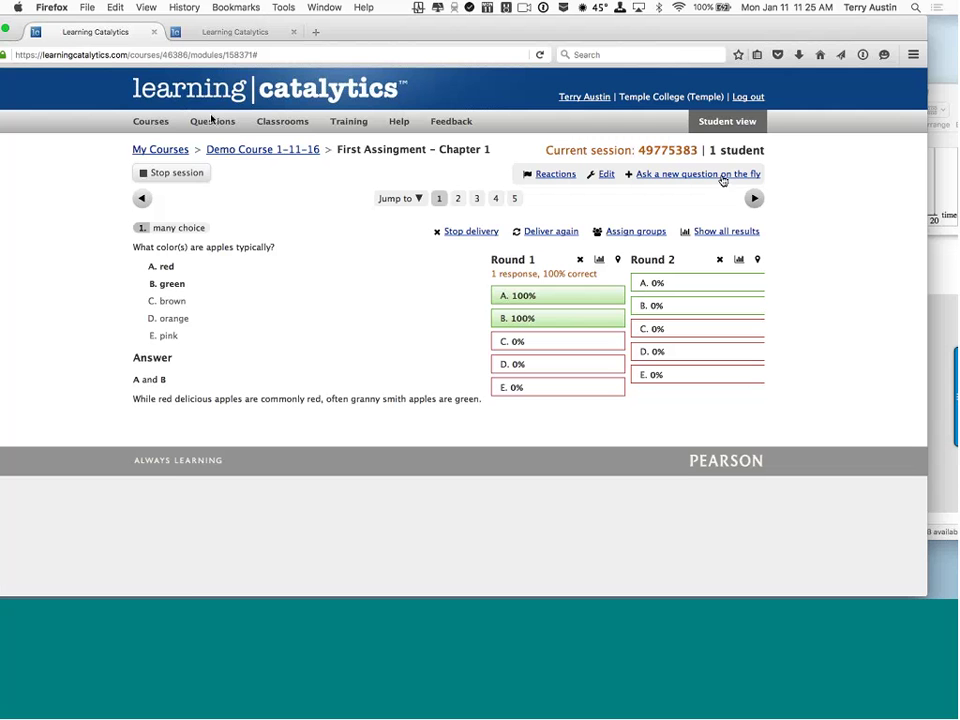
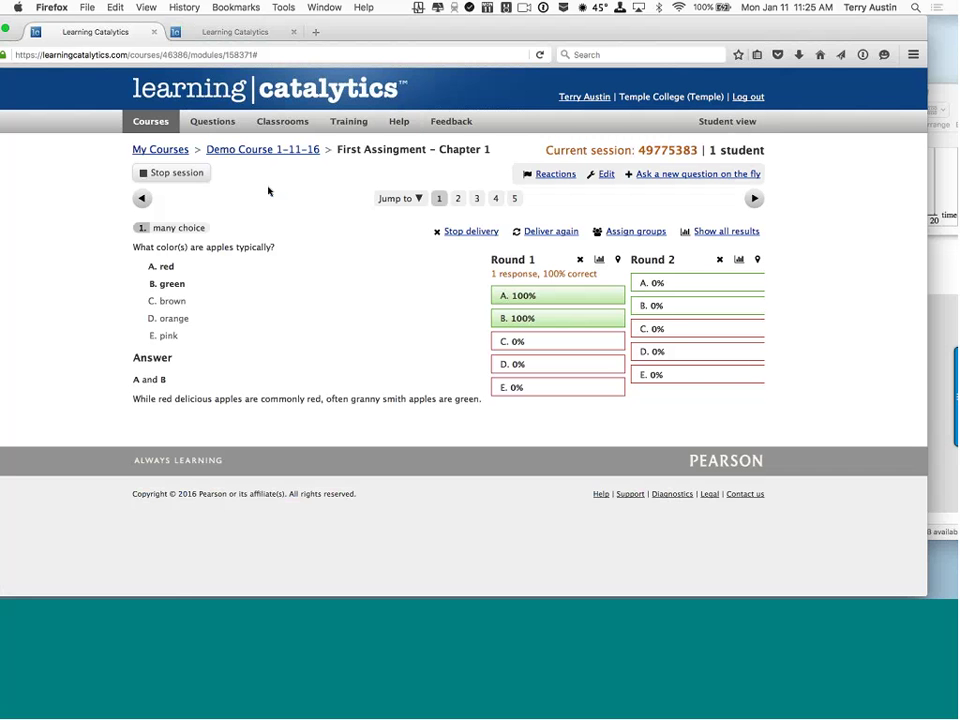
Stop delivering the apples question in the First Assignment - Chapter 1 module of Demo Course 1-11-16.
left_click(255, 150)
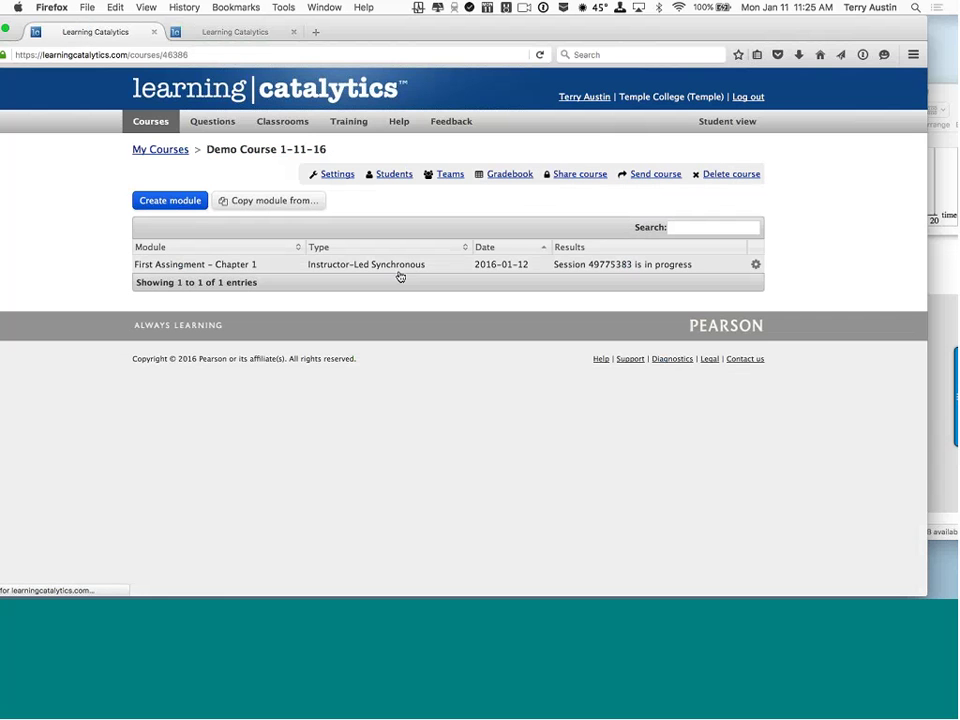
left_click(398, 274)
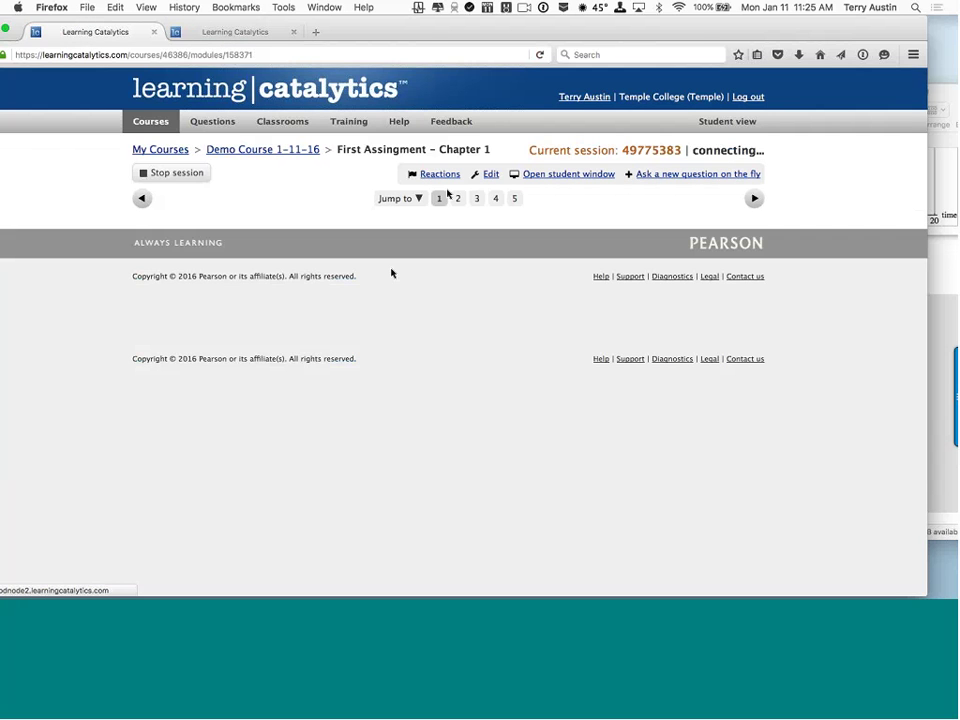
left_click(384, 231)
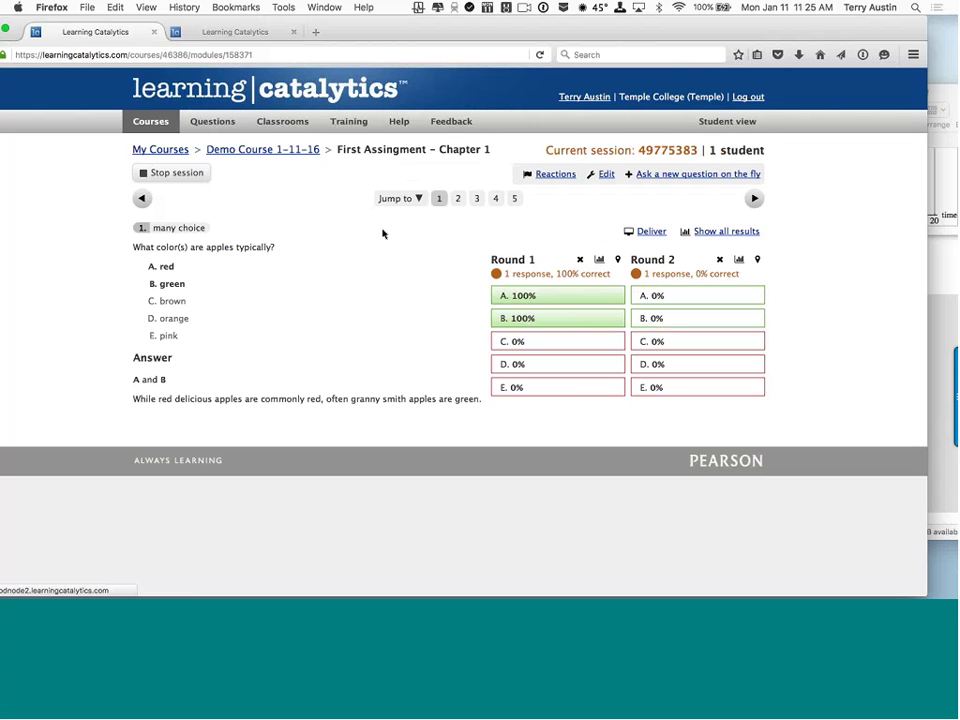
Create an on-the-fly Region question prompting 'Please inidcate a femur in this image of a skeleton.'.
left_click(679, 174)
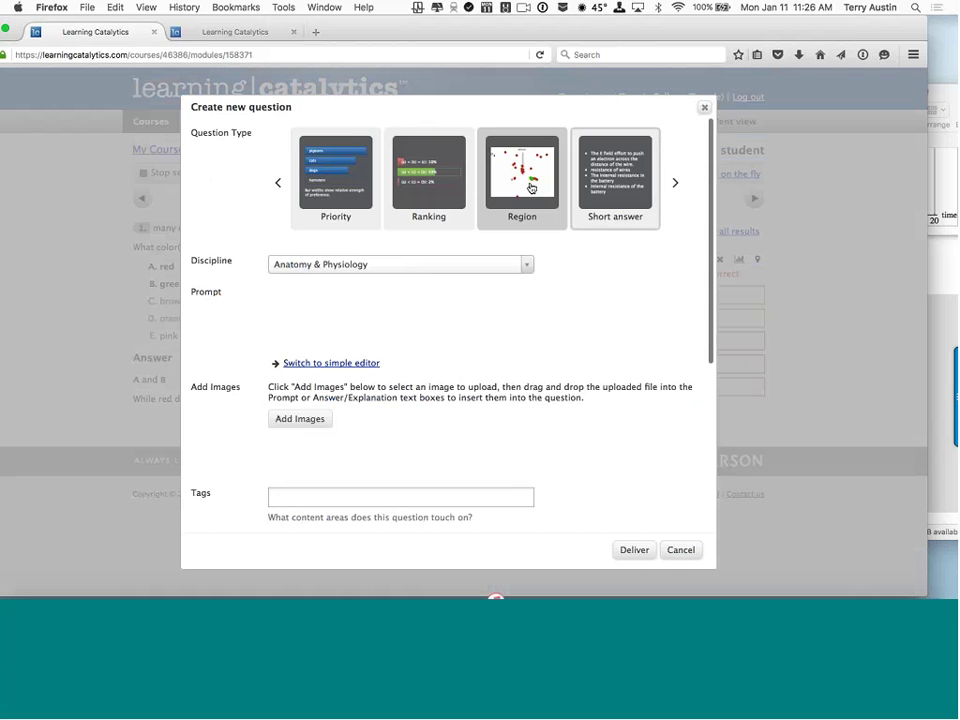
left_click(409, 375)
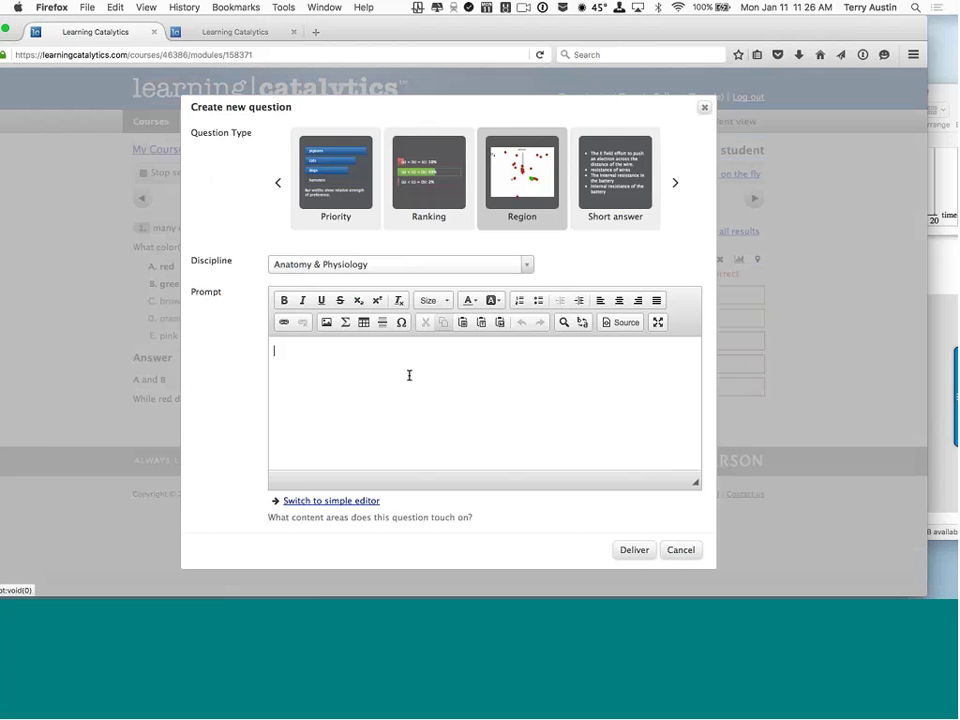
type("Please i")
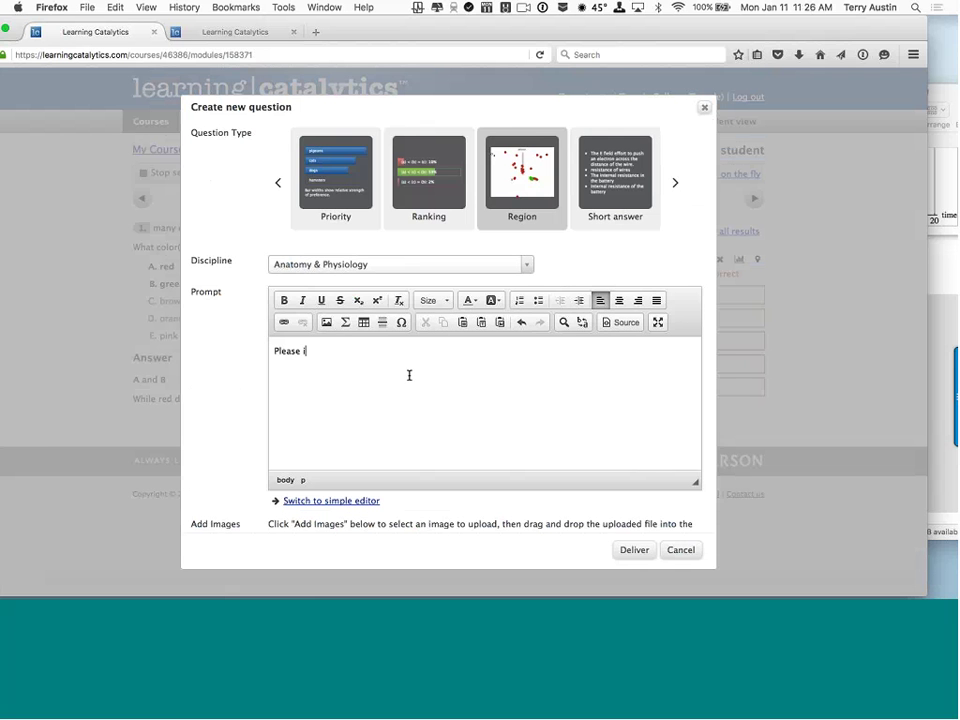
type("nidcate a femur in this image of ")
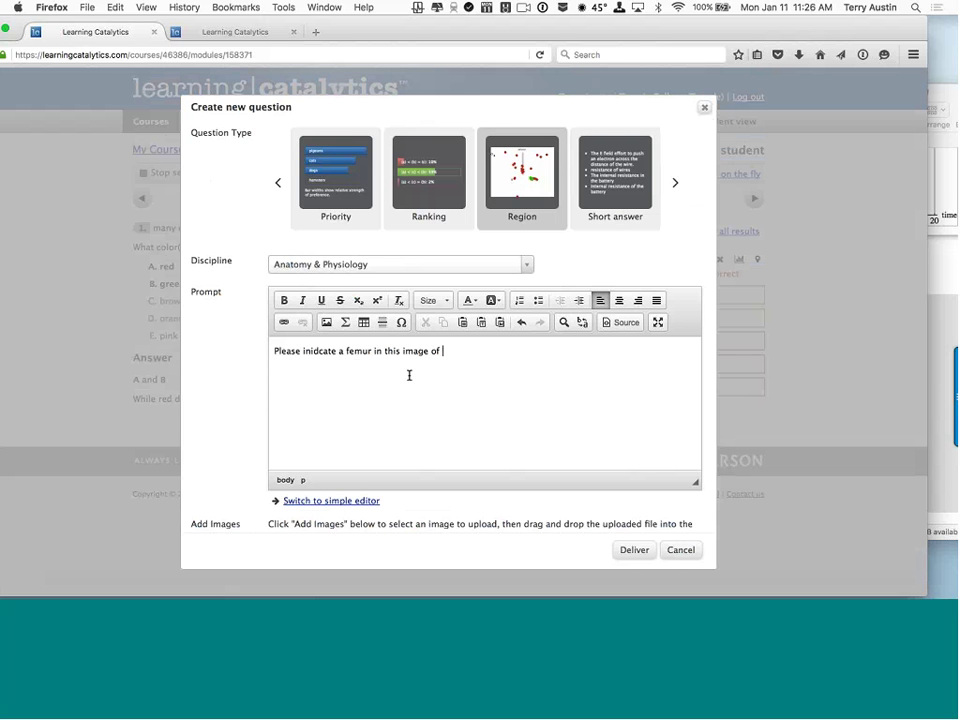
type("a skeleton.")
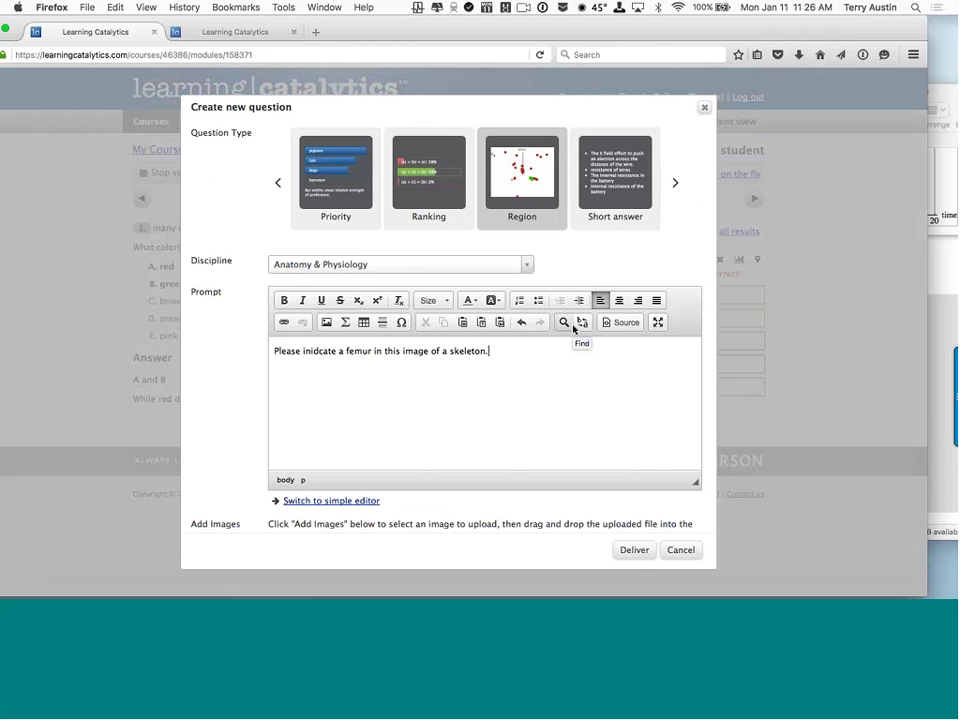
scroll(447, 375, "down", 5)
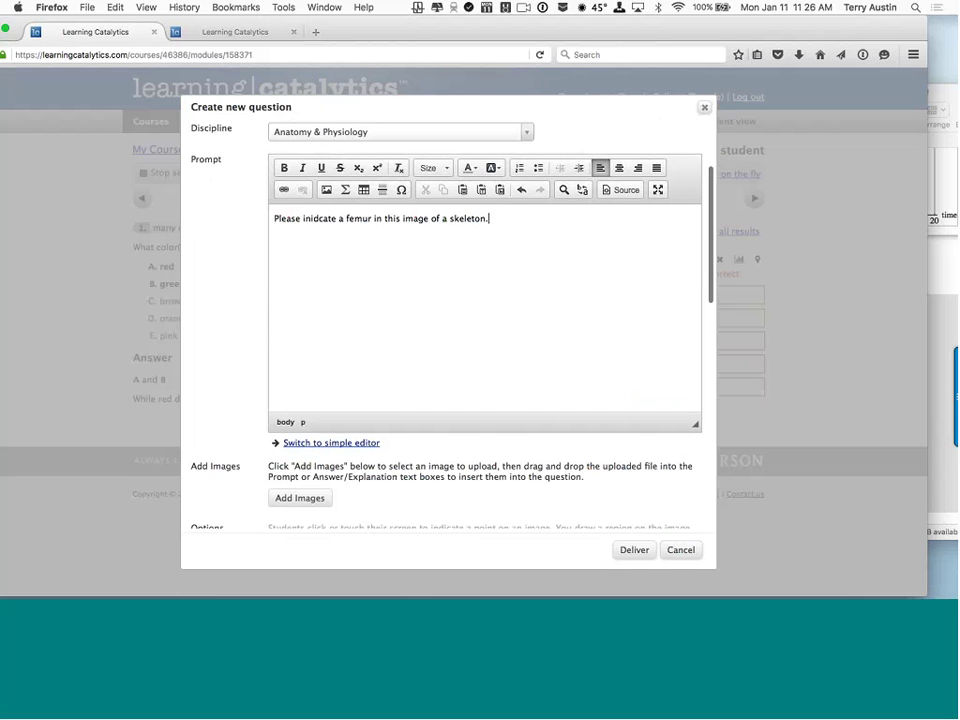
scroll(447, 375, "down", 6)
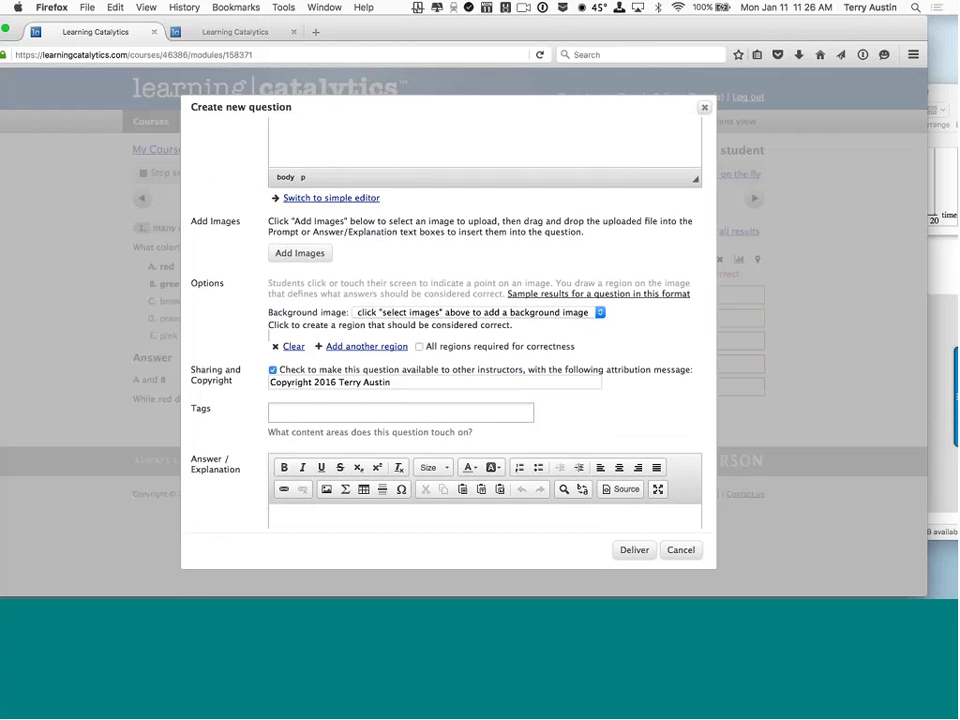
Select veskelet2.jpg in the More_LC_Q Finder folder, then bring the question dialog back in front.
left_click_drag(500, 31, 239, 31)
scroll(846, 242, "up", 10)
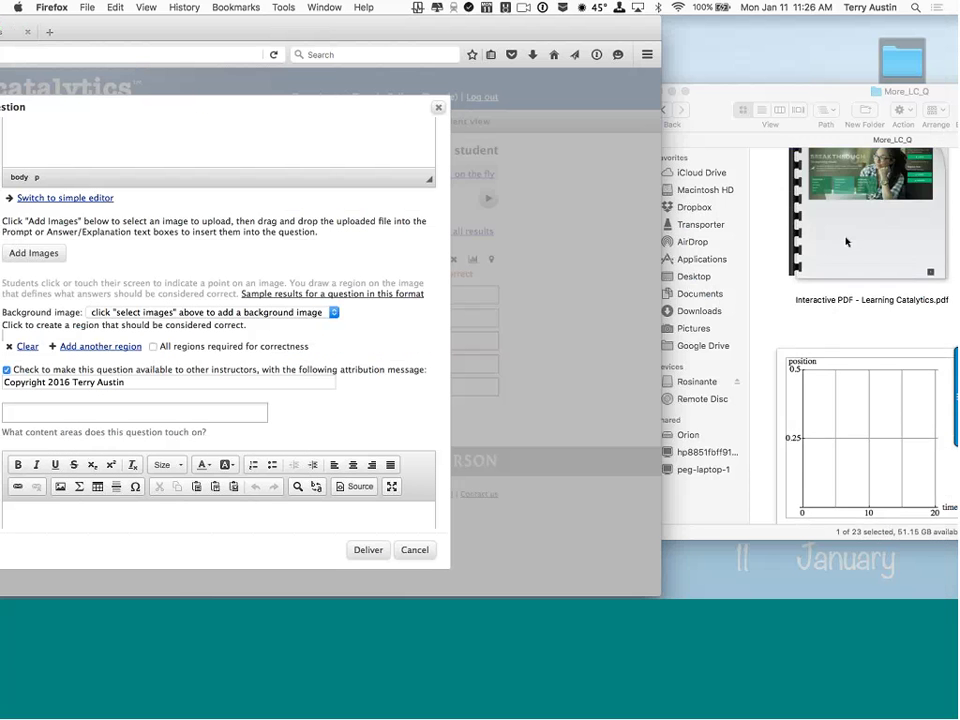
scroll(846, 242, "up", 15)
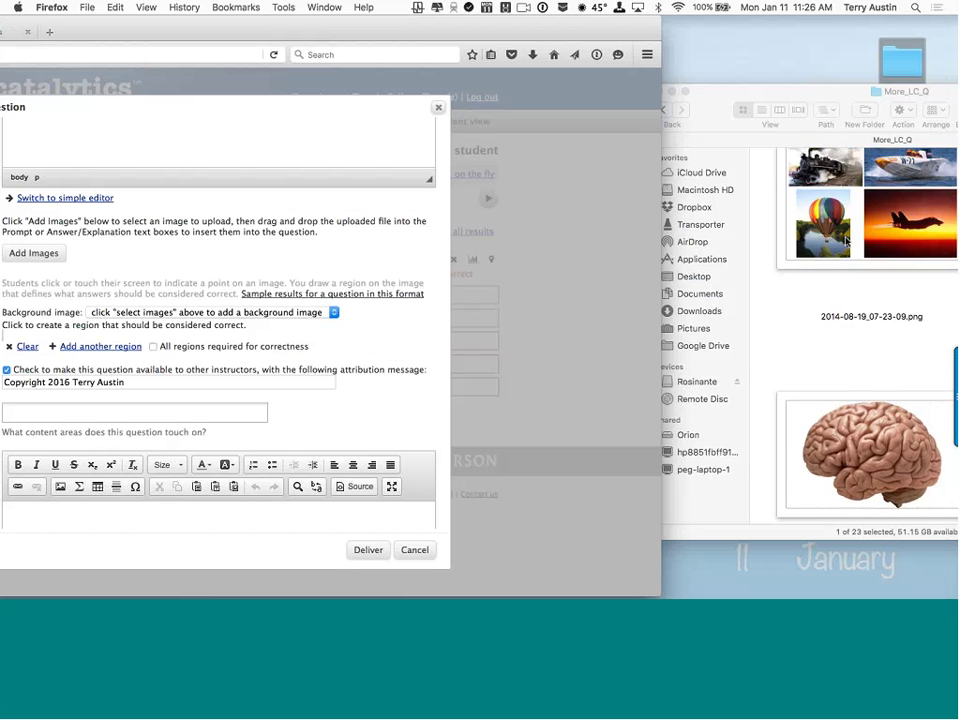
scroll(846, 242, "down", 10)
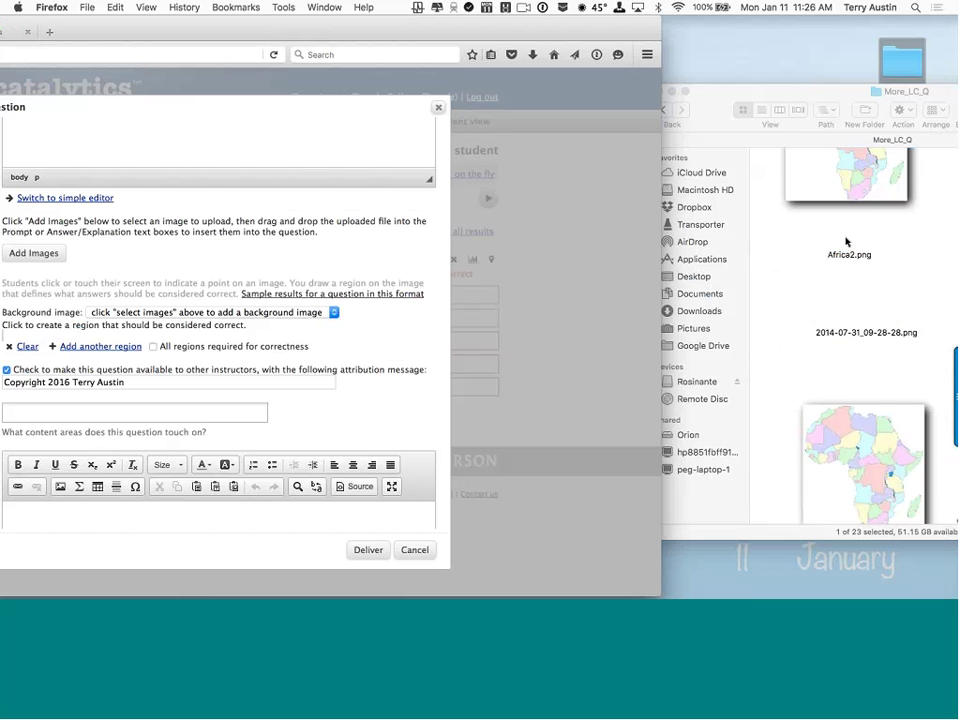
scroll(846, 242, "down", 10)
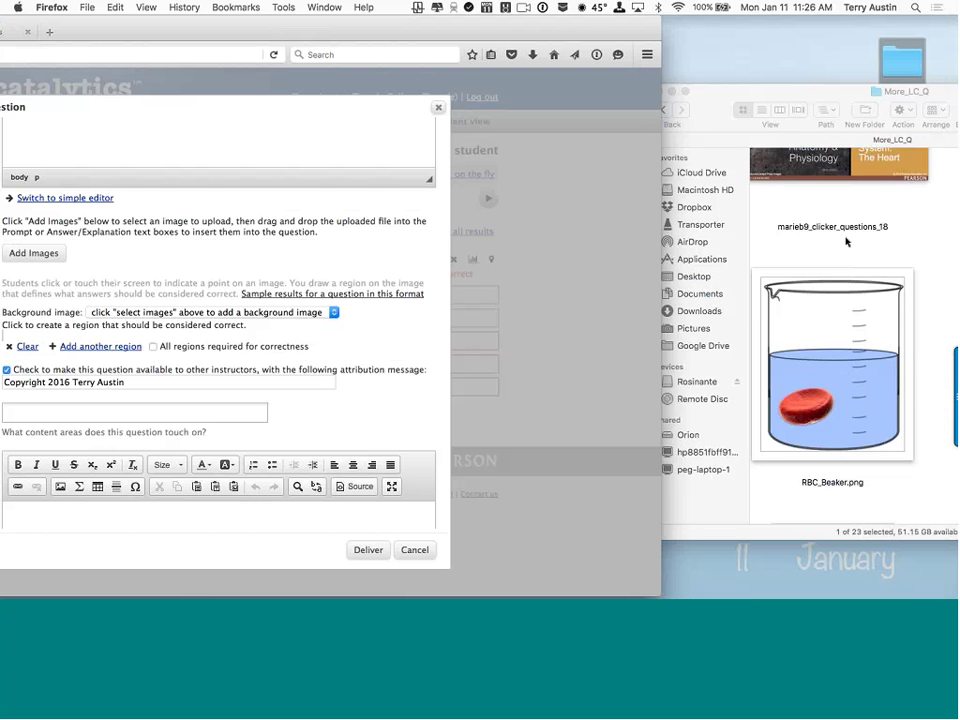
scroll(846, 242, "down", 5)
left_click(823, 400)
scroll(197, 381, "down", 4)
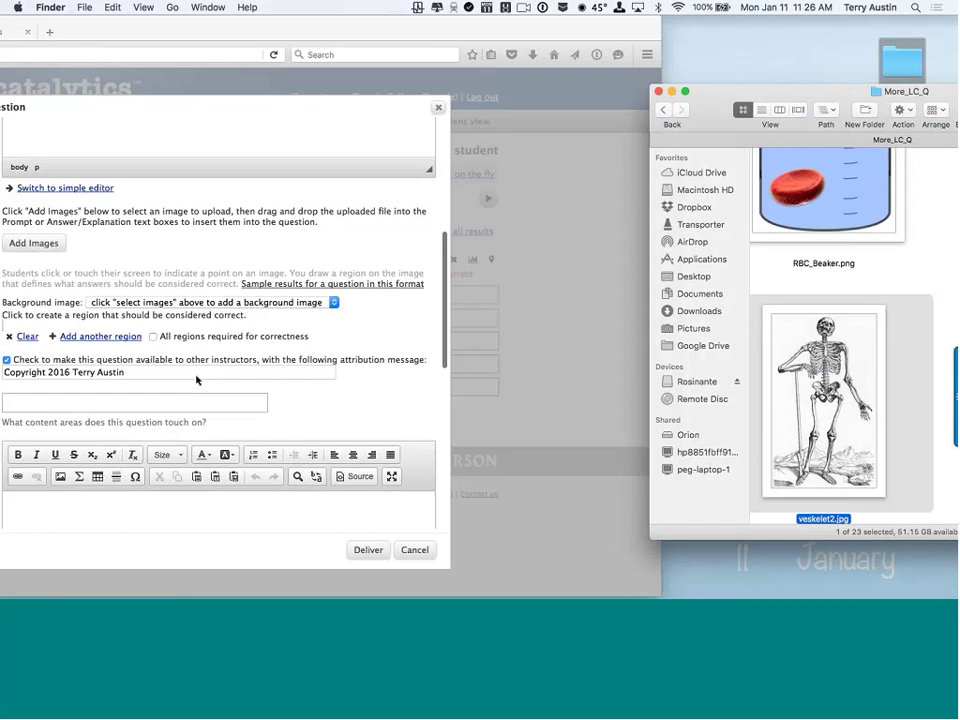
scroll(197, 381, "down", 10)
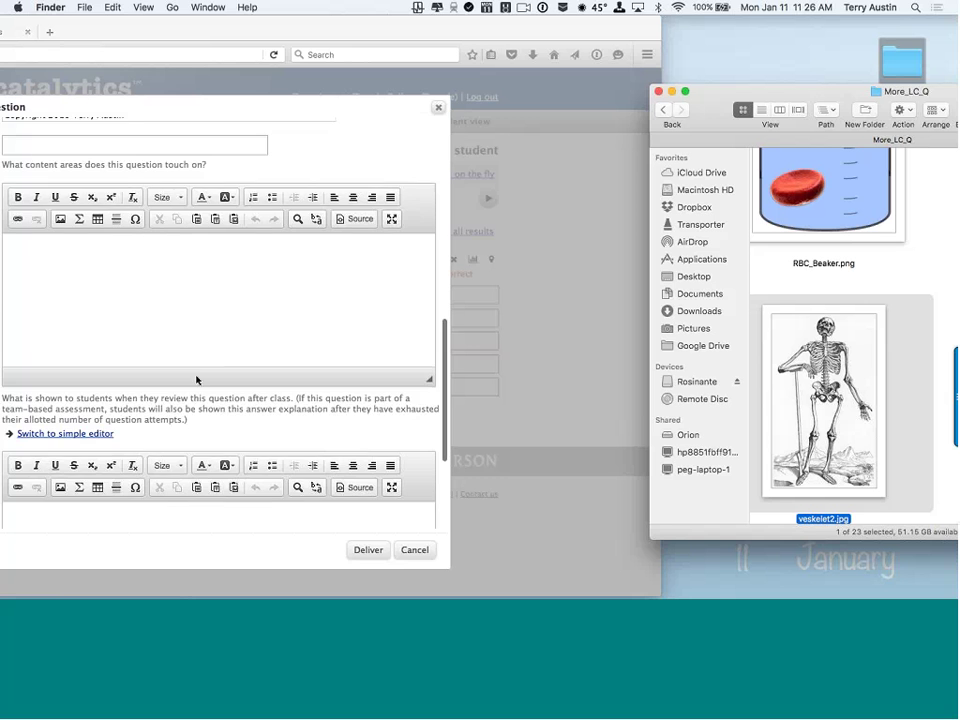
scroll(197, 381, "up", 12)
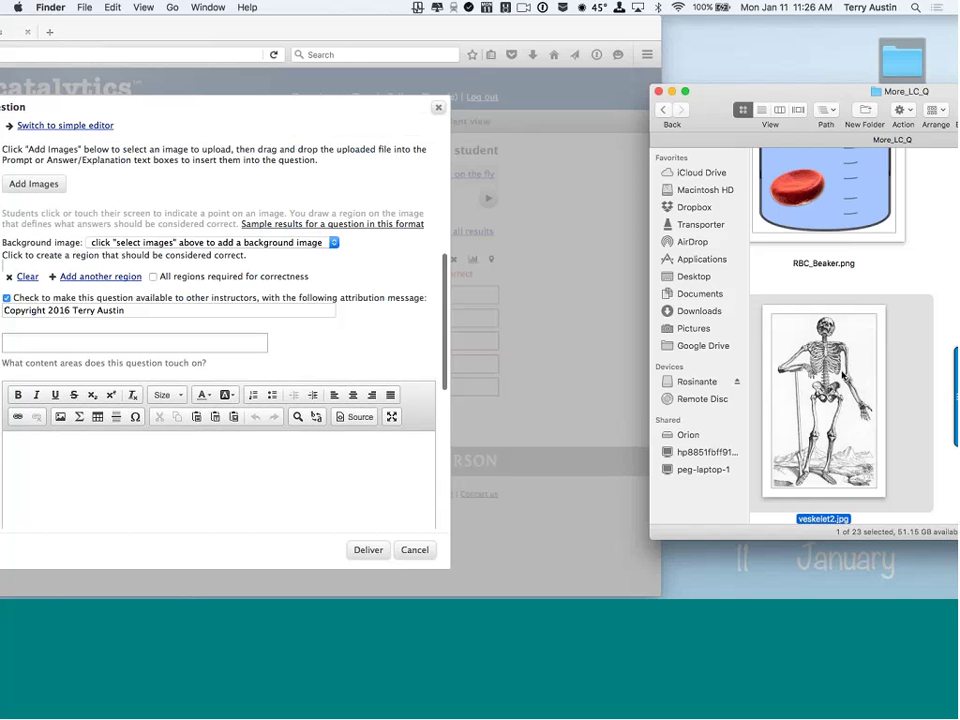
left_click(371, 24)
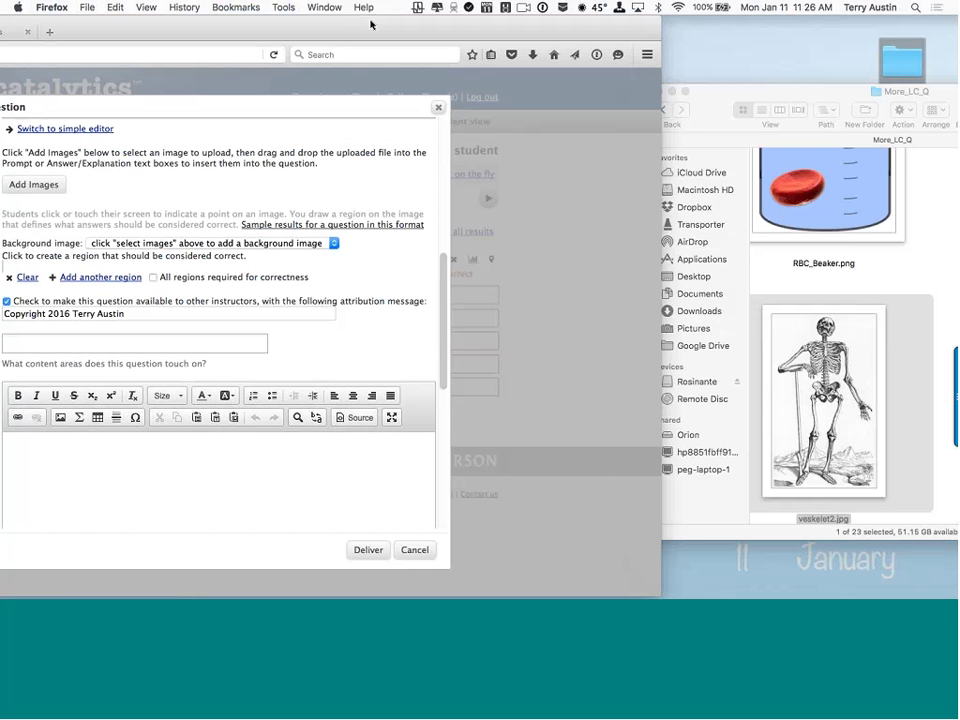
left_click_drag(371, 24, 462, 24)
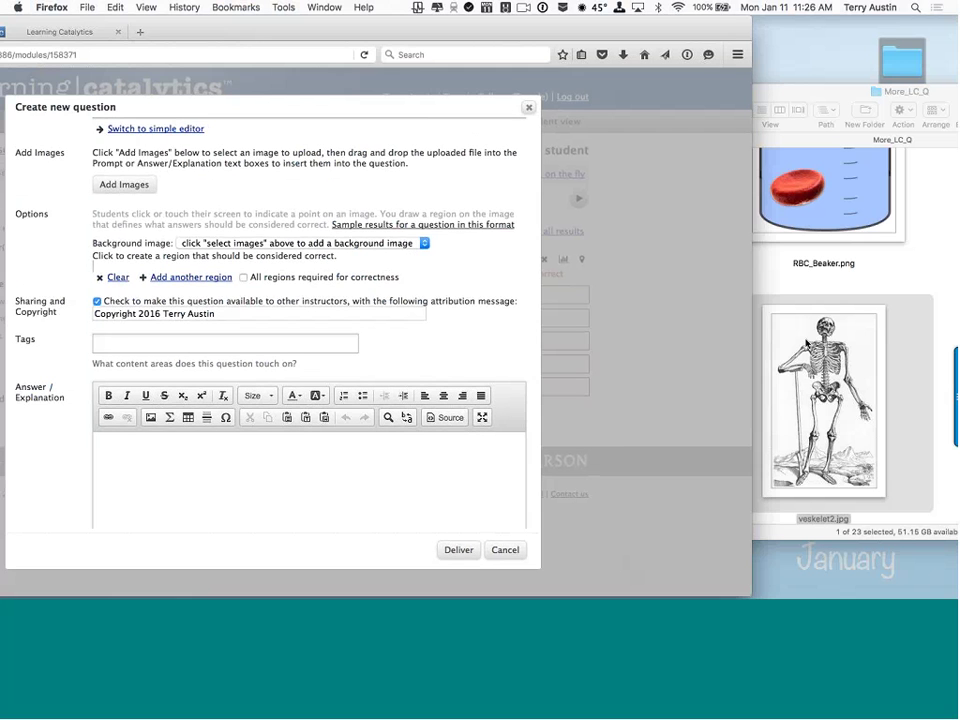
Upload veskelet2.jpg into the question and outline the first femur as a correct region.
left_click_drag(183, 188, 187, 180)
left_click_drag(266, 31, 427, 33)
left_click(354, 416)
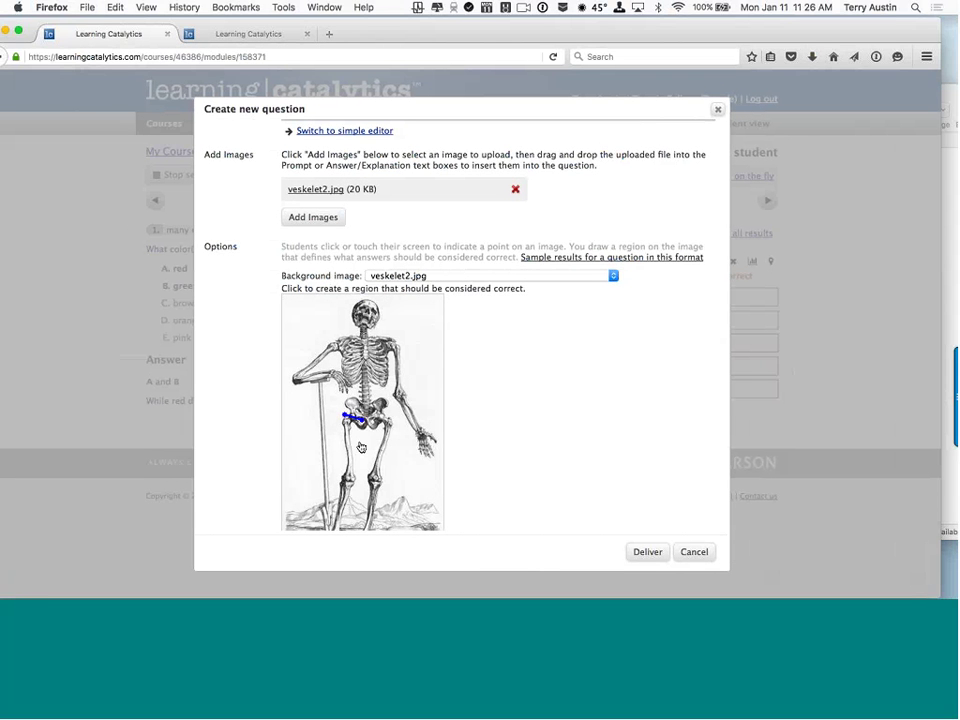
left_click(358, 461)
left_click(358, 480)
left_click(342, 481)
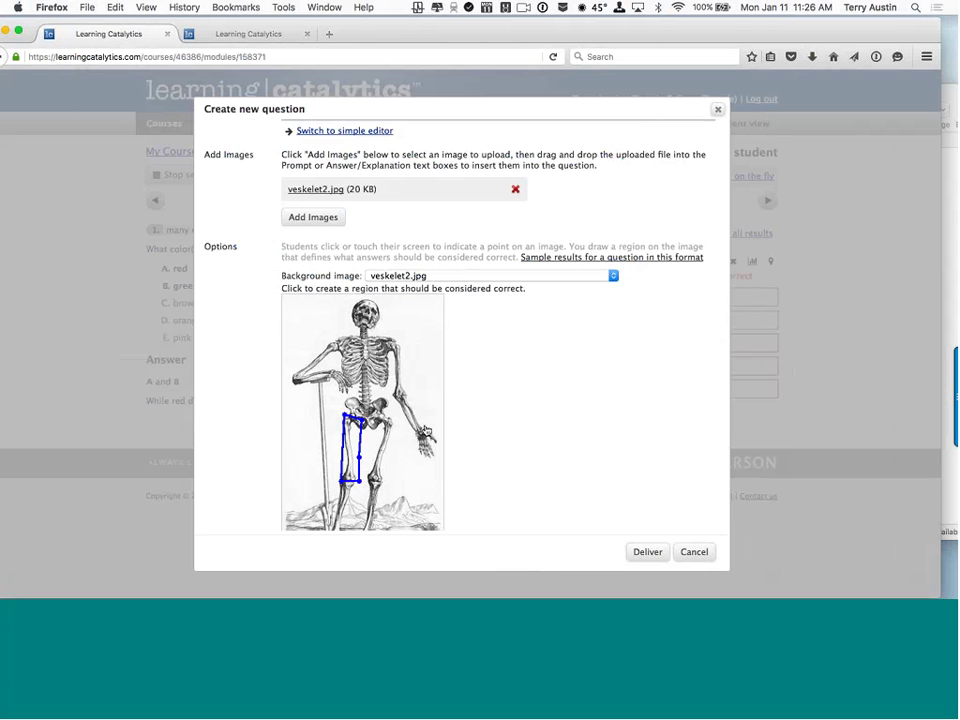
Outline the other femur as a second correct region and deliver the question.
scroll(425, 432, "down", 5)
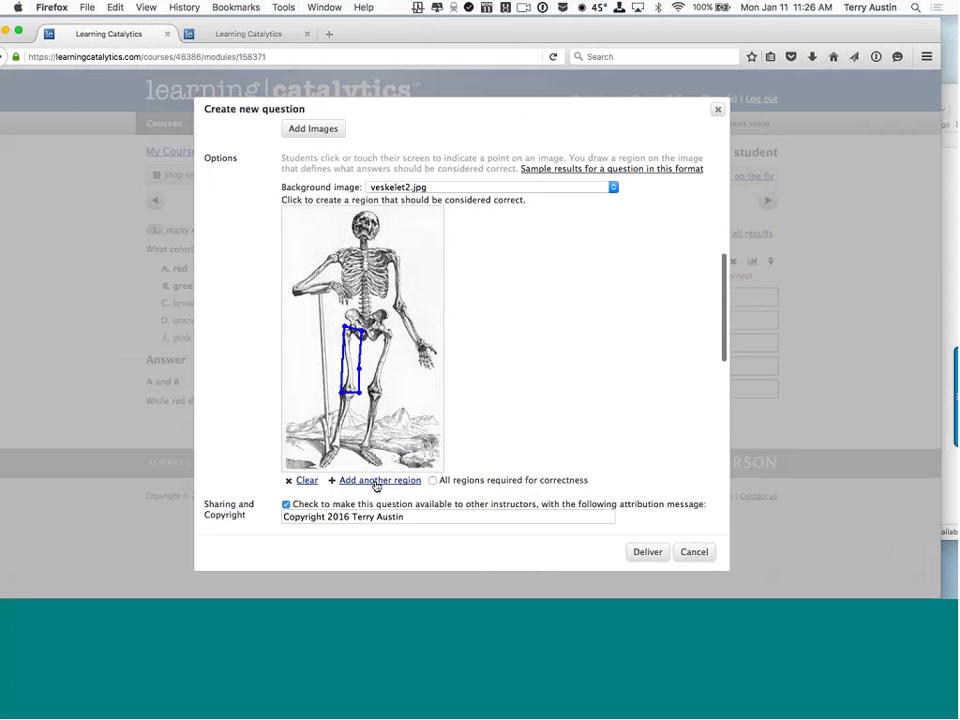
left_click(388, 395)
left_click(397, 328)
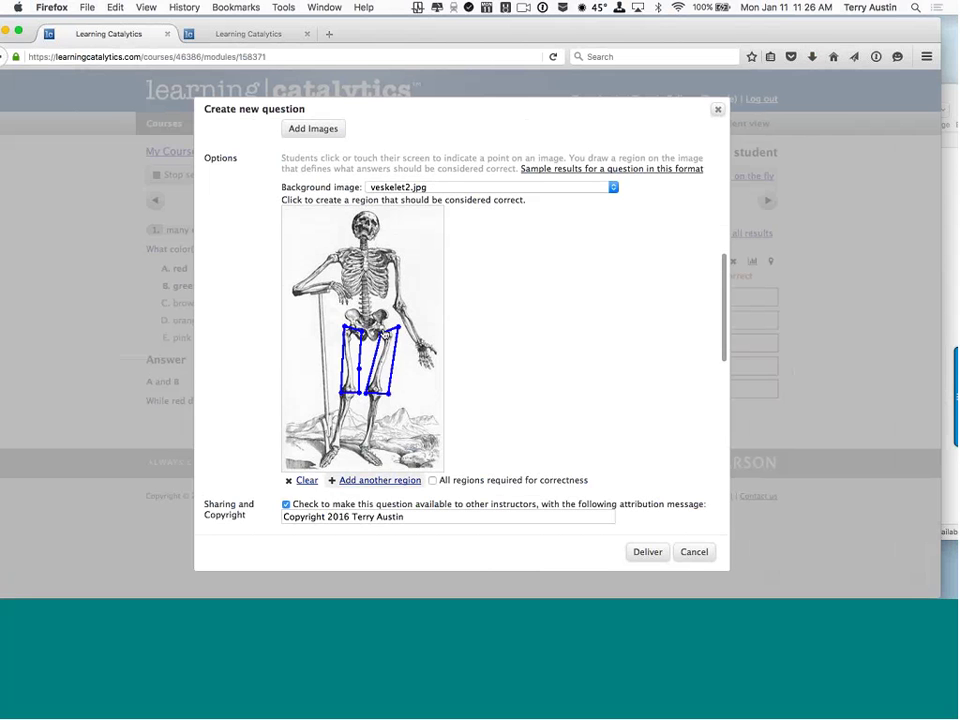
left_click(655, 553)
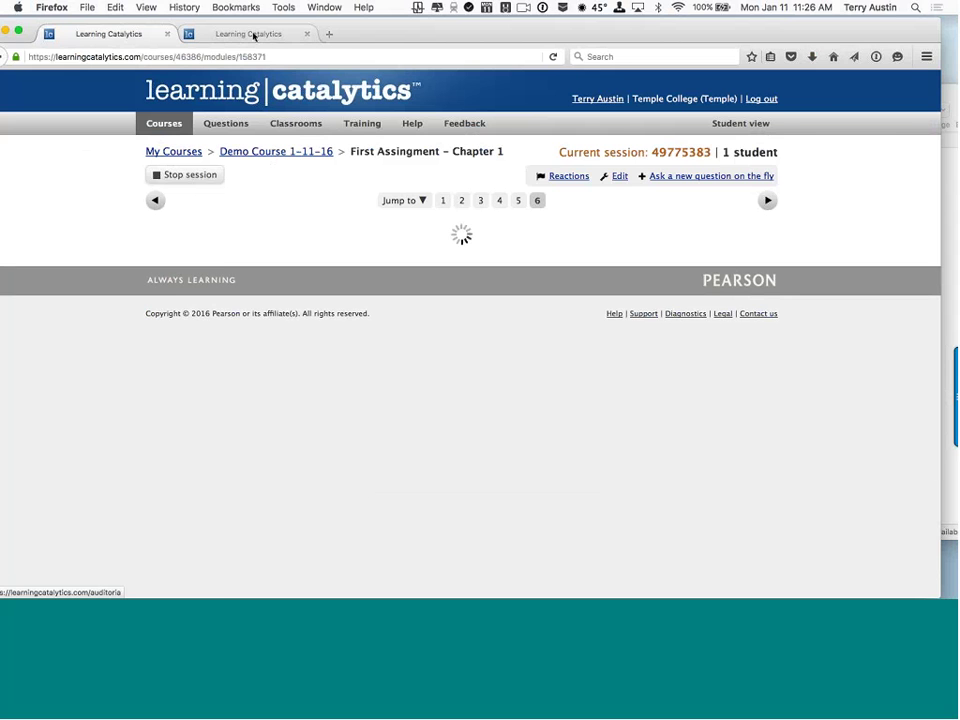
As the student, mark the femur on the skeleton and submit the response.
left_click(253, 34)
left_click(213, 366)
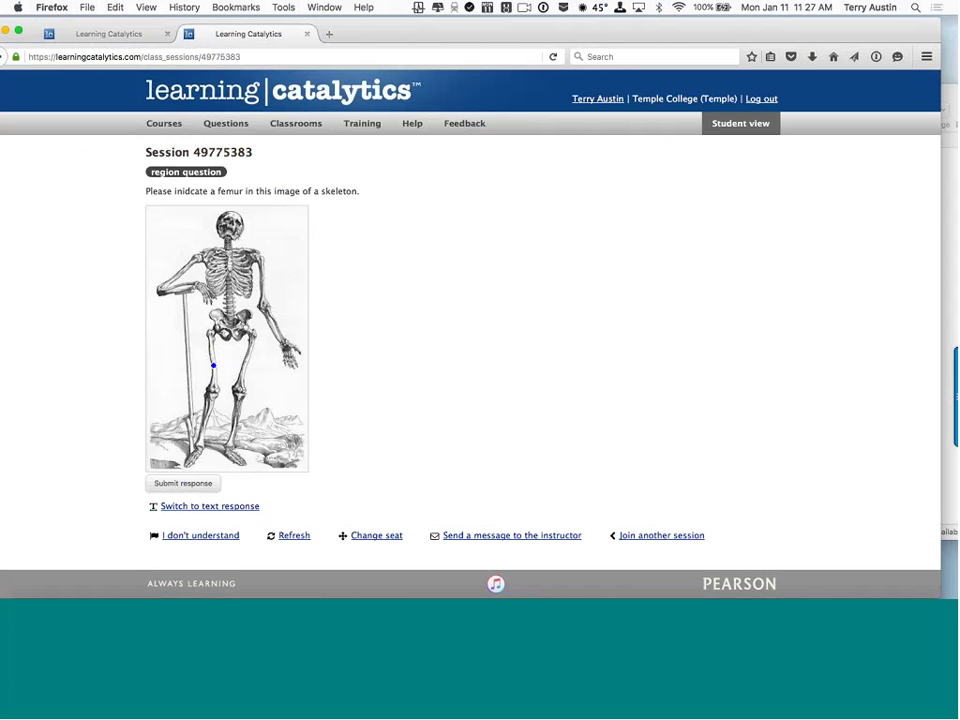
left_click(185, 488)
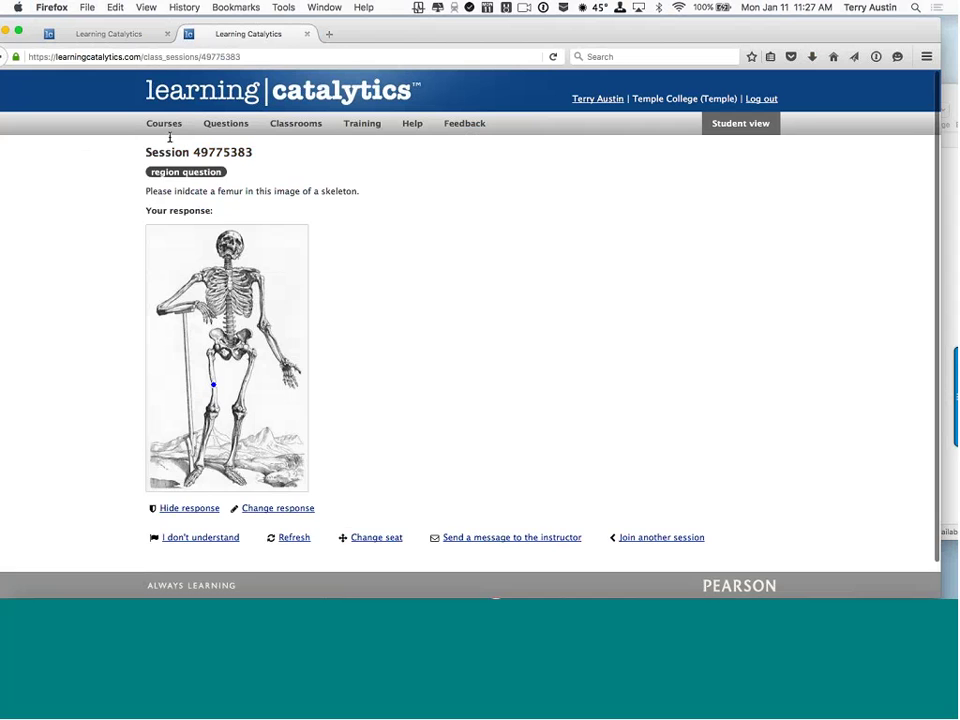
left_click(122, 34)
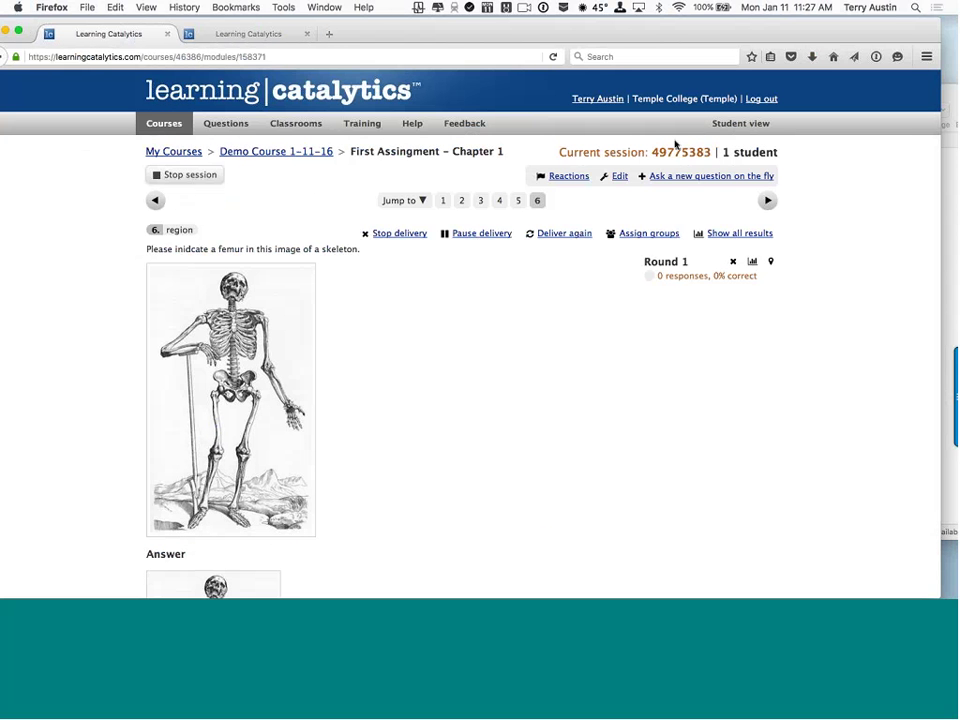
Check the student's submitted answer, then view the instructor results showing 100% correct.
left_click_drag(741, 36, 750, 34)
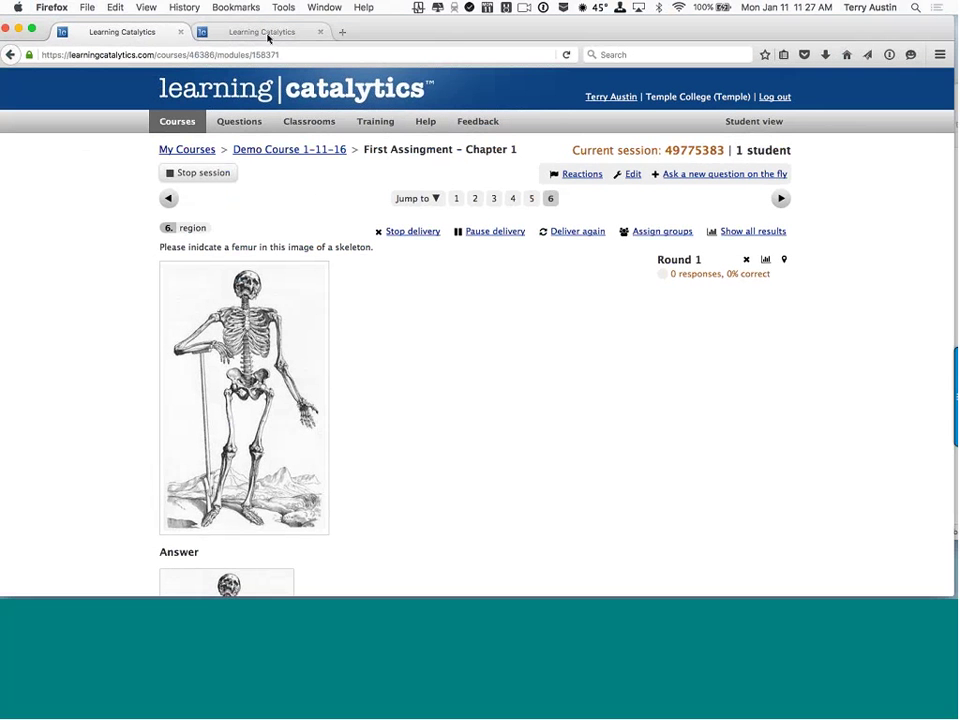
left_click(268, 37)
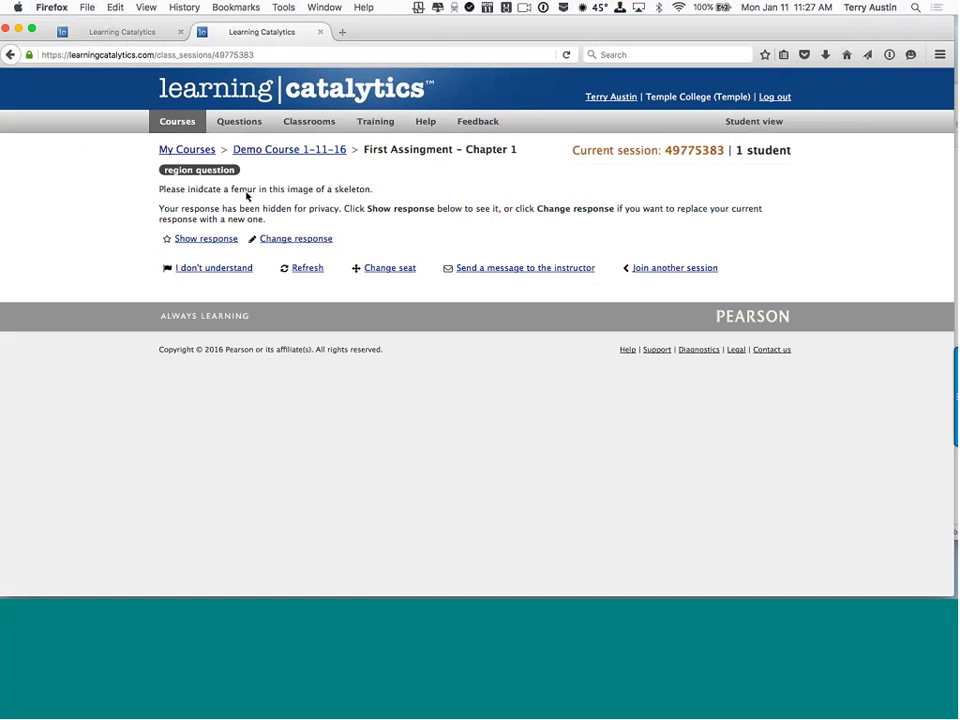
left_click(209, 237)
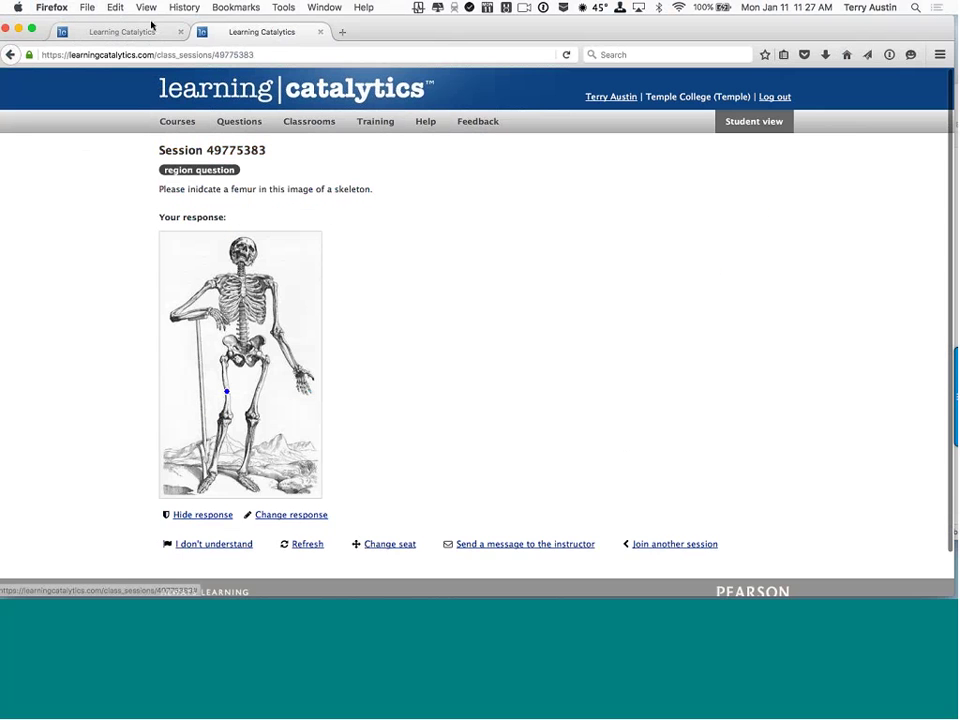
key("ctrl+shift+Tab")
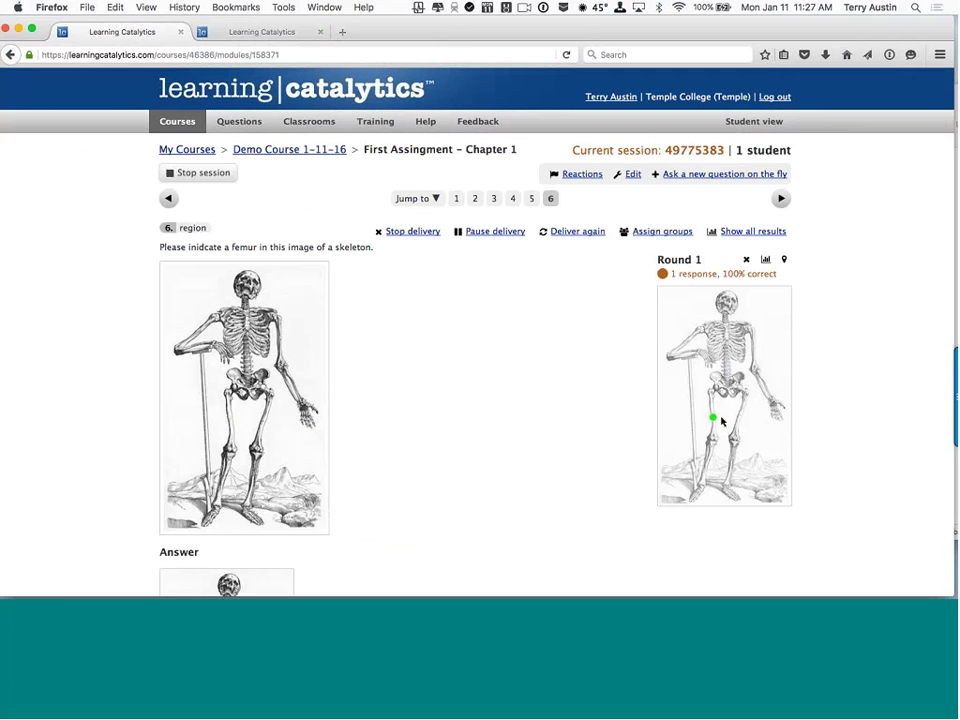
As the student, change the answer to a spot on the upper chest and resubmit it.
left_click(270, 31)
left_click(285, 505)
left_click(239, 263)
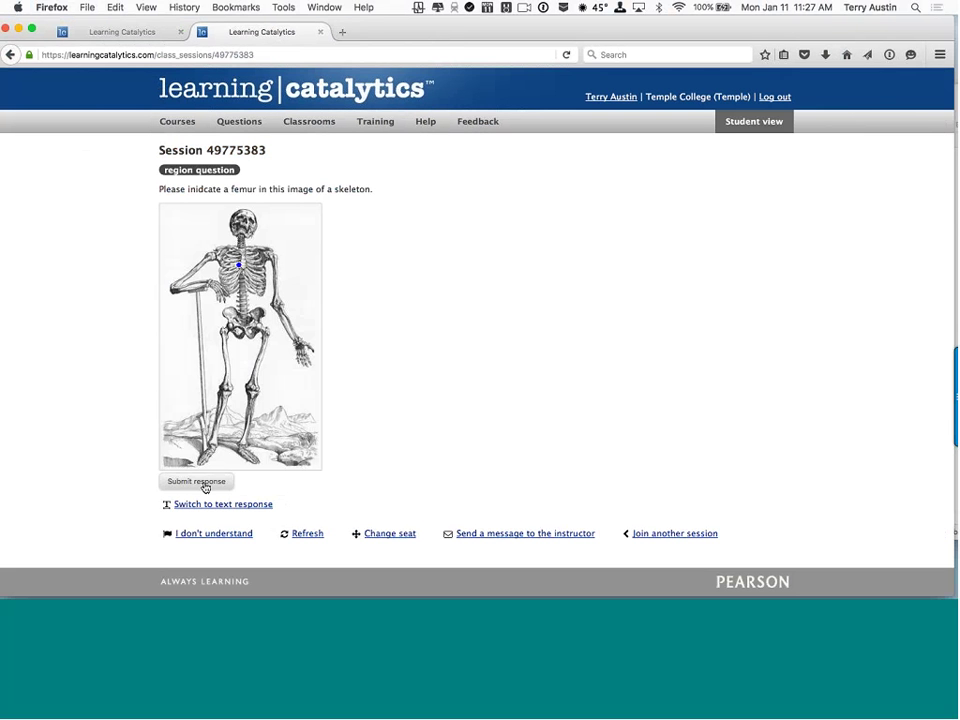
left_click(200, 482)
left_click(128, 36)
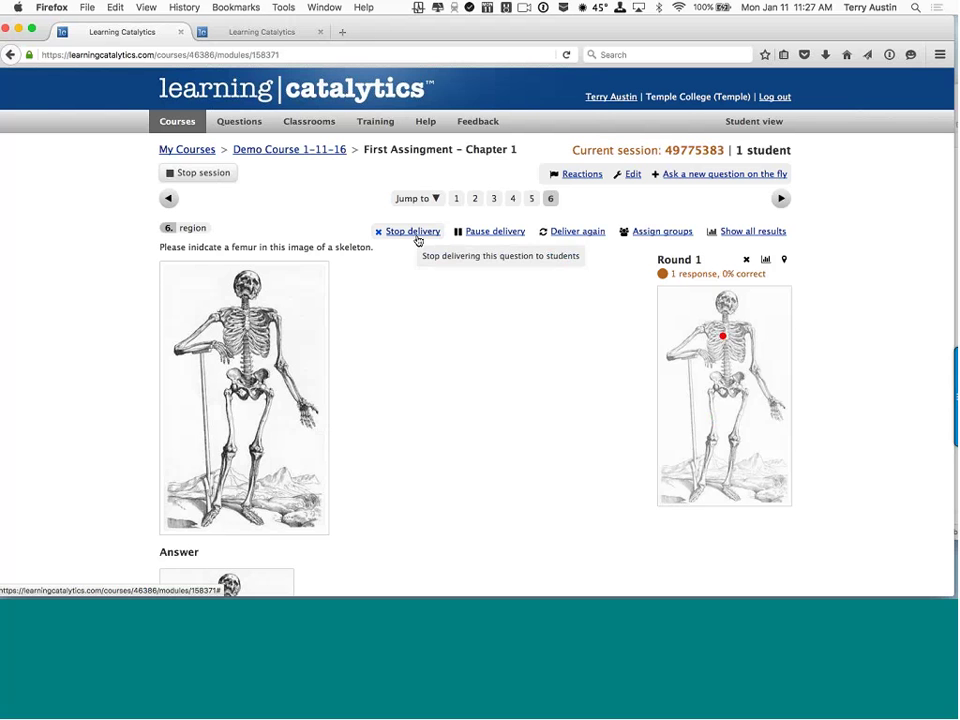
Stop the femur question, open the Reactions chart, and flag 'I don't understand' as the student.
left_click(417, 236)
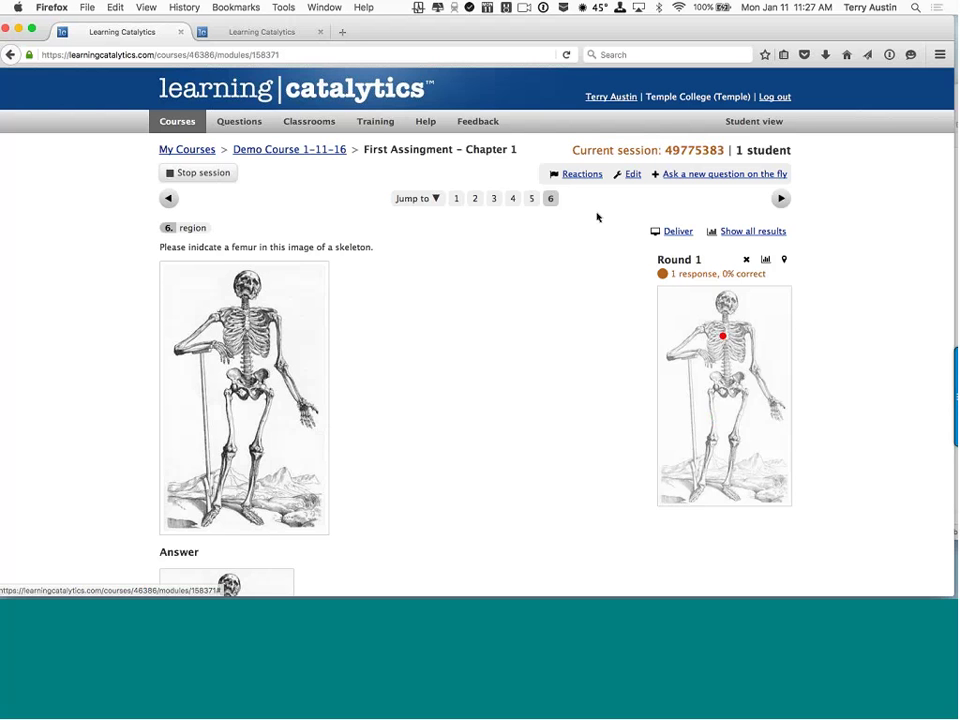
left_click(581, 175)
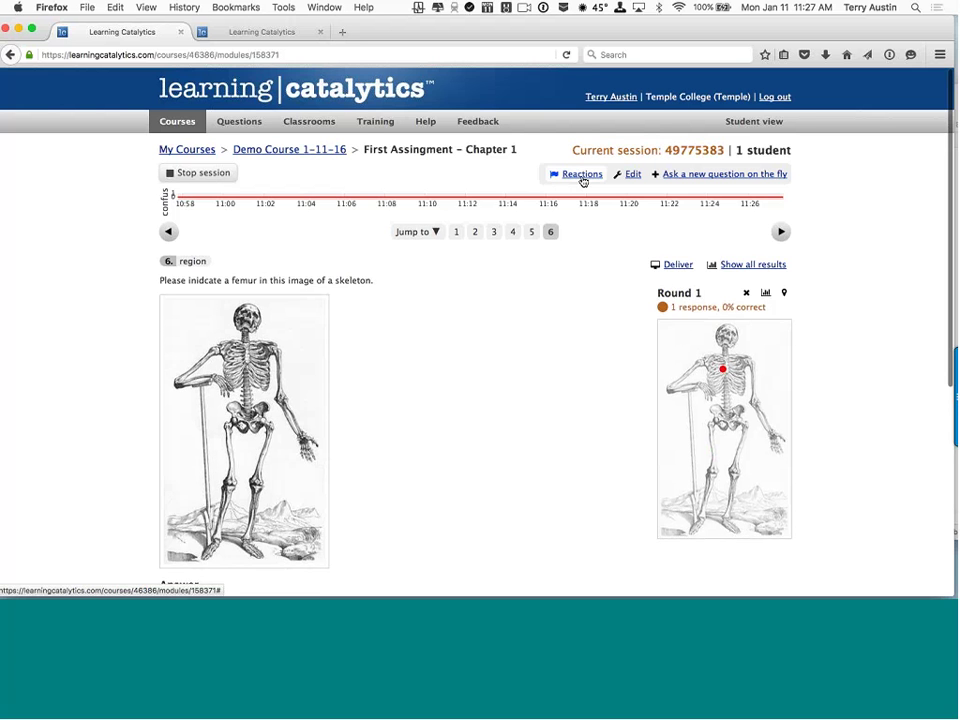
key("ctrl+Tab")
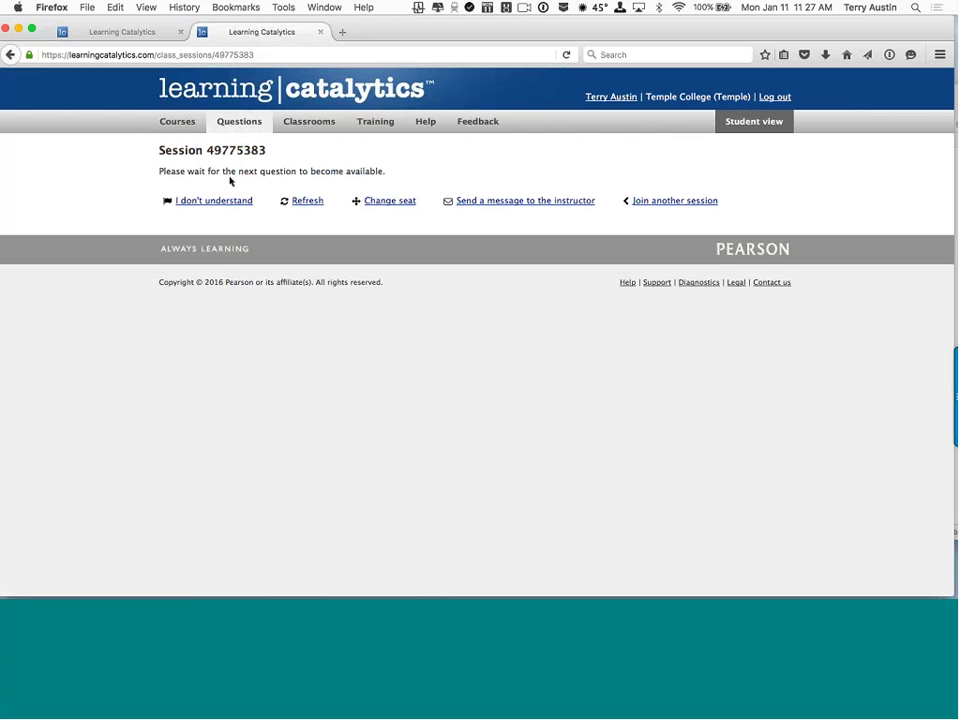
left_click(212, 200)
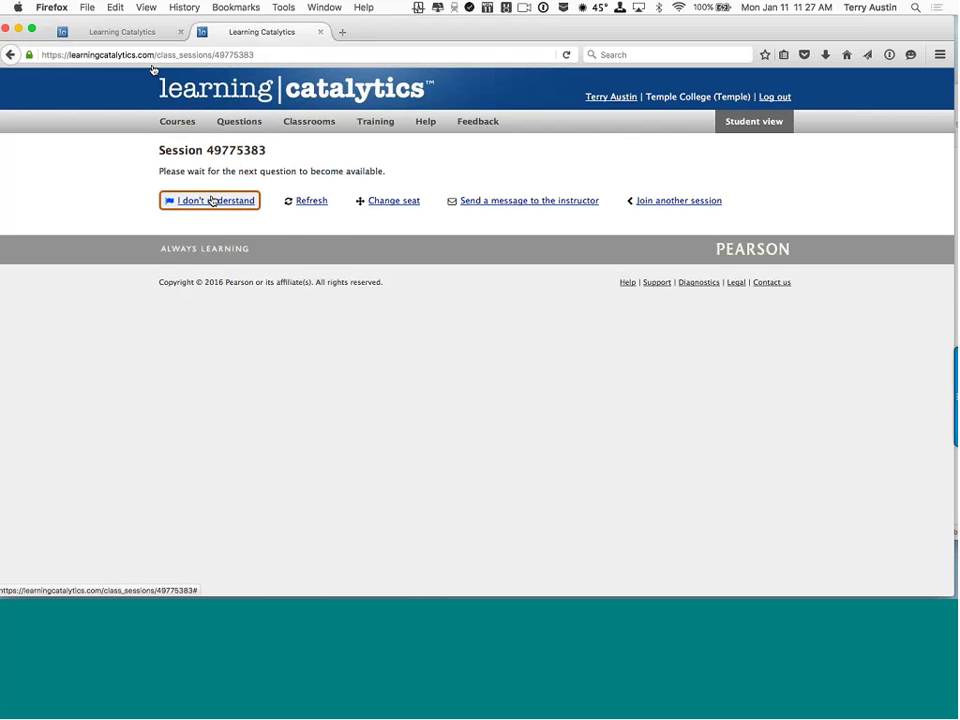
left_click(141, 33)
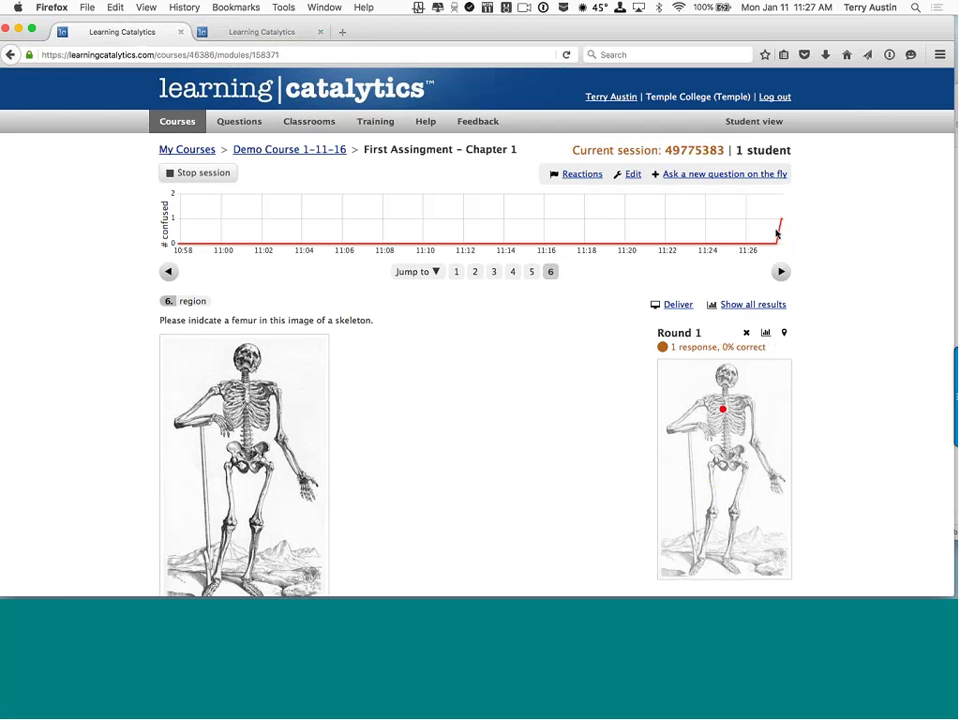
Start an on-the-fly Direction question prompting 'Please drag an arrow in the direction of flow for the Amazon river'.
left_click(722, 175)
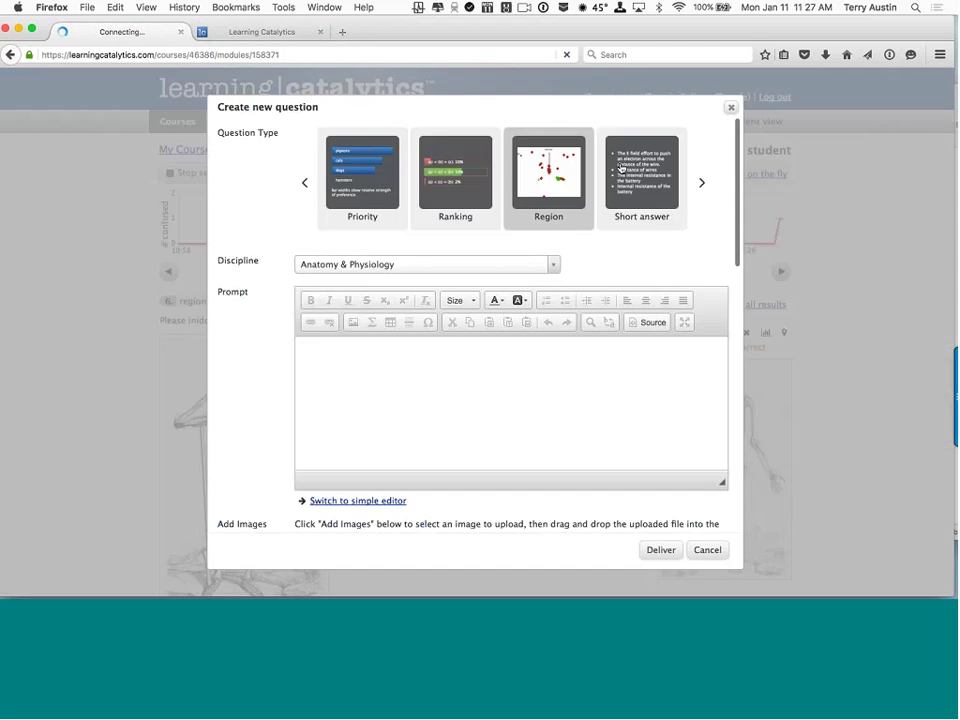
left_click(699, 184)
left_click(698, 184)
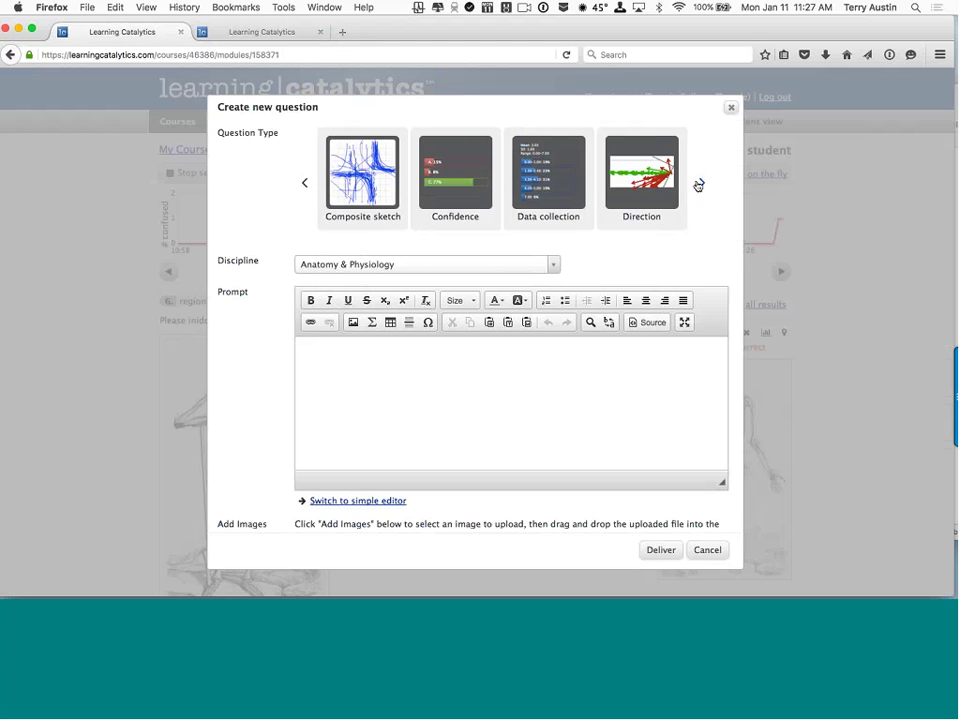
left_click(305, 350)
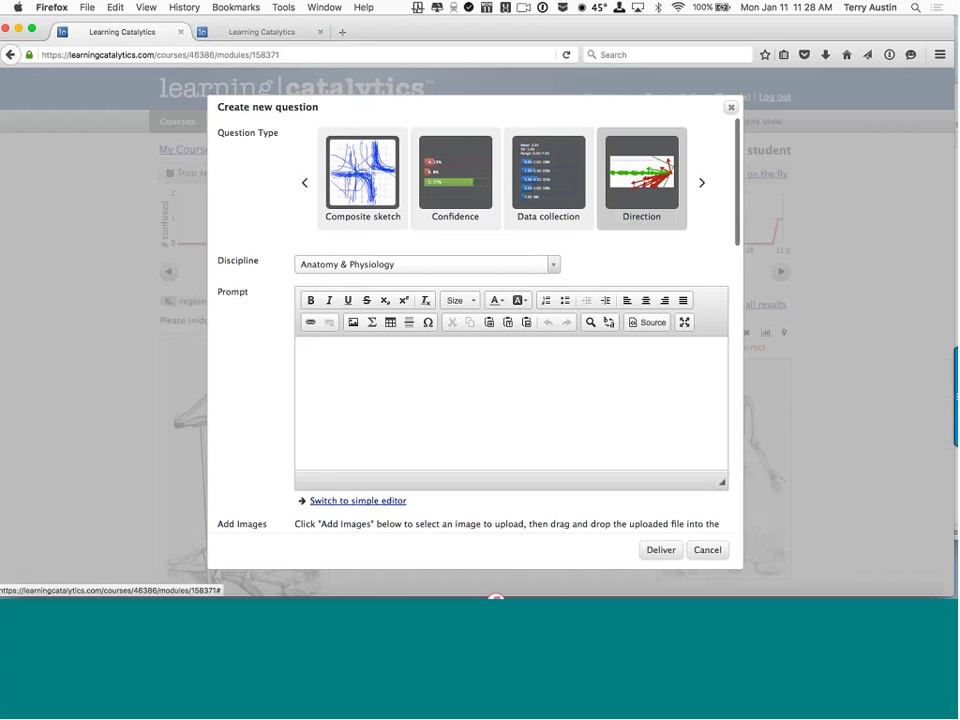
type("Pl")
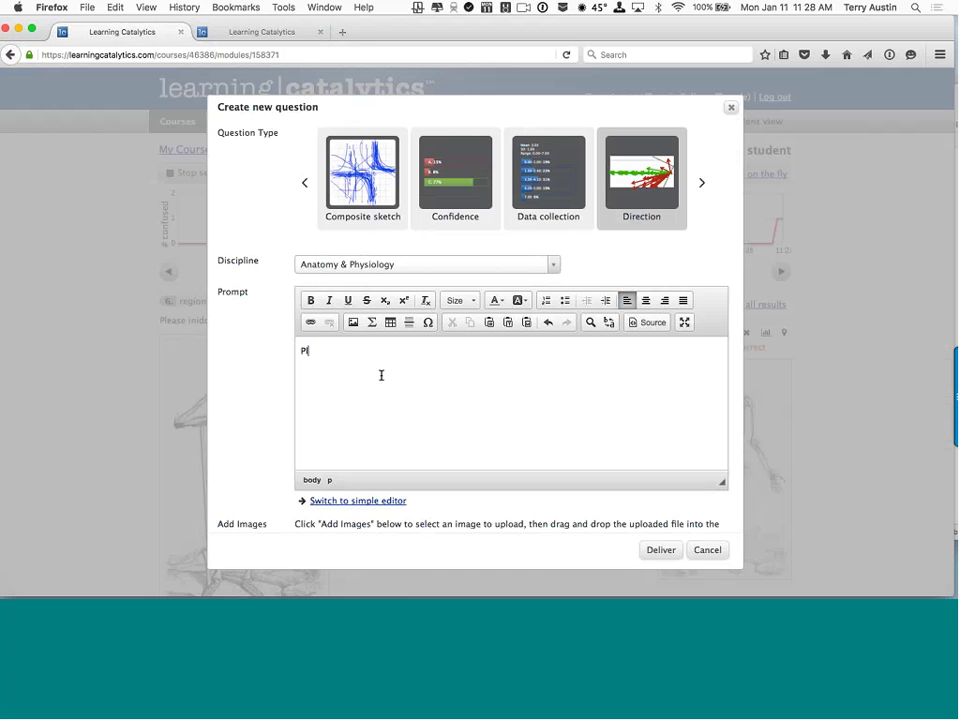
type("ease drag an arrow ")
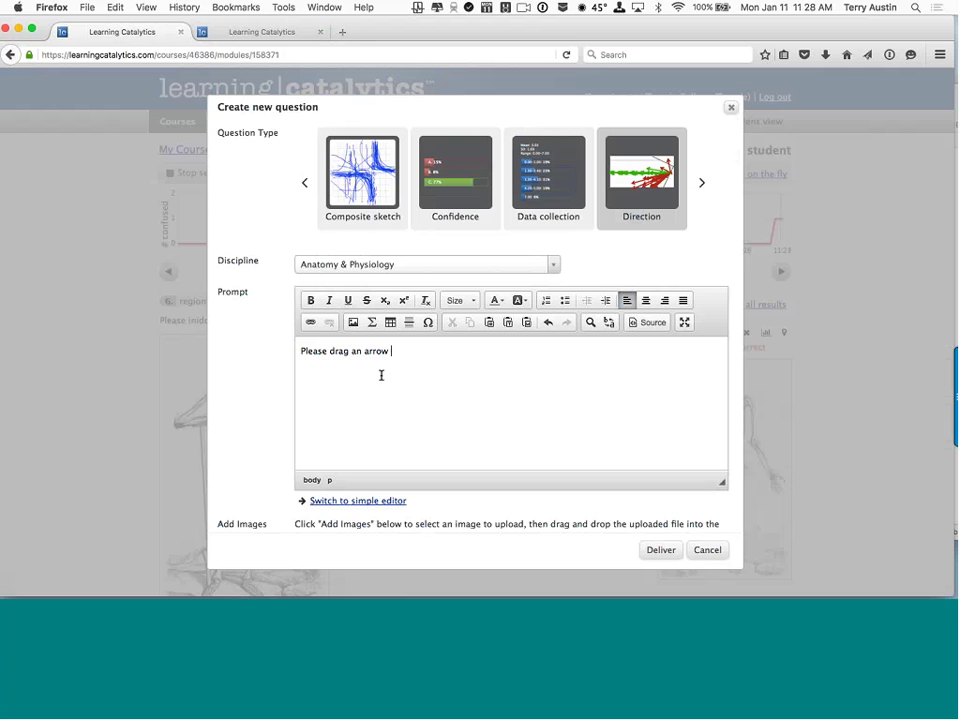
type("in the direction of flow ")
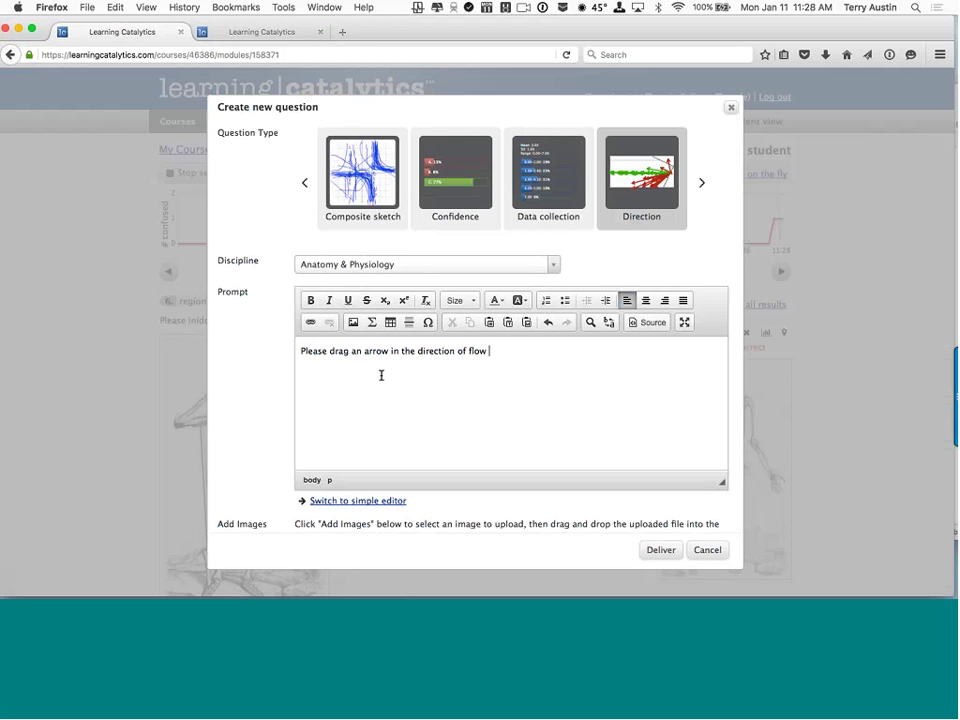
type("for the Amazon river")
Reveal the image folder in Finder and switch it to list view.
scroll(380, 388, "down", 5)
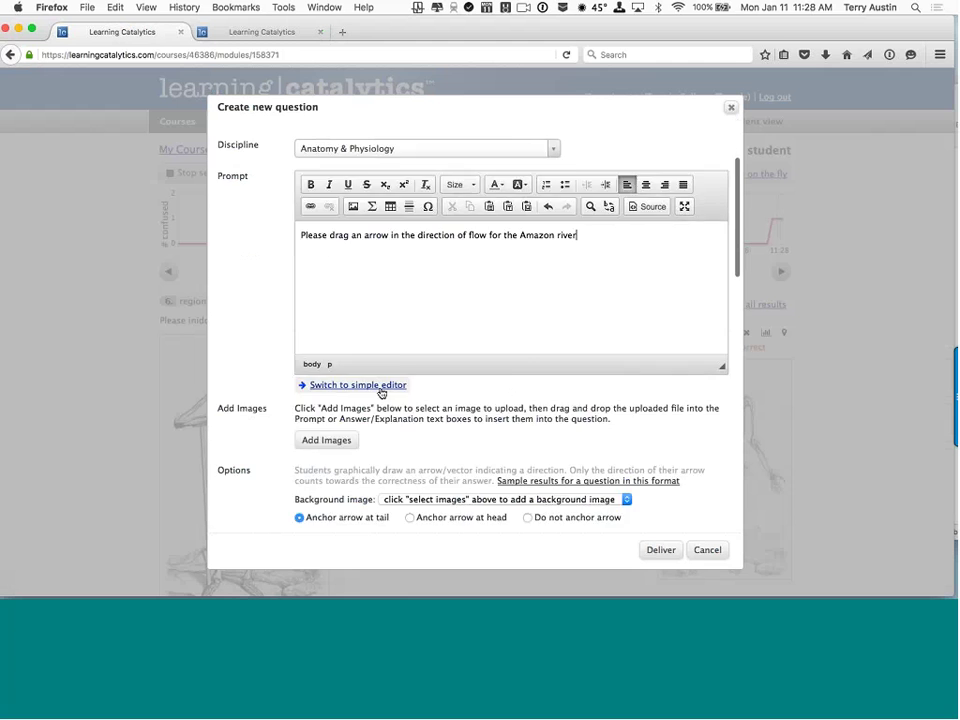
scroll(380, 388, "down", 3)
left_click_drag(586, 31, 249, 10)
scroll(880, 300, "up", 10)
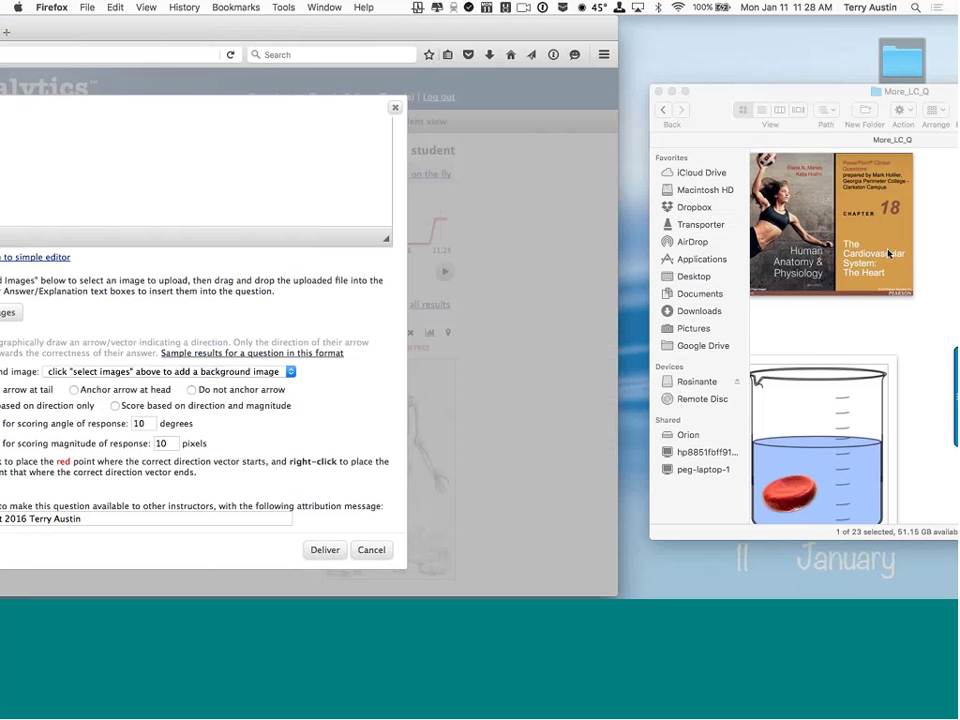
scroll(888, 254, "up", 6)
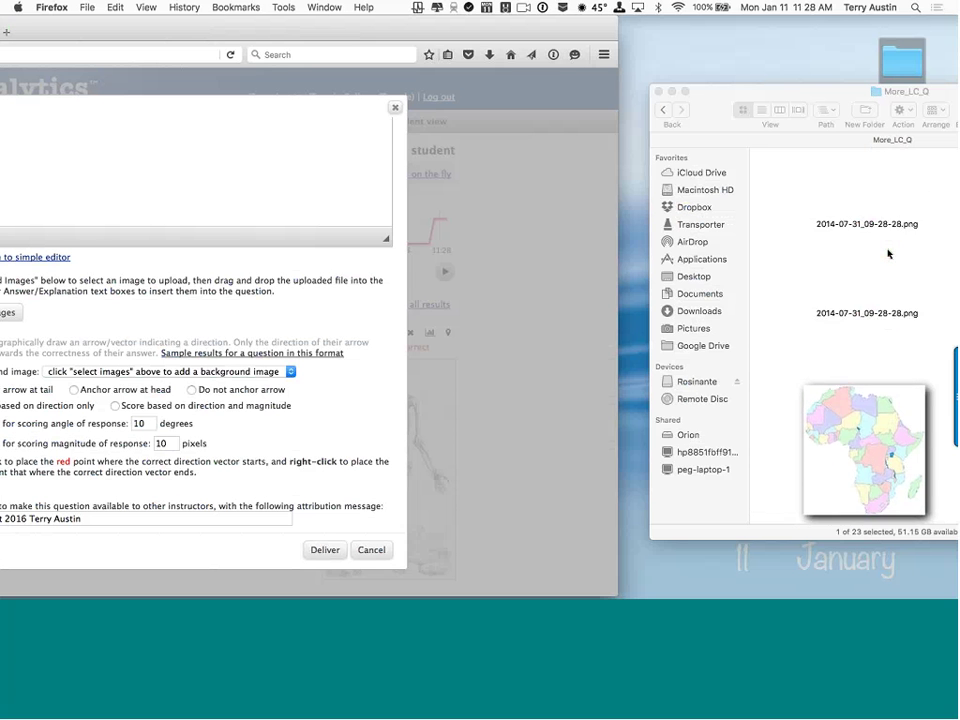
scroll(888, 254, "right", 5)
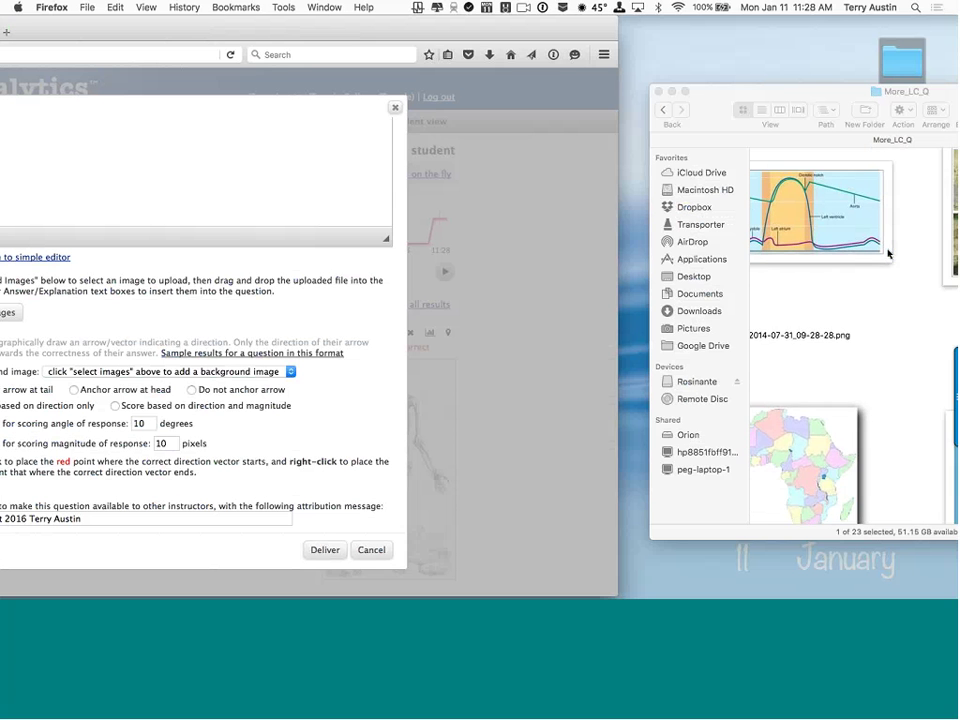
scroll(810, 400, "left", 1)
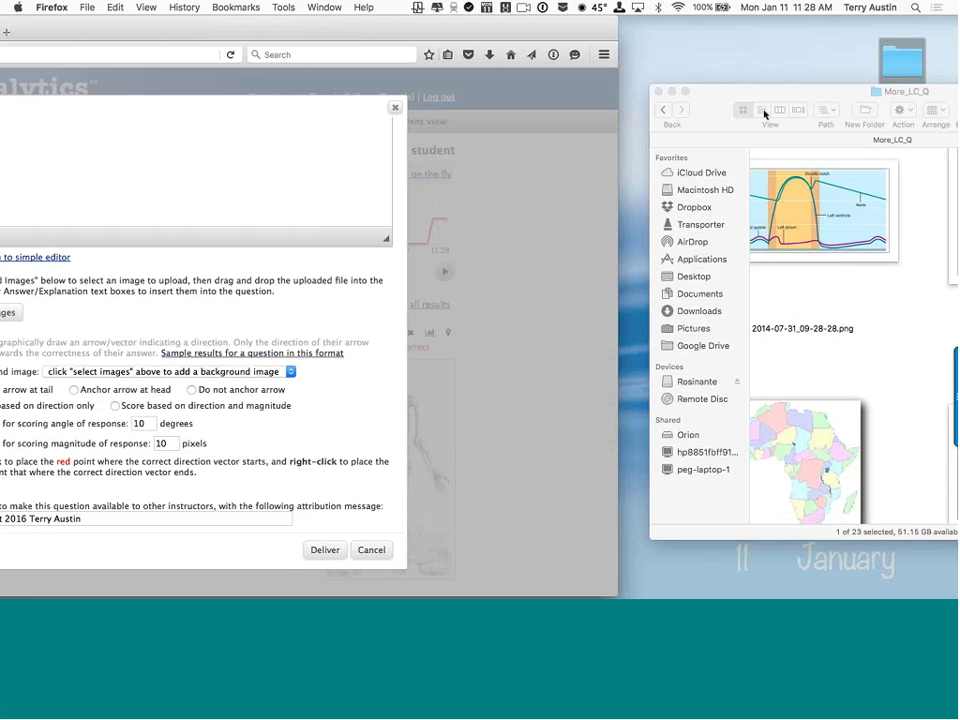
left_click(763, 110)
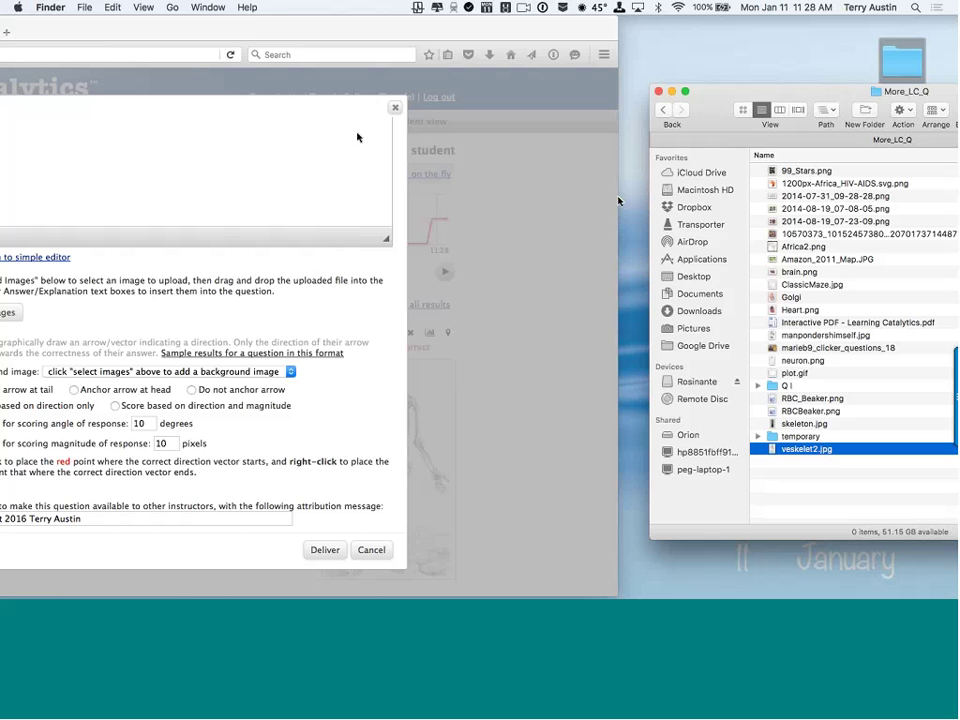
Upload Amazon_2011_Map.JPG as the Direction question's background image.
left_click(258, 37)
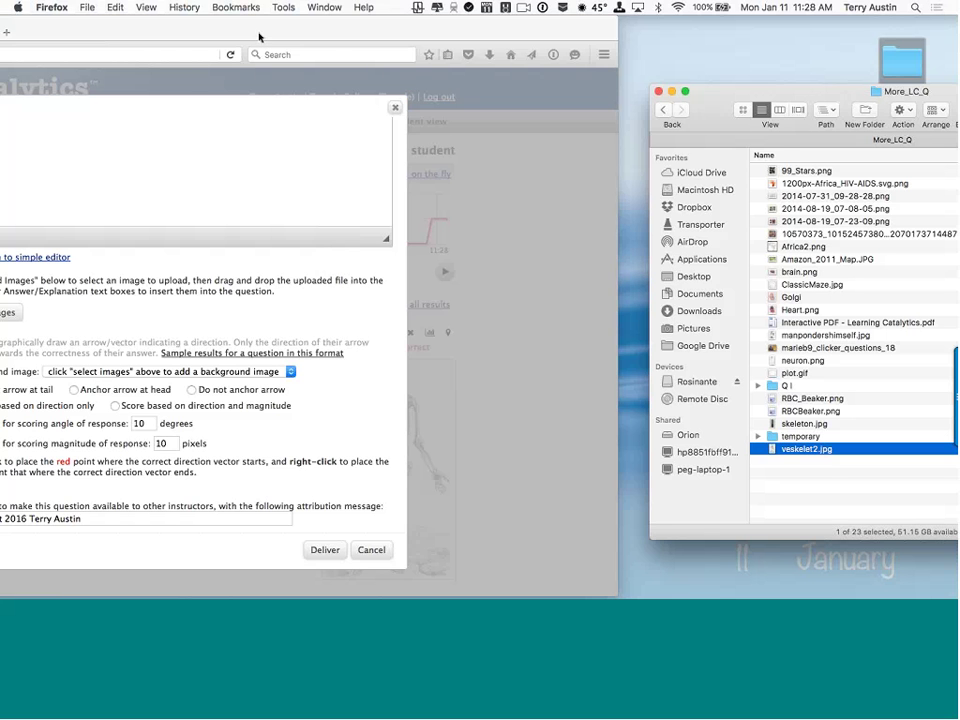
left_click_drag(258, 37, 344, 38)
left_click_drag(791, 259, 98, 320)
left_click_drag(176, 31, 249, 30)
Set the correct arrow flowing east along the Amazon from near Iquitos, then deliver the question.
left_click_drag(320, 18, 414, 18)
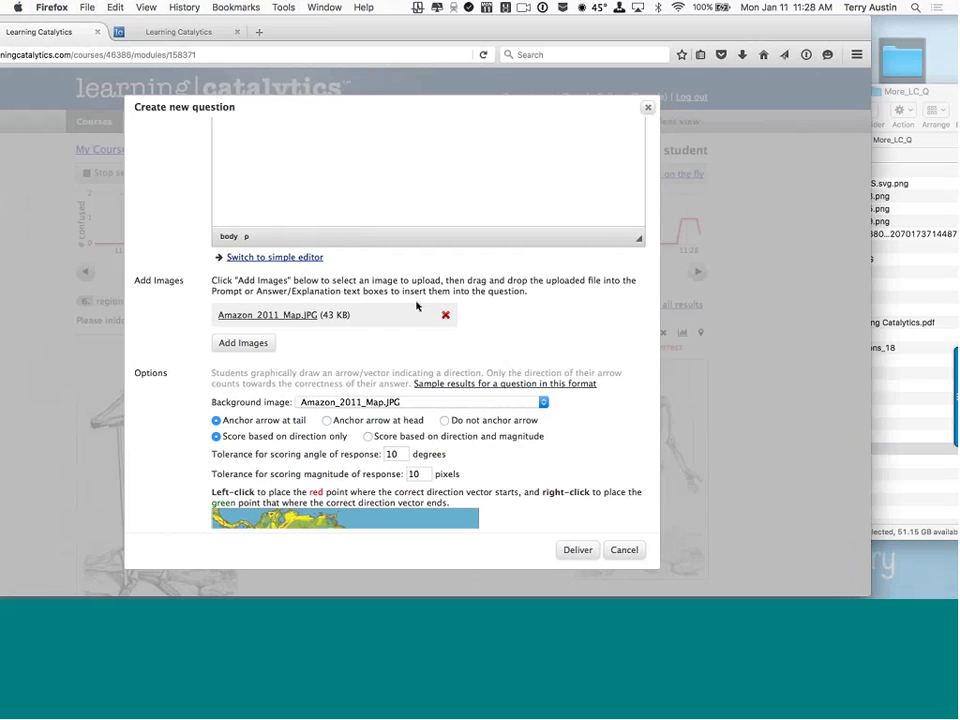
scroll(417, 306, "down", 5)
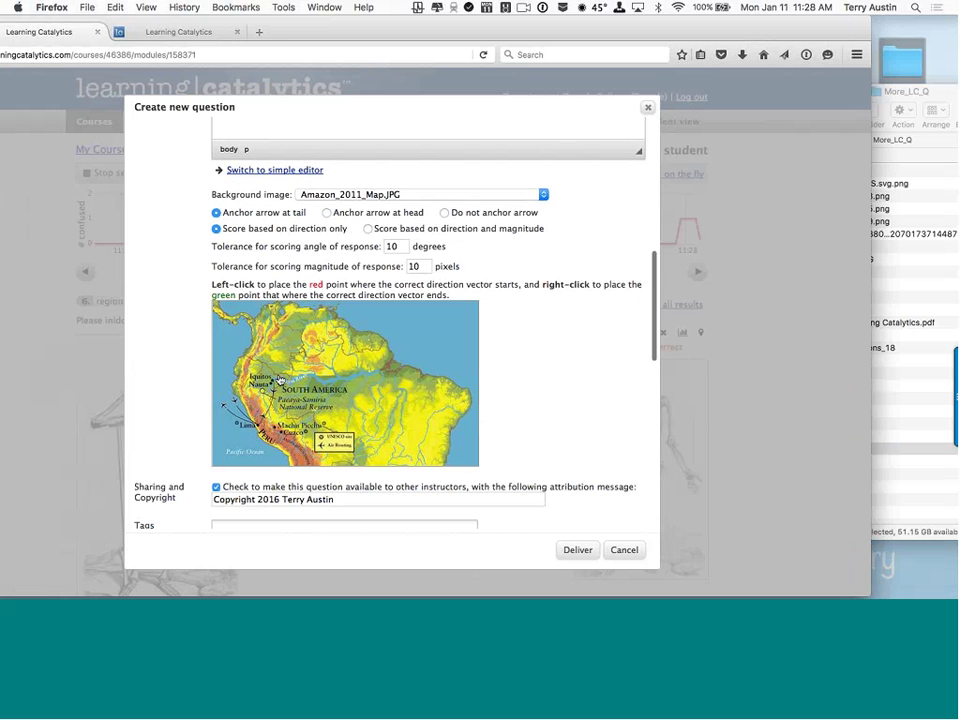
left_click(277, 375)
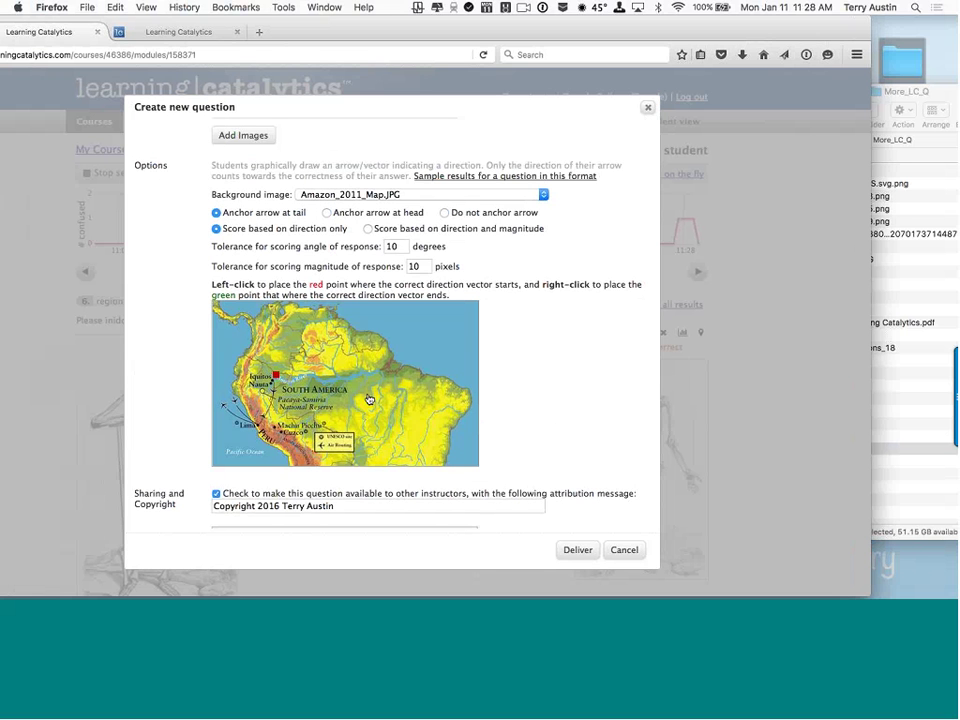
right_click(379, 371)
left_click(325, 380)
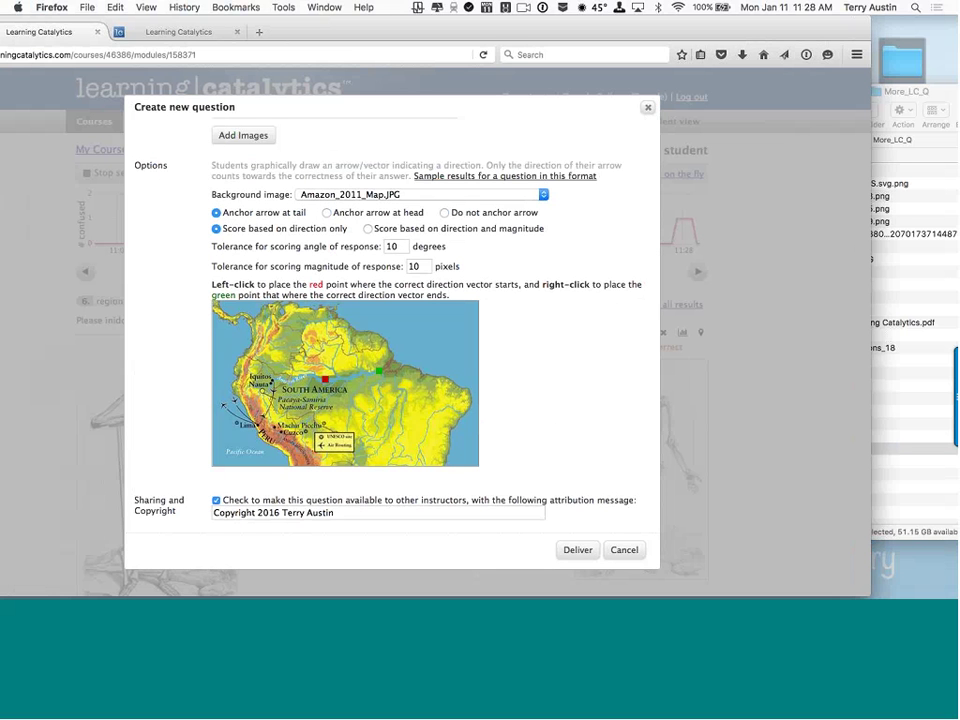
left_click(577, 551)
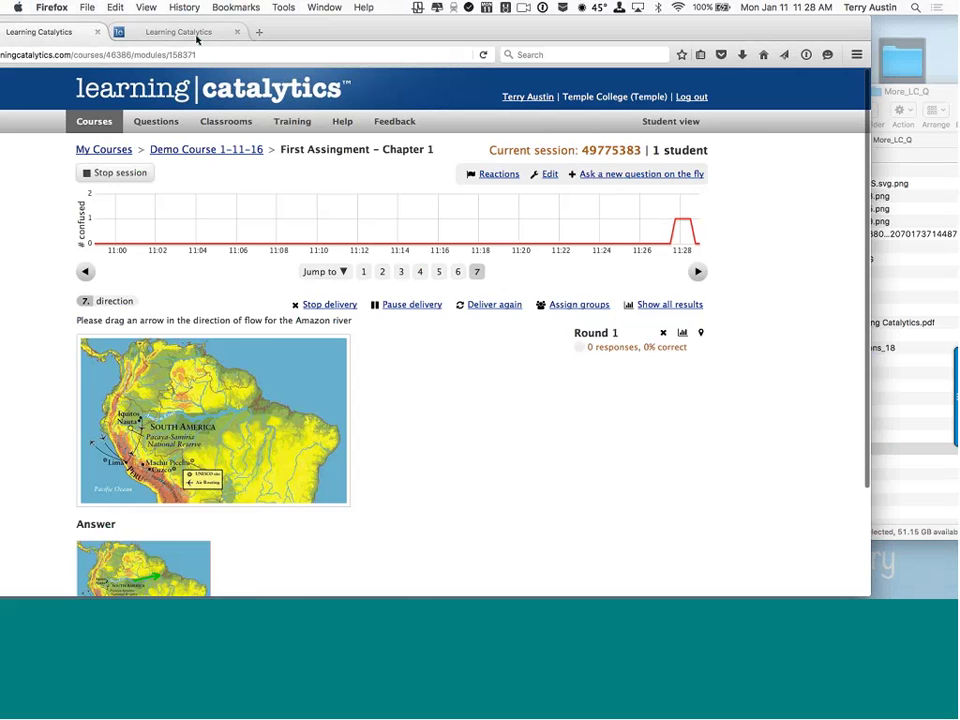
Submit an eastward arrow along the Amazon as the student, then view instructor results showing 100% correct.
left_click(197, 35)
mouse_move(190, 283)
left_mouse_down()
mouse_move(260, 150)
mouse_move(272, 283)
mouse_move(242, 224)
mouse_move(179, 269)
mouse_move(99, 263)
mouse_move(254, 268)
left_mouse_up()
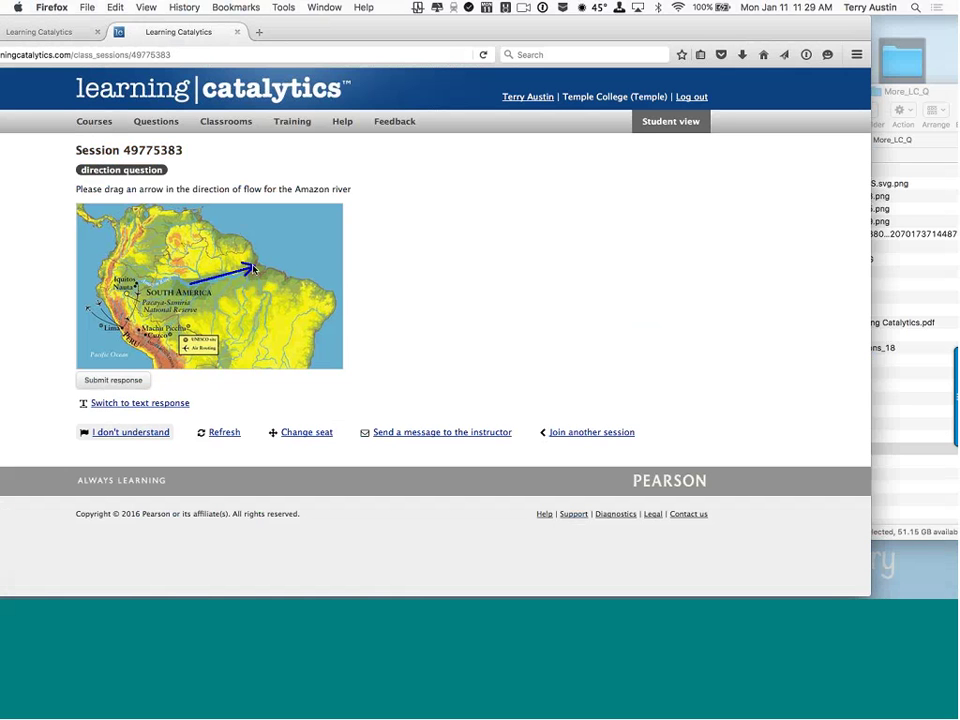
left_click(120, 386)
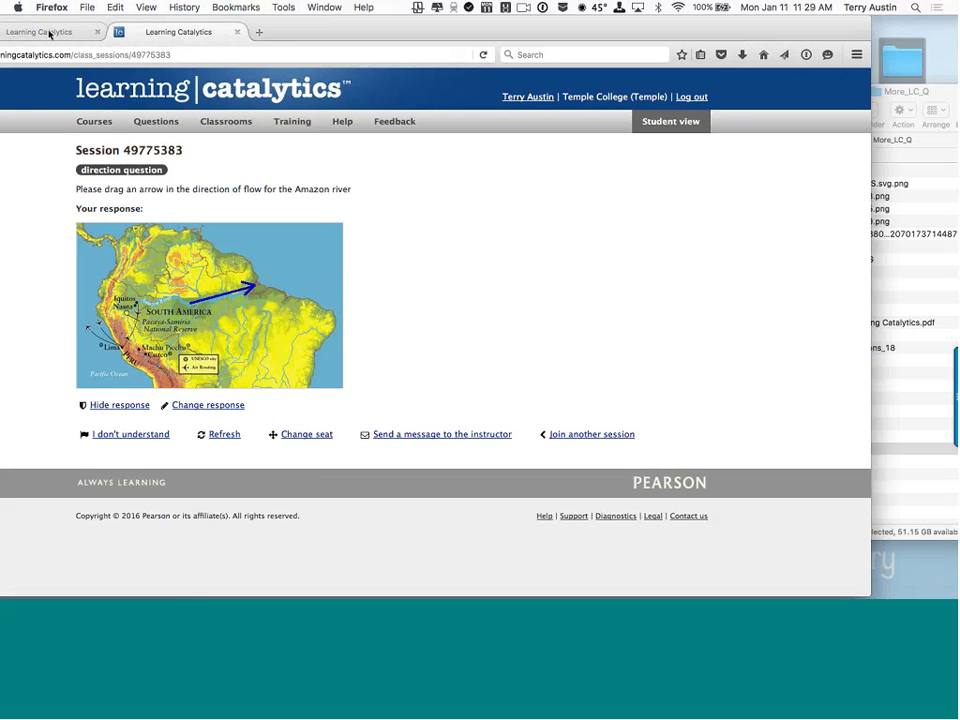
left_click(49, 33)
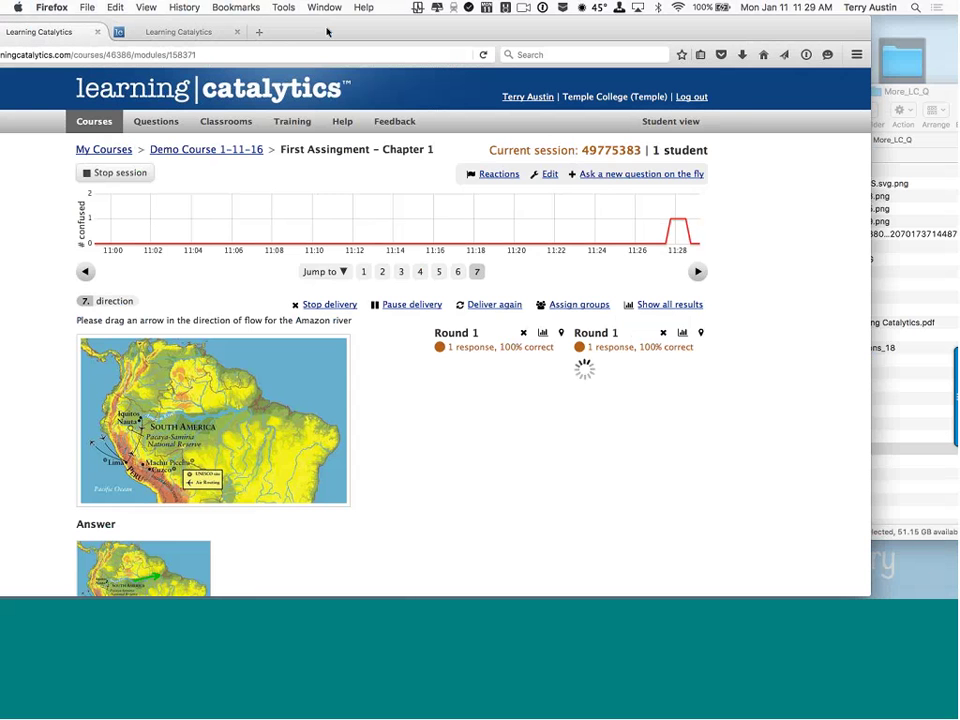
left_click_drag(339, 31, 367, 30)
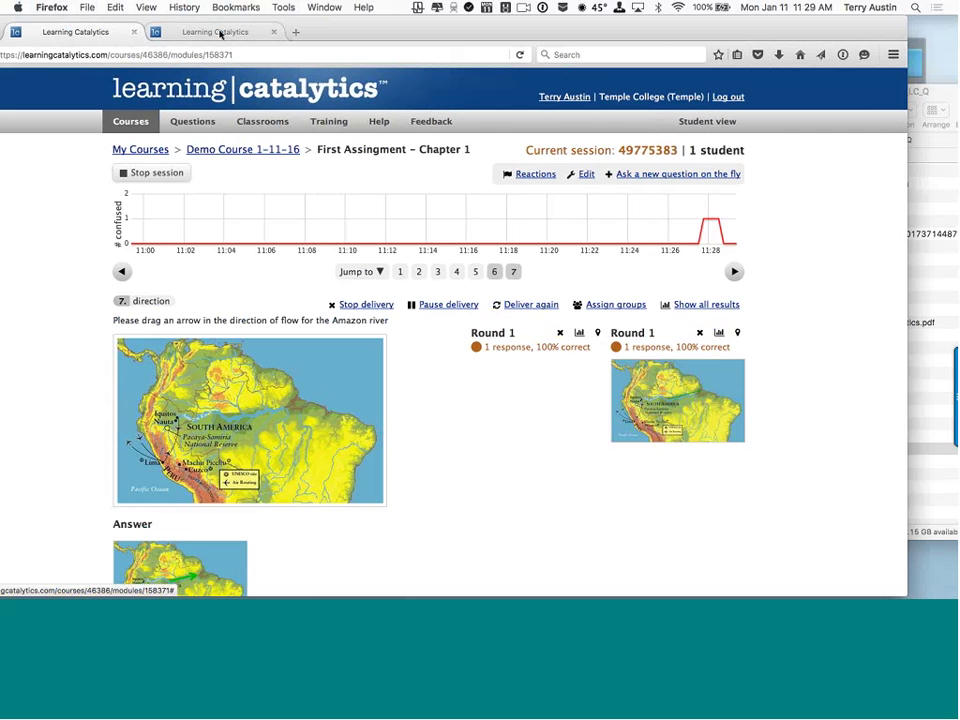
Change the student's answer to a westward arrow and resubmit, then view the instructor results at 0% correct.
left_click(218, 32)
left_click(245, 239)
left_click_drag(148, 265, 162, 272)
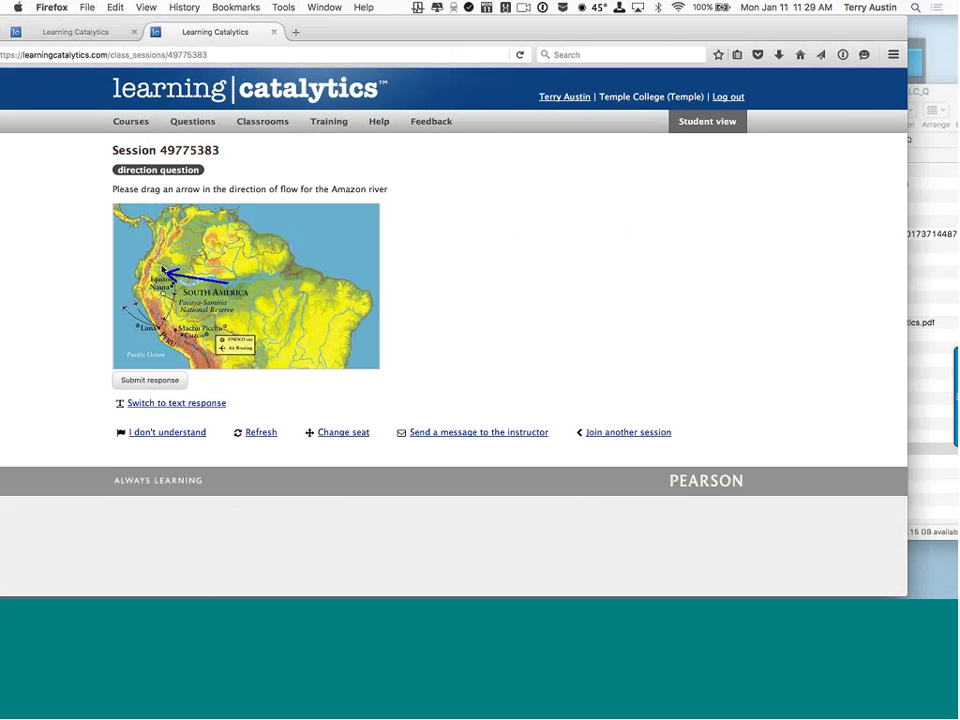
left_click(167, 380)
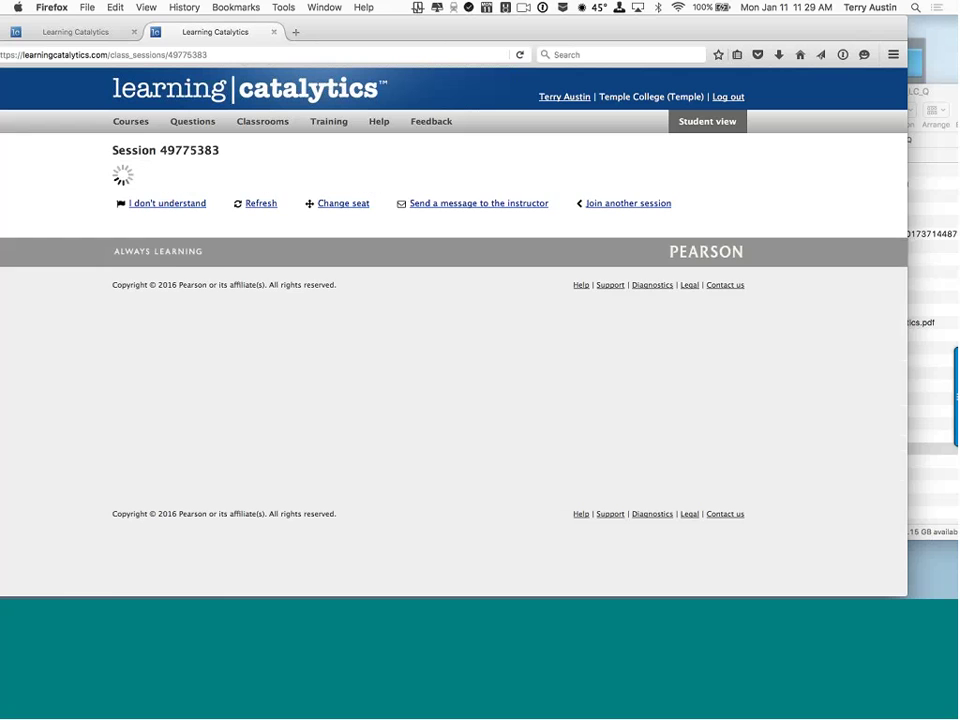
left_click(90, 35)
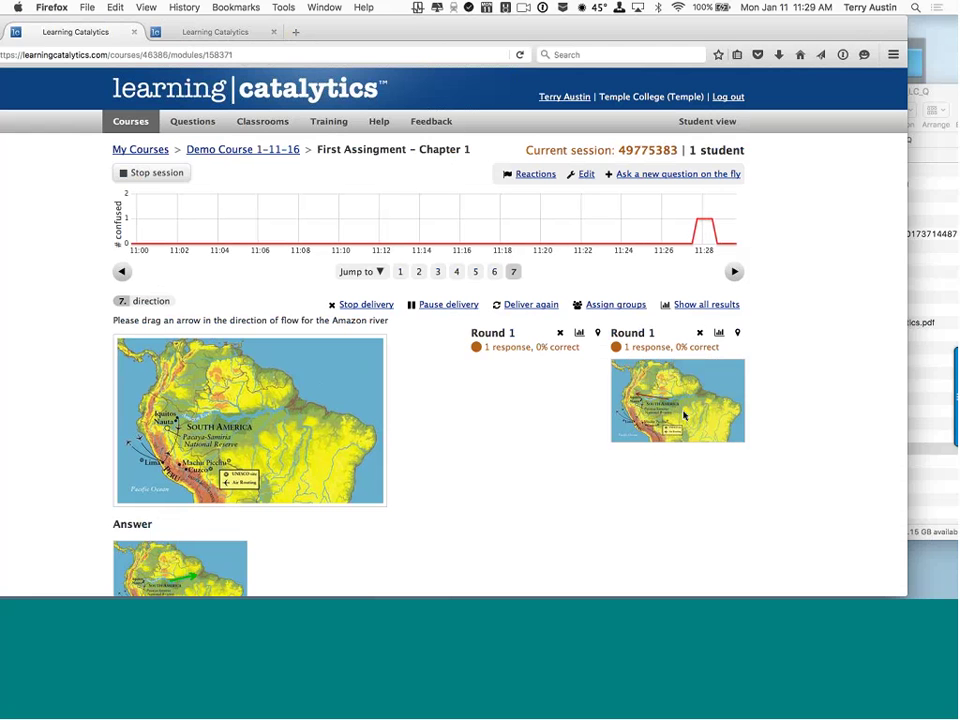
mouse_move(486, 585)
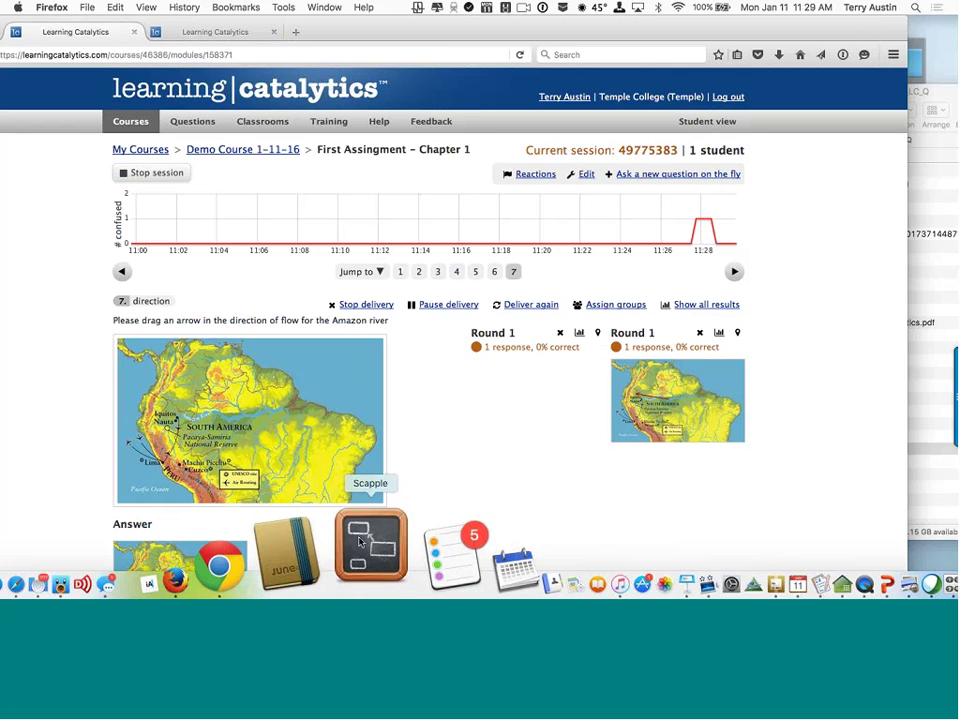
left_click(370, 530)
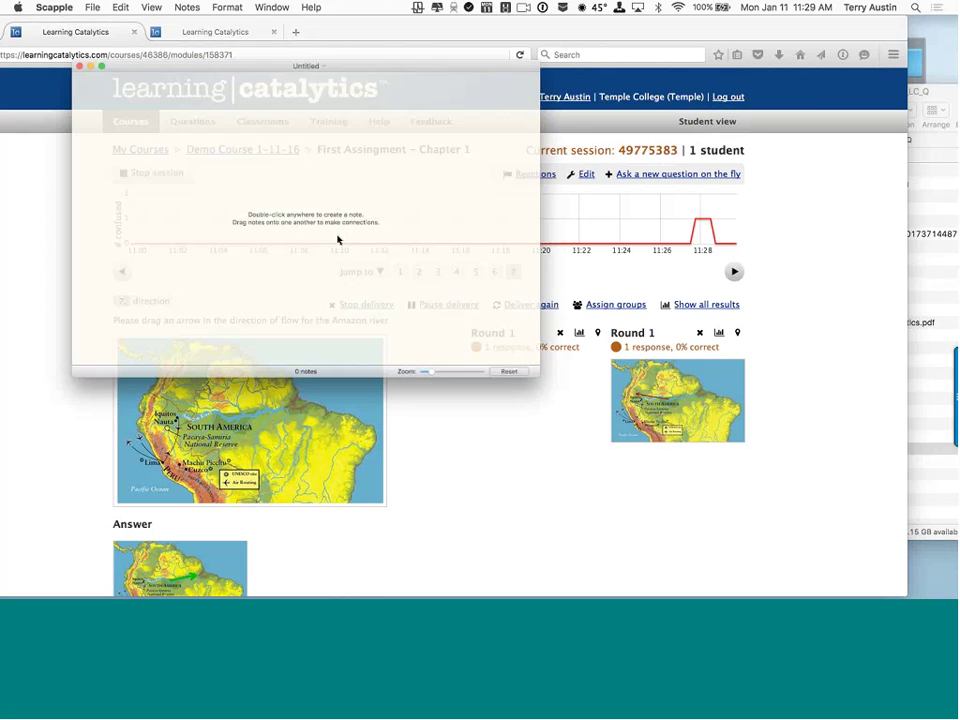
double_click(242, 129)
key("Escape")
scroll(205, 223, "up", 5)
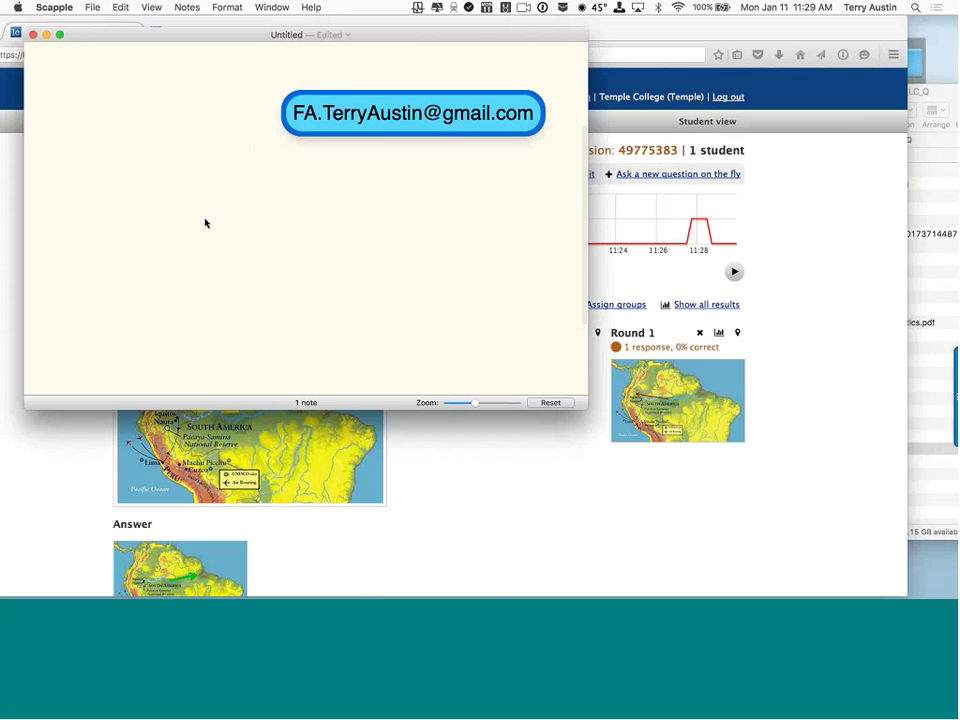
left_click_drag(415, 113, 323, 238)
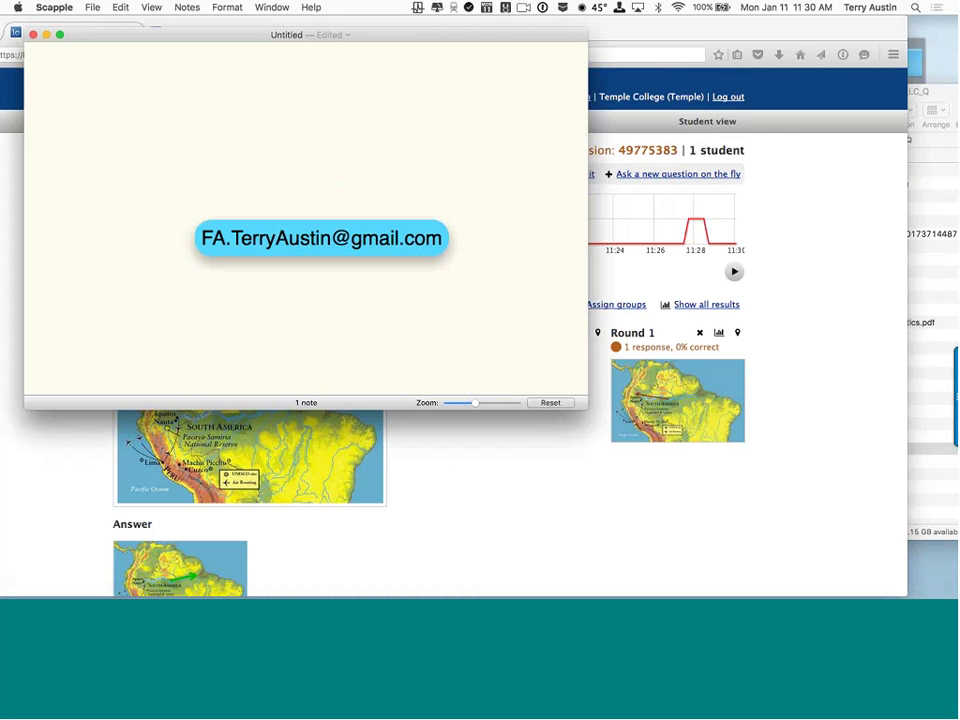
left_click(33, 35)
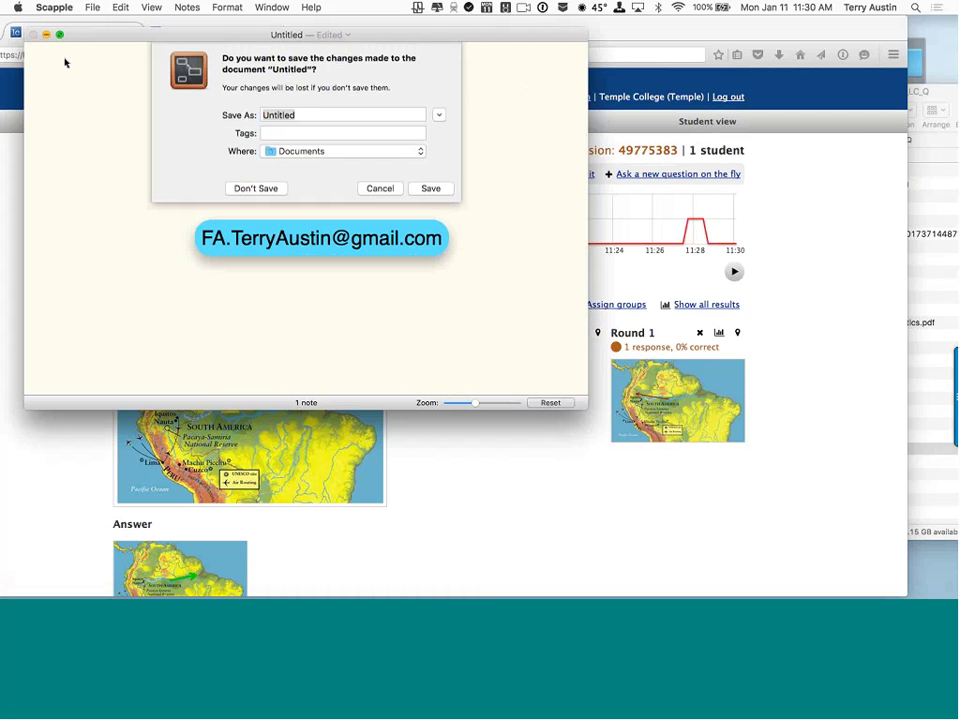
left_click(274, 190)
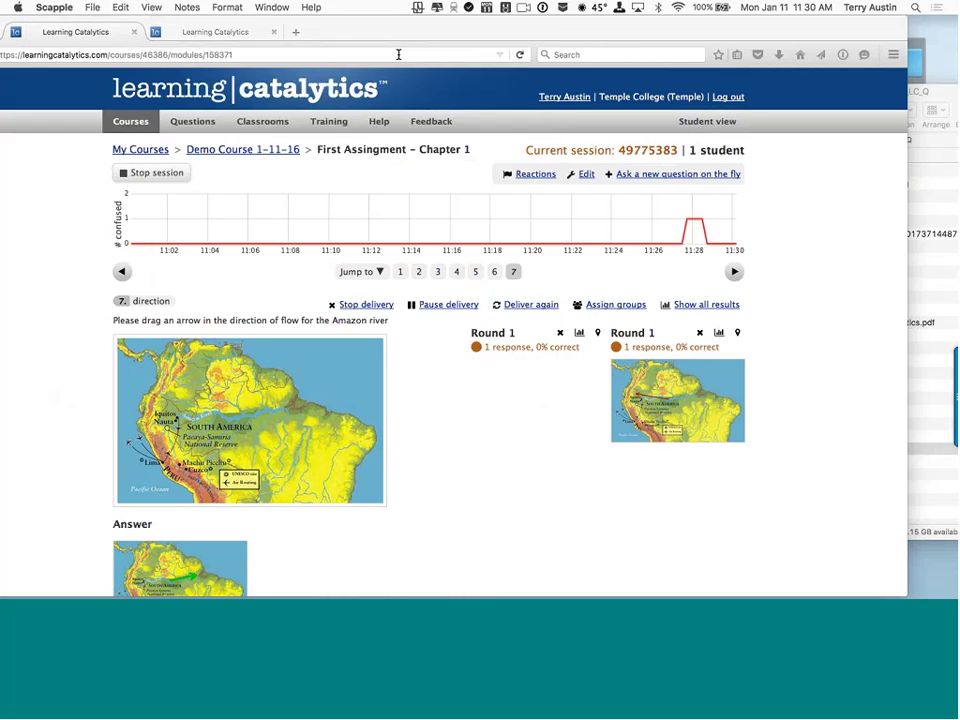
left_click(363, 37)
left_click_drag(363, 37, 388, 30)
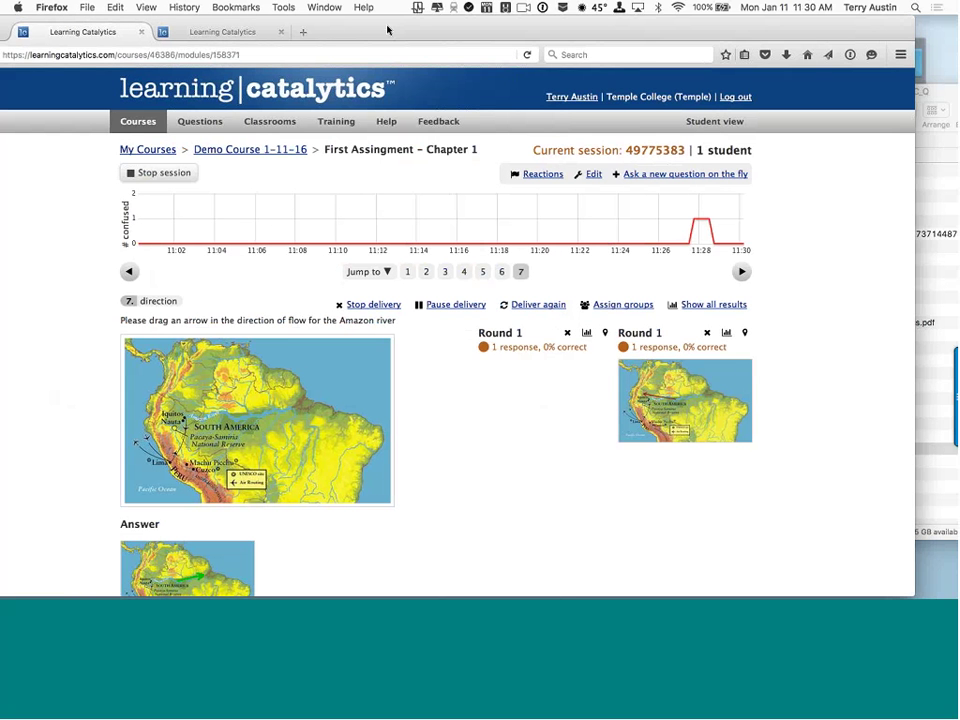